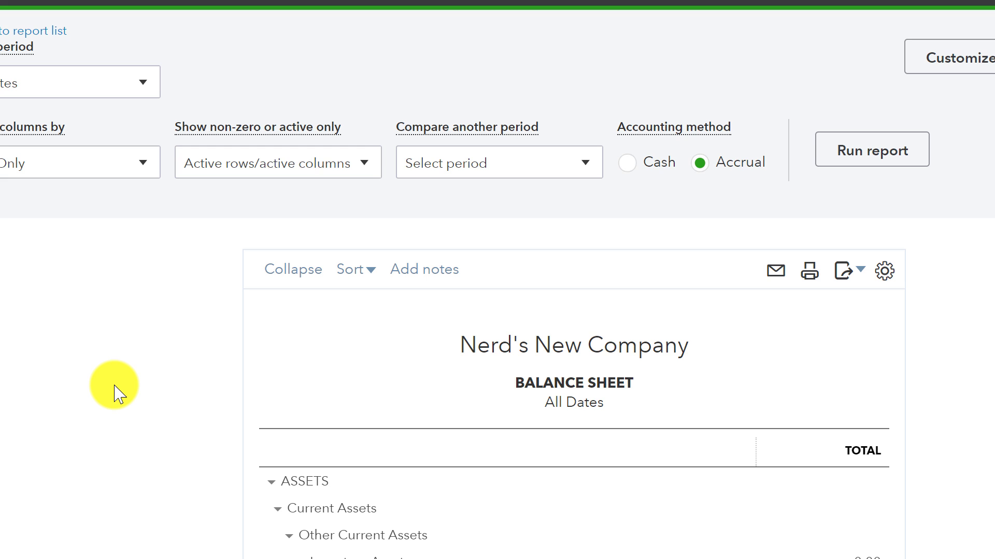
# Step: Review the company's Balance Sheet and Profit and Loss reports for all dates
pyautogui.scroll(-8, 119, 396)
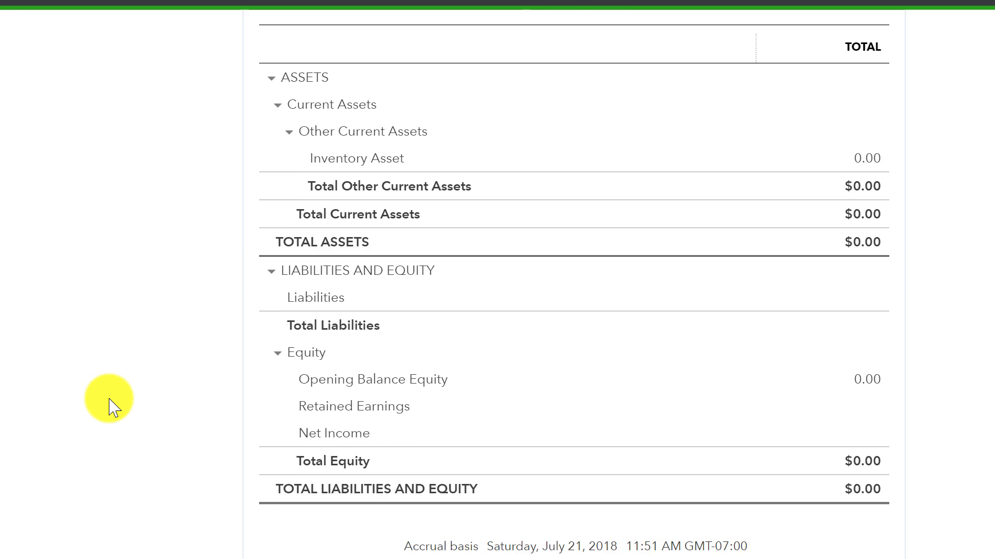
pyautogui.scroll(8, 114, 406)
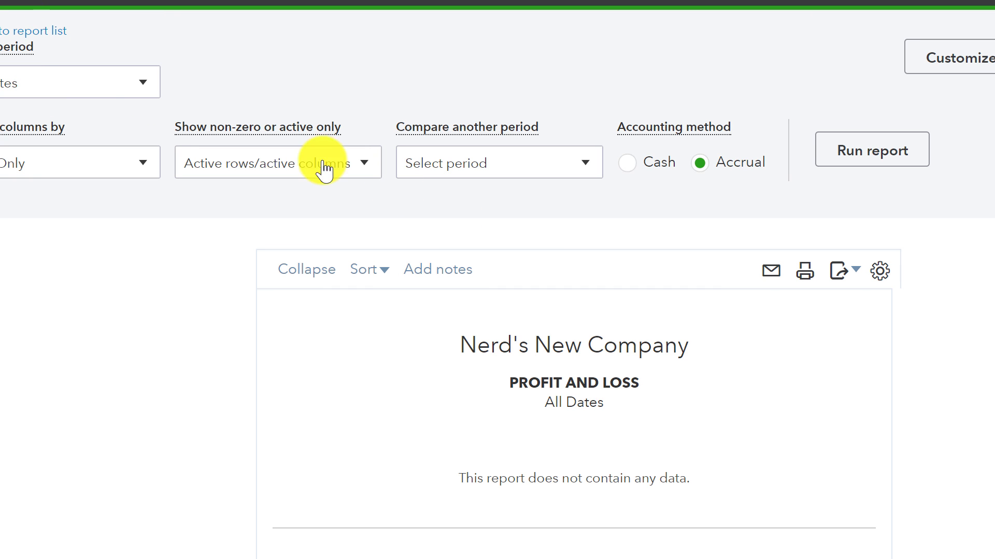
pyautogui.scroll(-1, 595, 476)
pyautogui.scroll(1, 625, 513)
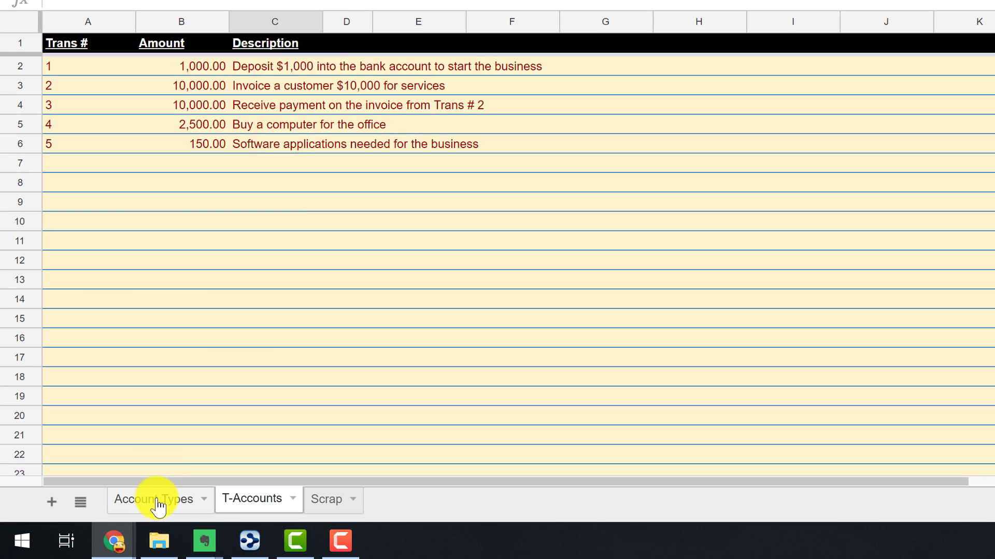
# Step: Go through the example accounts listed for Assets, Liabilities, Equity, Revenue and Expenses on the Account Types sheet
pyautogui.click(155, 501)
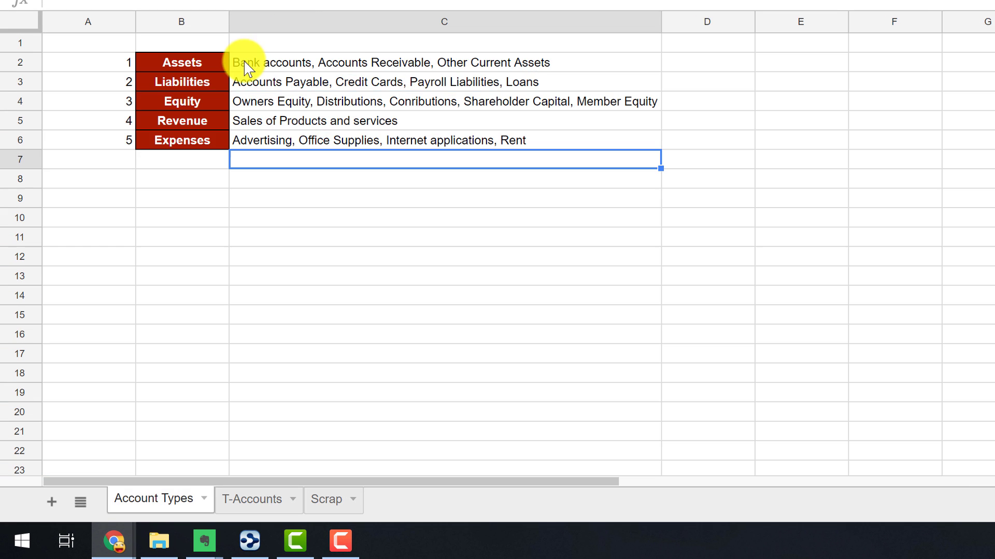
pyautogui.click(189, 66)
pyautogui.click(299, 67)
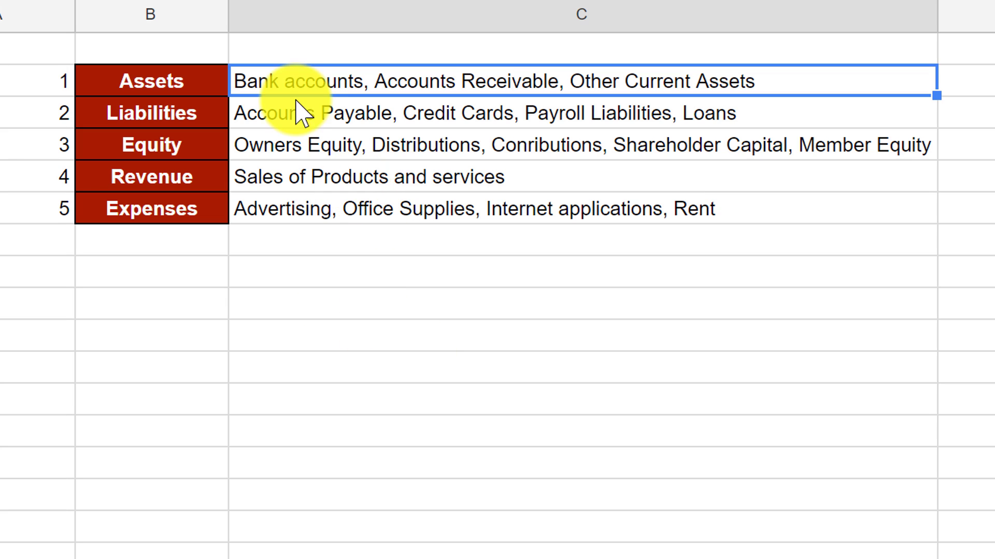
pyautogui.click(293, 121)
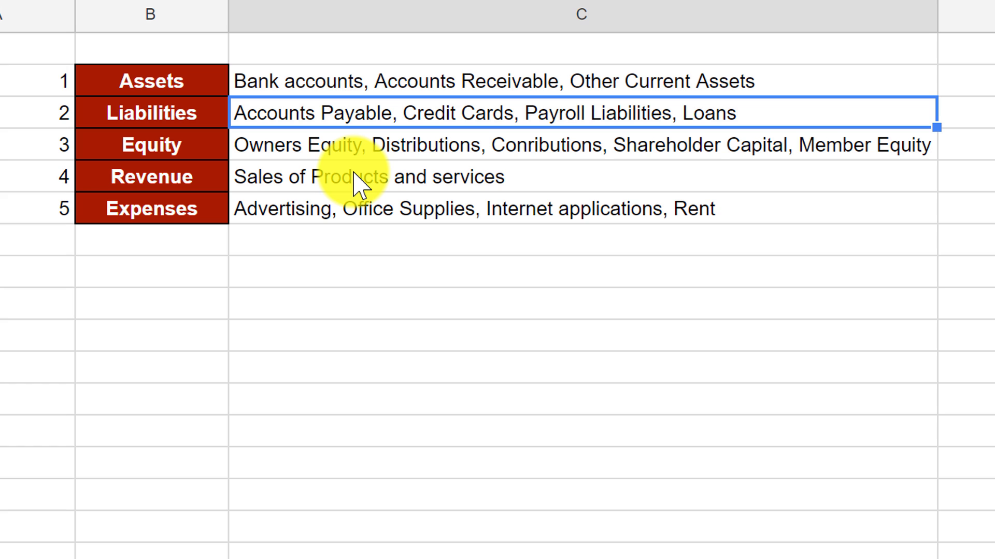
pyautogui.click(366, 144)
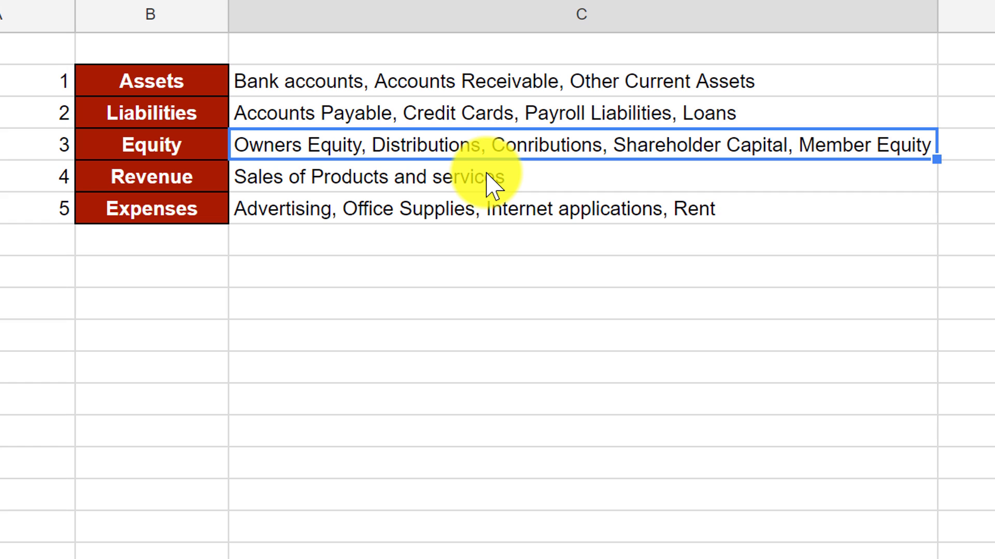
pyautogui.click(488, 179)
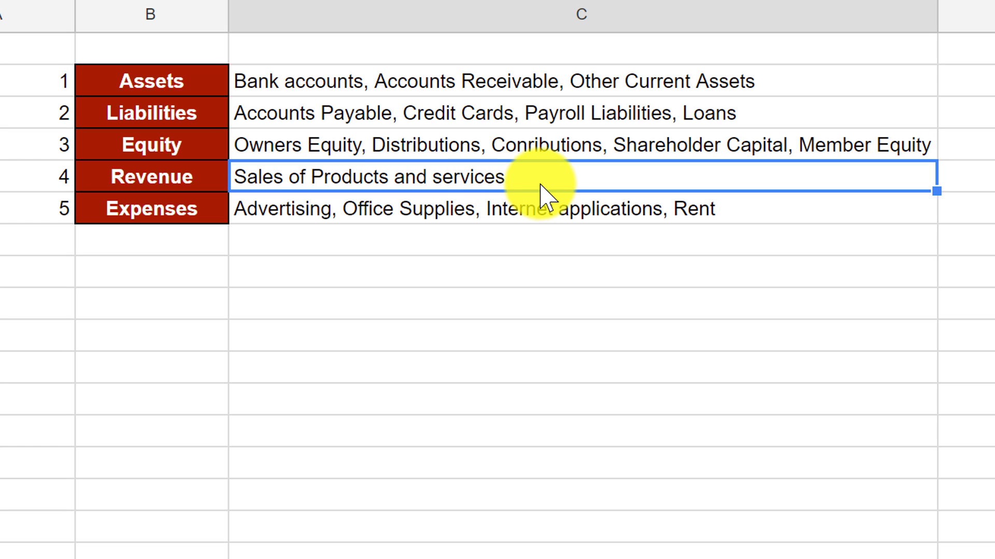
pyautogui.click(521, 217)
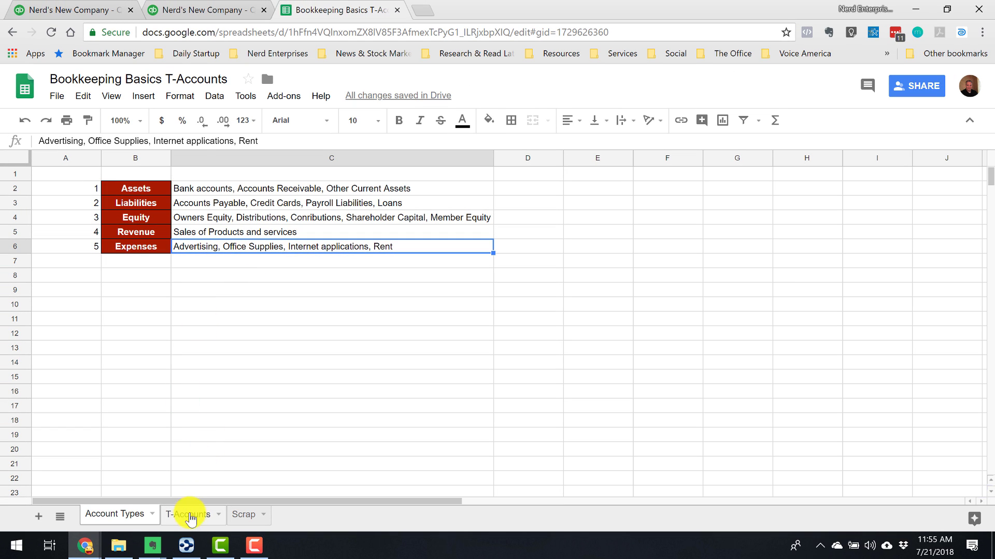
# Step: Look at transaction 1's amount on the T-Accounts sheet and find the Trial Balance table in the same row
pyautogui.click(189, 516)
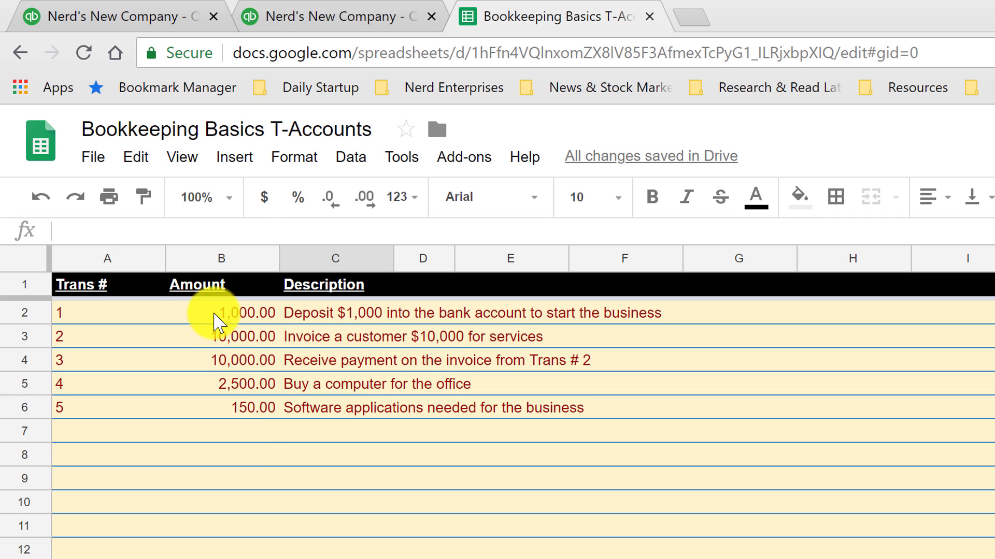
pyautogui.click(218, 314)
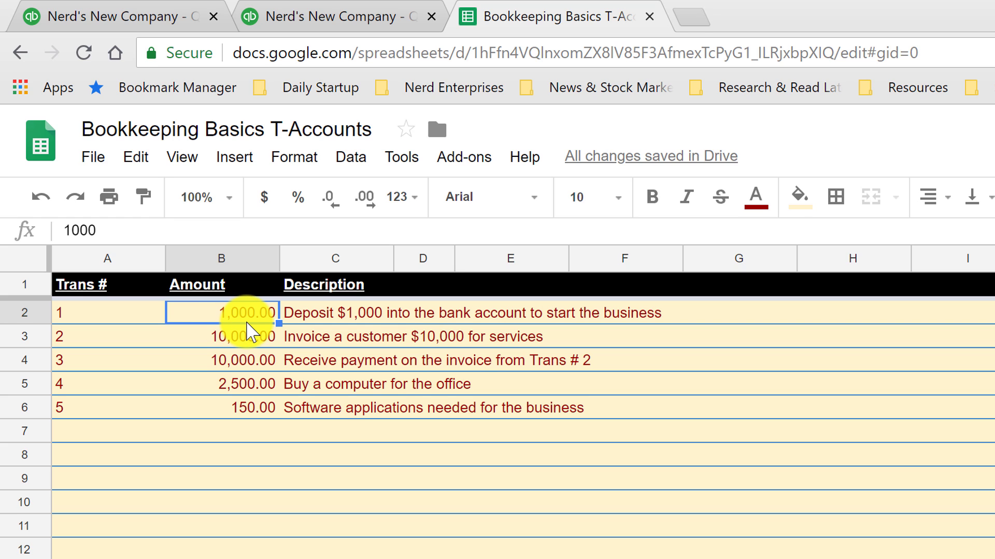
pyautogui.press('Right')
pyautogui.press('Right')
pyautogui.press('Right')
pyautogui.press('Right')
pyautogui.press('Right')
pyautogui.press('Right')
pyautogui.press('Right')
pyautogui.press('Right')
pyautogui.press('Right')
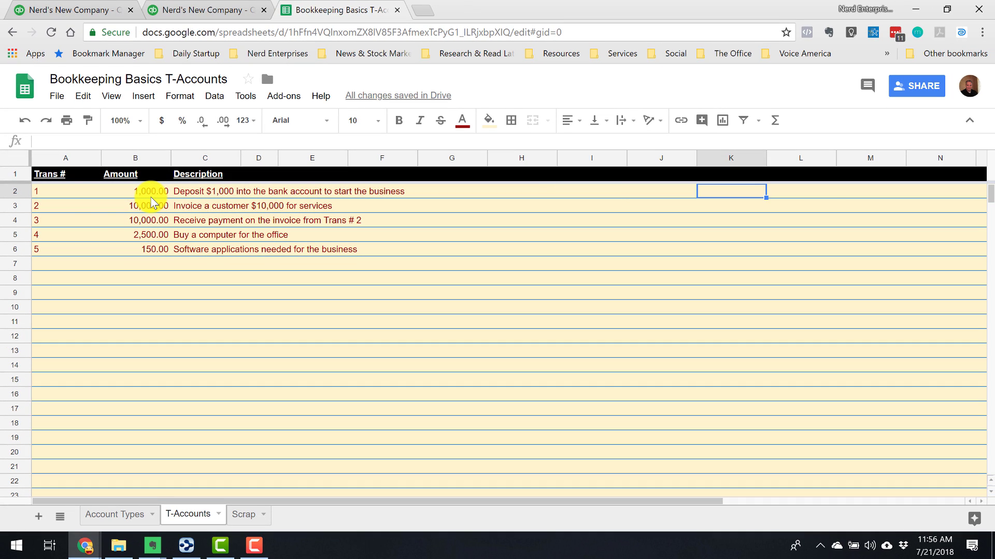
pyautogui.press('Right')
pyautogui.press('Right')
pyautogui.press('Right')
pyautogui.press('Right')
pyautogui.press('Right')
pyautogui.press('Right')
pyautogui.press('Right')
pyautogui.press('Right')
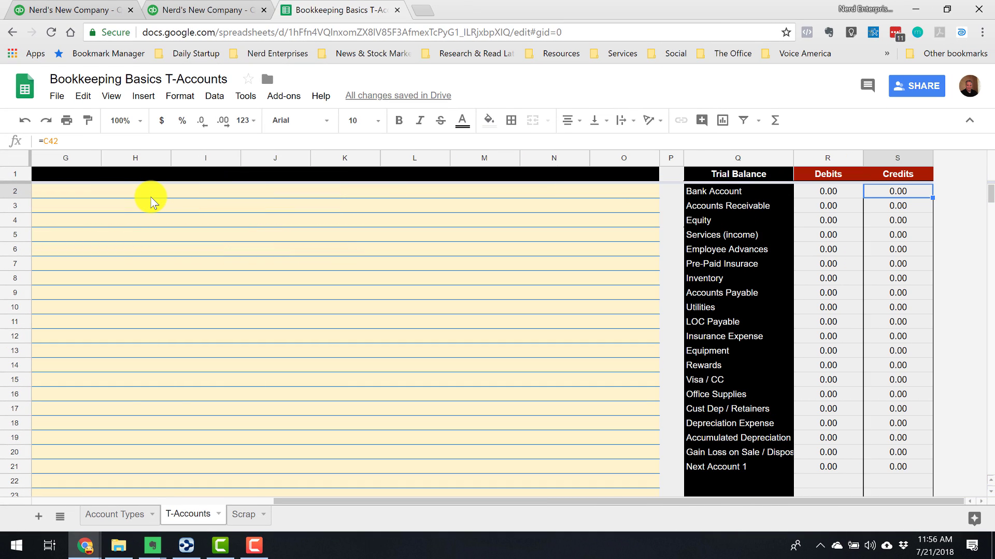
pyautogui.press('Left')
pyautogui.press('Left')
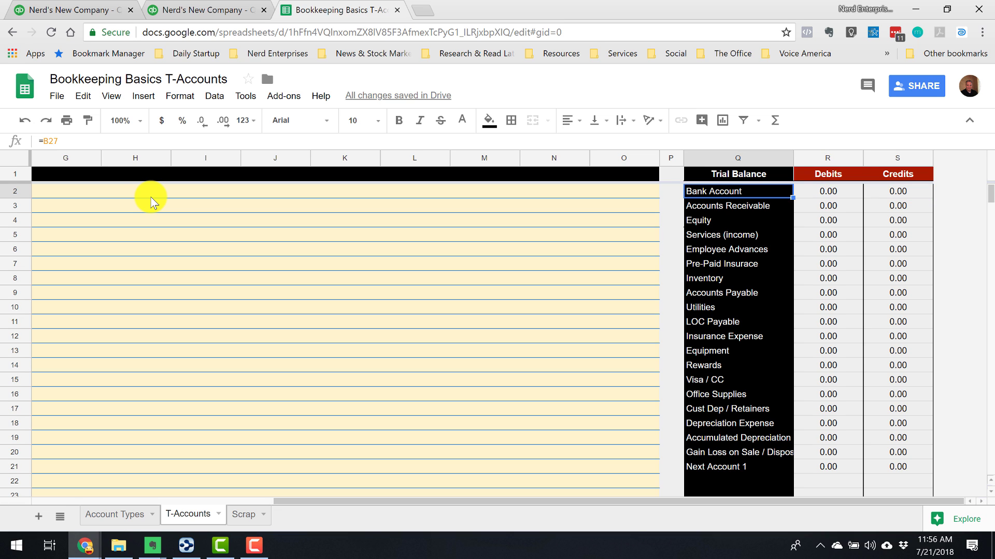
pyautogui.press('Up')
pyautogui.press('Right')
pyautogui.press('Down')
pyautogui.press('Right')
pyautogui.press('Left')
pyautogui.press('Left')
pyautogui.press('Right')
pyautogui.hotkey('ctrl', 'Down')
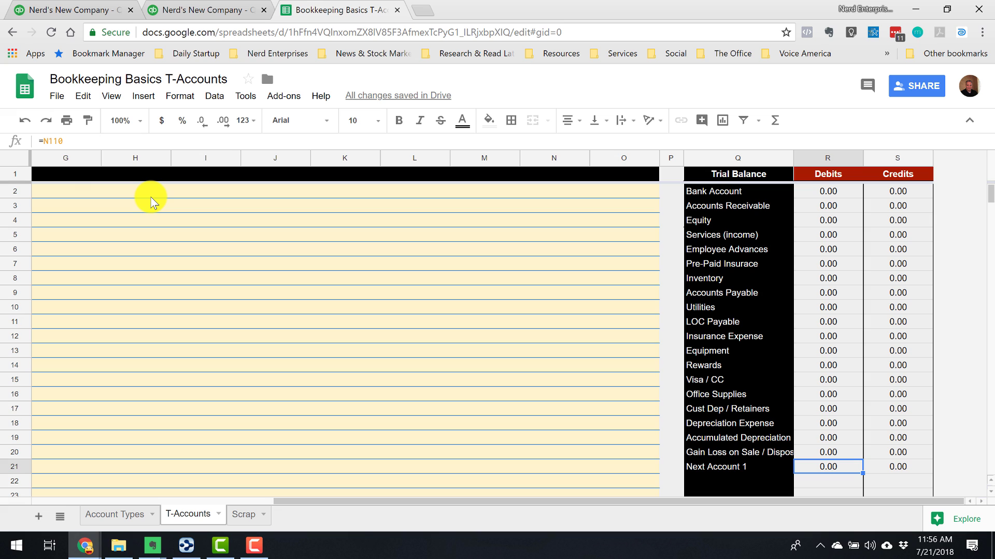
pyautogui.hotkey('ctrl', 'Up')
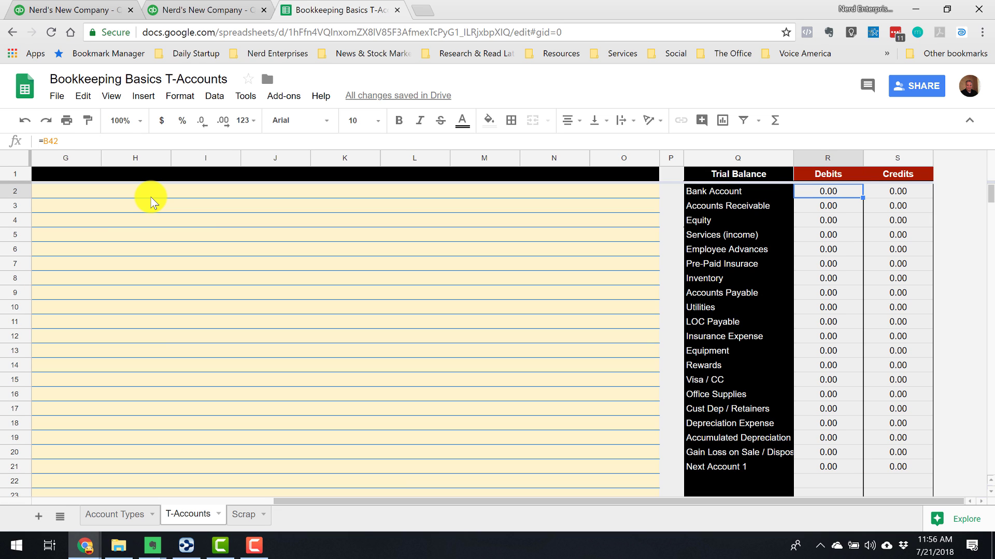
pyautogui.press('Left')
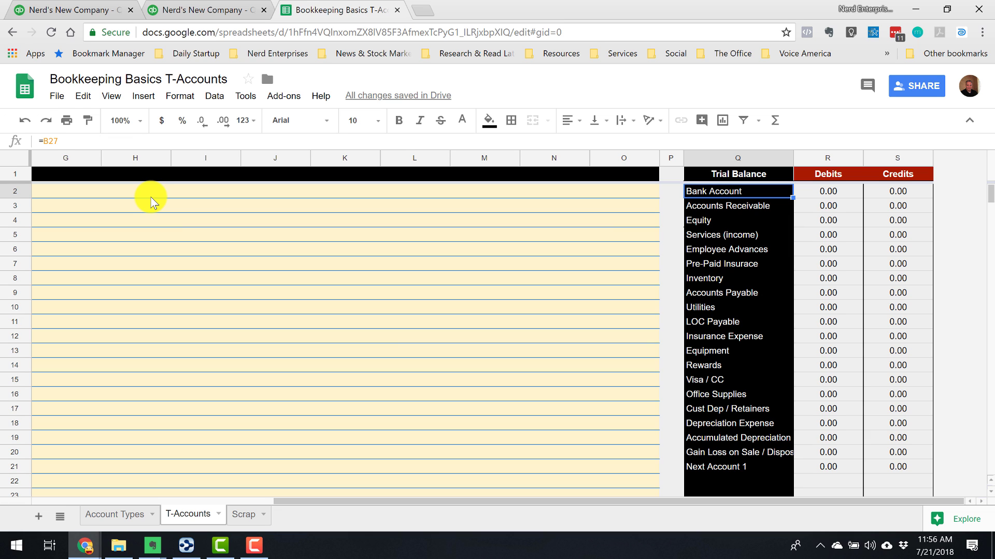
pyautogui.press('Right')
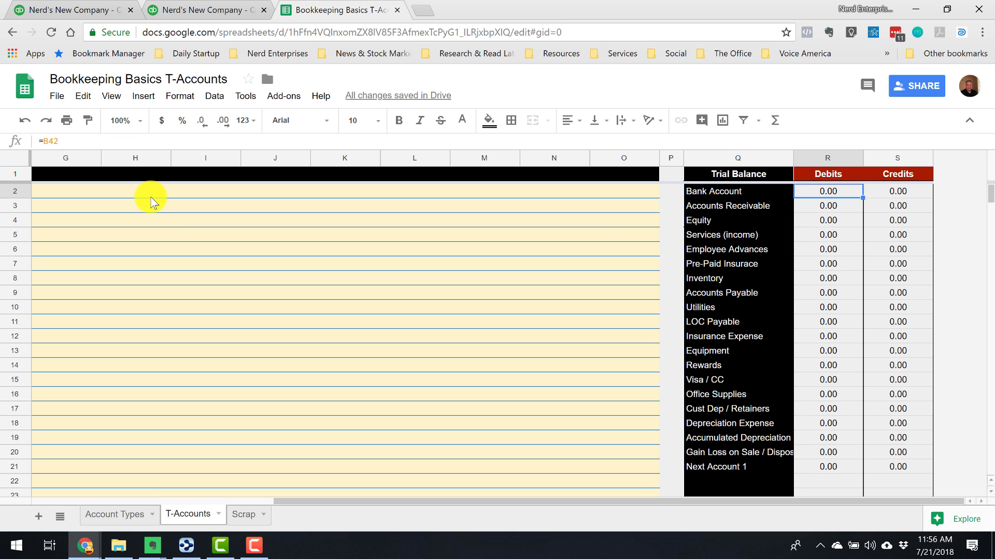
# Step: Return to the transaction list and check the number and amount of the opening bank deposit
pyautogui.press('Left')
pyautogui.press('Left')
pyautogui.press('Left')
pyautogui.press('Left')
pyautogui.press('Left')
pyautogui.press('Left')
pyautogui.press('Left')
pyautogui.press('Left')
pyautogui.press('Left')
pyautogui.press('Left')
pyautogui.press('Left')
pyautogui.press('Left')
pyautogui.press('Left')
pyautogui.press('Left')
pyautogui.press('Left')
pyautogui.press('Left')
pyautogui.press('Left')
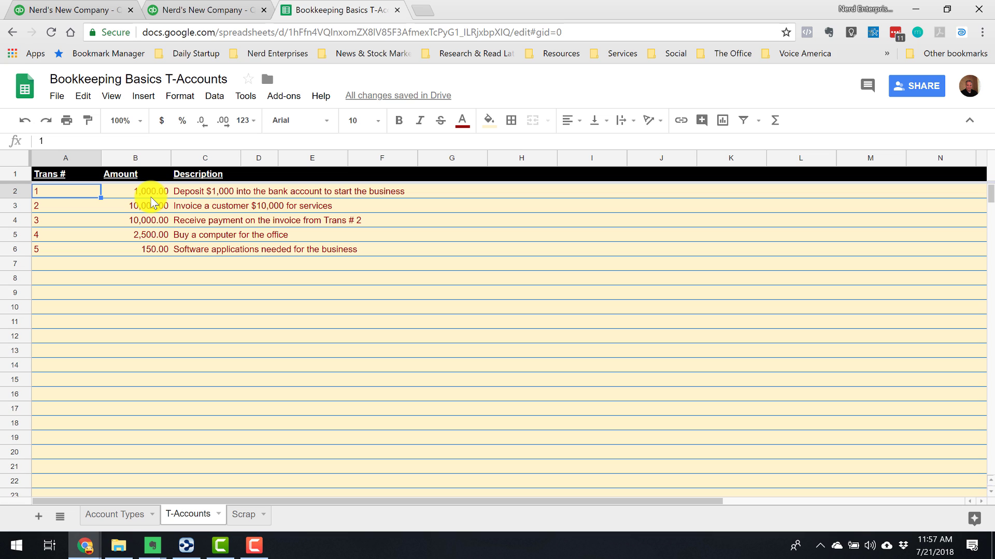
pyautogui.click(153, 195)
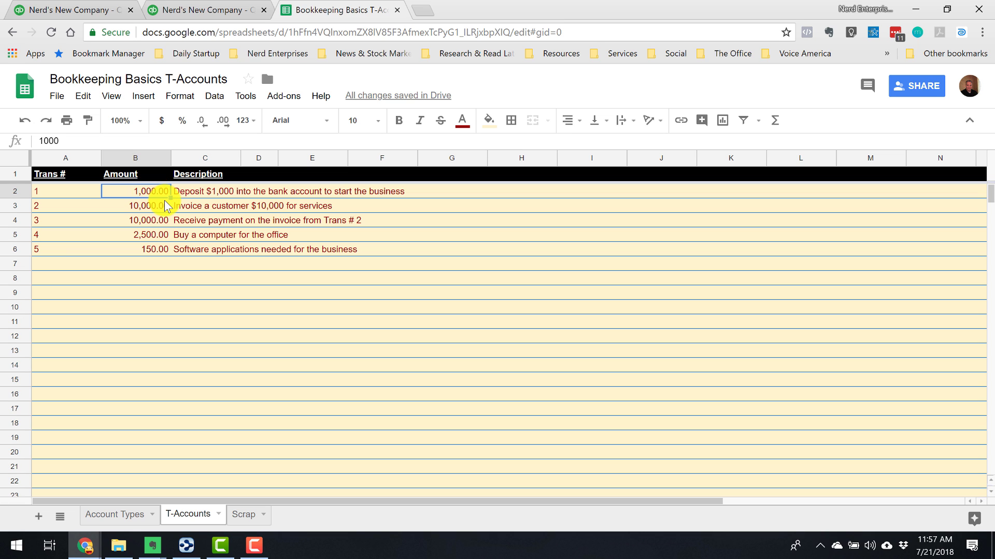
# Step: Record transaction 1 in the Bank Account T-account with a debit of 1000
pyautogui.scroll(-5, 222, 293)
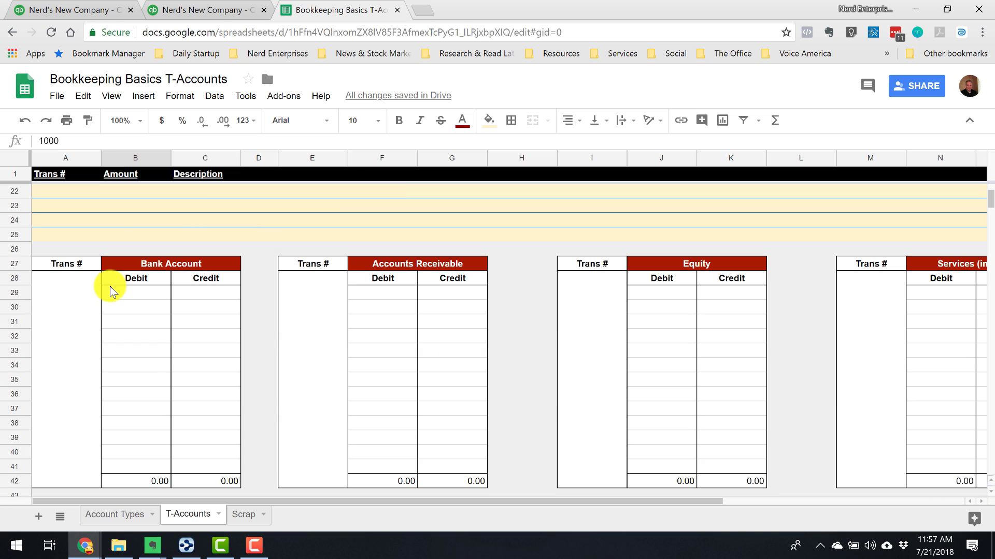
pyautogui.click(86, 293)
pyautogui.write('1')
pyautogui.press('Tab')
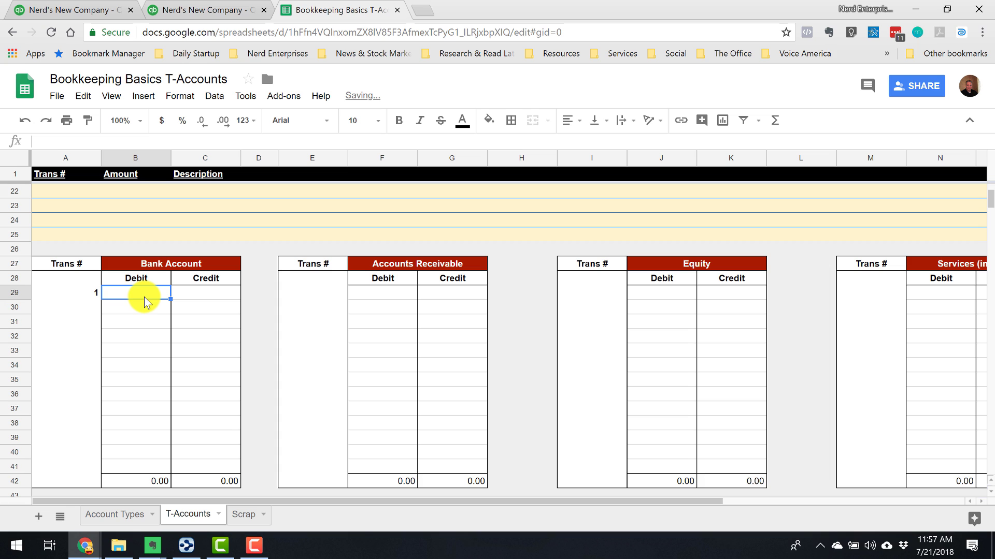
pyautogui.write('1000')
pyautogui.press('Tab')
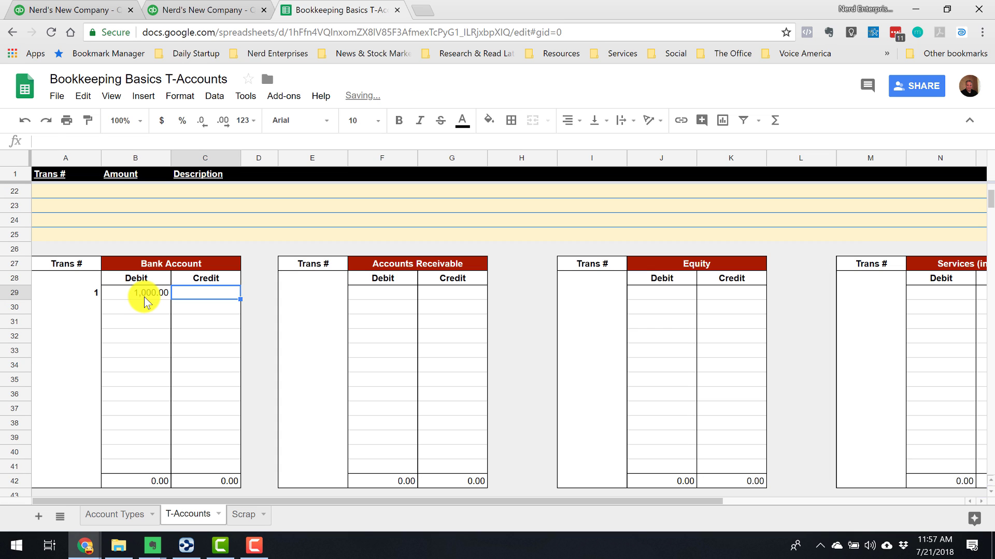
pyautogui.click(145, 300)
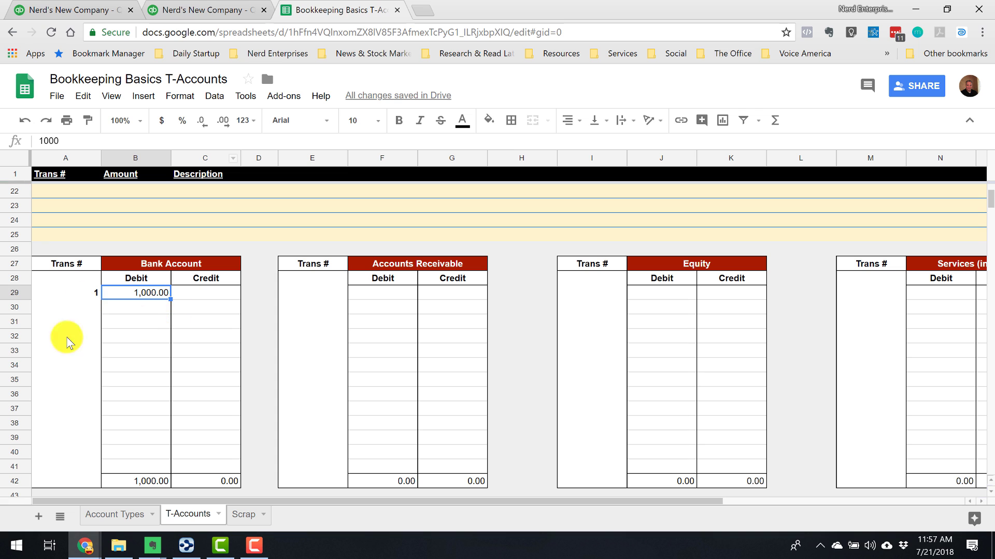
# Step: Check the Equity row's example accounts on the Account Types sheet and return to the T-Accounts sheet
pyautogui.click(99, 515)
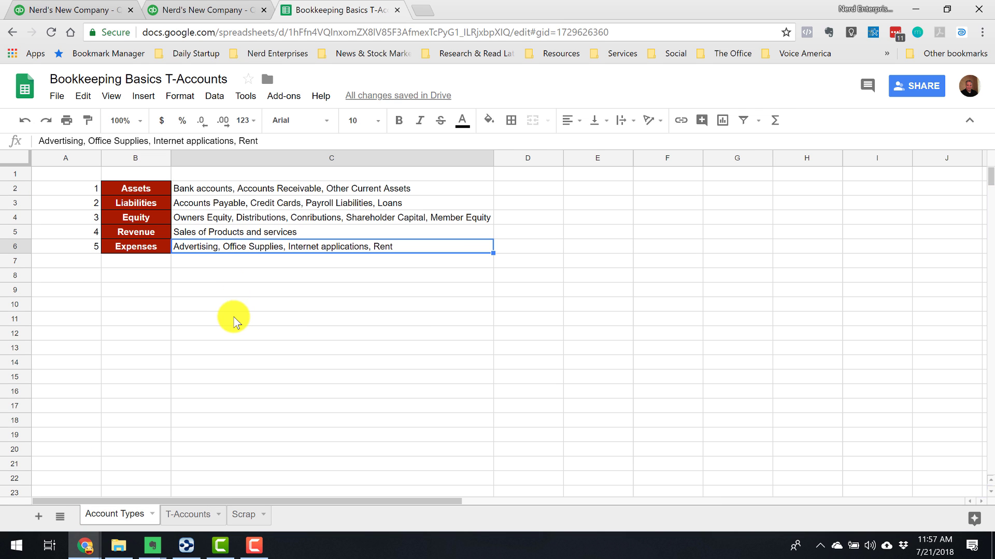
pyautogui.click(314, 218)
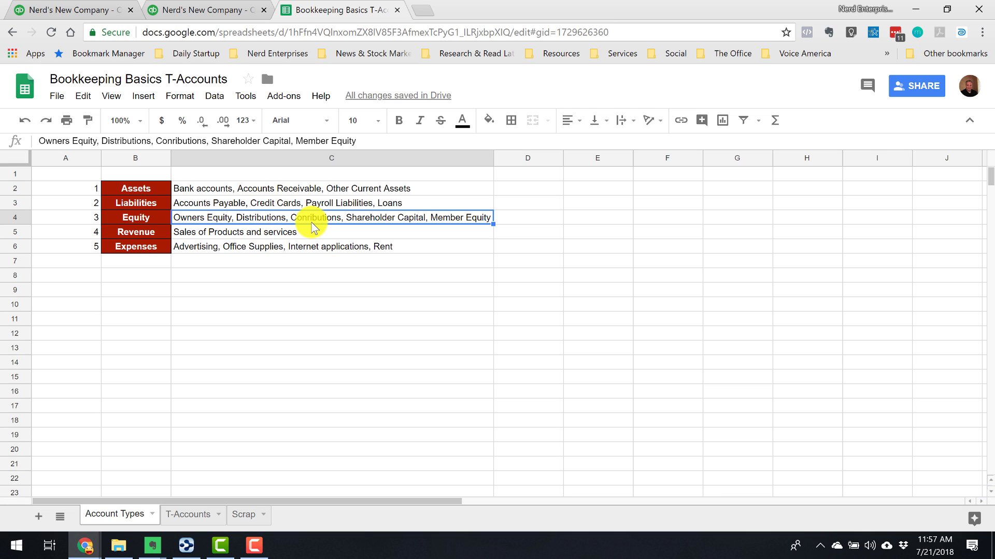
pyautogui.click(188, 514)
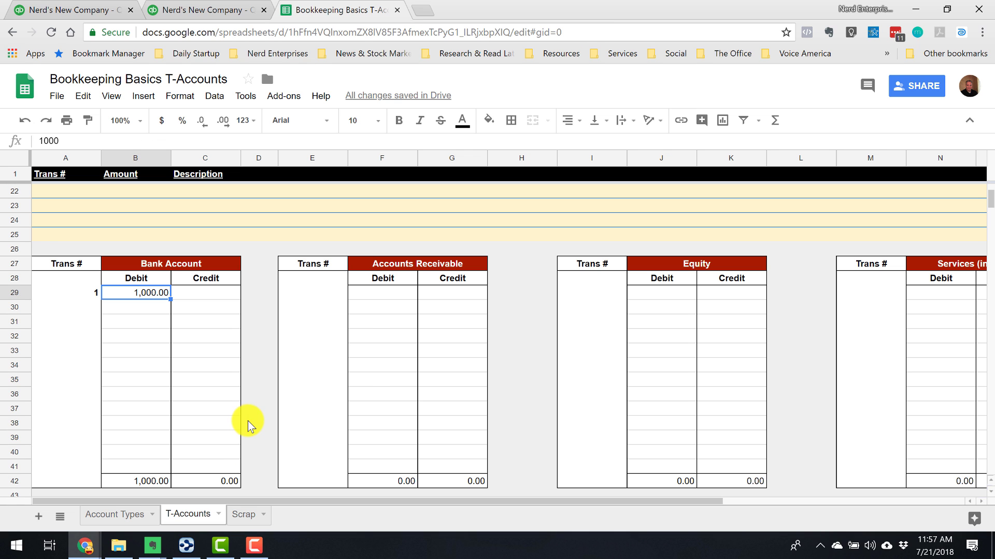
# Step: Record transaction 1 in the Equity T-account with a credit of 1000
pyautogui.click(612, 294)
pyautogui.write('1')
pyautogui.press('Tab')
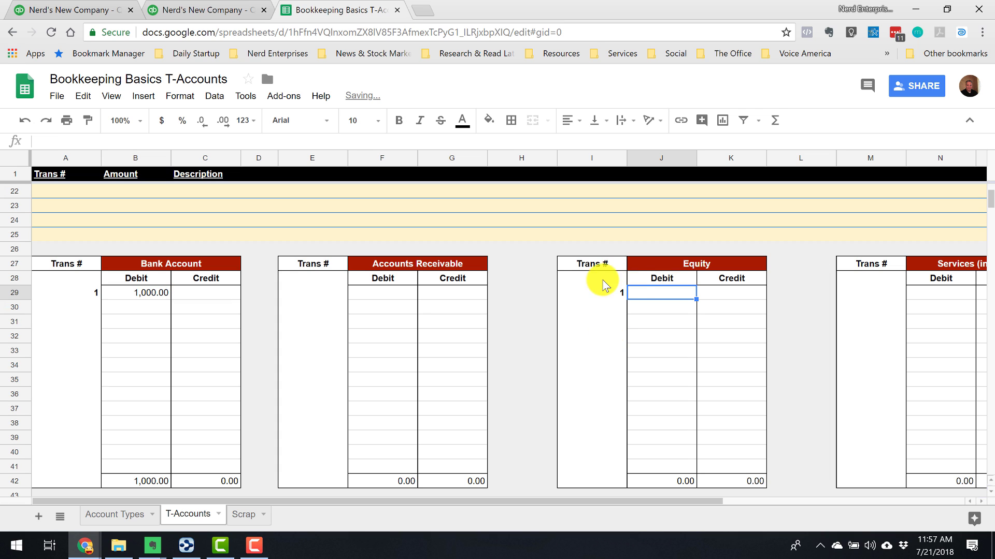
pyautogui.click(730, 295)
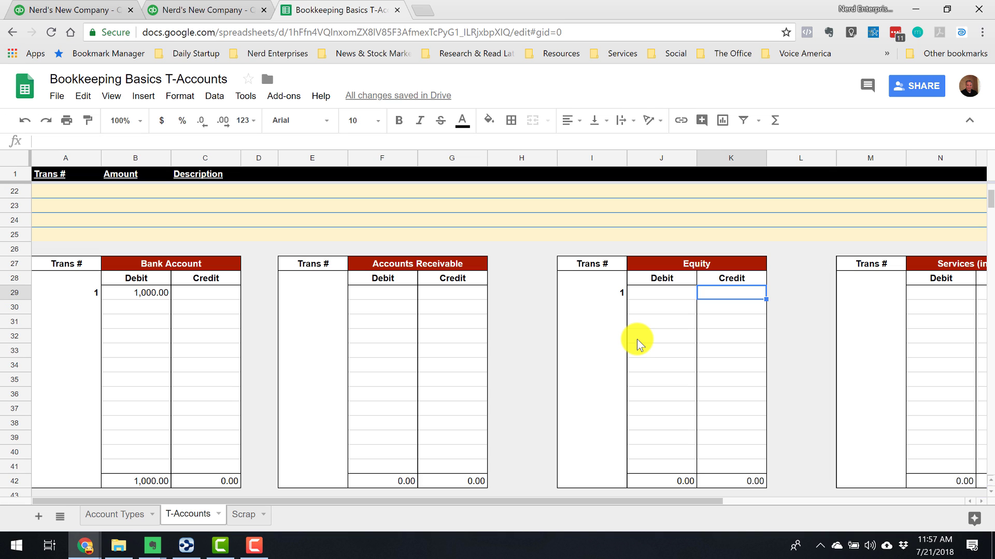
pyautogui.write('1000')
pyautogui.press('Tab')
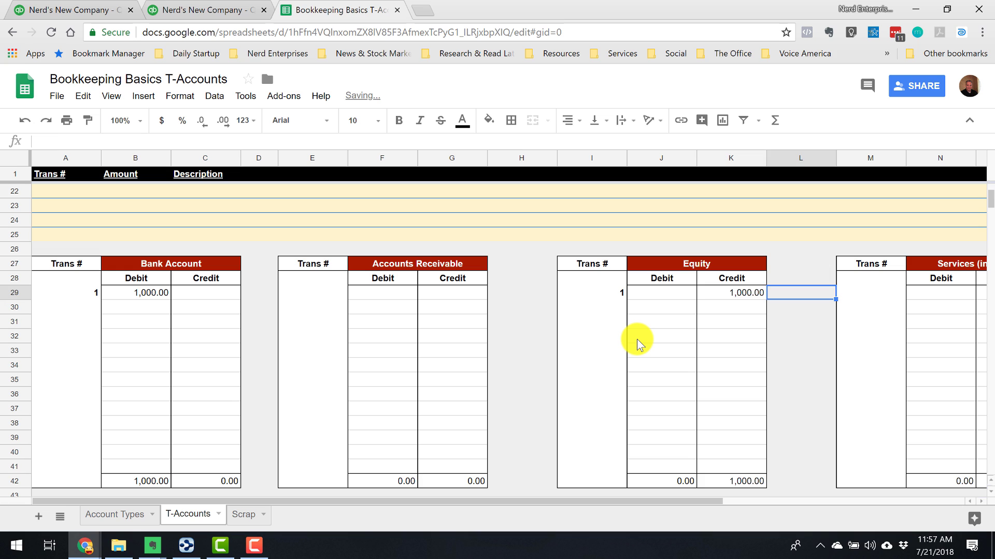
pyautogui.press('Left')
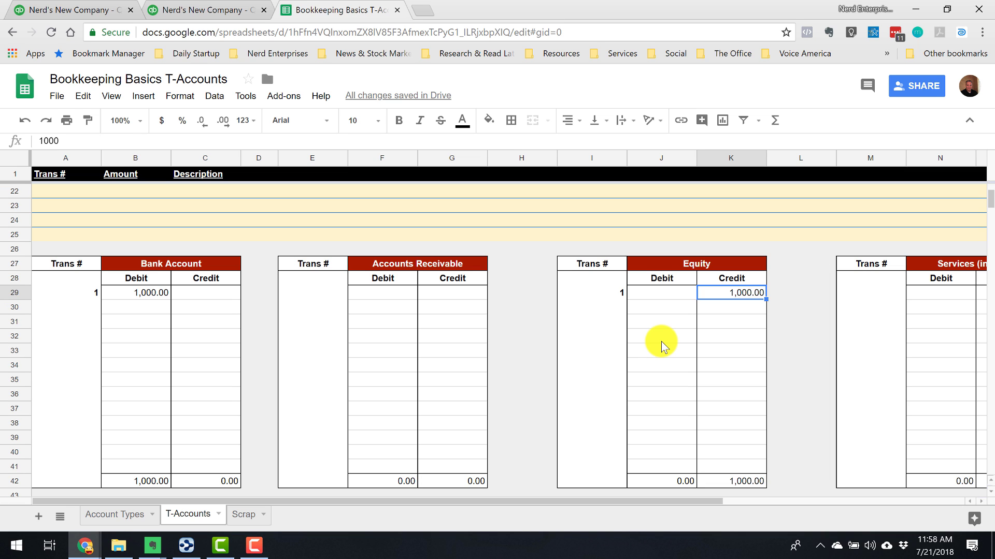
# Step: Check the Bank Account debit and Equity credit in the Trial Balance, down to its last account row
pyautogui.click(667, 304)
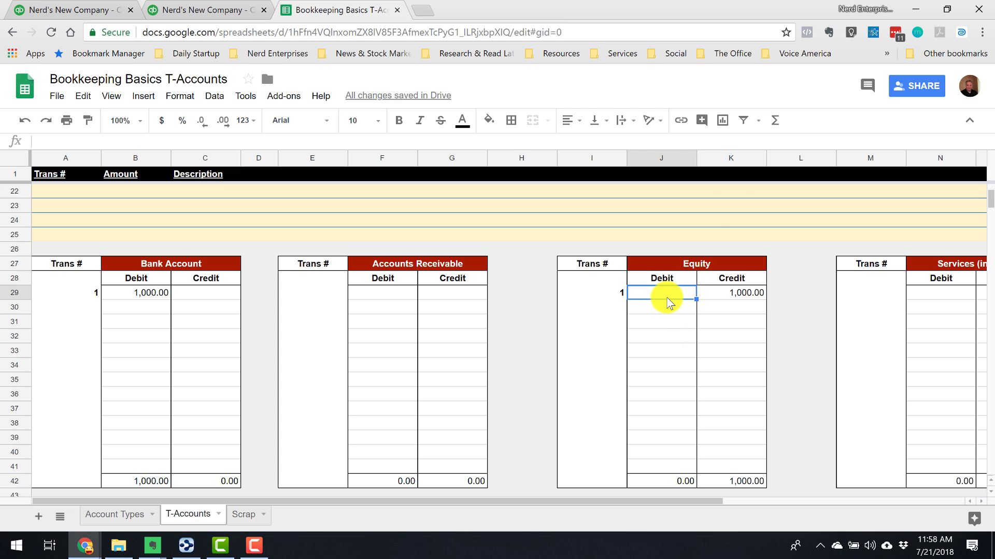
pyautogui.scroll(6, 668, 303)
pyautogui.click(663, 195)
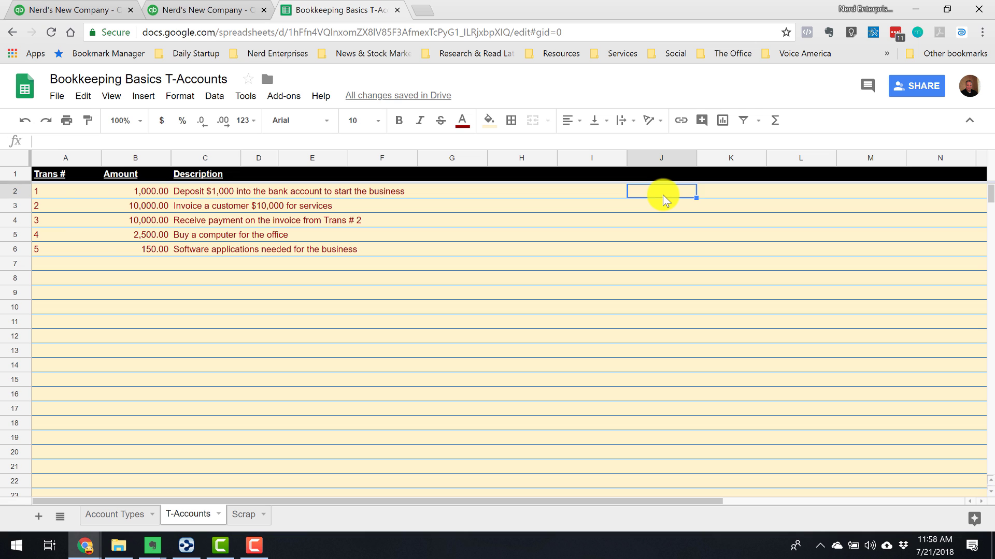
pyautogui.hotkey('ctrl', 'Right')
pyautogui.hotkey('ctrl', 'Right')
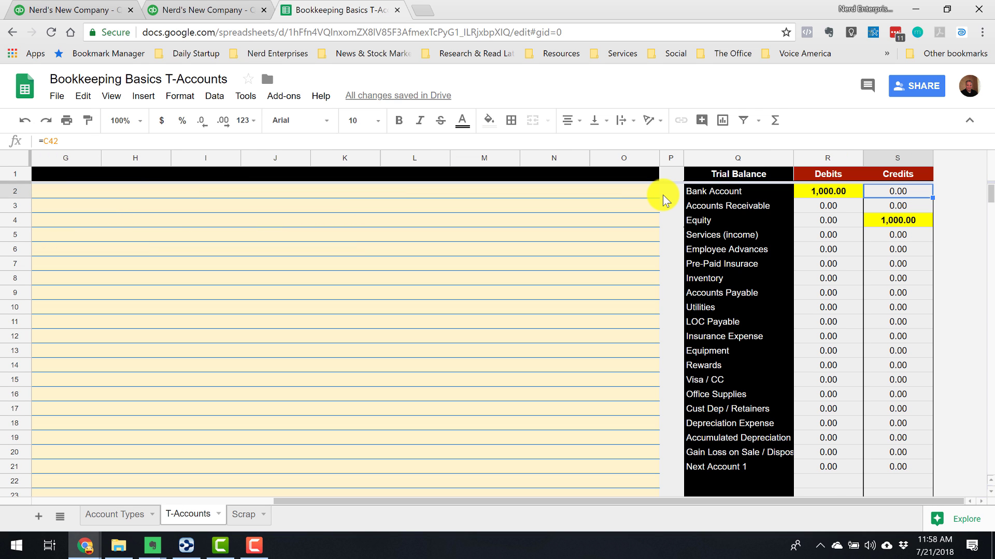
pyautogui.press('Left')
pyautogui.press('Right')
pyautogui.press('Down')
pyautogui.press('Down')
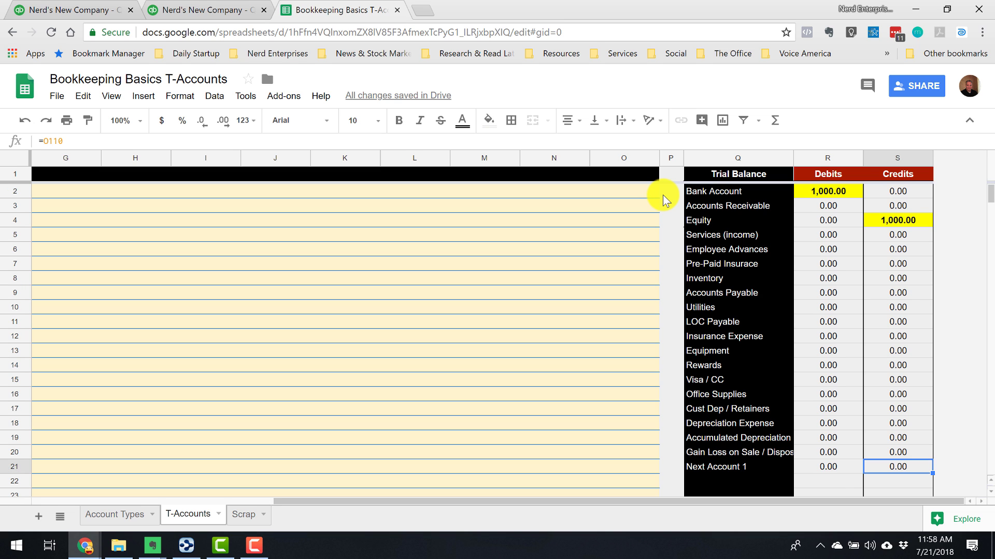
# Step: Check the total debits and total credits at the end of the Trial Balance
pyautogui.hotkey('ctrl', 'Down')
pyautogui.hotkey('ctrl', 'Down')
pyautogui.press('Left')
pyautogui.press('Down')
pyautogui.press('Down')
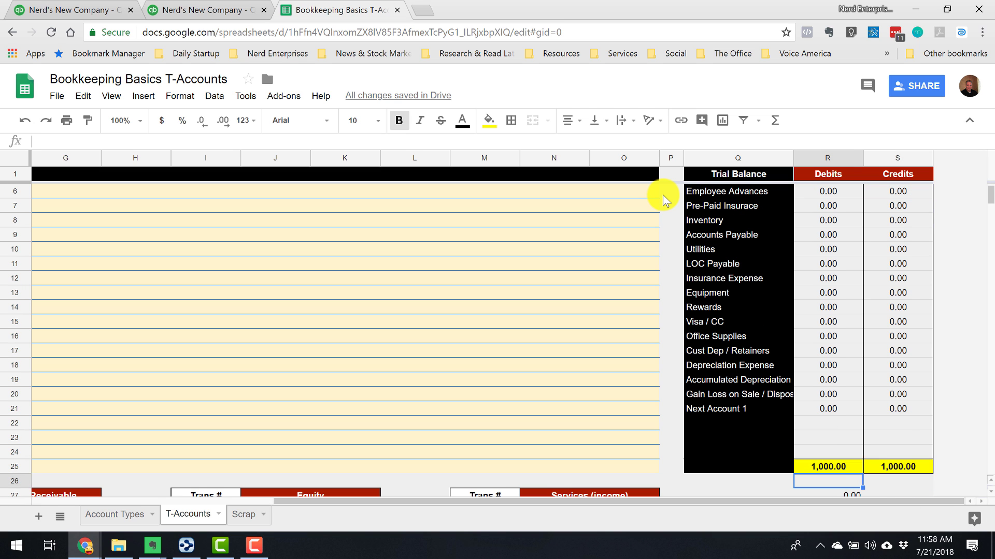
# Step: Return to the transaction list and select the amount of transaction 1
pyautogui.press('Up')
pyautogui.press('Up')
pyautogui.press('Up')
pyautogui.hotkey('ctrl', 'Left')
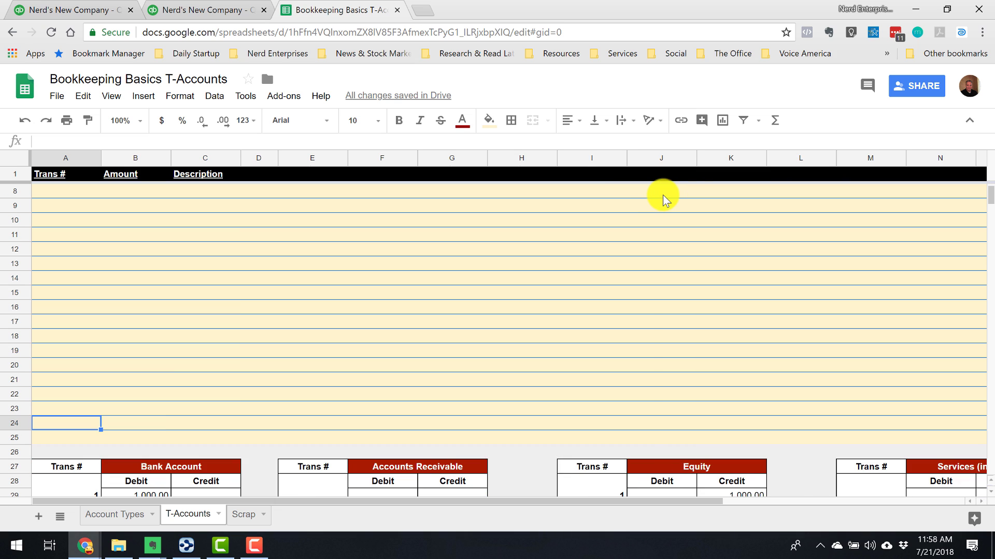
pyautogui.hotkey('ctrl', 'Up')
pyautogui.hotkey('ctrl', 'Up')
pyautogui.press('Down')
pyautogui.press('Right')
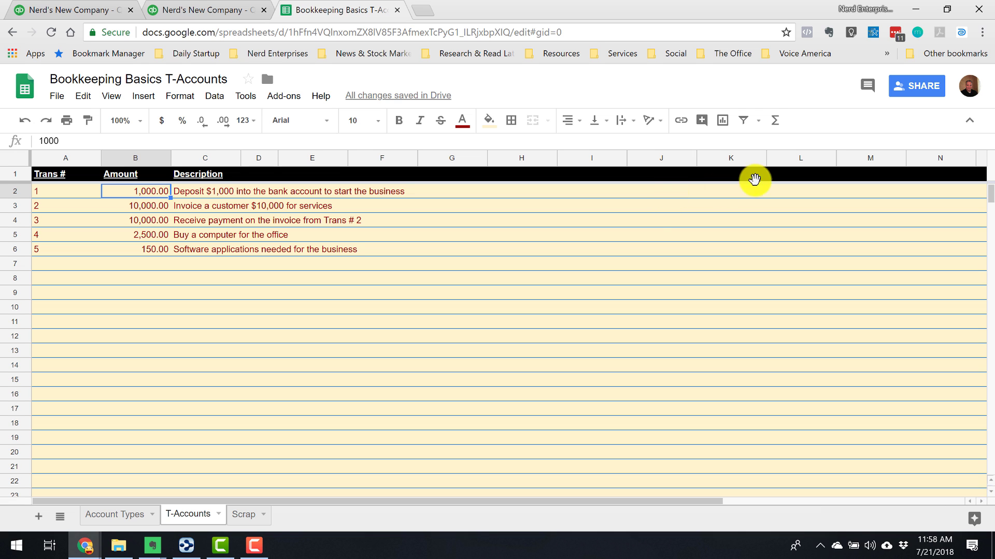
# Step: Switch to QuickBooks Online and start a new bank deposit into the Checking account
pyautogui.click(99, 10)
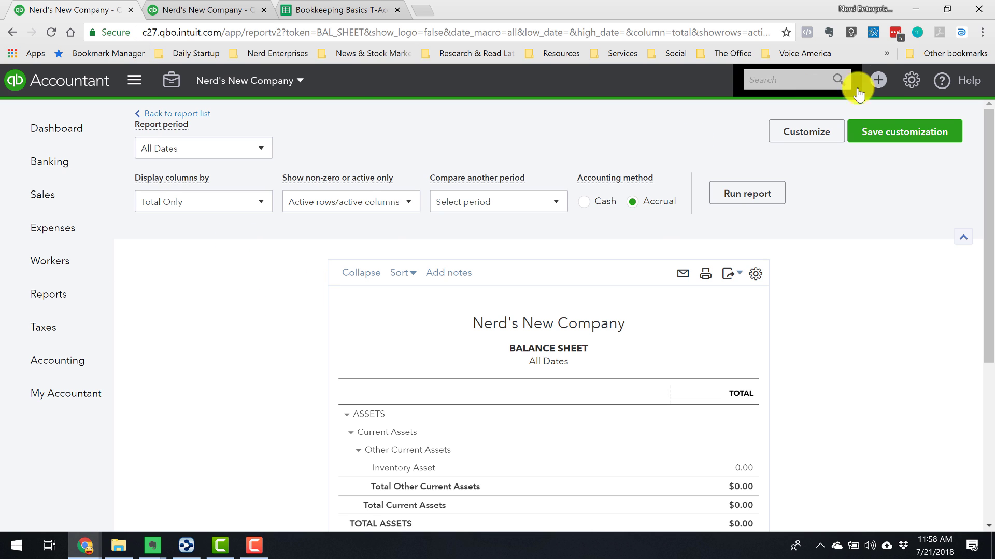
pyautogui.click(877, 81)
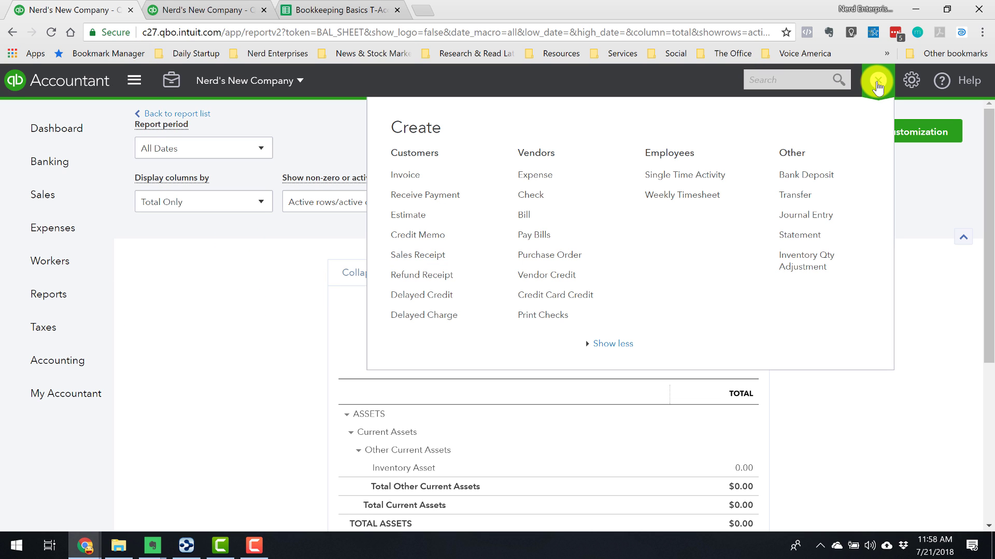
pyautogui.click(827, 178)
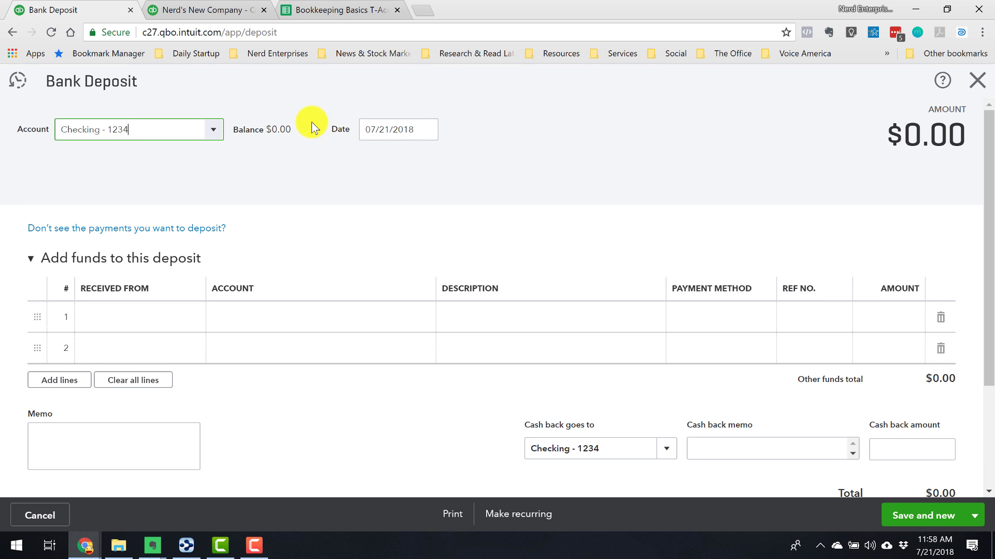
pyautogui.click(200, 127)
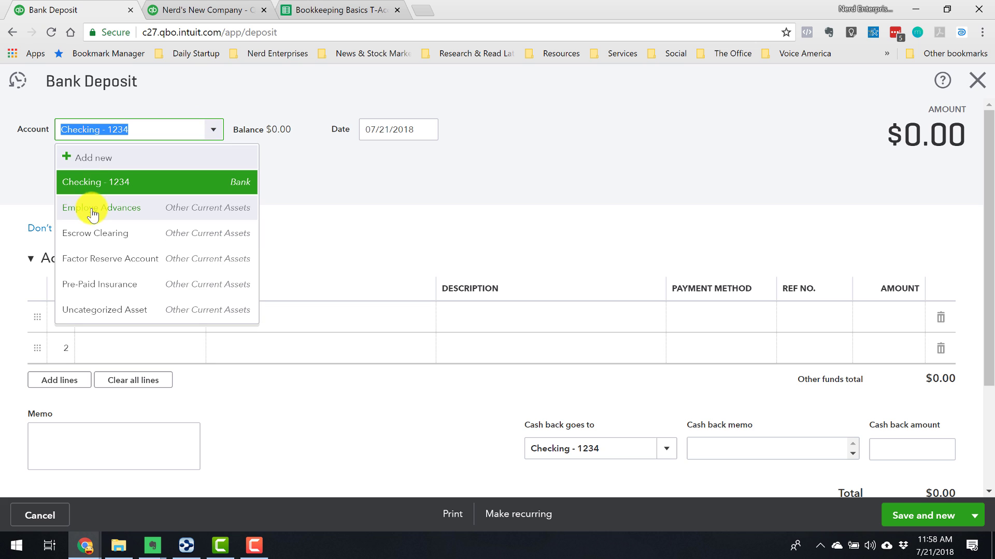
pyautogui.click(97, 180)
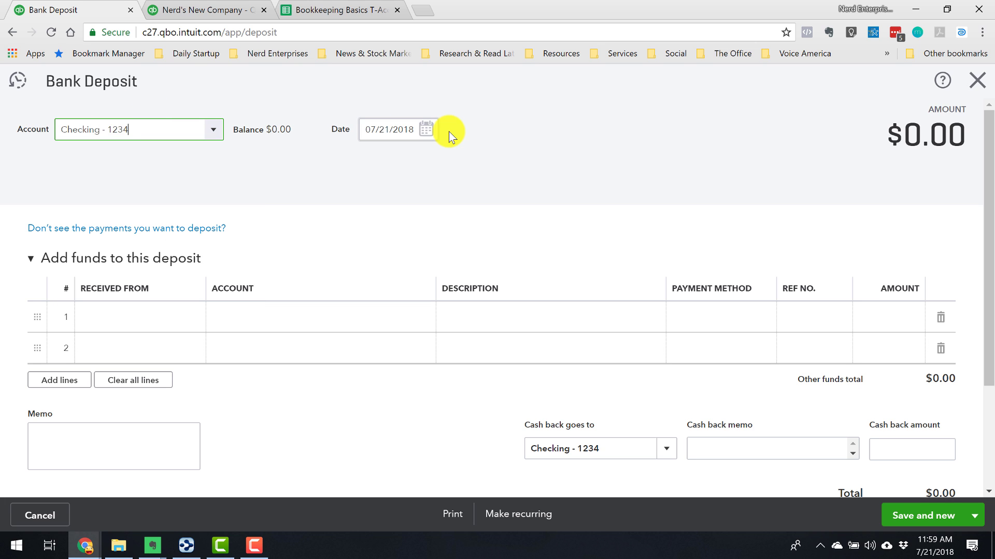
# Step: Set the bank deposit's date to 01/01/2018
pyautogui.click(415, 129)
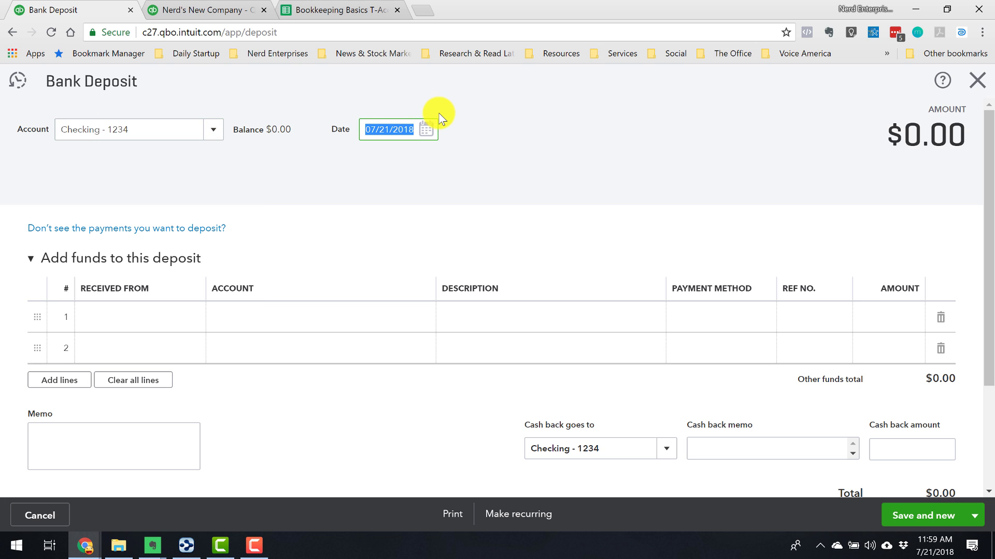
pyautogui.click(434, 134)
pyautogui.click(374, 164)
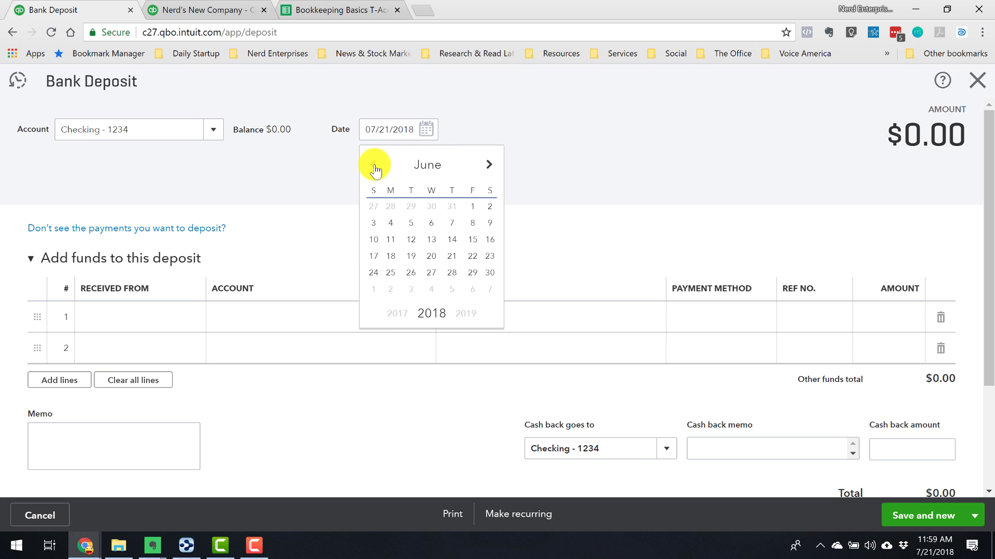
pyautogui.click(374, 165)
pyautogui.click(374, 164)
pyautogui.click(374, 164)
pyautogui.click(374, 164)
pyautogui.click(374, 165)
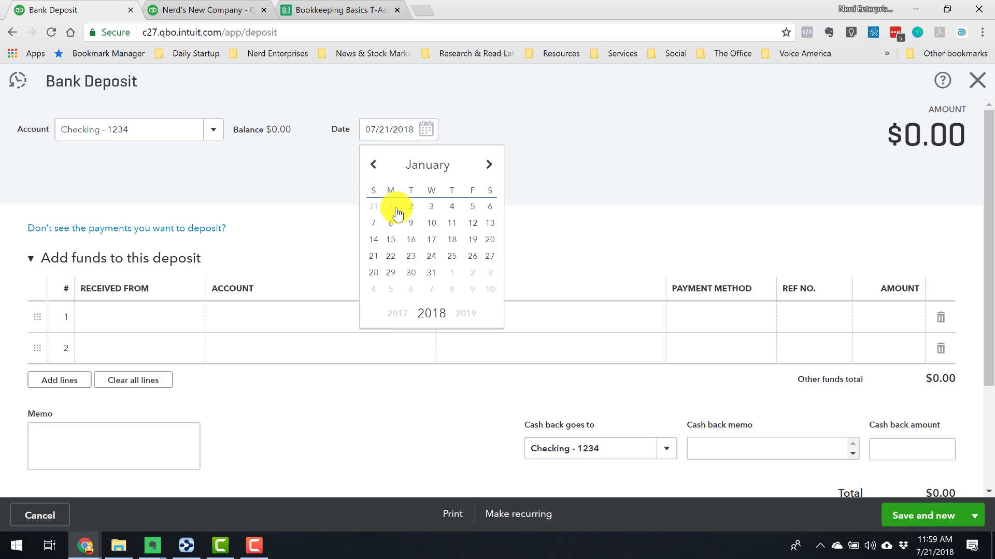
pyautogui.click(391, 207)
# Step: Fill the first deposit line with the Shareholder Contributions account and an amount of 1,000.00
pyautogui.click(281, 322)
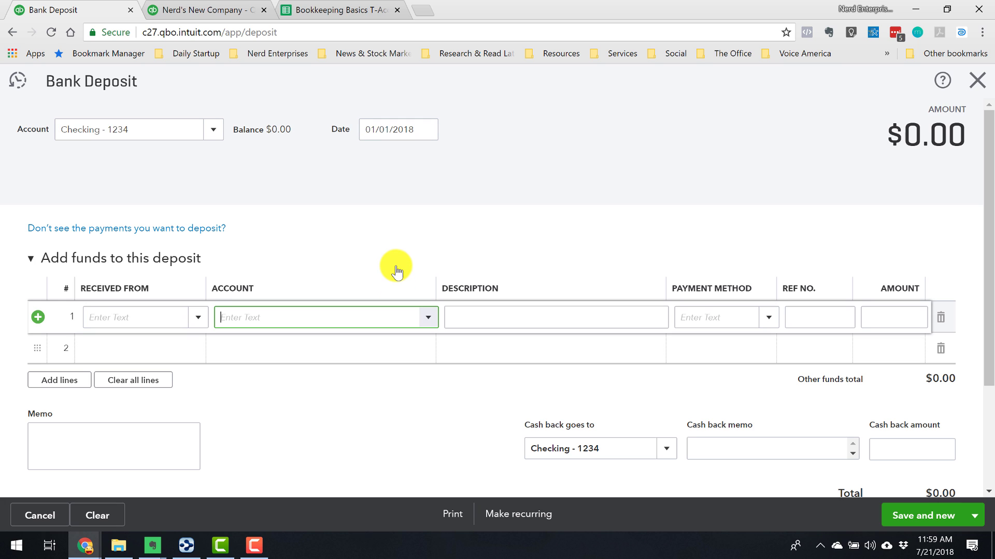
pyautogui.write('share')
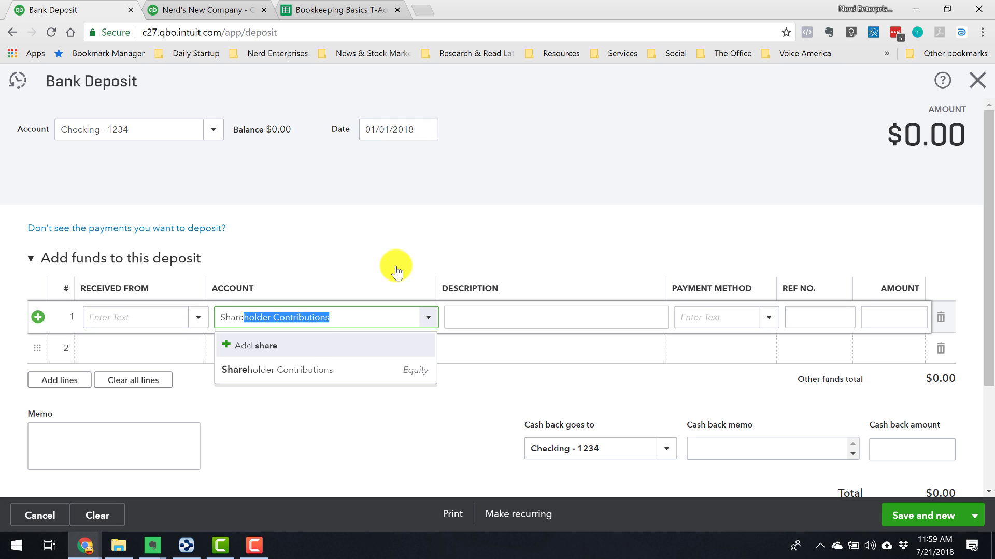
pyautogui.click(307, 369)
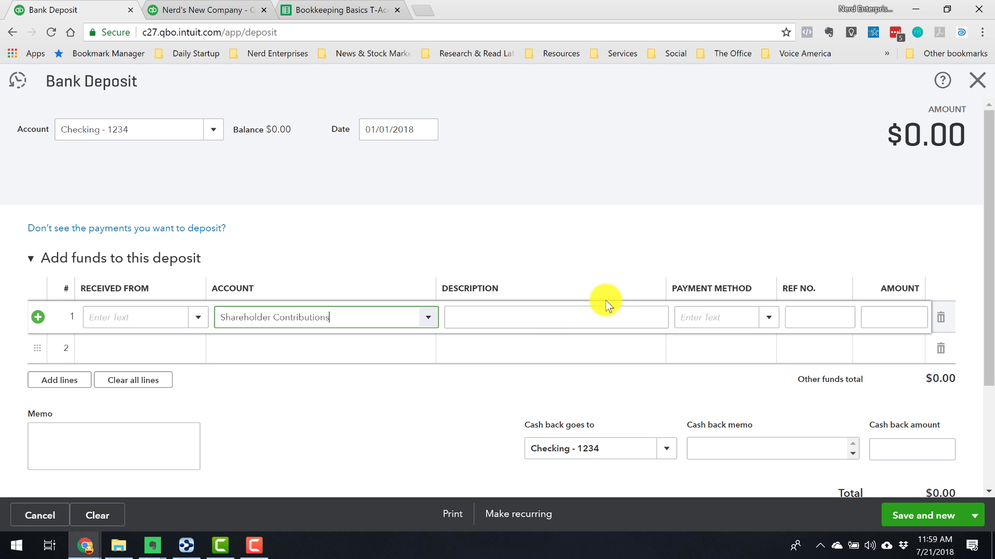
pyautogui.click(914, 317)
pyautogui.write('1,00')
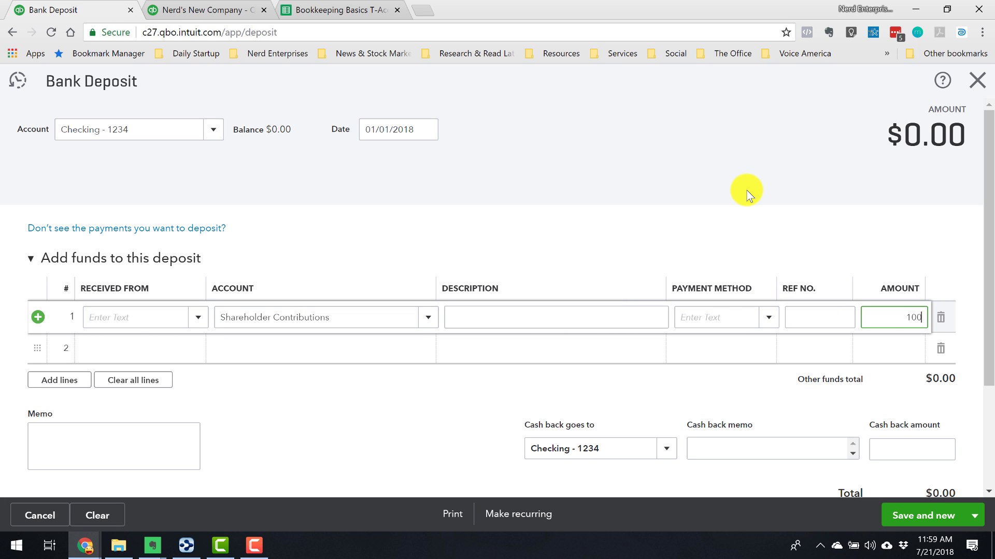
pyautogui.write('0')
pyautogui.press('Tab')
pyautogui.hotkey('shift', 'Tab')
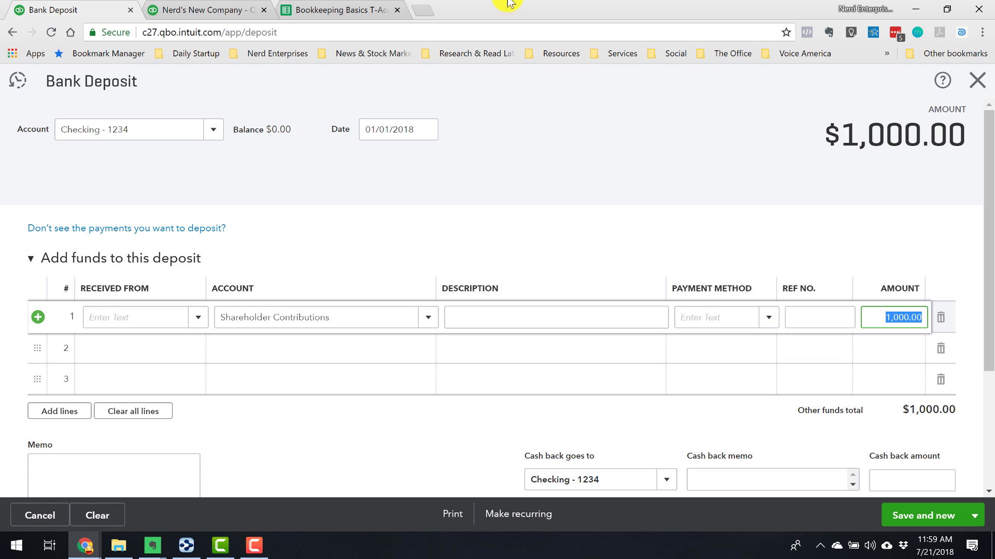
# Step: Switch to the Google Sheets workbook and compare the deposit with the Bank Account and Equity T-accounts
pyautogui.click(210, 14)
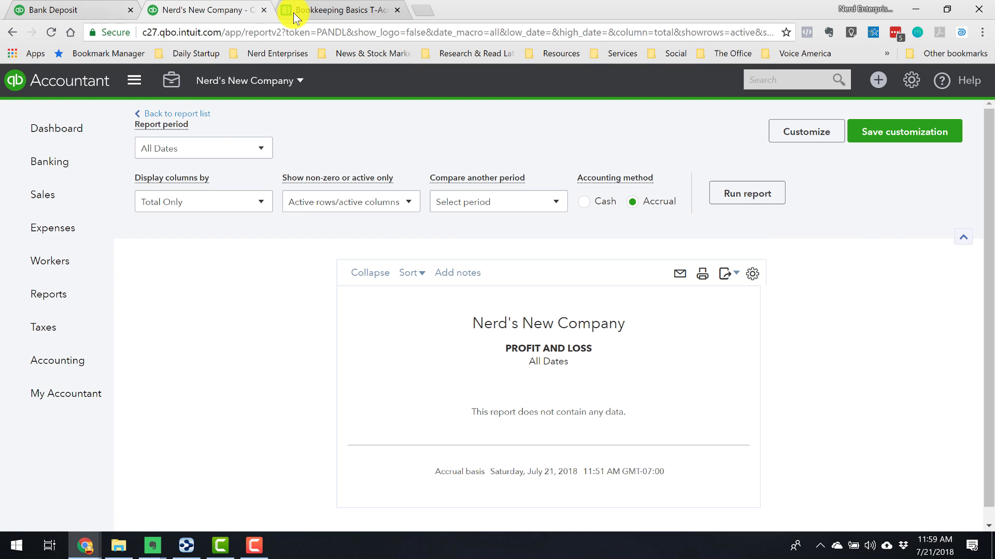
pyautogui.click(316, 10)
pyautogui.scroll(-2, 363, 306)
pyautogui.scroll(-5, 362, 305)
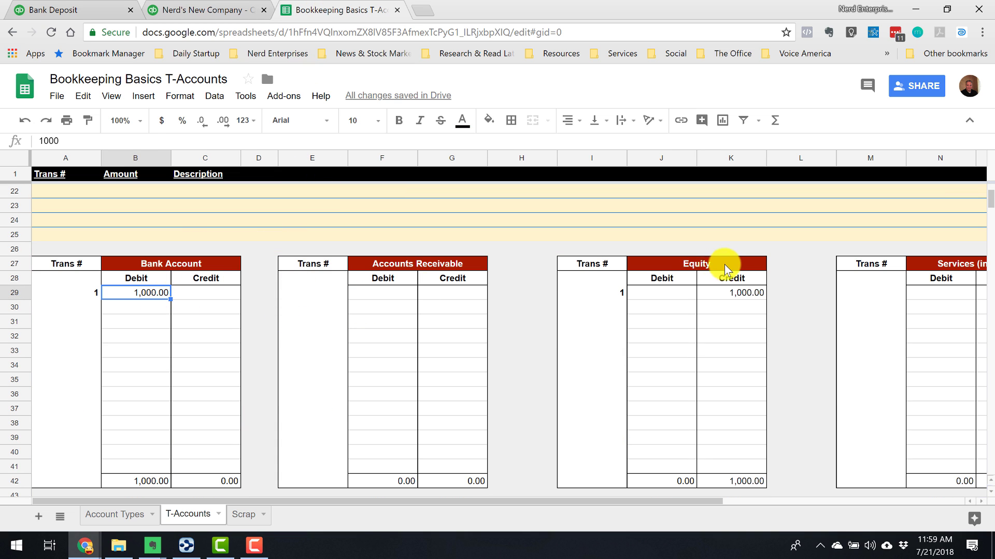
pyautogui.click(699, 267)
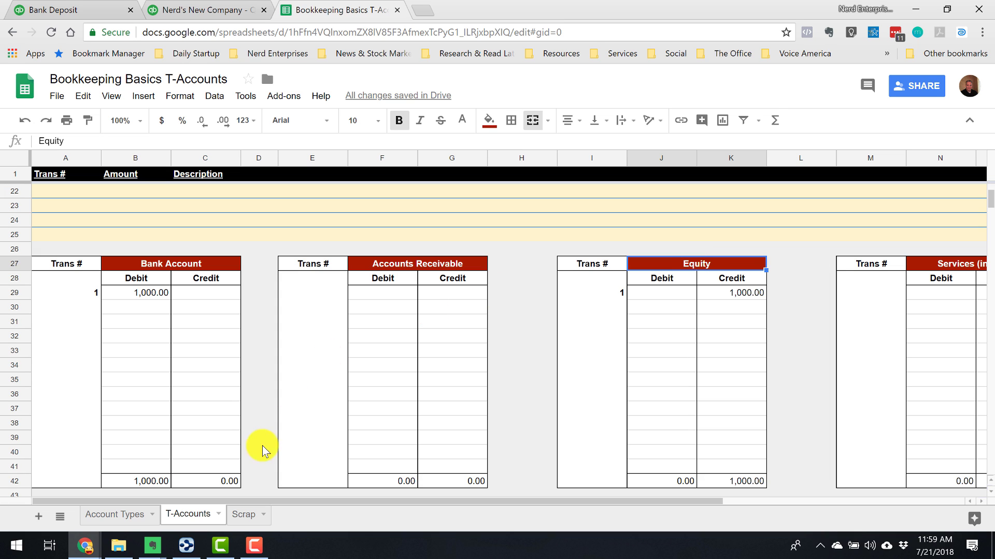
# Step: Examine the Assets and Equity example accounts and the account categories on the Account Types sheet
pyautogui.click(110, 518)
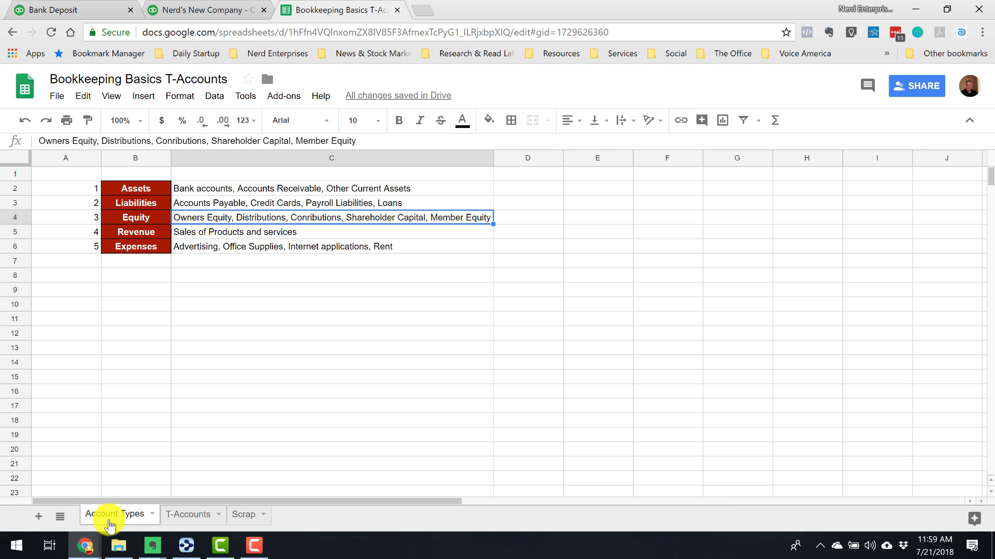
pyautogui.click(210, 192)
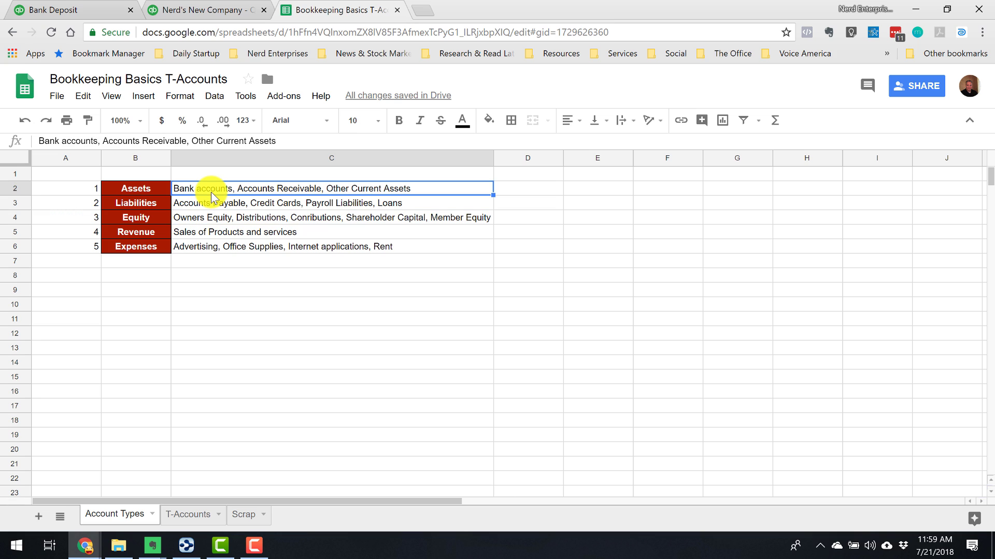
pyautogui.click(217, 220)
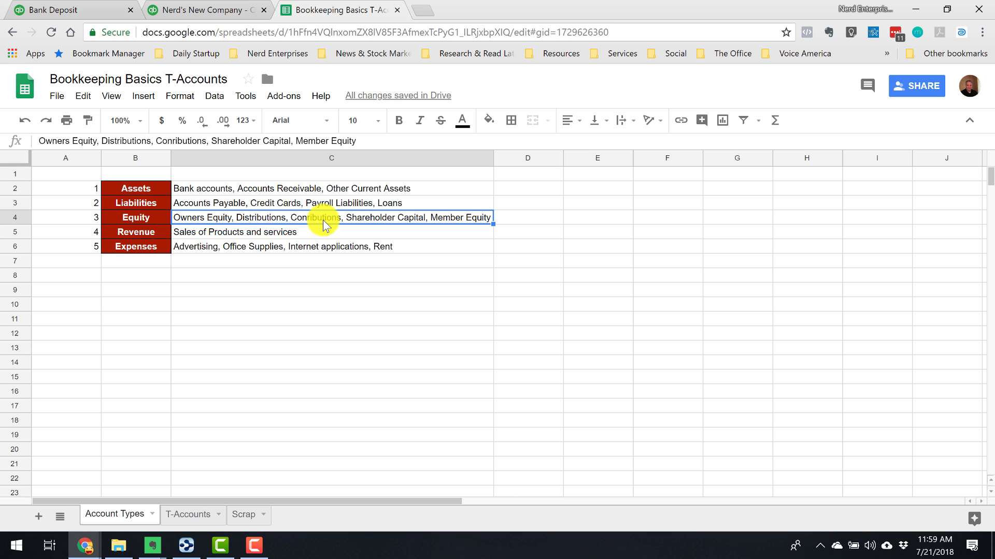
pyautogui.click(202, 190)
pyautogui.click(206, 221)
pyautogui.moveTo(135, 186); pyautogui.dragTo(145, 247)
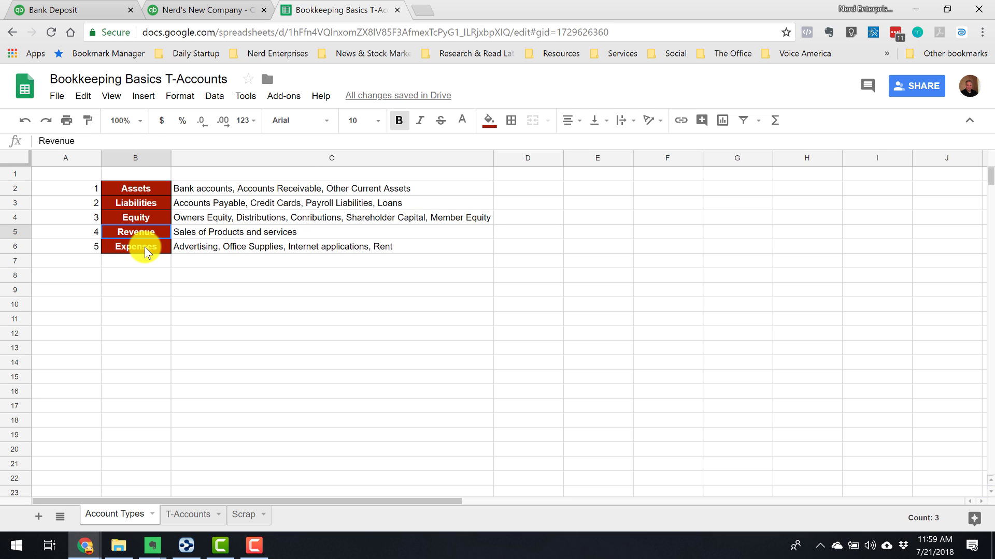
pyautogui.click(190, 191)
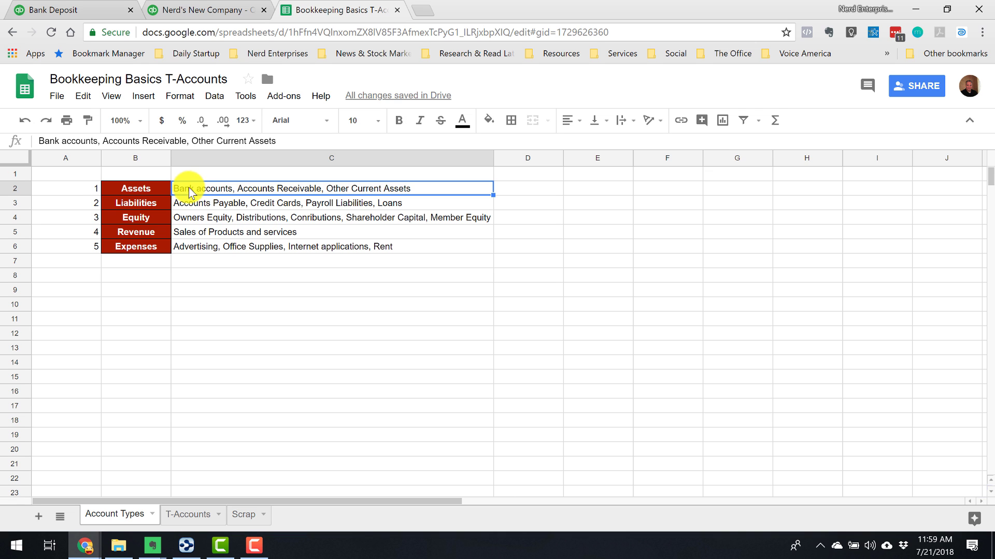
# Step: Switch to QuickBooks Online and open the Balance Sheet report to review assets, liabilities and equity before saving the deposit
pyautogui.click(179, 10)
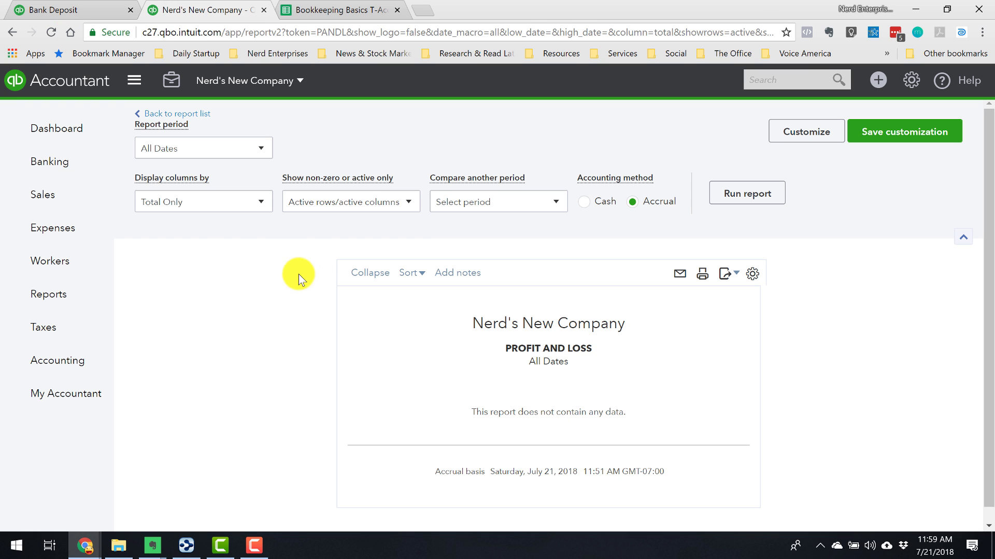
pyautogui.click(57, 301)
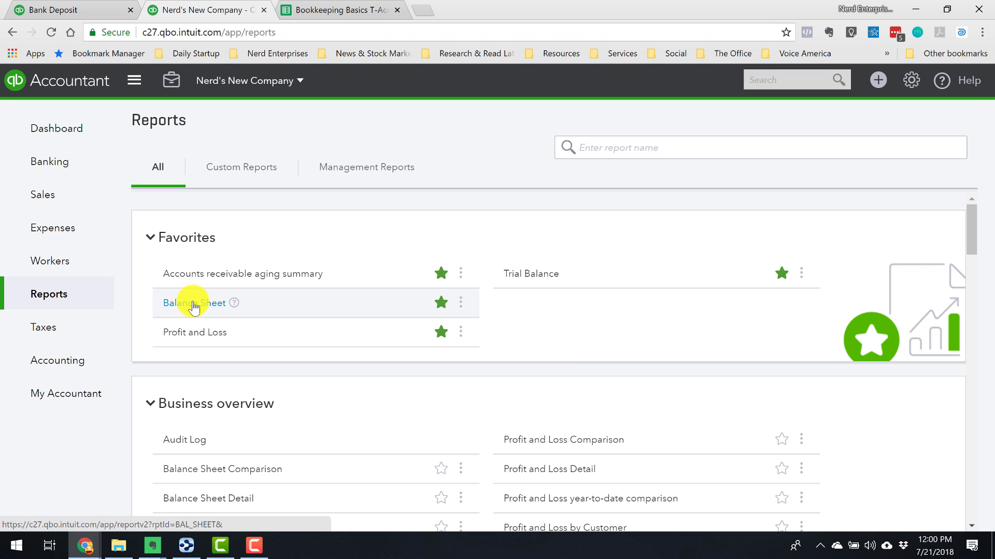
pyautogui.click(195, 304)
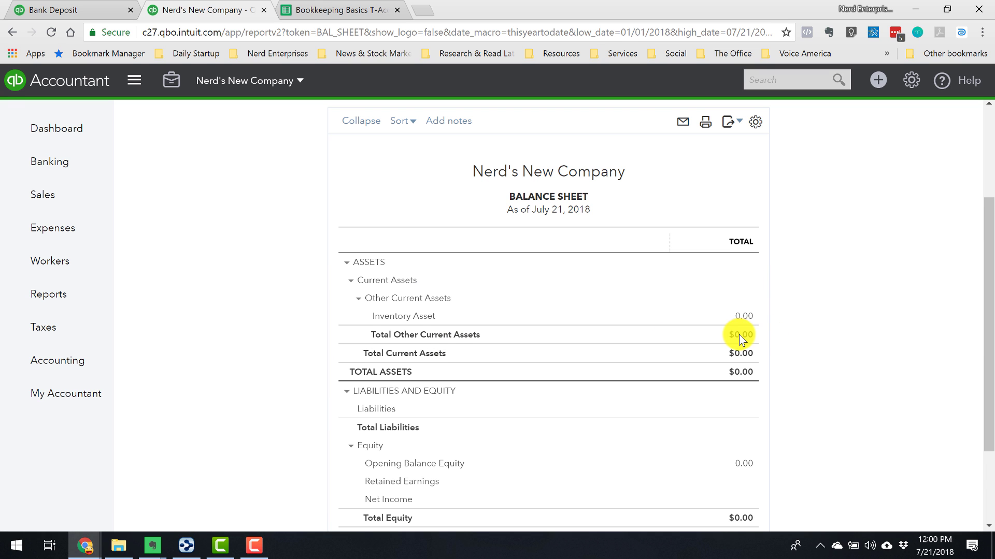
pyautogui.scroll(-1, 738, 335)
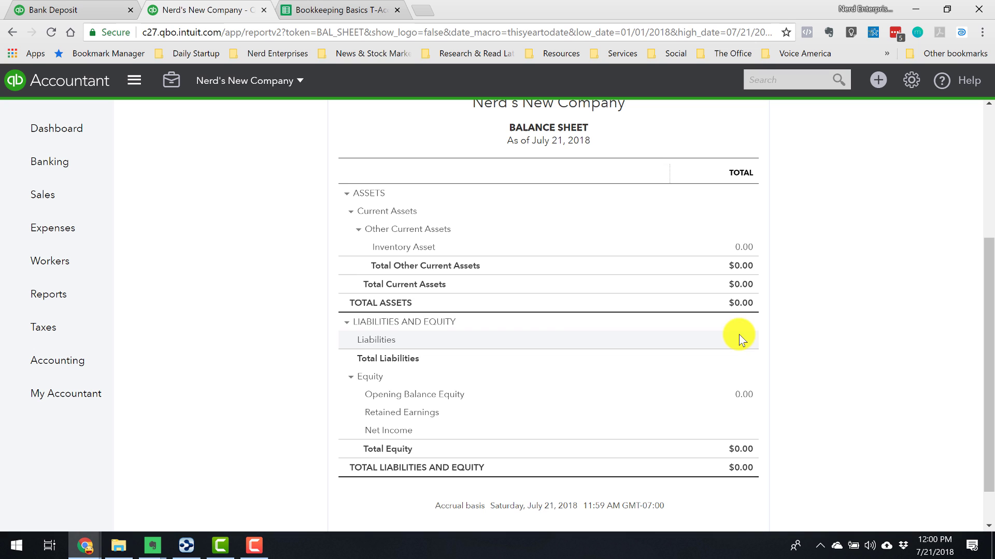
# Step: Go back to the unsaved bank deposit and review its amount, Checking account and Shareholder Contributions line
pyautogui.click(85, 9)
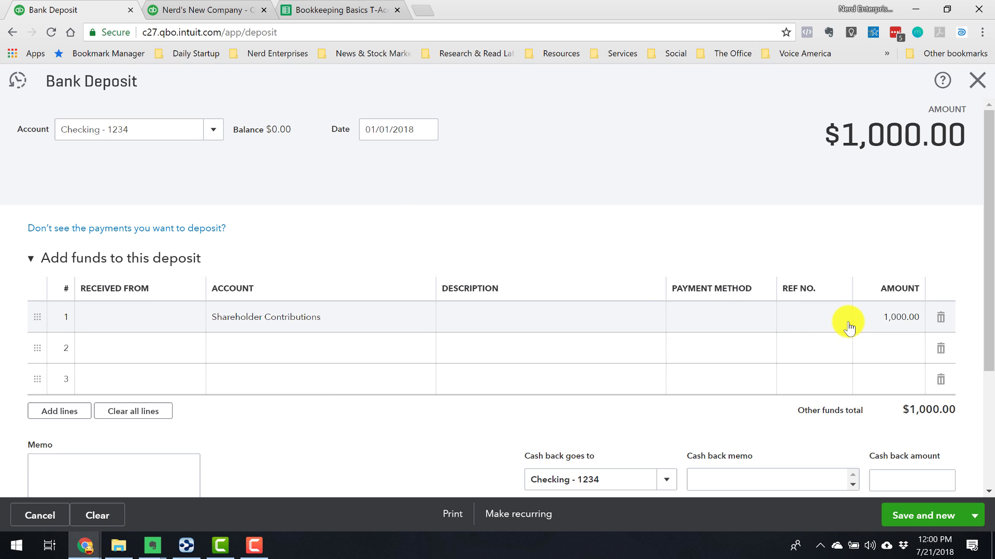
pyautogui.click(877, 318)
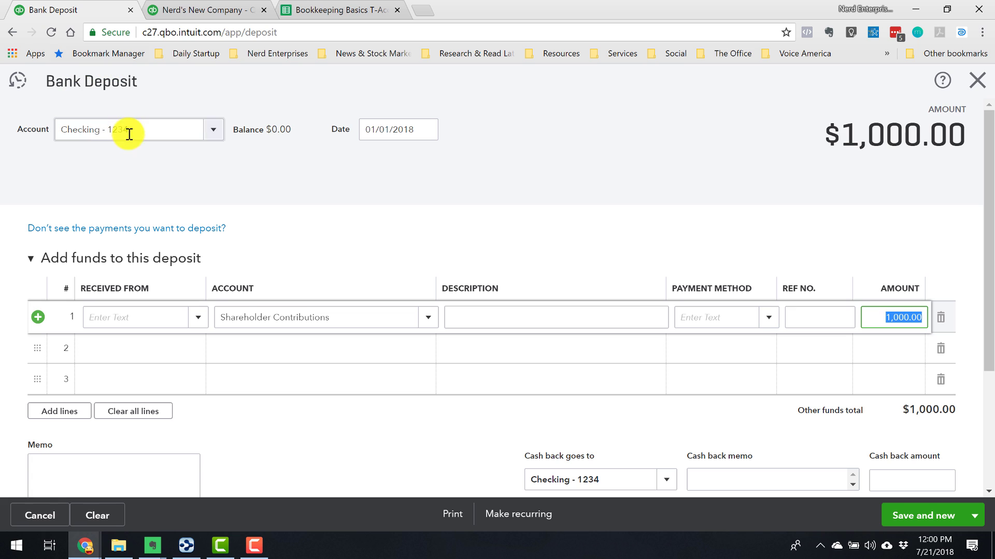
pyautogui.click(73, 128)
pyautogui.click(325, 318)
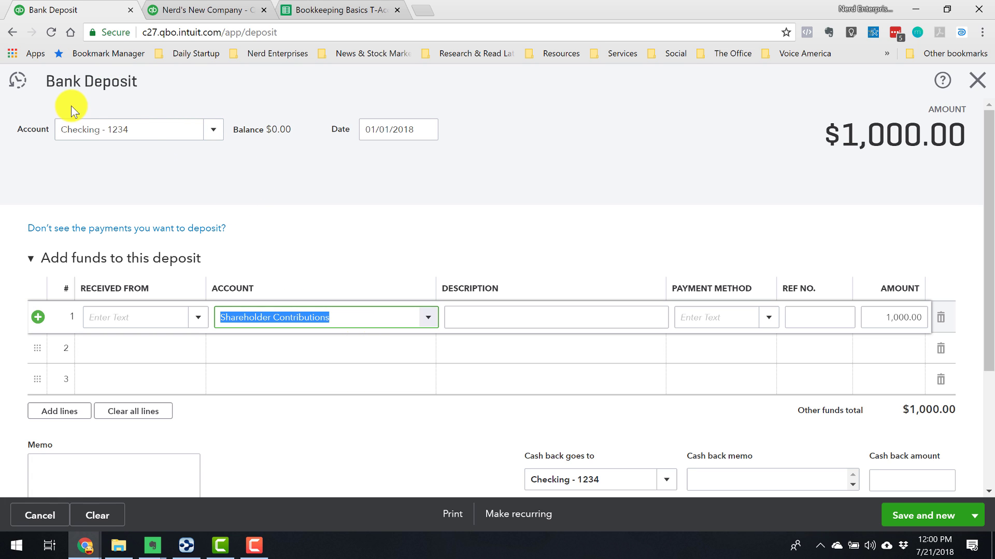
pyautogui.click(126, 127)
pyautogui.click(326, 318)
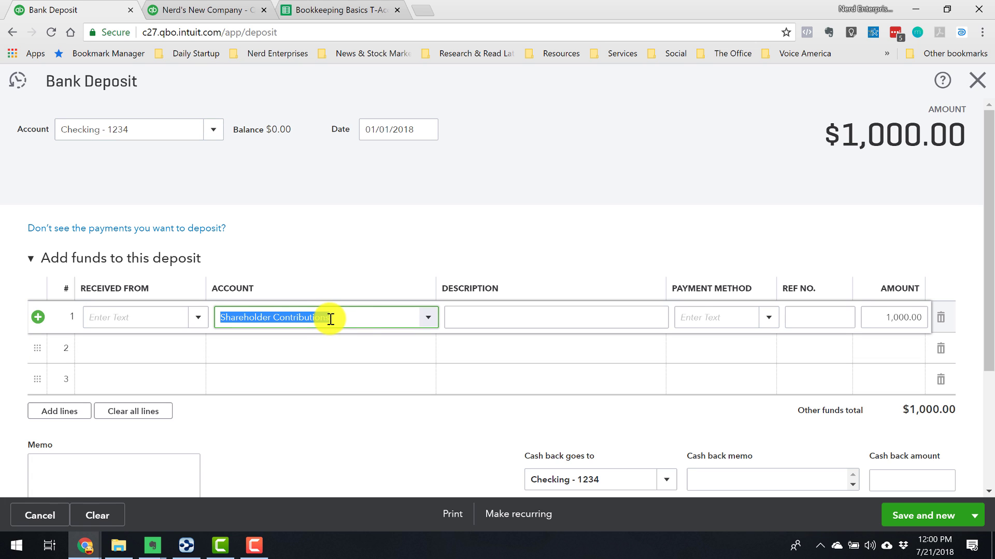
pyautogui.moveTo(368, 319); pyautogui.dragTo(210, 315)
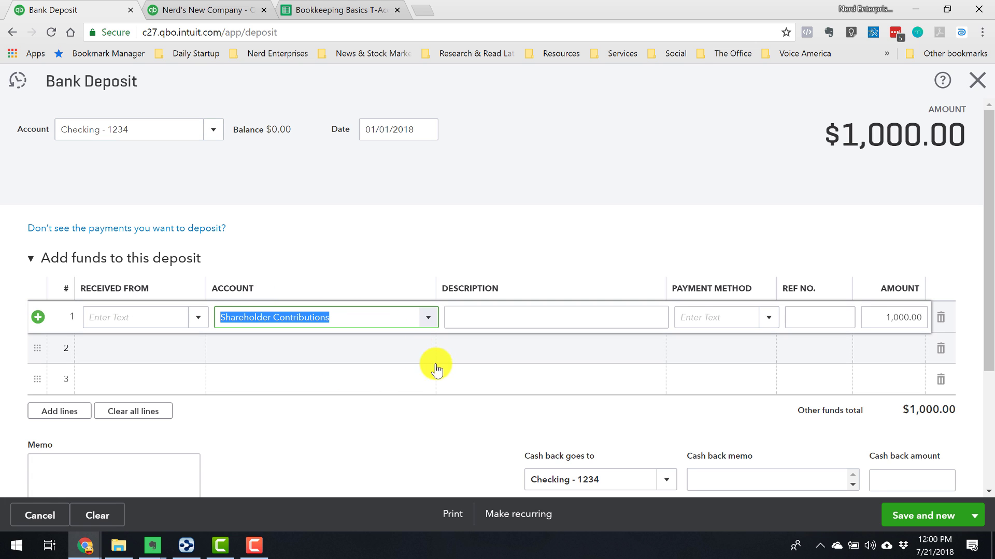
# Step: Save and close the bank deposit, and view the Checking balance in the Balance Sheet report
pyautogui.click(974, 515)
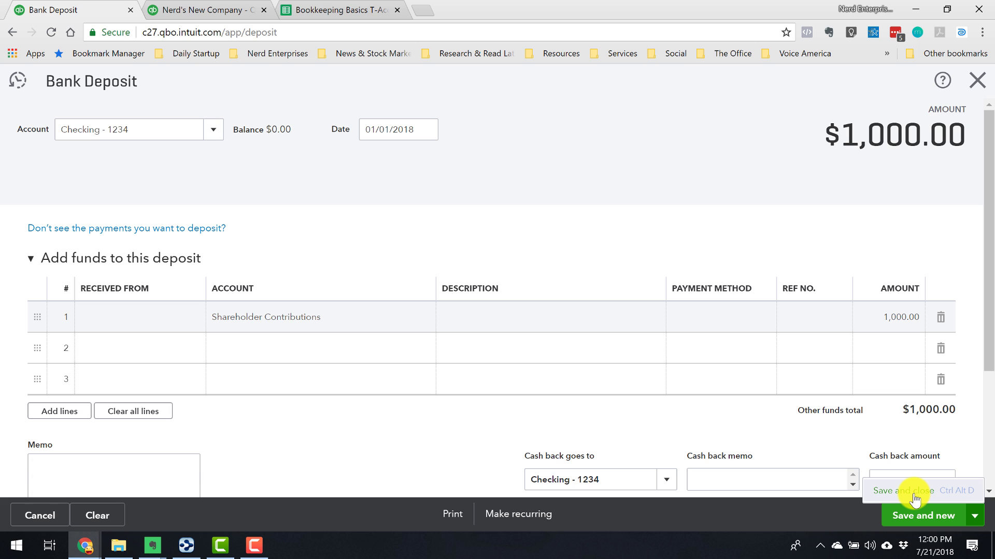
pyautogui.click(915, 497)
pyautogui.scroll(-3, 914, 500)
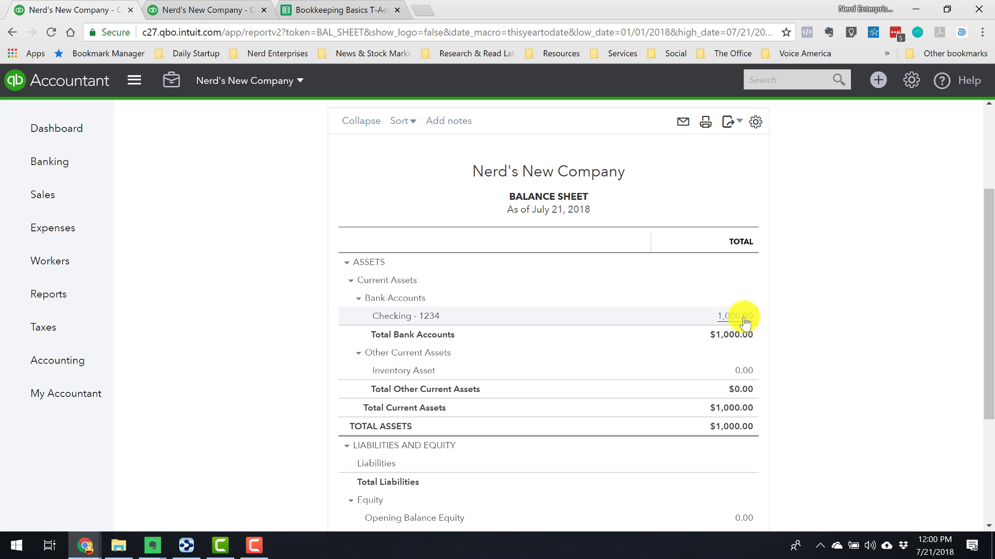
# Step: Review the equity section of the Balance Sheet report, and open the year-to-date Profit and Loss report in the other QuickBooks session
pyautogui.scroll(-4, 711, 322)
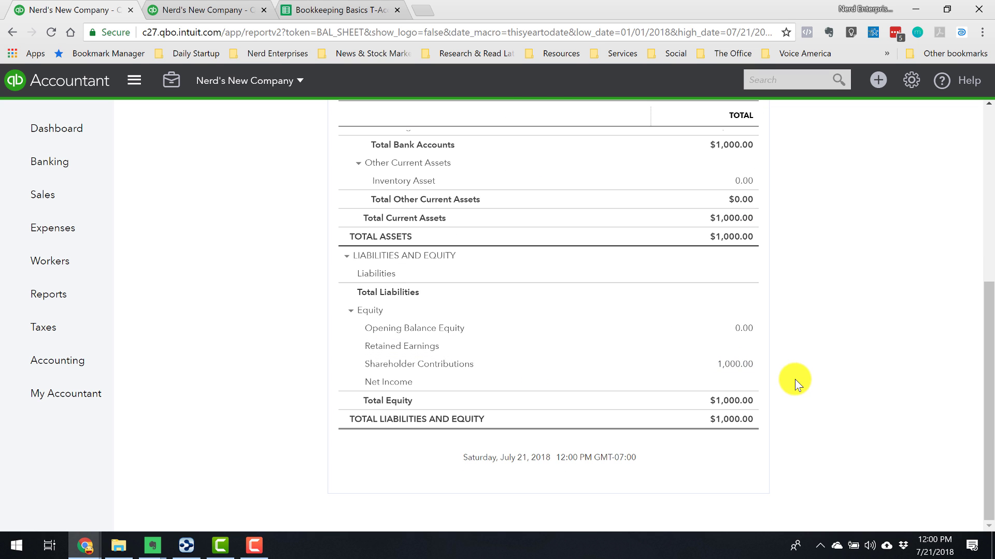
pyautogui.click(203, 14)
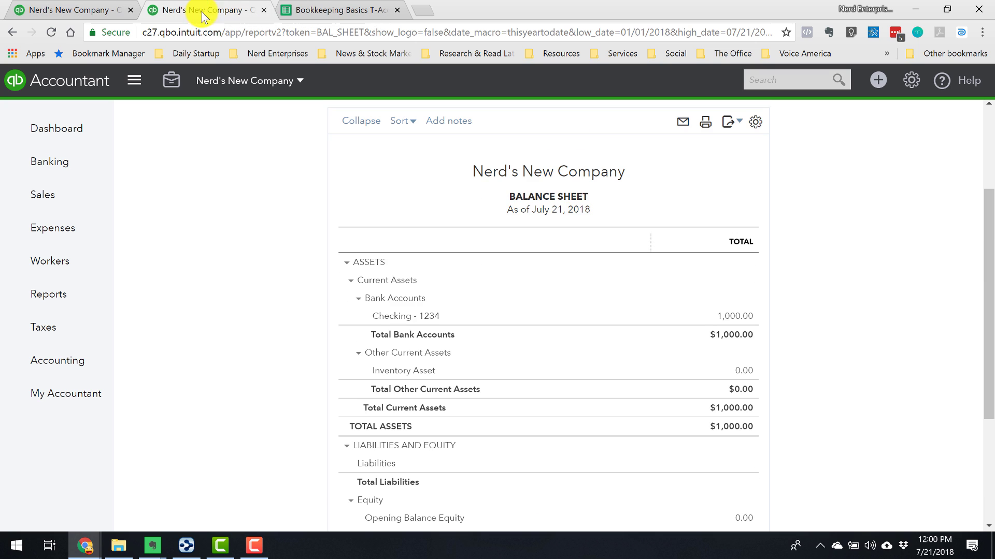
pyautogui.click(48, 296)
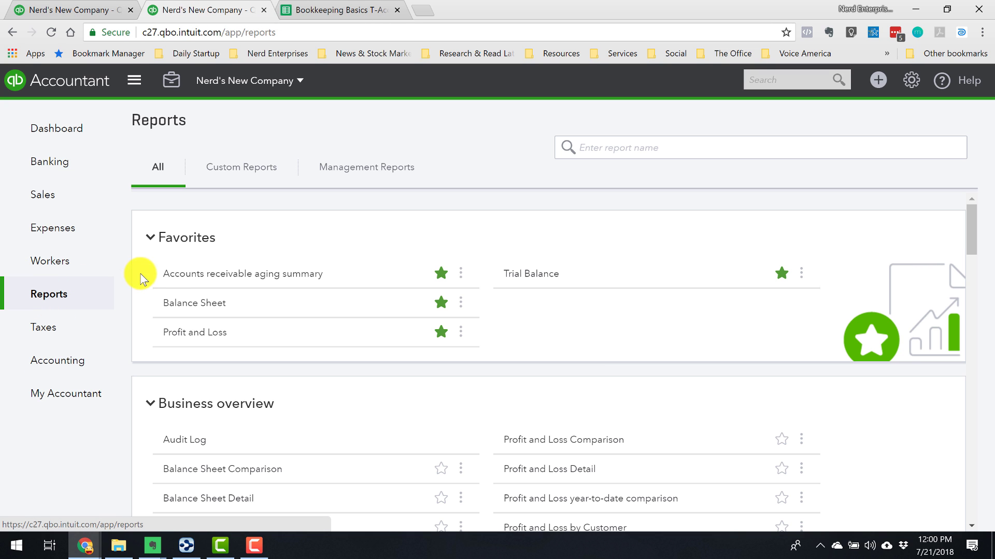
pyautogui.click(193, 332)
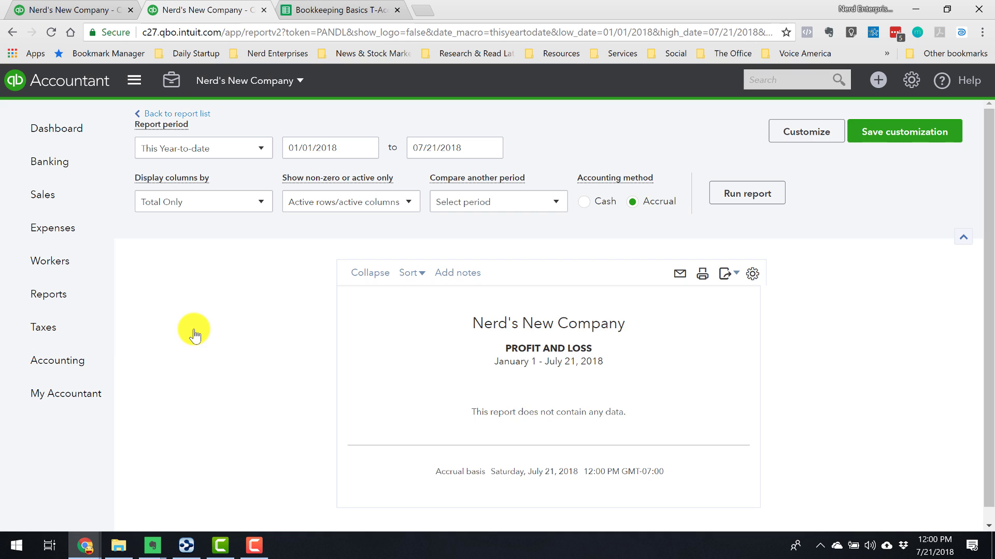
pyautogui.scroll(-1, 882, 353)
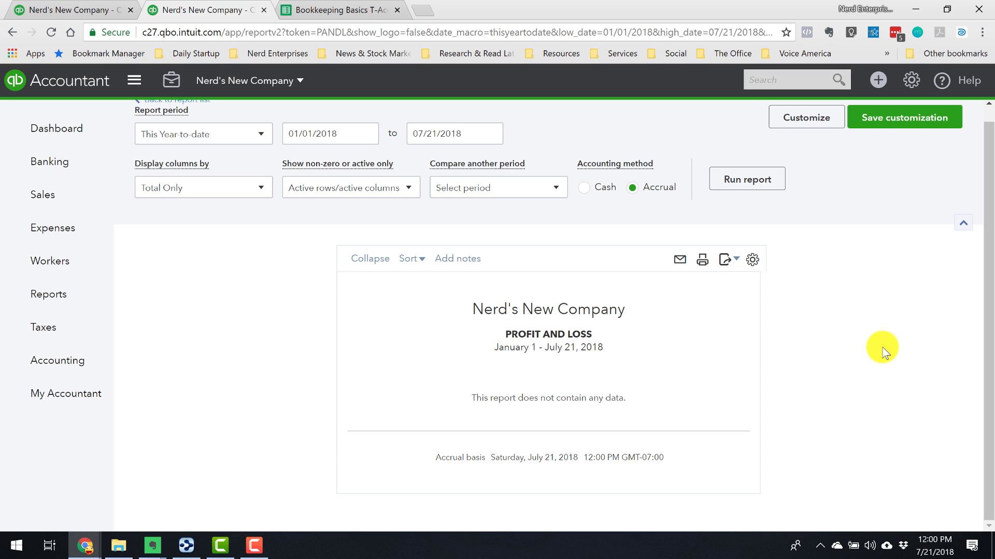
# Step: Compare the Balance Sheet's Checking, Liabilities and Shareholder Contributions lines with the Liabilities examples on the Account Types sheet
pyautogui.click(76, 10)
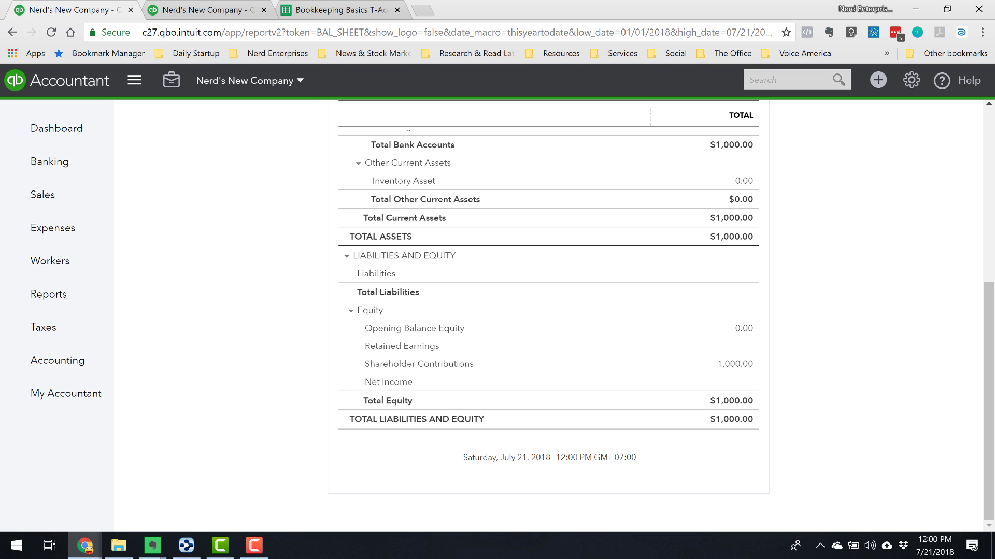
pyautogui.scroll(4, 860, 336)
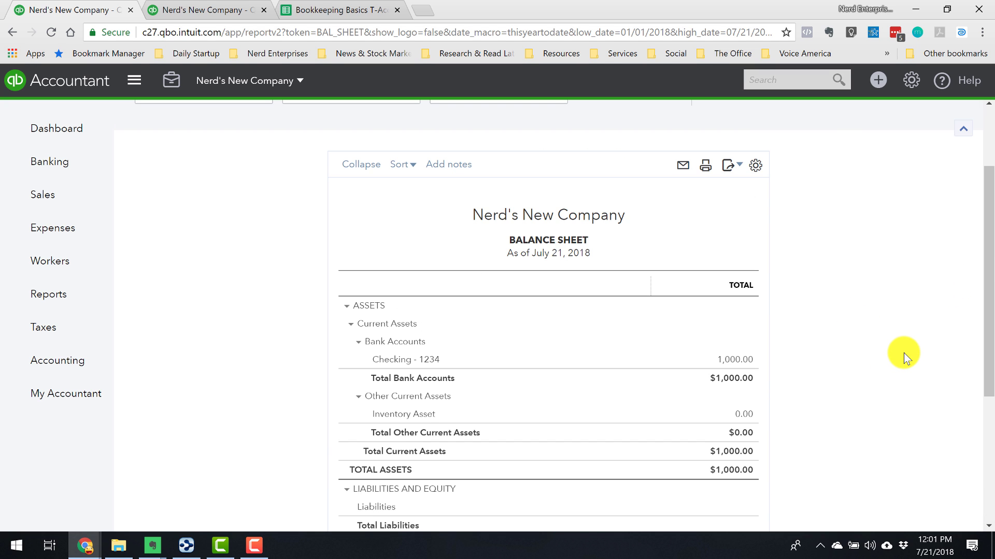
pyautogui.scroll(-3, 903, 353)
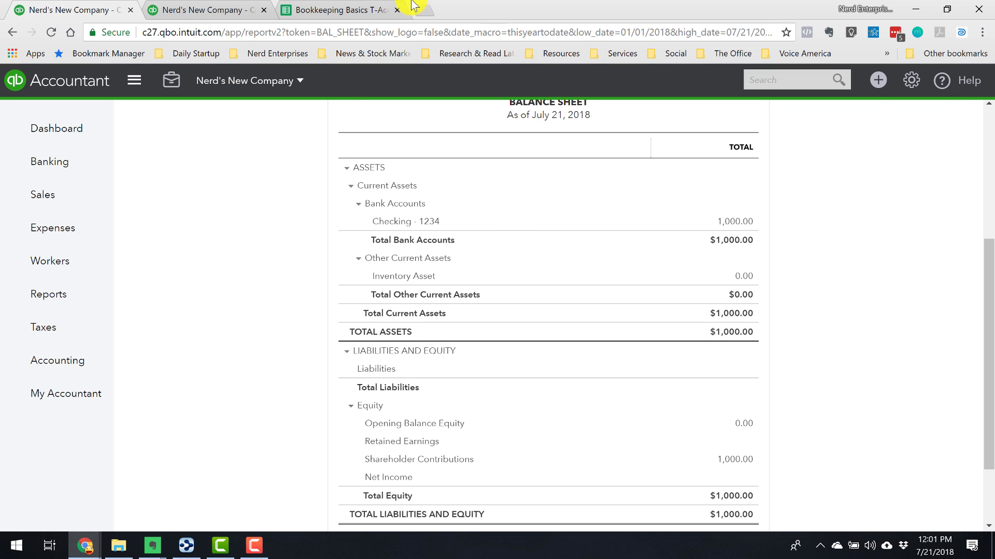
pyautogui.click(348, 11)
pyautogui.click(206, 204)
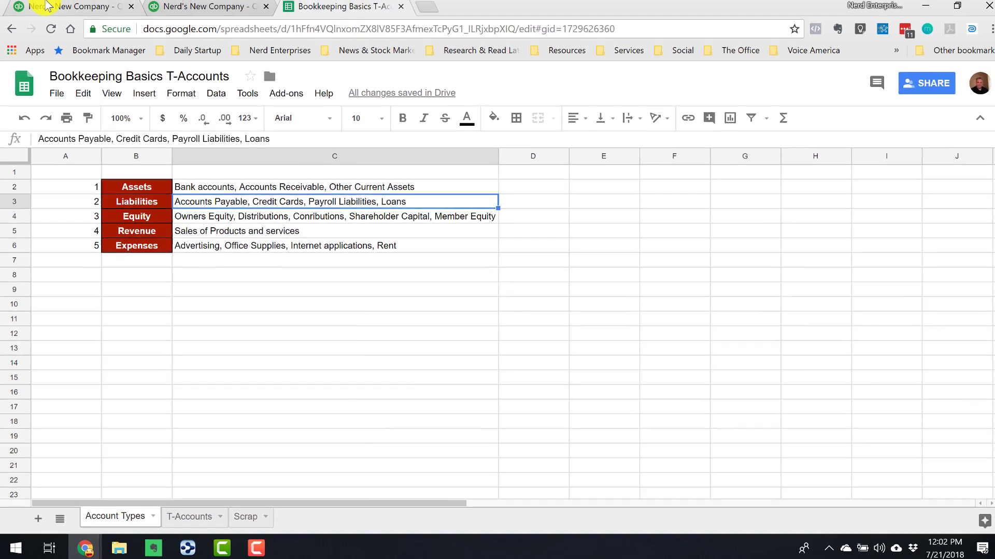
pyautogui.click(37, 9)
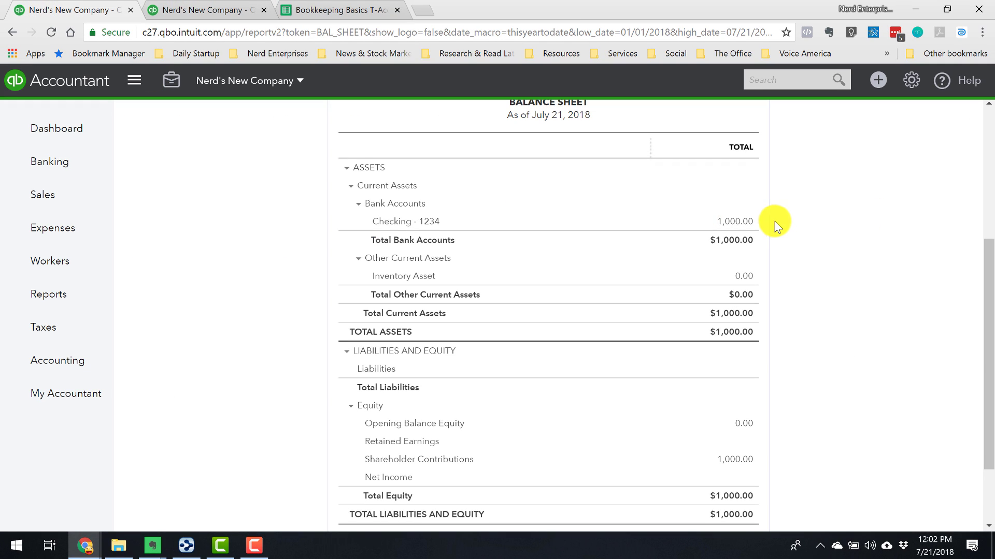
pyautogui.scroll(-2, 732, 232)
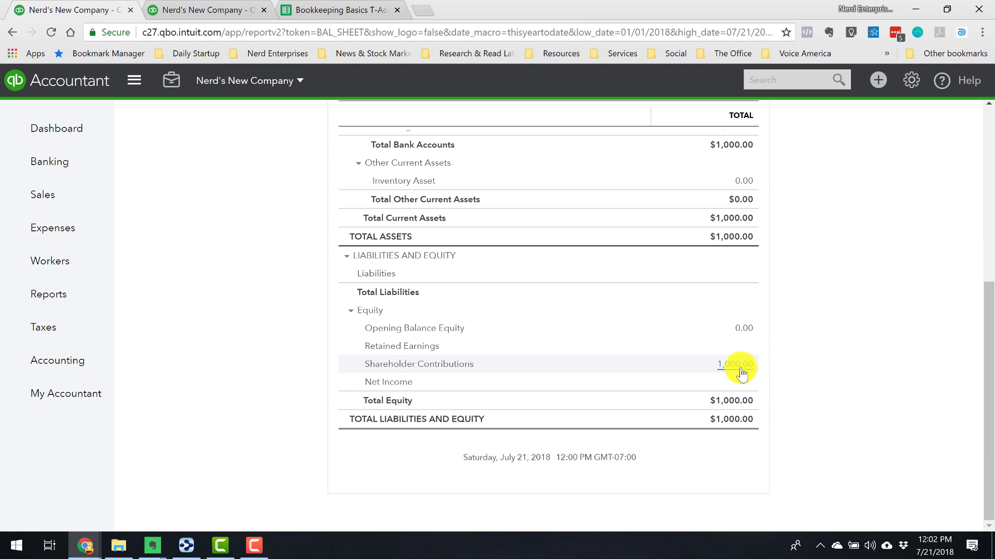
pyautogui.scroll(7, 741, 373)
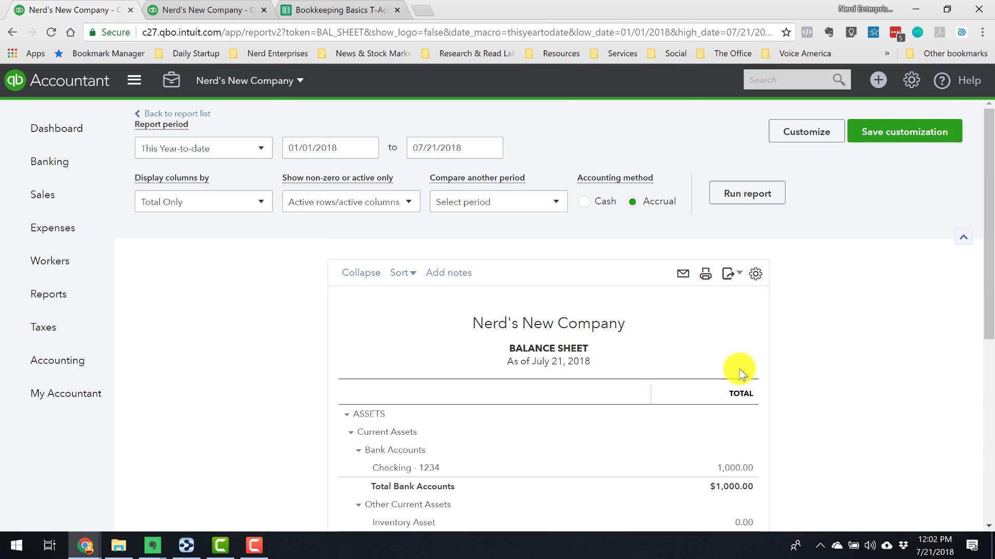
# Step: Switch to the T-Accounts sheet and read through transactions 2 to 4, focusing on the customer invoice for services
pyautogui.click(323, 9)
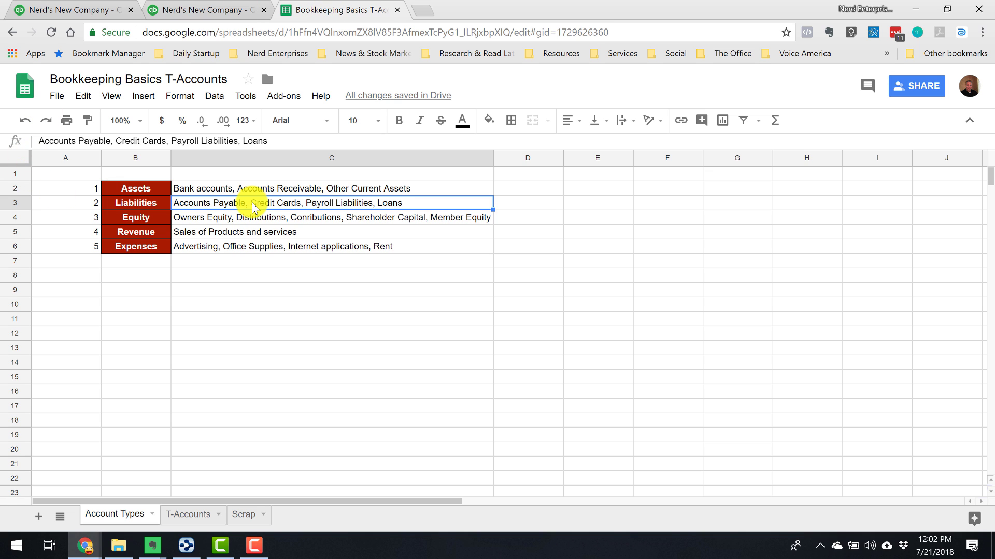
pyautogui.click(188, 517)
pyautogui.scroll(7, 130, 254)
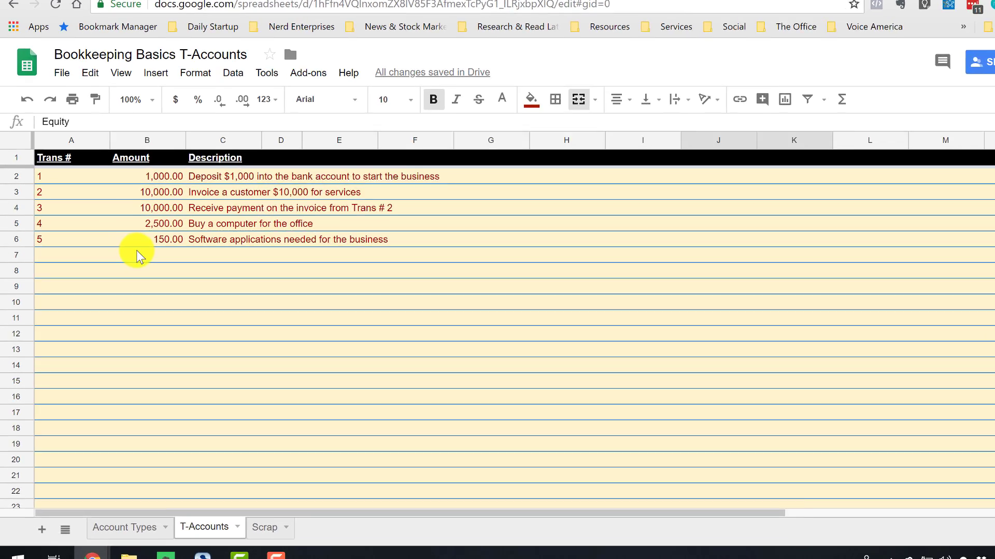
pyautogui.click(261, 209)
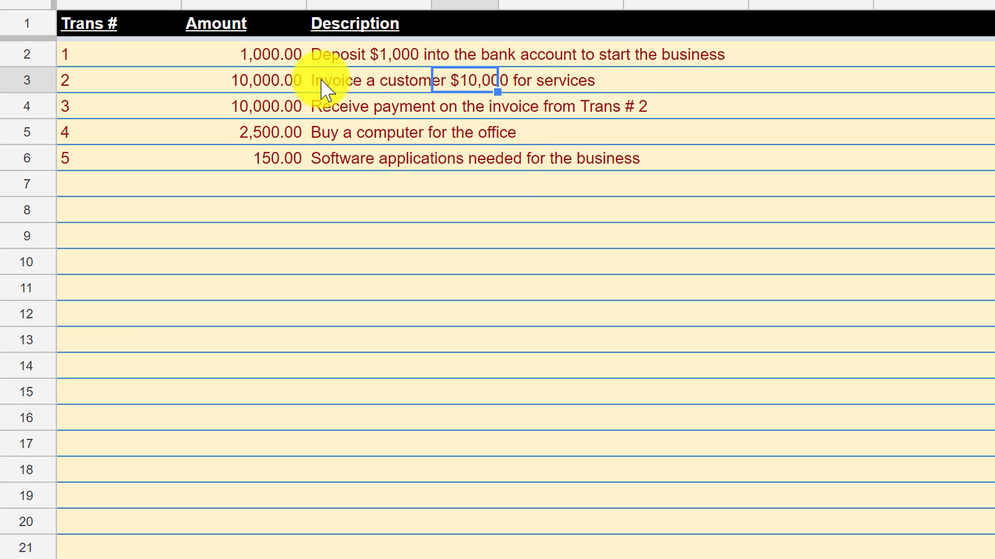
pyautogui.click(272, 89)
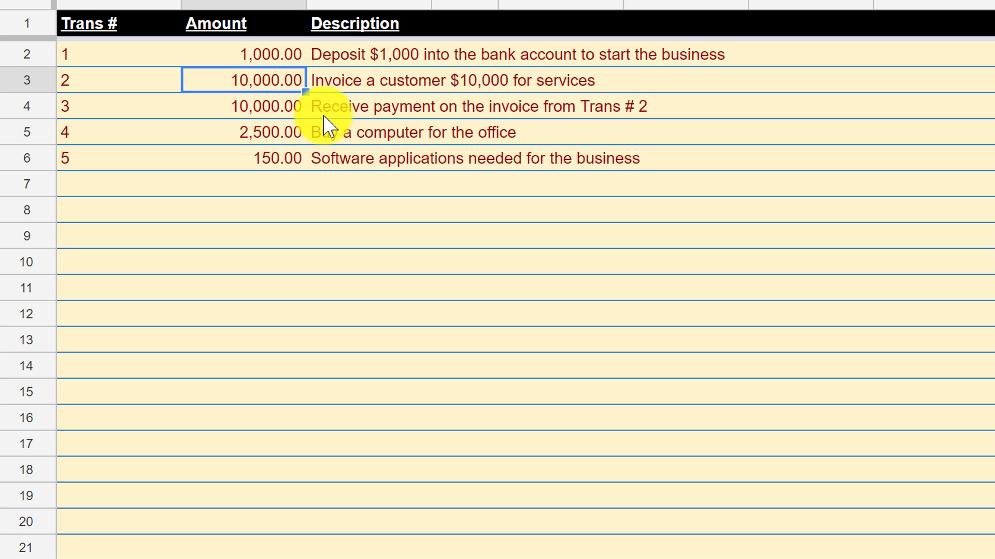
pyautogui.click(342, 111)
pyautogui.click(371, 136)
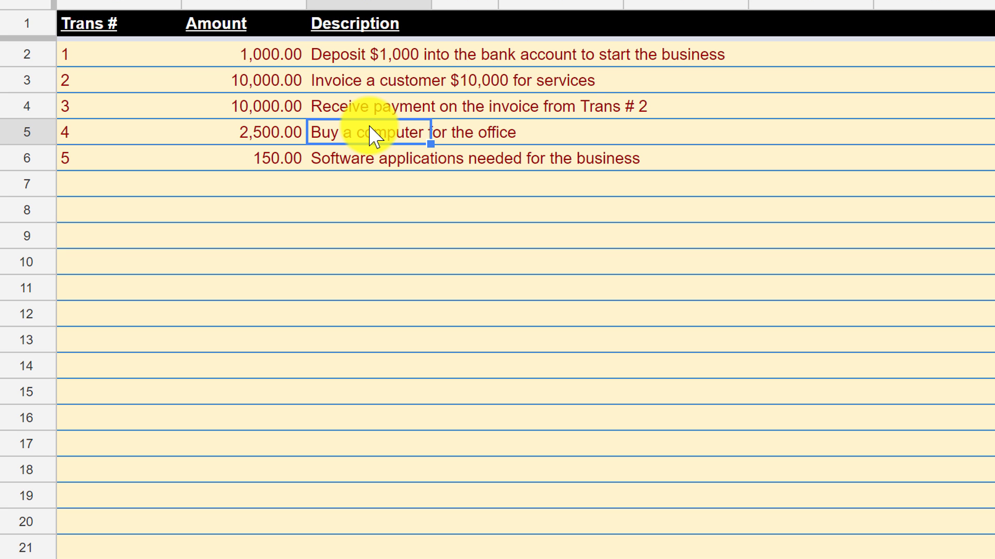
pyautogui.click(357, 84)
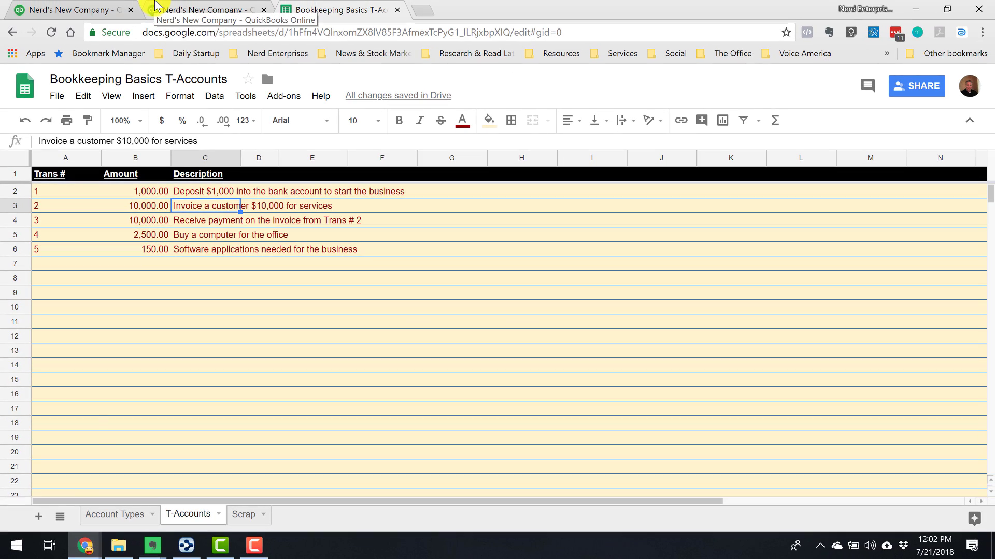
# Step: On the Account Types sheet, enter "Debits" in D2 beside the Assets examples and add the header "Increased by" in D1
pyautogui.click(115, 515)
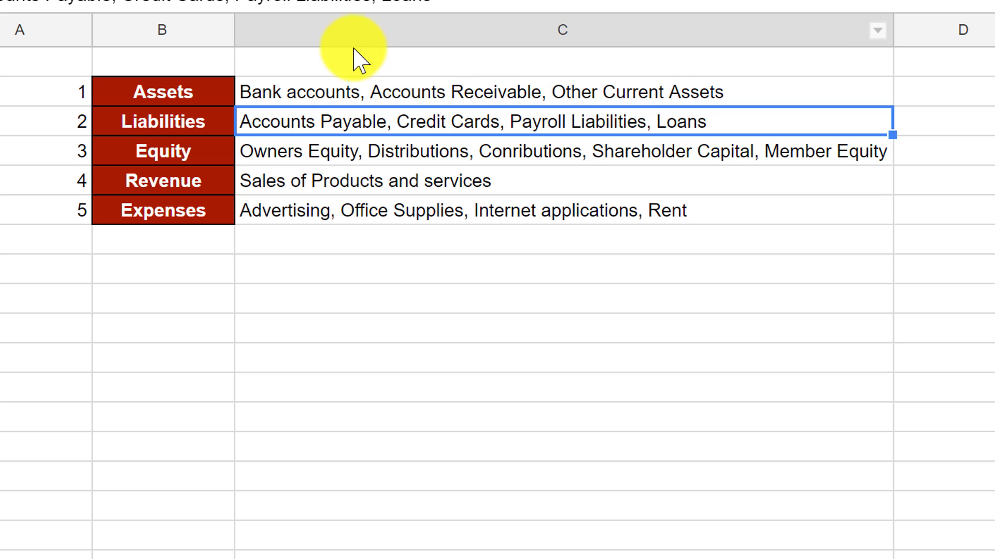
pyautogui.click(493, 98)
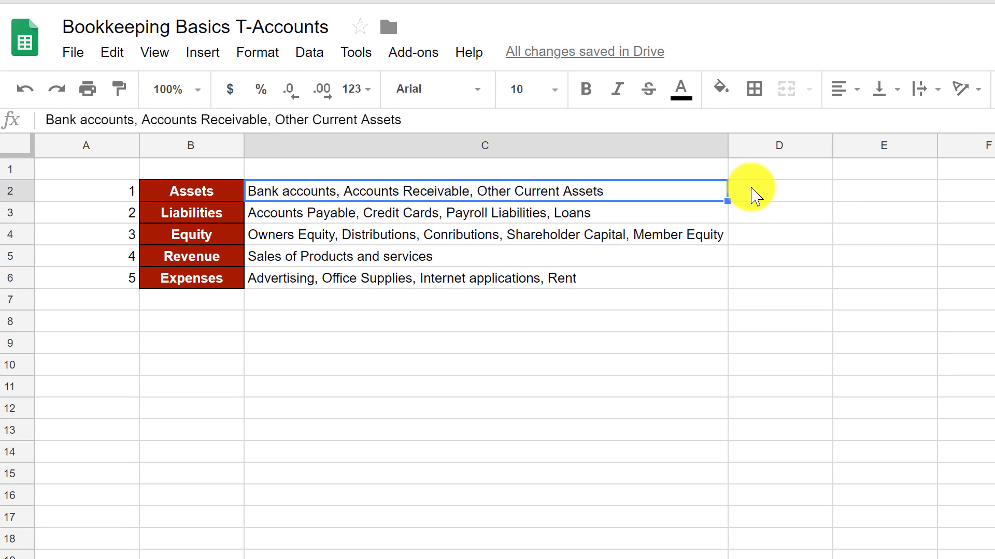
pyautogui.click(932, 94)
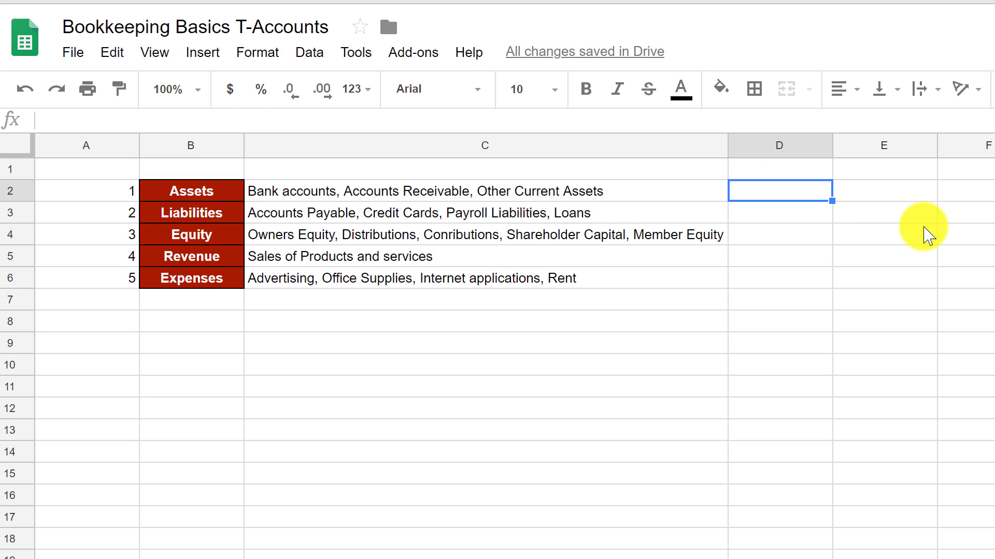
pyautogui.write('Debit')
pyautogui.press('BackSpace')
pyautogui.press('BackSpace')
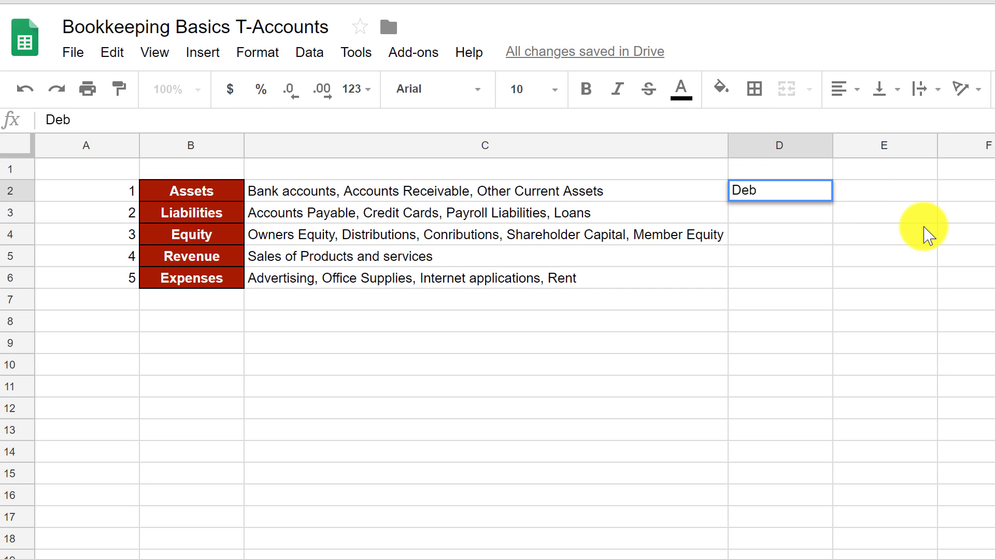
pyautogui.write('its')
pyautogui.press('Up')
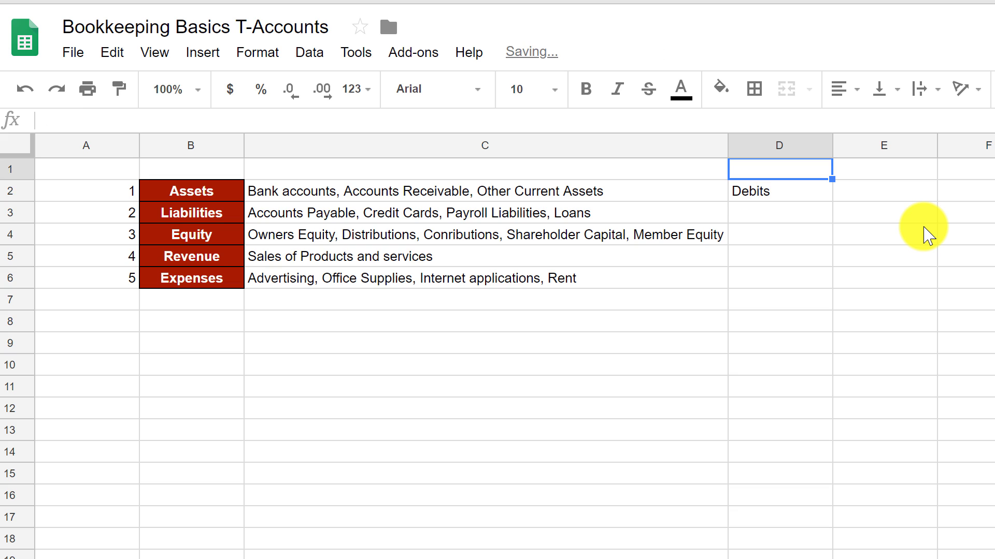
pyautogui.write('Increased by')
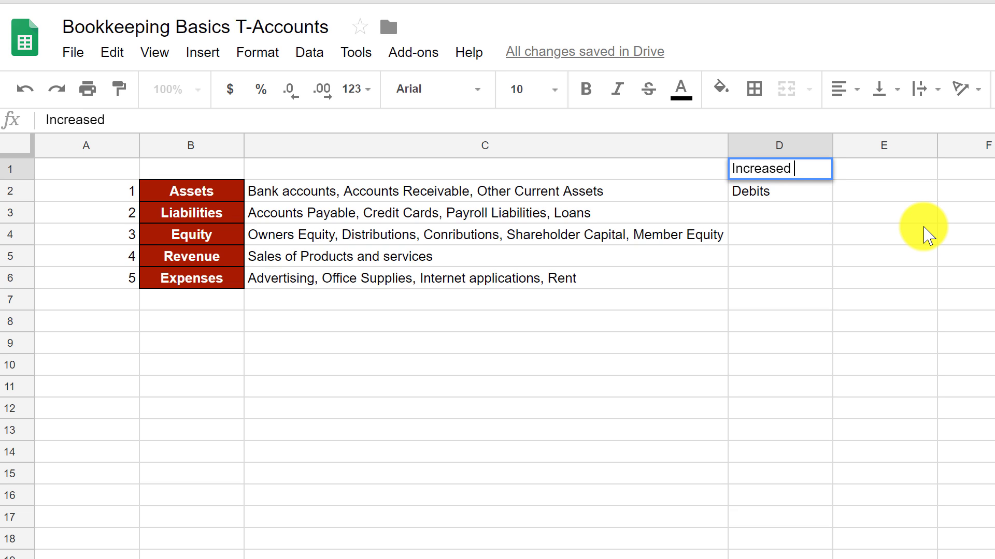
pyautogui.press('Return')
# Step: Copy the "Debits" entry from the Assets row to cell D6 in the Expenses row
pyautogui.hotkey('ctrl', 'c')
pyautogui.press('Down')
pyautogui.press('Down')
pyautogui.press('Down')
pyautogui.press('Down')
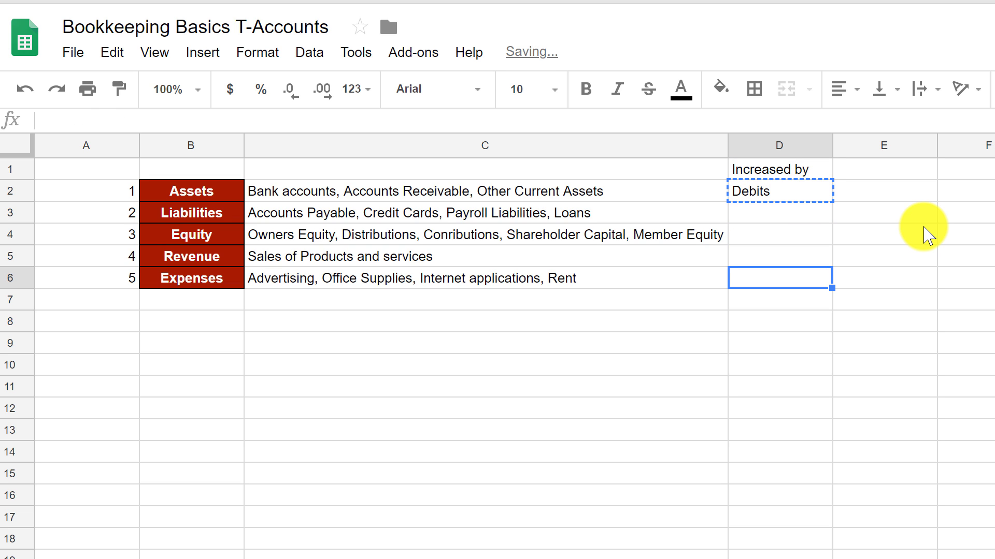
pyautogui.hotkey('ctrl', 'v')
# Step: Enter "Credits" in cell D3 as what increases Liabilities
pyautogui.press('Up')
pyautogui.press('Up')
pyautogui.press('Up')
pyautogui.press('Up')
pyautogui.press('Down')
pyautogui.write('Cred')
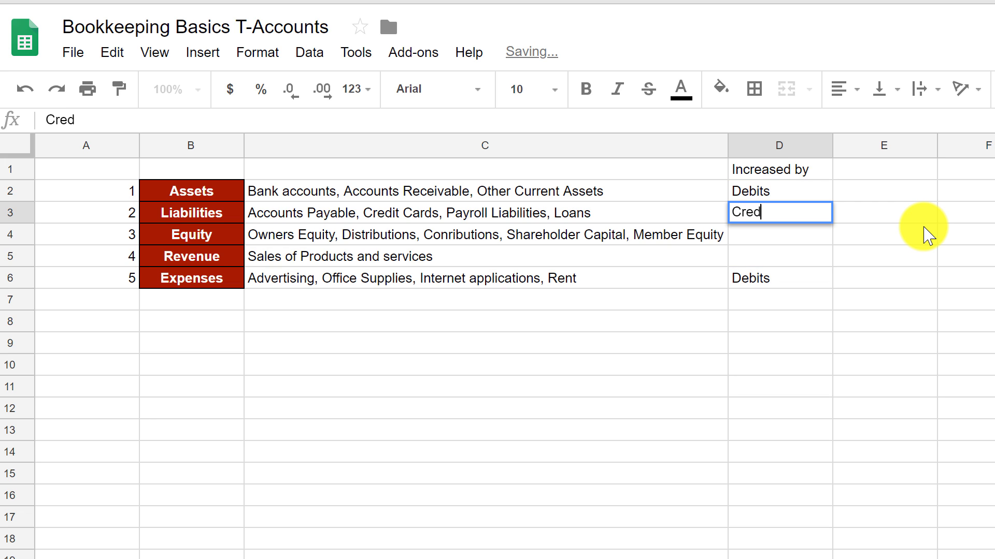
pyautogui.write('its')
pyautogui.press('Return')
# Step: Fill the Liabilities "Credits" entry down to the Equity and Revenue rows, and make the "Increased by" header bold
pyautogui.press('Up')
pyautogui.hotkey('ctrl', 'c')
pyautogui.hotkey('shift', 'Down')
pyautogui.hotkey('shift', 'Down')
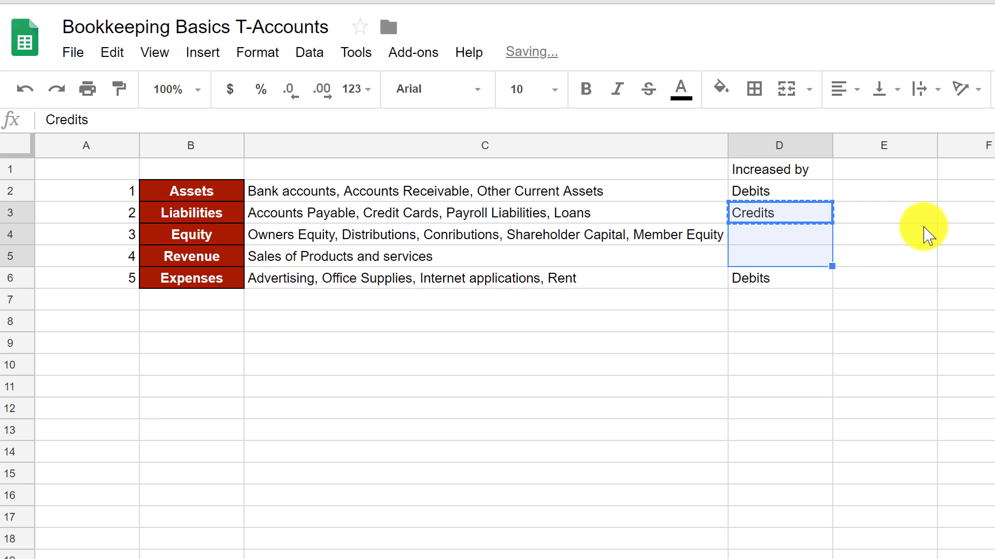
pyautogui.hotkey('ctrl', 'v')
pyautogui.press('Up')
pyautogui.press('Up')
pyautogui.hotkey('ctrl', 'b')
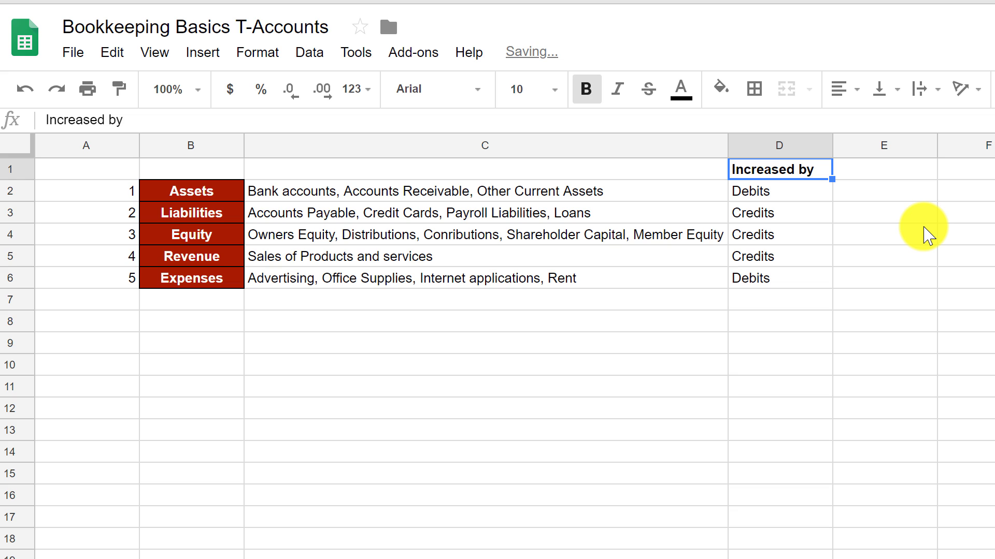
# Step: Examine each account type's example accounts and whether debits or credits increase it, from Assets through Revenue
pyautogui.press('Down')
pyautogui.press('Down')
pyautogui.press('Down')
pyautogui.press('Left')
pyautogui.press('Up')
pyautogui.press('Left')
pyautogui.press('Right')
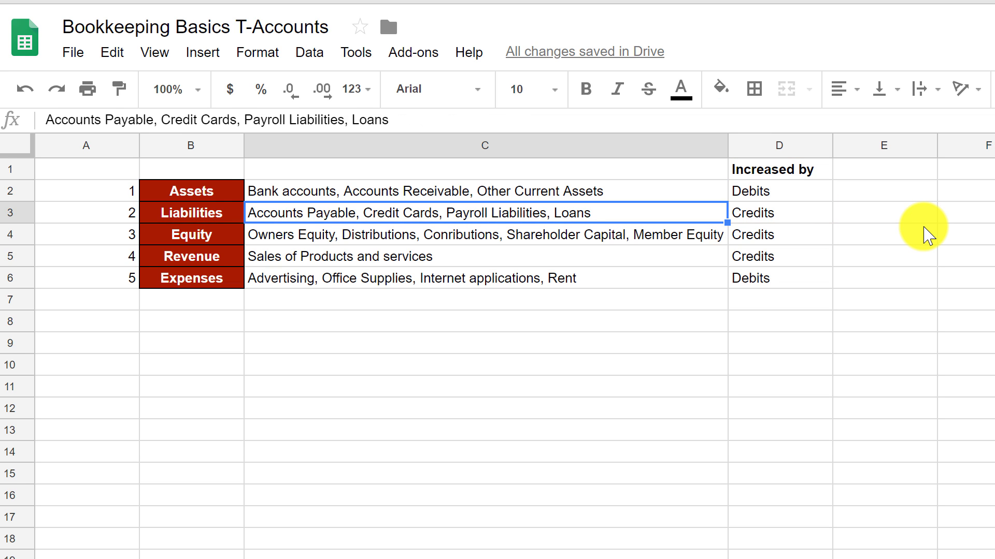
pyautogui.press('Up')
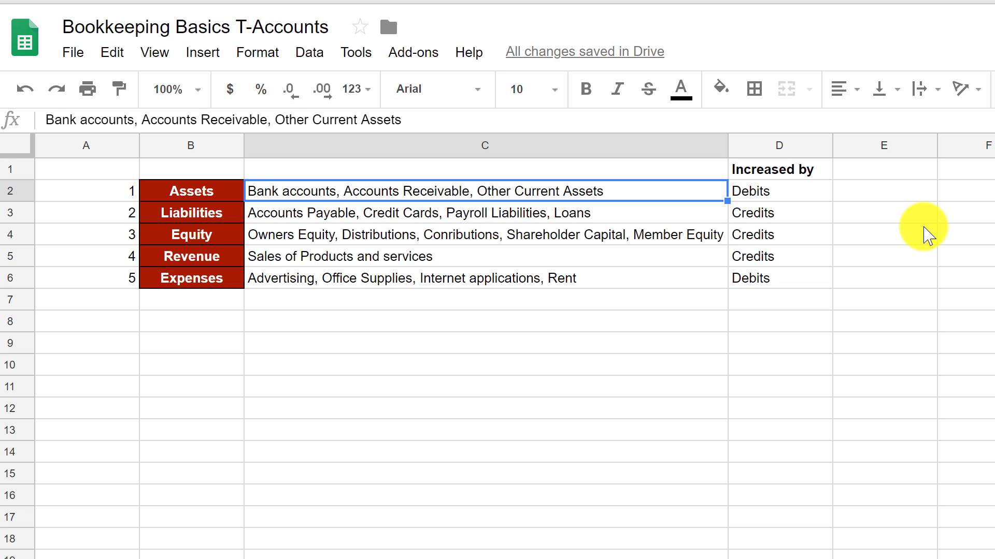
pyautogui.press('Down')
pyautogui.press('Down')
pyautogui.press('Left')
pyautogui.press('Down')
pyautogui.press('Right')
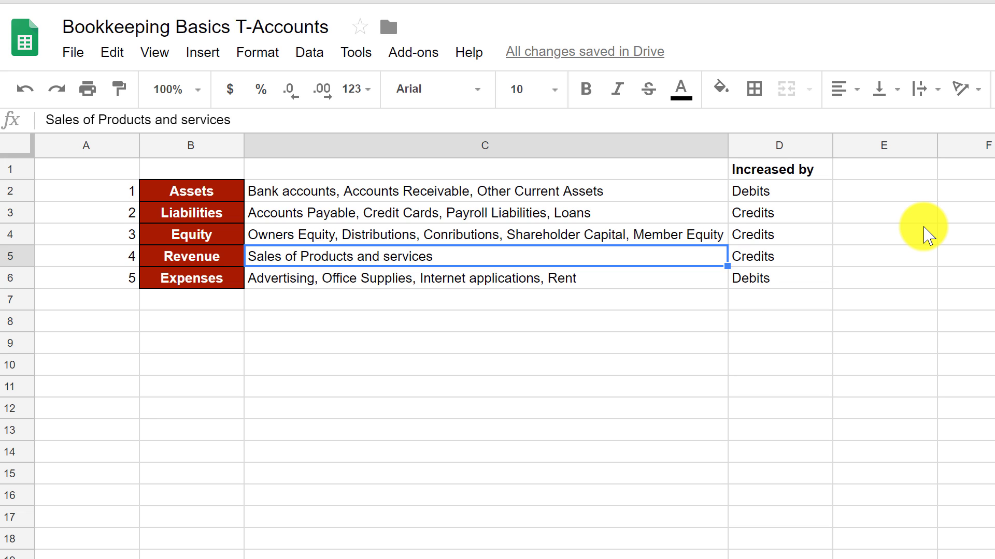
pyautogui.press('Right')
pyautogui.press('Up')
pyautogui.press('Up')
pyautogui.press('Up')
pyautogui.press('Down')
pyautogui.press('Down')
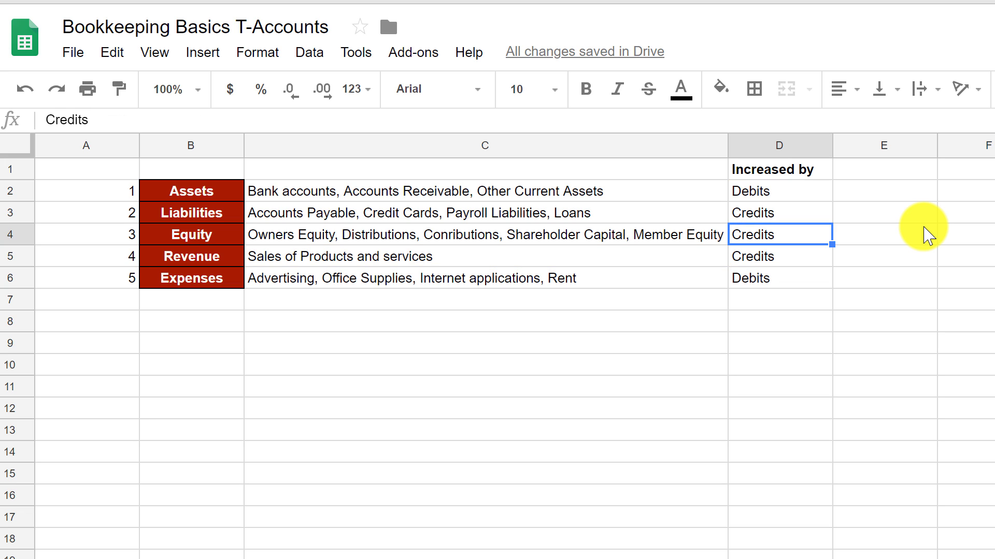
pyautogui.press('Down')
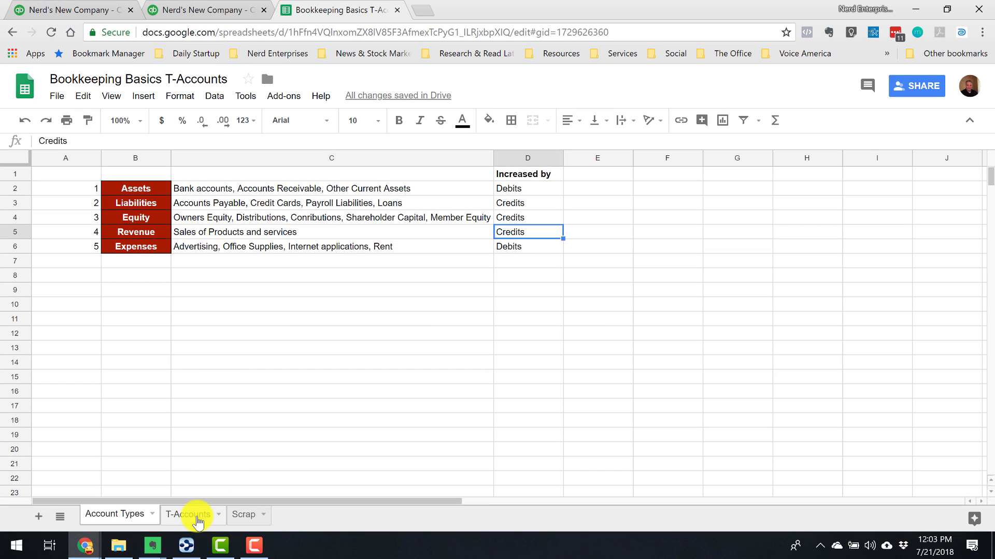
# Step: Post transaction 2 as a 10,000 debit in the Accounts Receivable T-account on the T-Accounts sheet
pyautogui.click(196, 516)
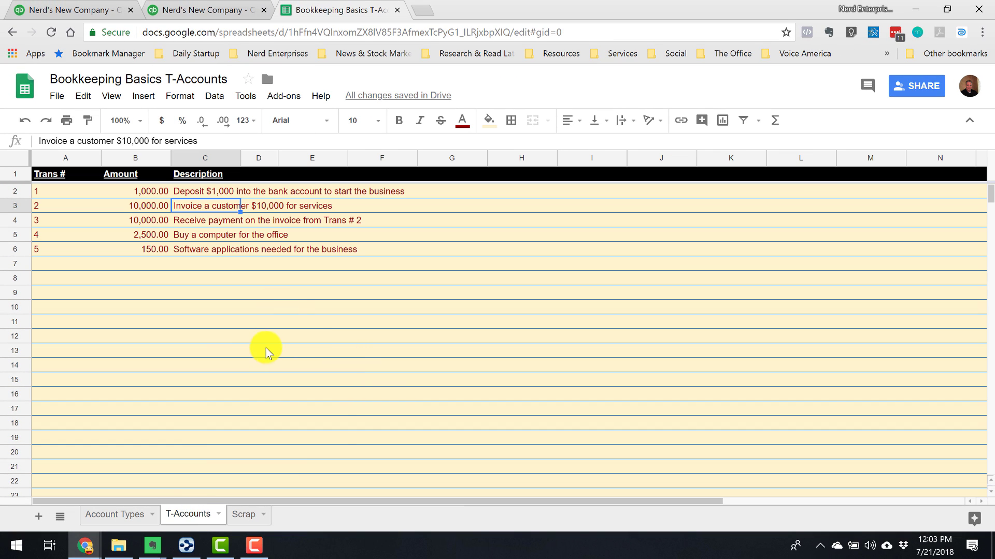
pyautogui.scroll(-5, 264, 348)
pyautogui.click(334, 367)
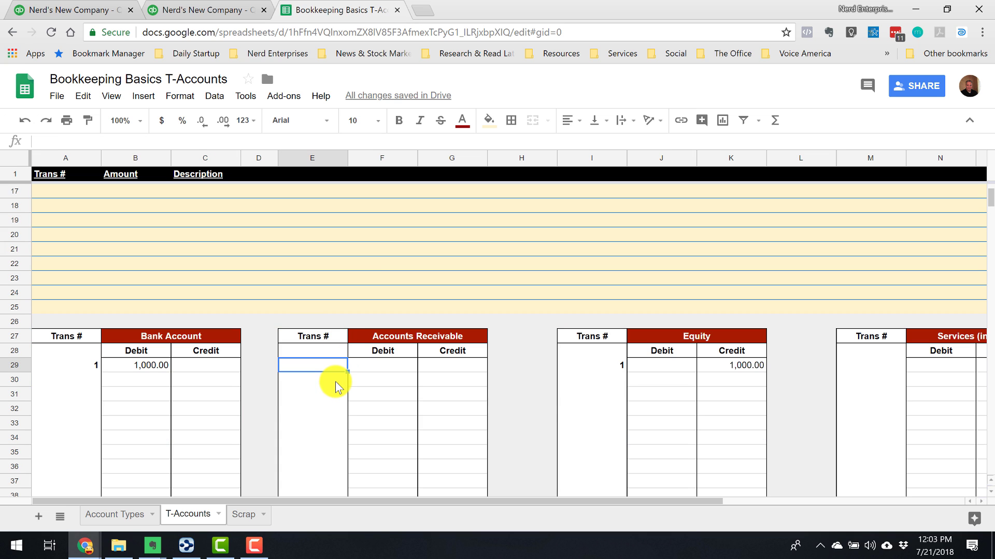
pyautogui.write('2')
pyautogui.press('Tab')
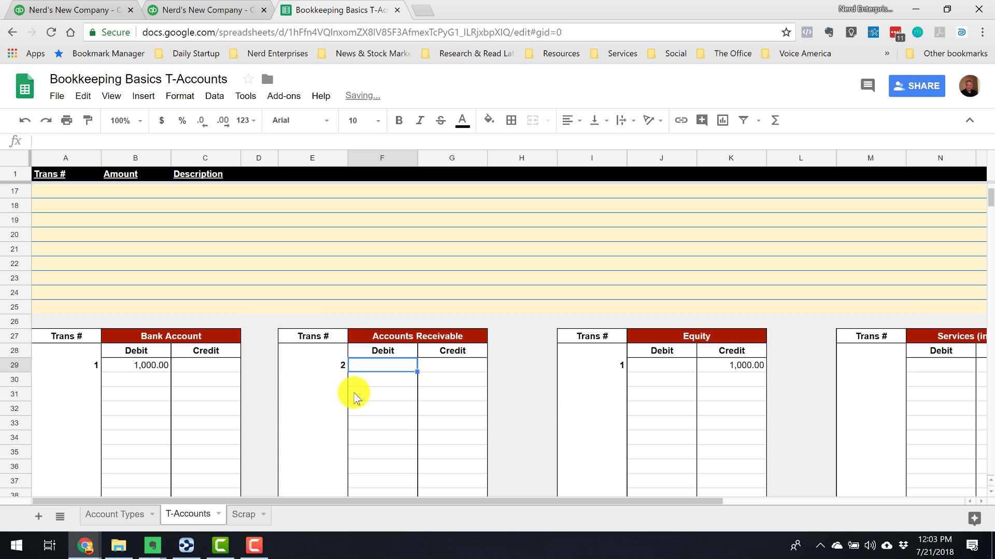
pyautogui.write('10000')
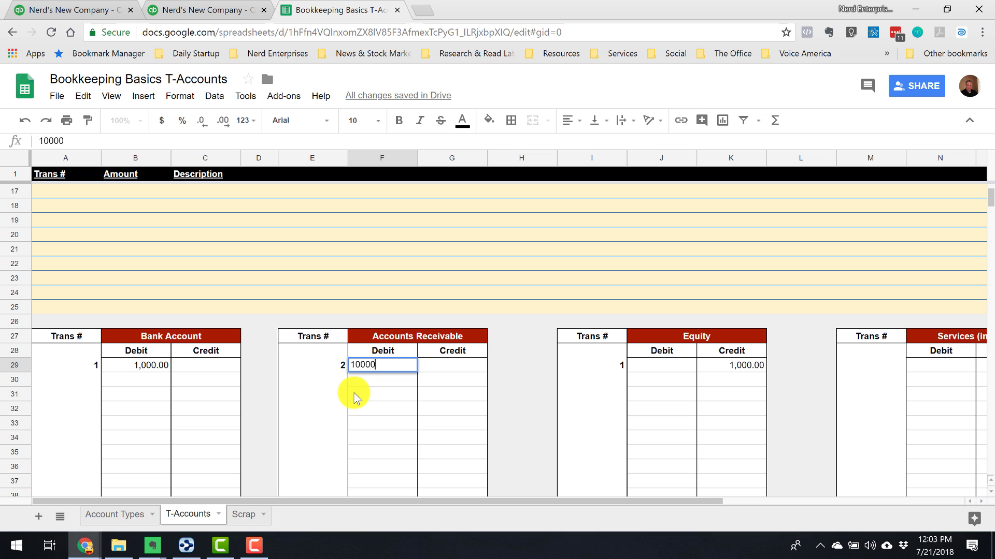
pyautogui.press('Tab')
pyautogui.press('Left')
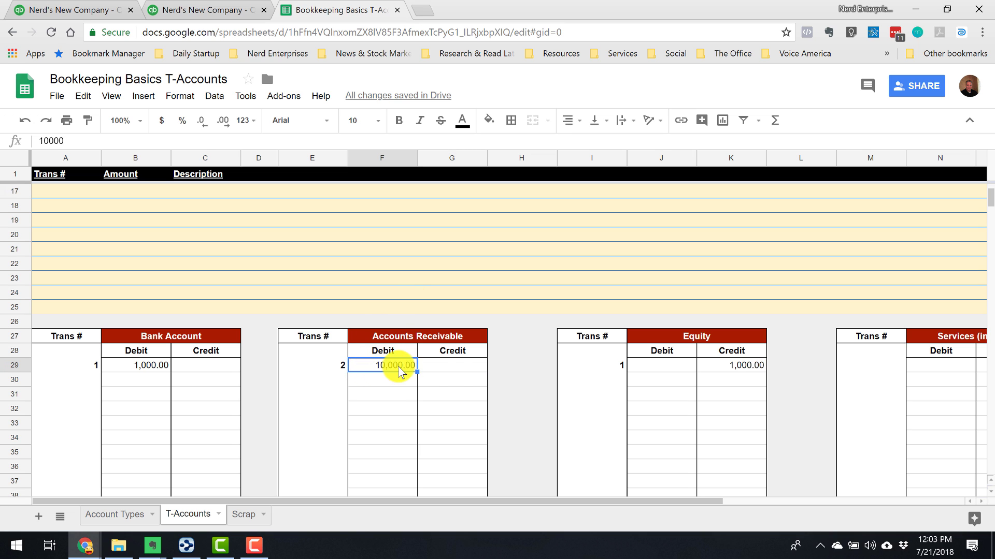
# Step: Post transaction 2 as a 10,000 credit in the first row of the Services (income) T-account
pyautogui.press('Right')
pyautogui.press('Right')
pyautogui.press('Right')
pyautogui.press('Right')
pyautogui.press('Right')
pyautogui.press('Right')
pyautogui.press('Right')
pyautogui.press('Right')
pyautogui.press('Right')
pyautogui.press('Right')
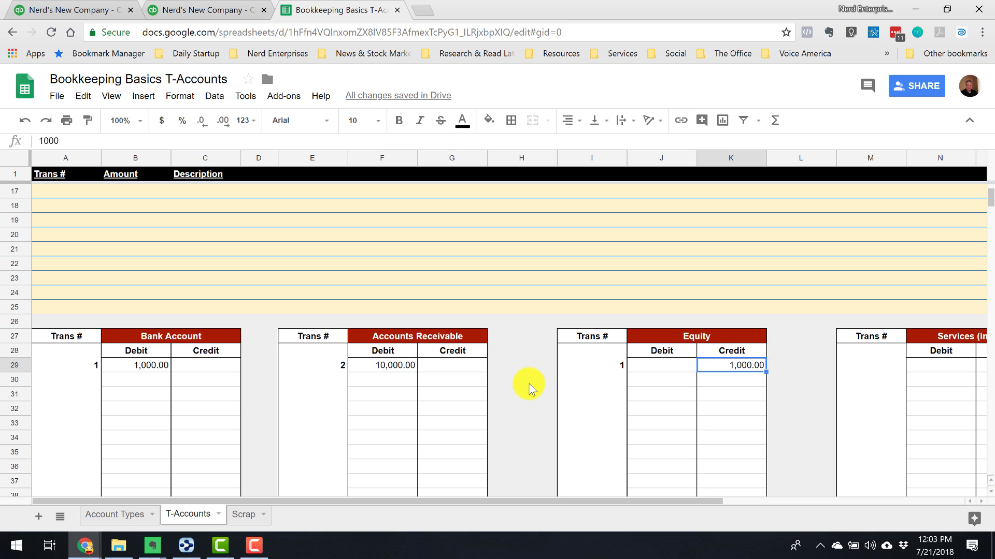
pyautogui.press('Left')
pyautogui.press('Left')
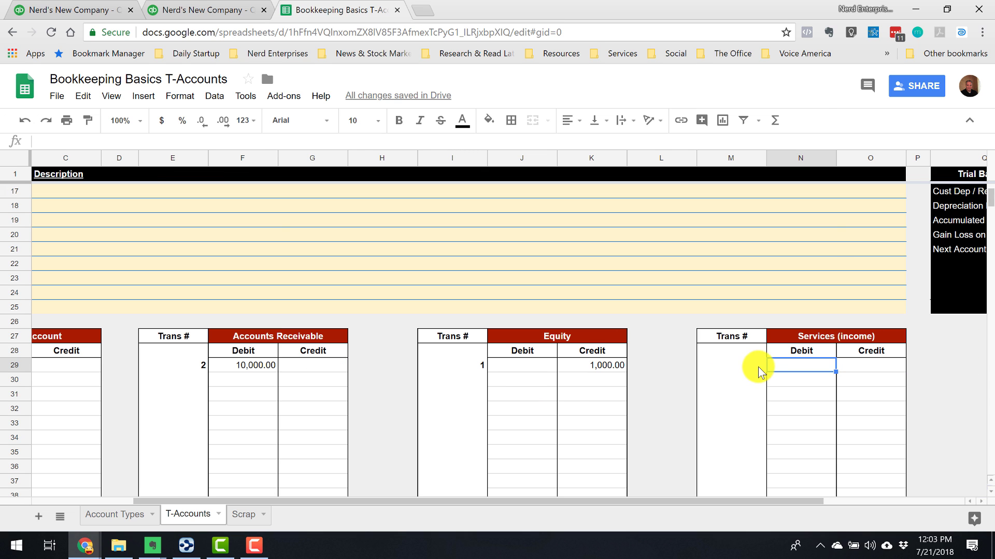
pyautogui.click(755, 368)
pyautogui.write('2')
pyautogui.press('Tab')
pyautogui.press('Tab')
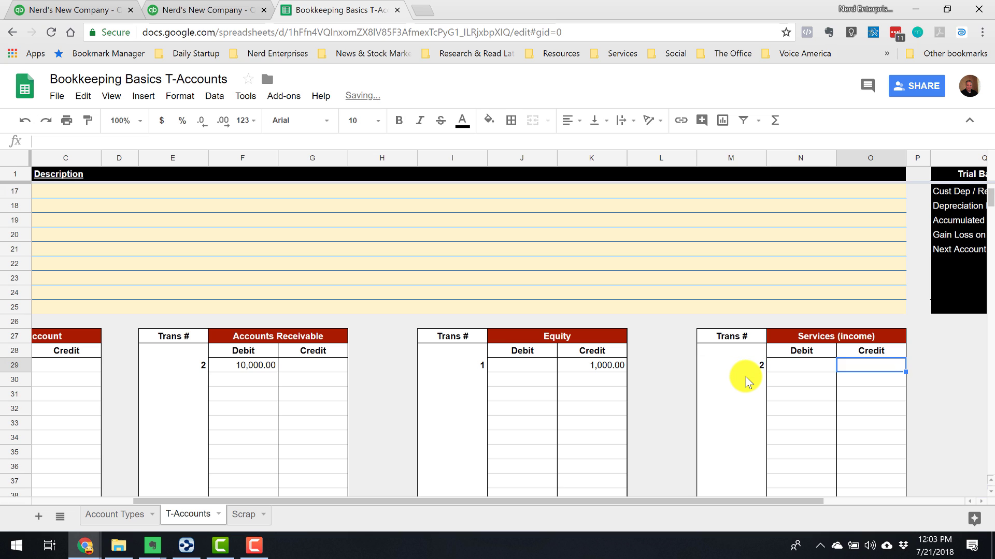
pyautogui.write('10,')
pyautogui.write('0000')
pyautogui.press('Tab')
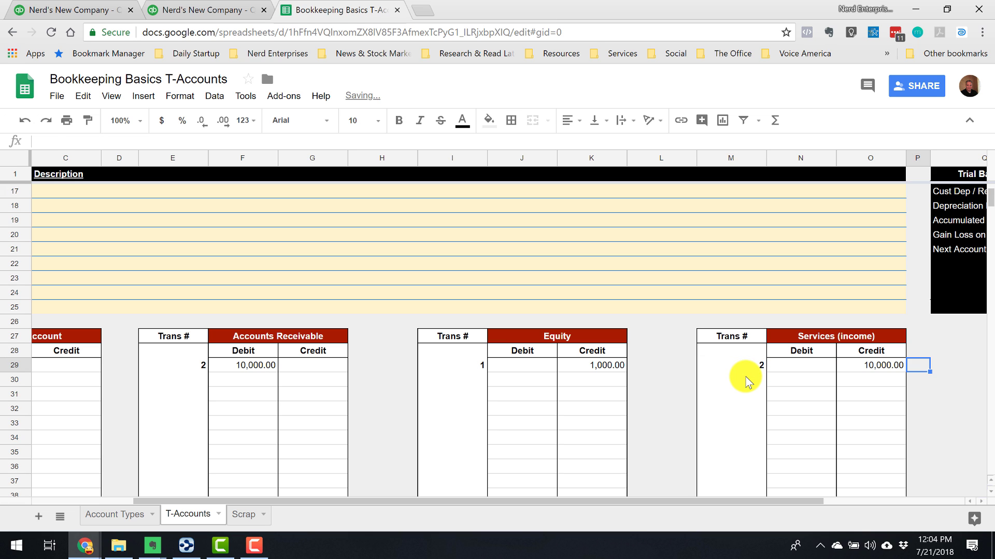
pyautogui.press('Left')
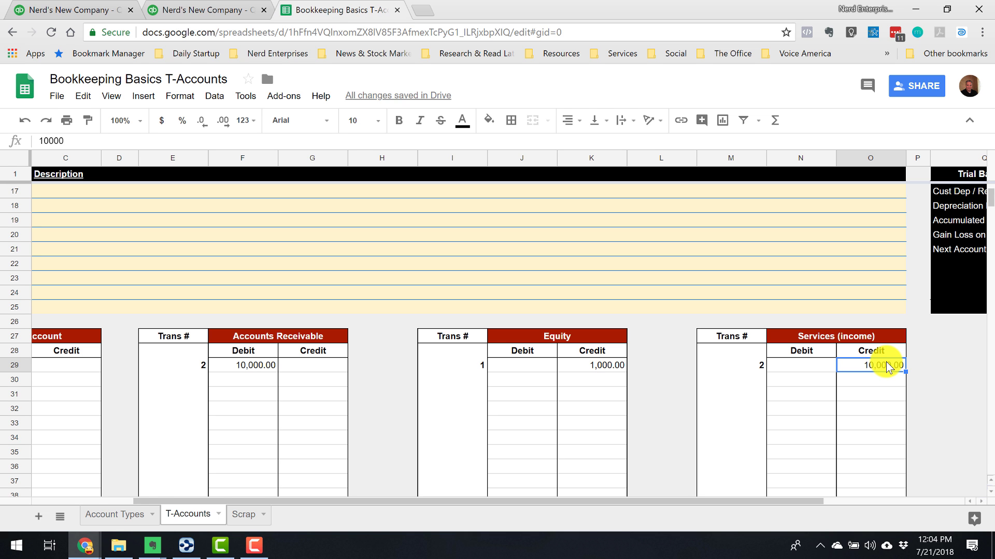
# Step: Examine the Trial Balance's debit and credit totals and its Accounts Receivable, Equity and Services (income) rows
pyautogui.press('Right')
pyautogui.press('Right')
pyautogui.press('Right')
pyautogui.press('Right')
pyautogui.press('Up')
pyautogui.press('Up')
pyautogui.press('Up')
pyautogui.press('Up')
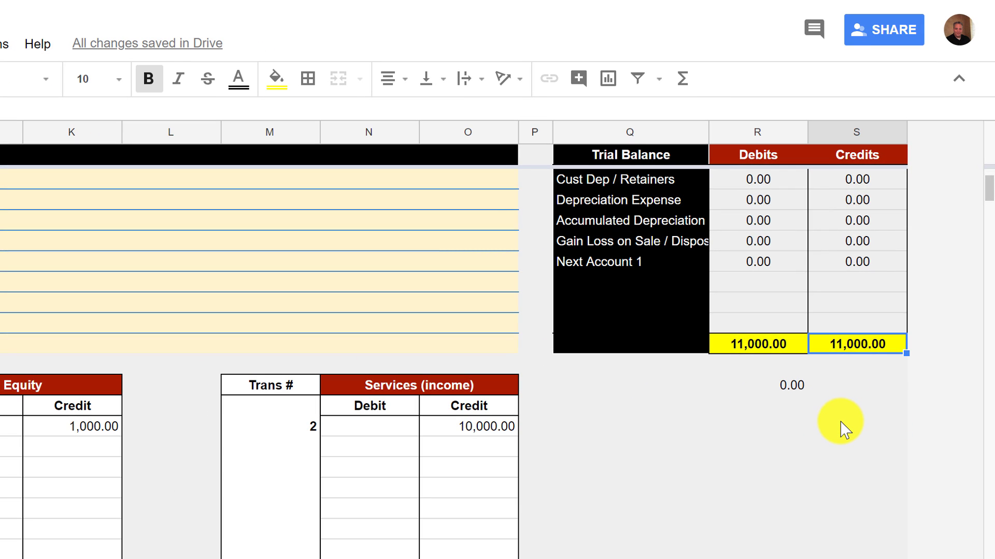
pyautogui.press('Left')
pyautogui.press('Down')
pyautogui.press('Up')
pyautogui.press('Up')
pyautogui.press('Up')
pyautogui.press('Up')
pyautogui.press('Up')
pyautogui.press('Up')
pyautogui.press('Up')
pyautogui.press('Up')
pyautogui.press('Up')
pyautogui.press('Up')
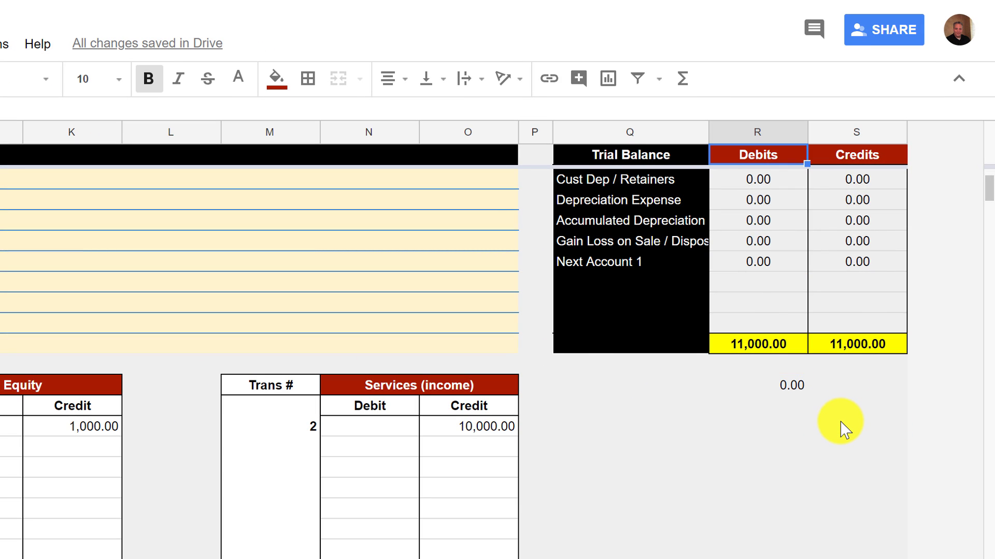
pyautogui.press('Down')
pyautogui.press('Down')
pyautogui.press('Down')
pyautogui.press('Up')
pyautogui.press('Left')
pyautogui.press('Right')
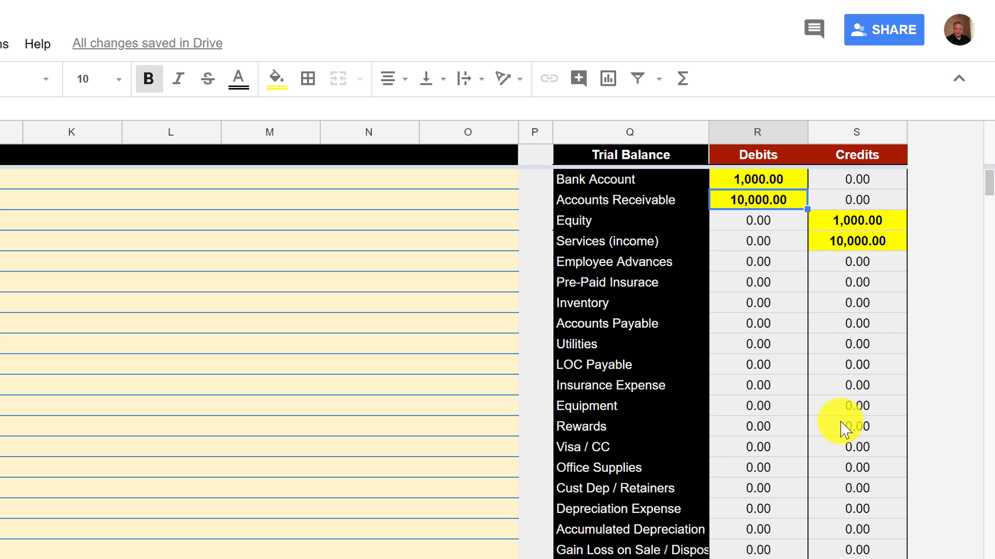
pyautogui.press('Right')
pyautogui.press('Down')
pyautogui.press('Down')
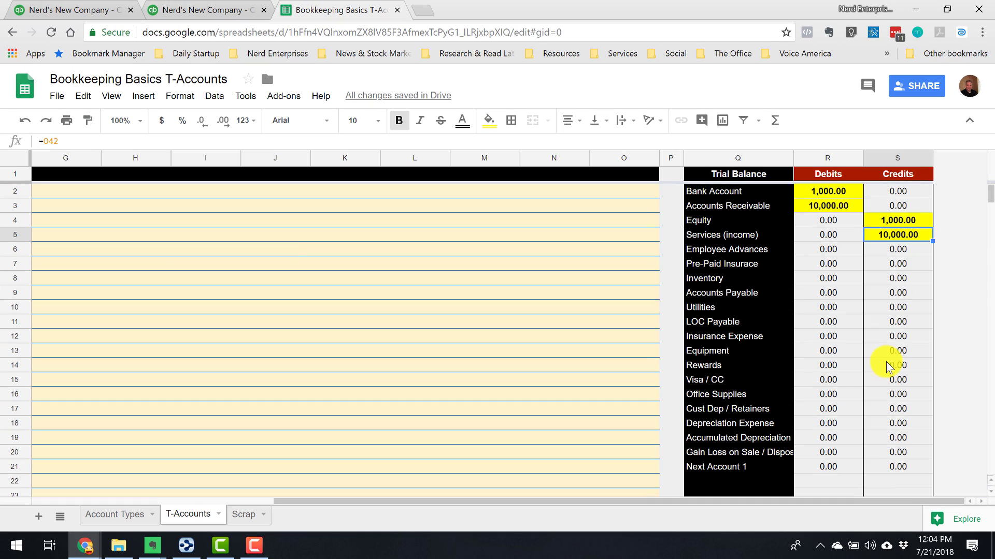
# Step: Switch to QuickBooks Online, start a new invoice and choose the first existing customer in the list
pyautogui.click(63, 12)
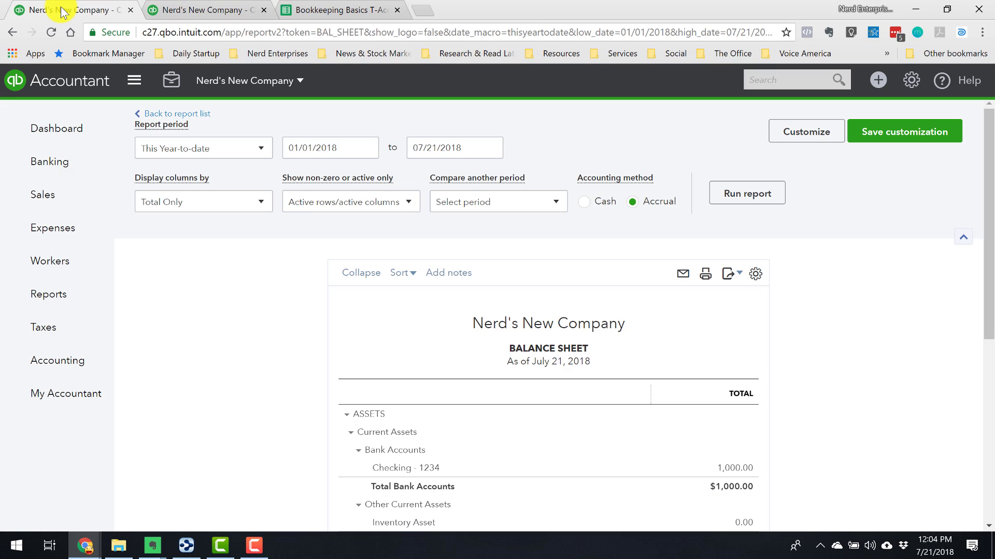
pyautogui.click(878, 81)
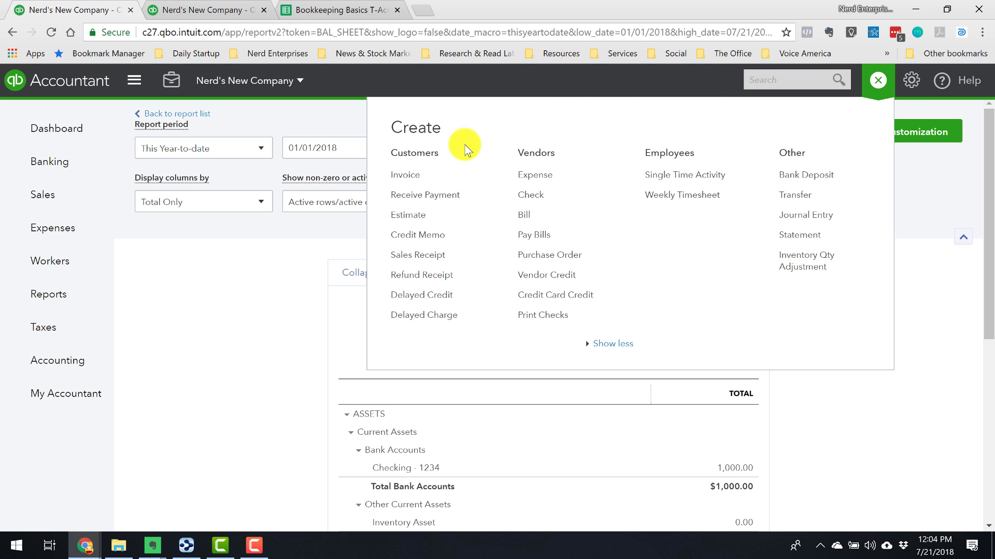
pyautogui.click(406, 180)
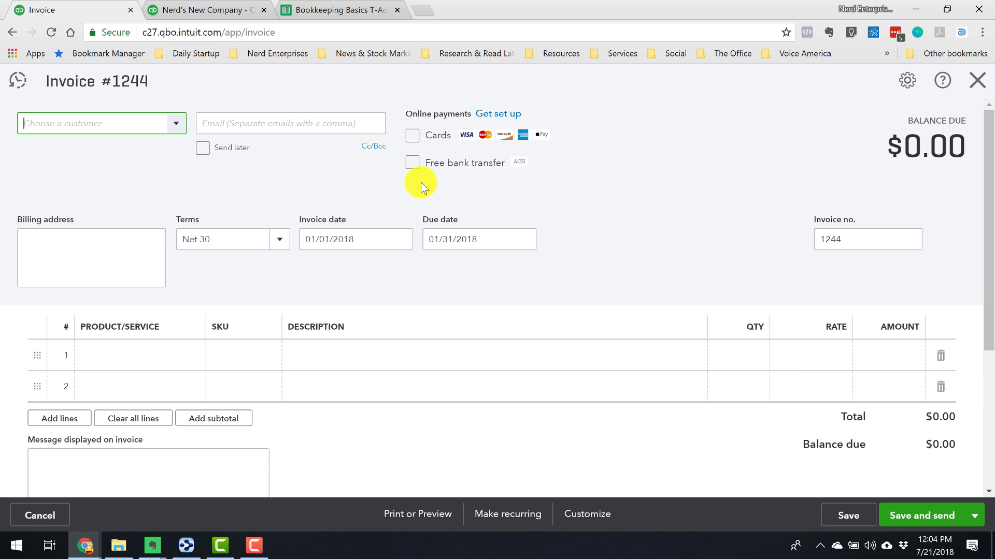
pyautogui.click(175, 124)
pyautogui.write('alle')
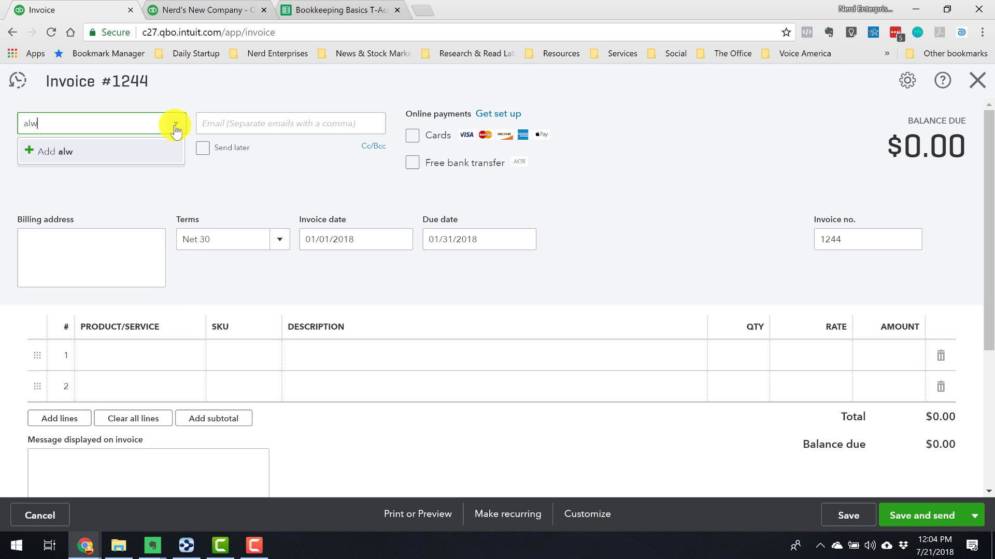
pyautogui.press('BackSpace')
pyautogui.press('BackSpace')
pyautogui.press('BackSpace')
pyautogui.press('BackSpace')
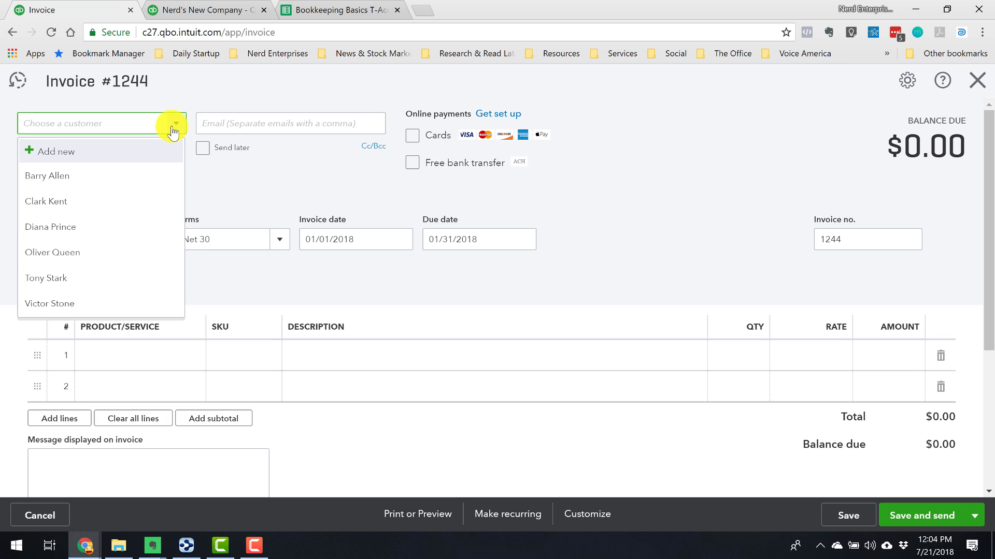
pyautogui.click(98, 176)
pyautogui.click(282, 126)
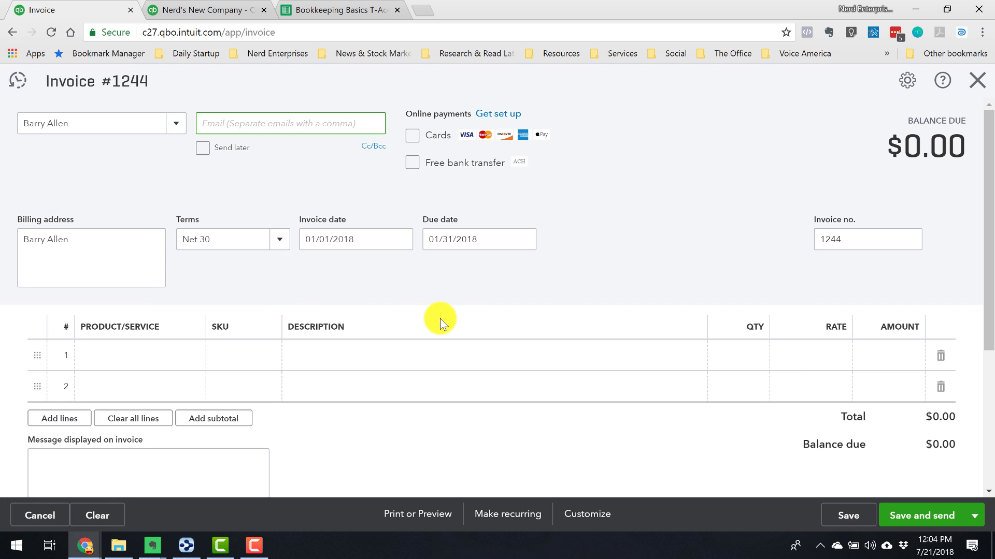
# Step: Fill the first invoice line with the Services item and an amount of 10000
pyautogui.click(156, 352)
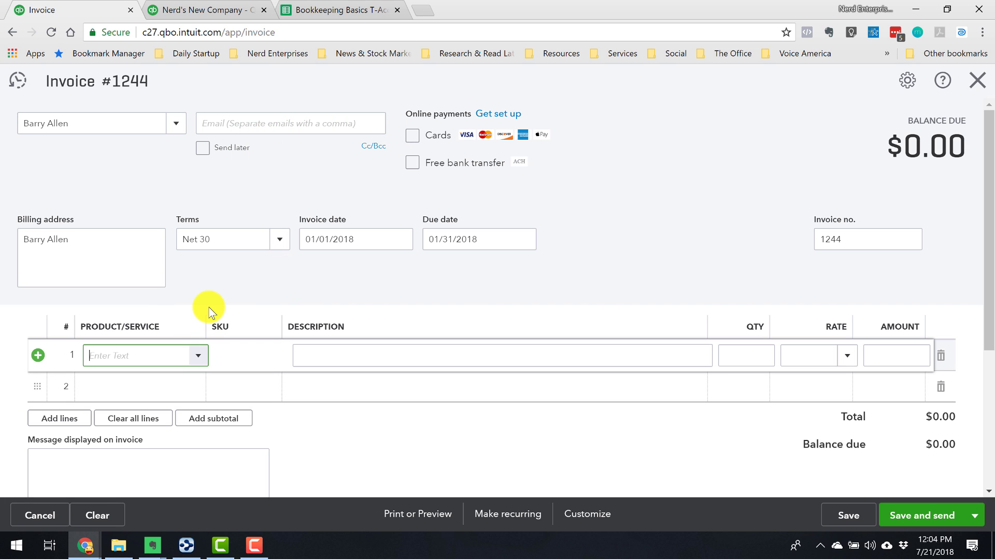
pyautogui.scroll(-1, 258, 293)
pyautogui.click(199, 287)
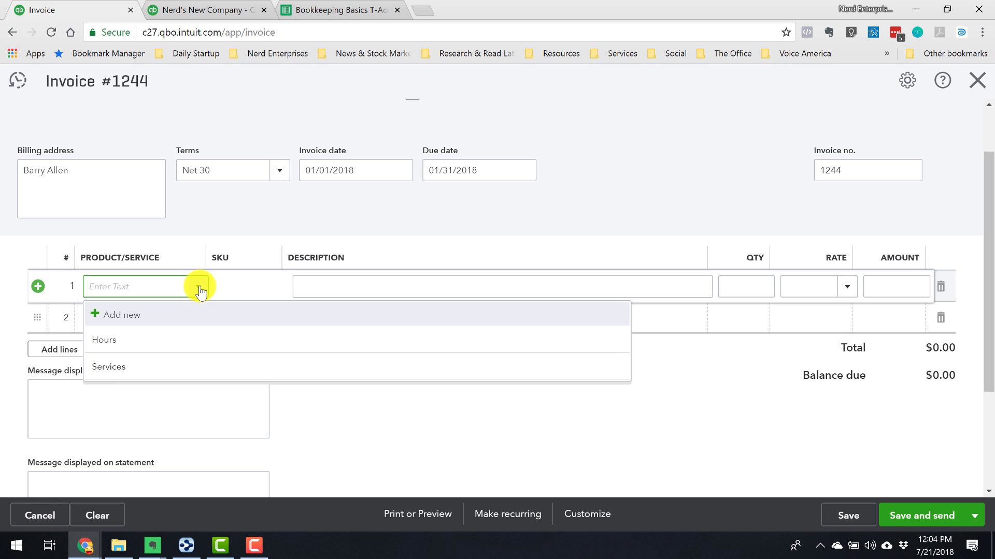
pyautogui.click(102, 366)
pyautogui.click(375, 281)
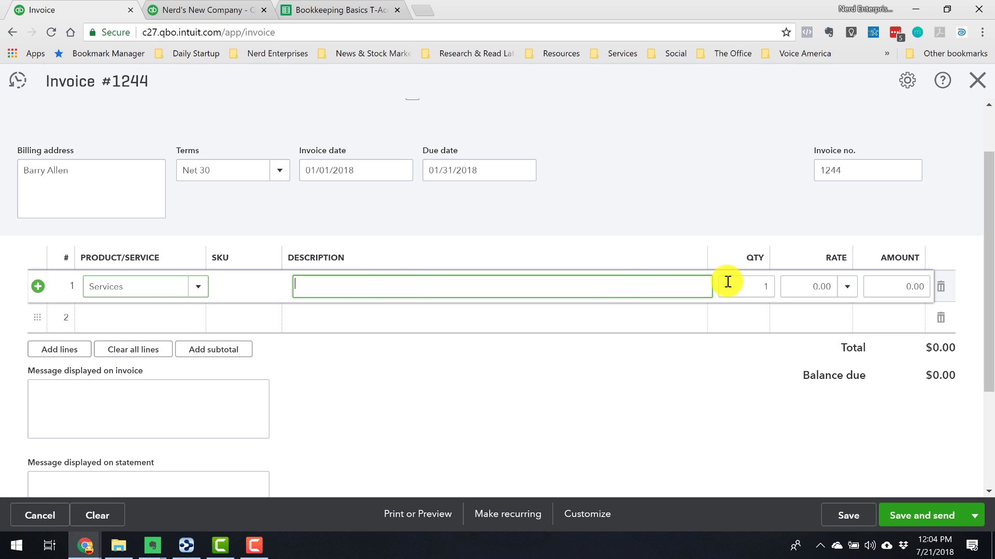
pyautogui.click(726, 284)
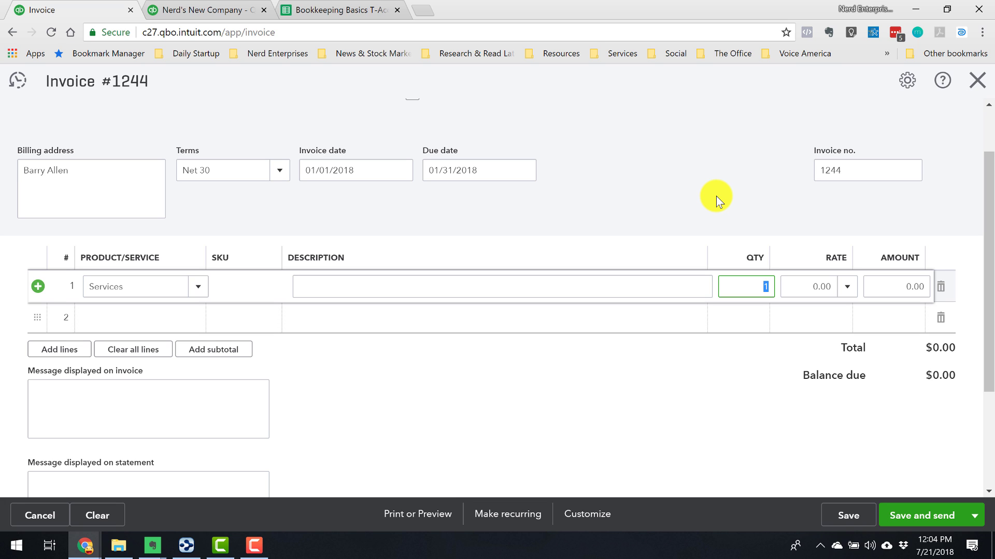
pyautogui.press('Tab')
pyautogui.press('Tab')
pyautogui.write('10000')
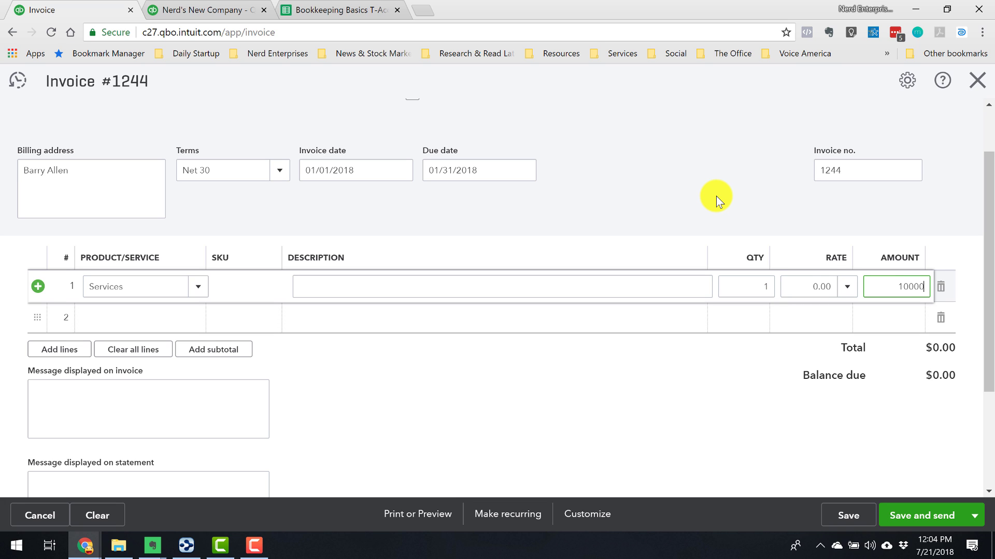
# Step: Describe the Services line as "For being super fast" and open the invoice's other save options
pyautogui.hotkey('shift', 'Tab')
pyautogui.hotkey('shift', 'Tab')
pyautogui.hotkey('shift', 'Tab')
pyautogui.write('F')
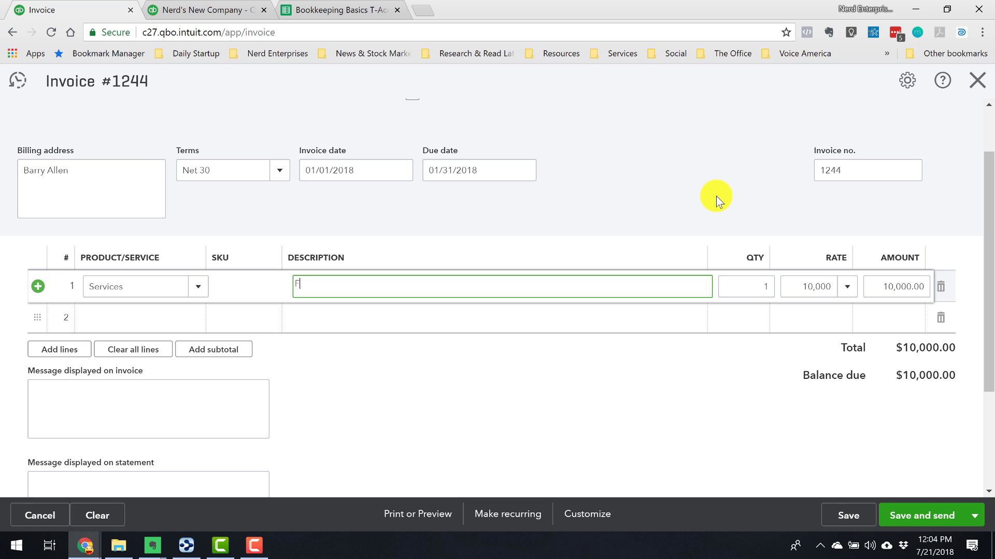
pyautogui.write('or being super fast')
pyautogui.press('Tab')
pyautogui.press('Tab')
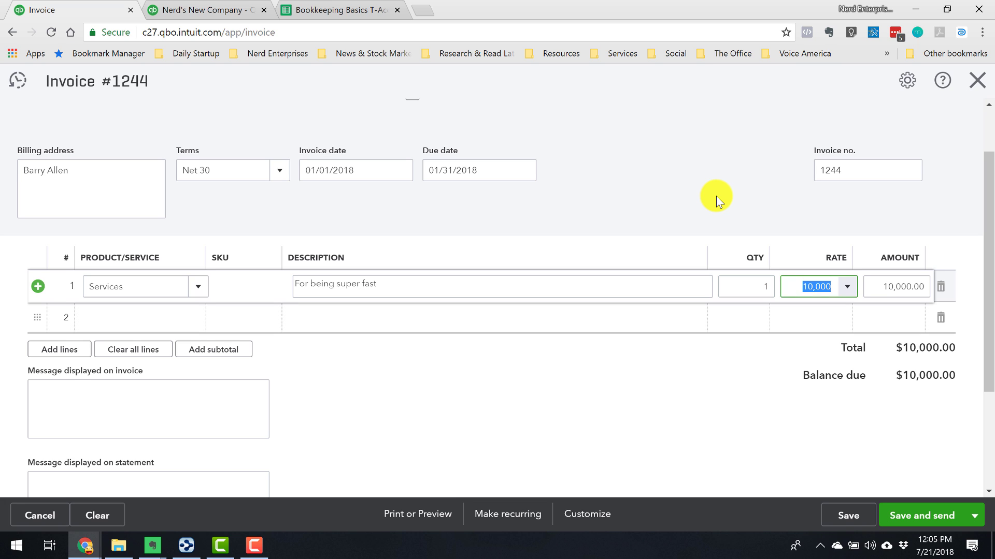
pyautogui.press('Tab')
pyautogui.click(711, 162)
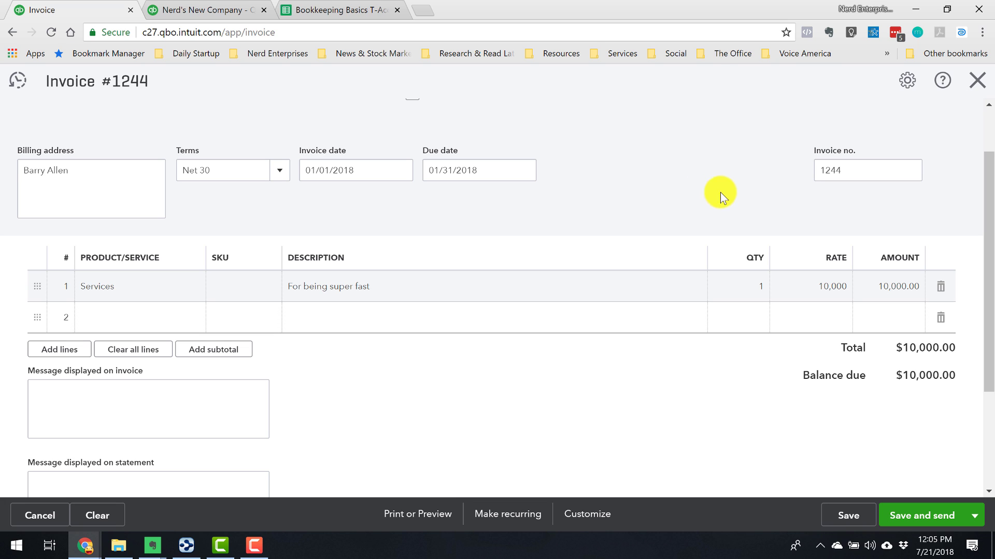
pyautogui.click(968, 515)
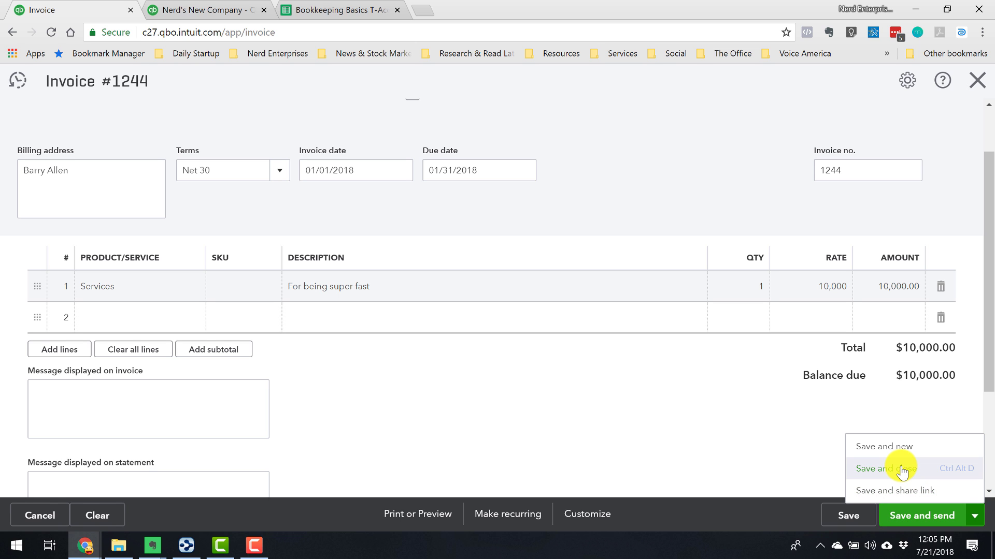
# Step: Review Accounts Receivable in the spreadsheet's Trial Balance, and check the Assets and Revenue rows on the Account Types sheet
pyautogui.click(343, 10)
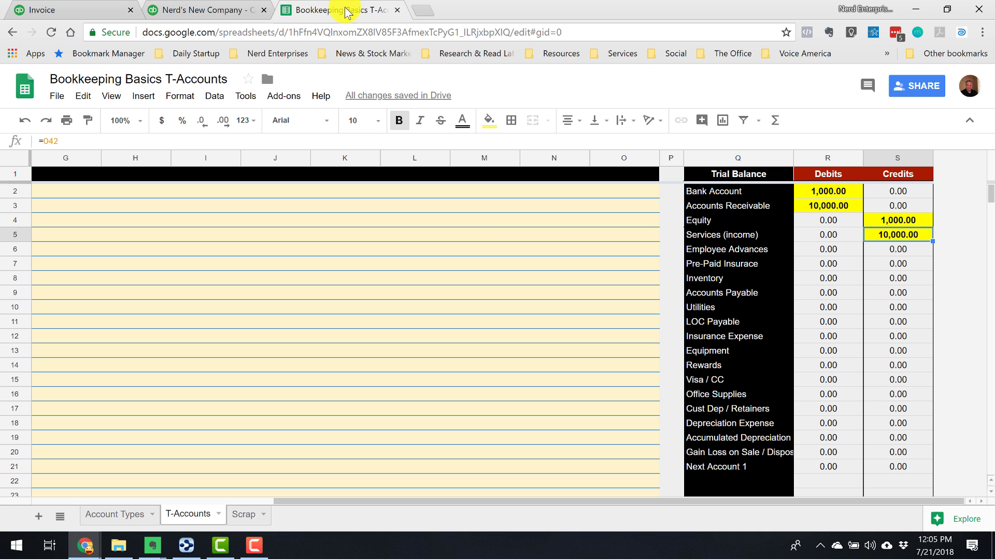
pyautogui.click(811, 206)
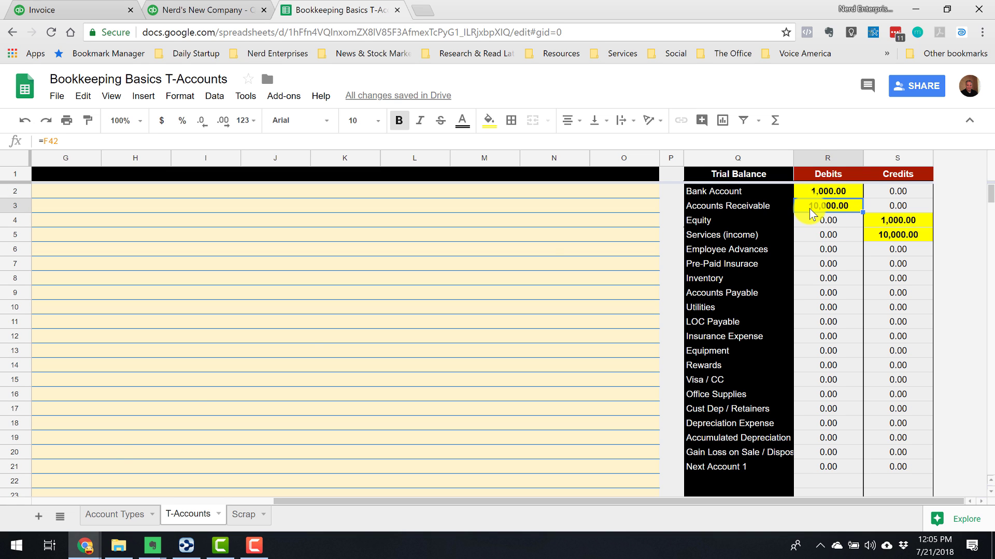
pyautogui.click(107, 513)
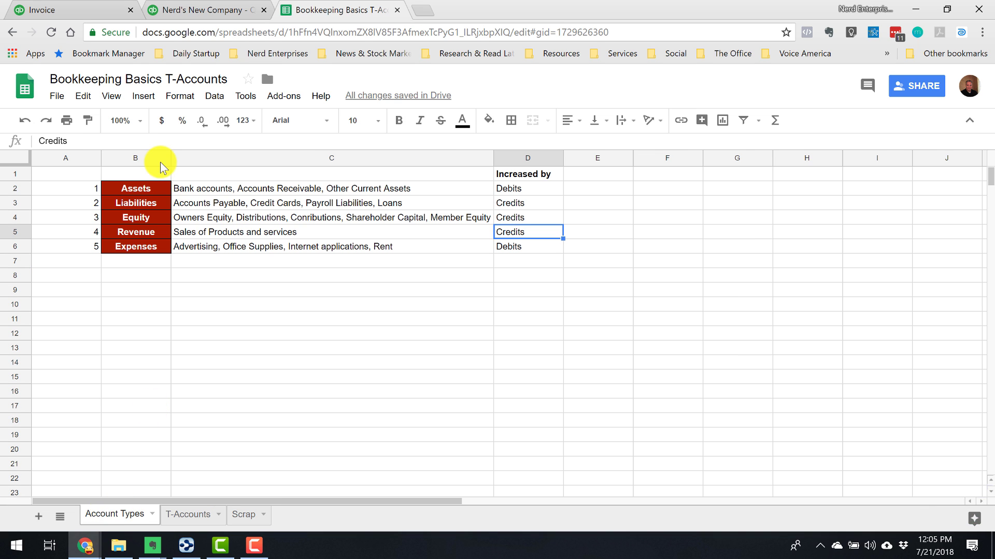
pyautogui.click(290, 203)
pyautogui.click(312, 189)
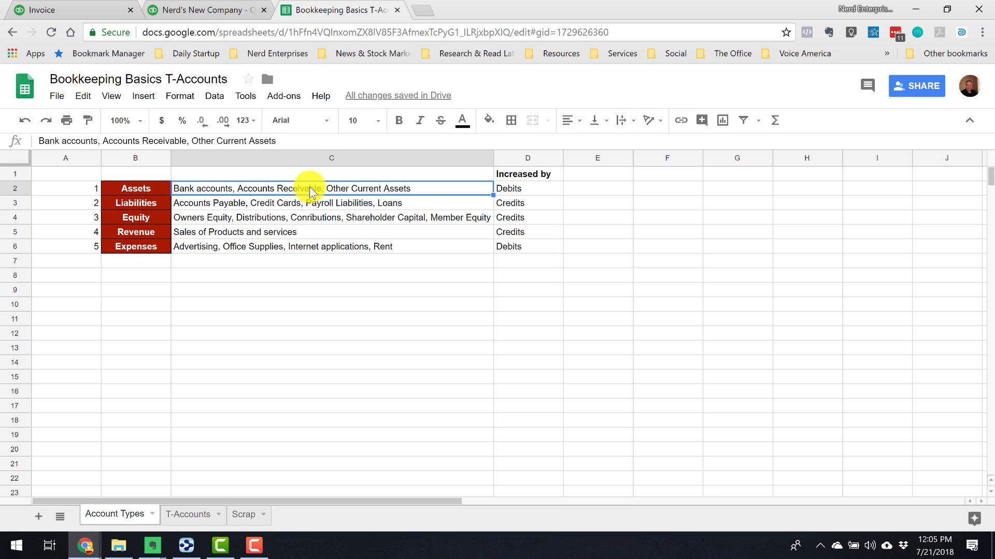
pyautogui.click(236, 237)
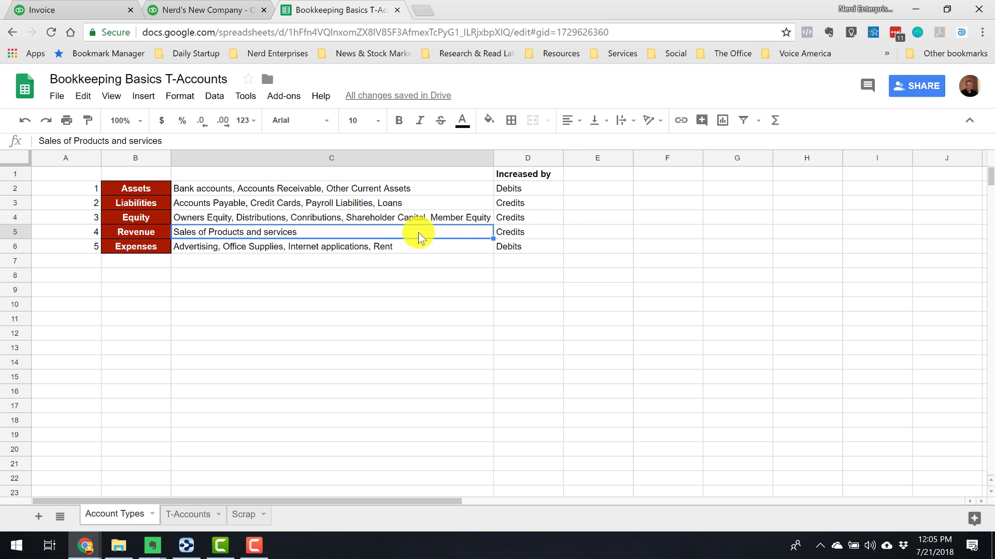
pyautogui.click(586, 190)
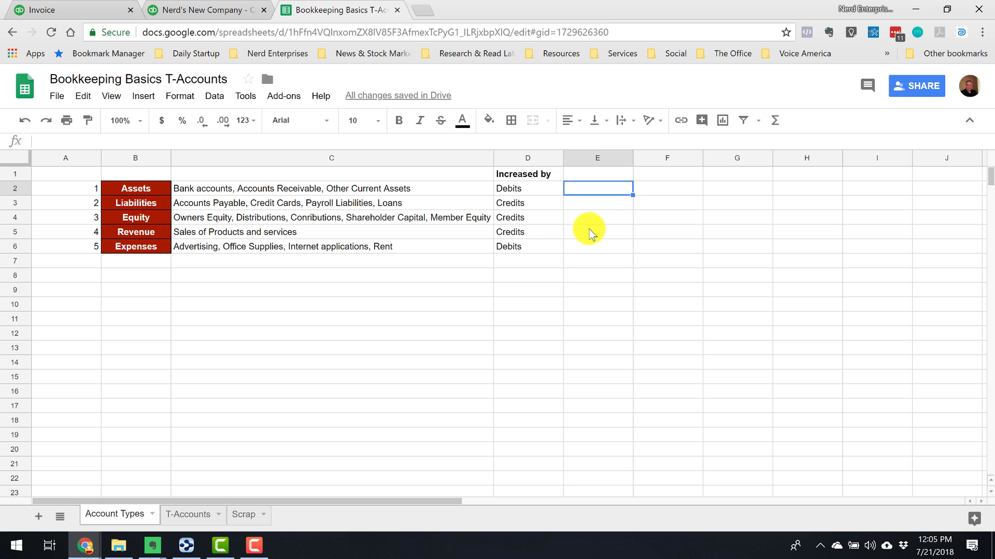
# Step: Add the column heading "Found on" in cell E1 of the Account Types sheet
pyautogui.press('Up')
pyautogui.write('found')
pyautogui.press('BackSpace')
pyautogui.press('BackSpace')
pyautogui.press('BackSpace')
pyautogui.press('BackSpace')
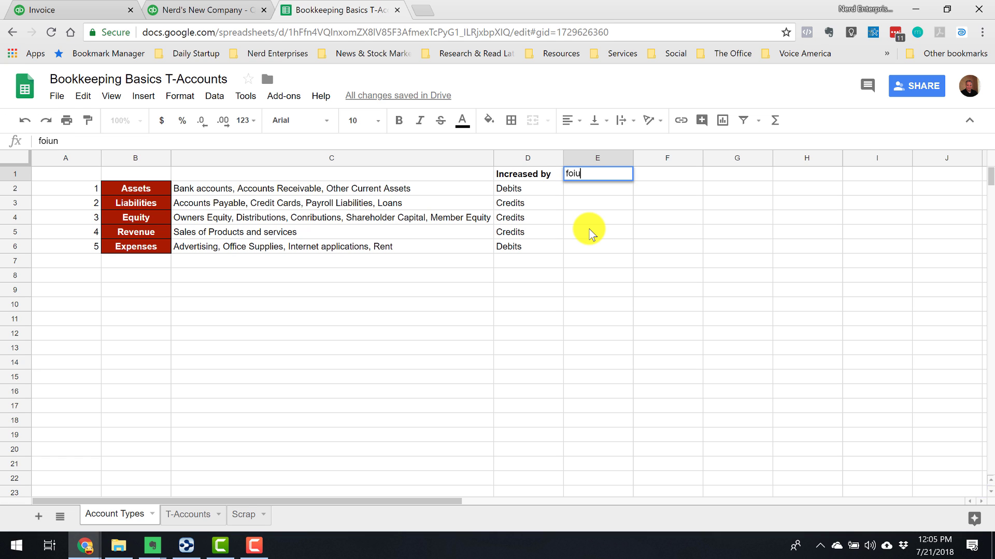
pyautogui.press('BackSpace')
pyautogui.write('Found on')
pyautogui.press('Return')
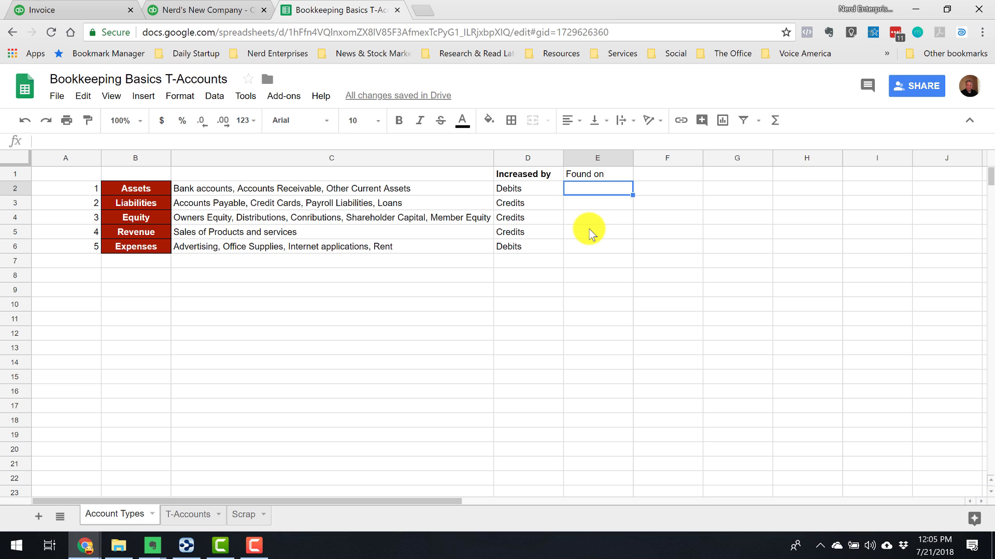
# Step: Enter "Balance Sheet" in the Found on column for Assets and fill it down through Liabilities and Equity
pyautogui.write('Balance Sheet')
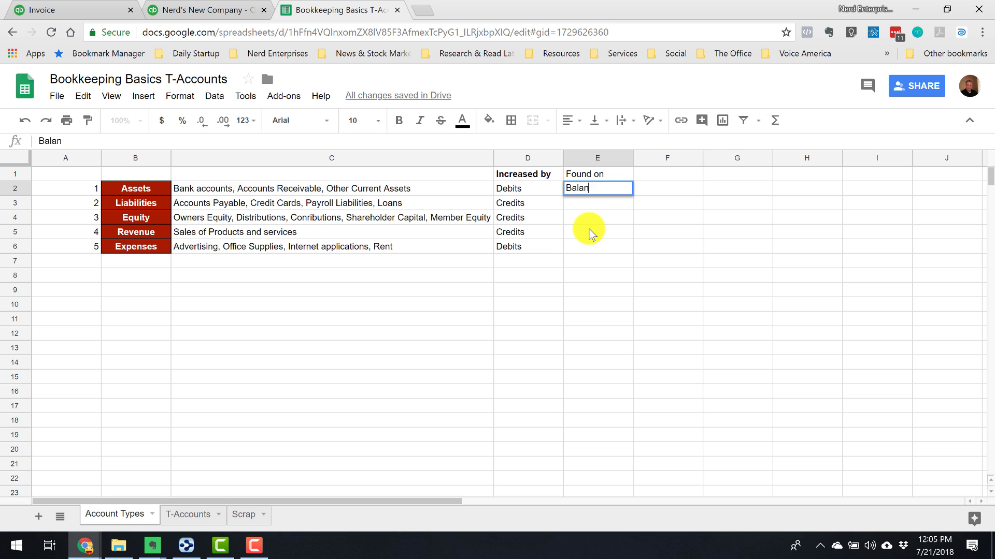
pyautogui.press('Return')
pyautogui.press('Up')
pyautogui.hotkey('shift', 'Down')
pyautogui.hotkey('shift', 'Down')
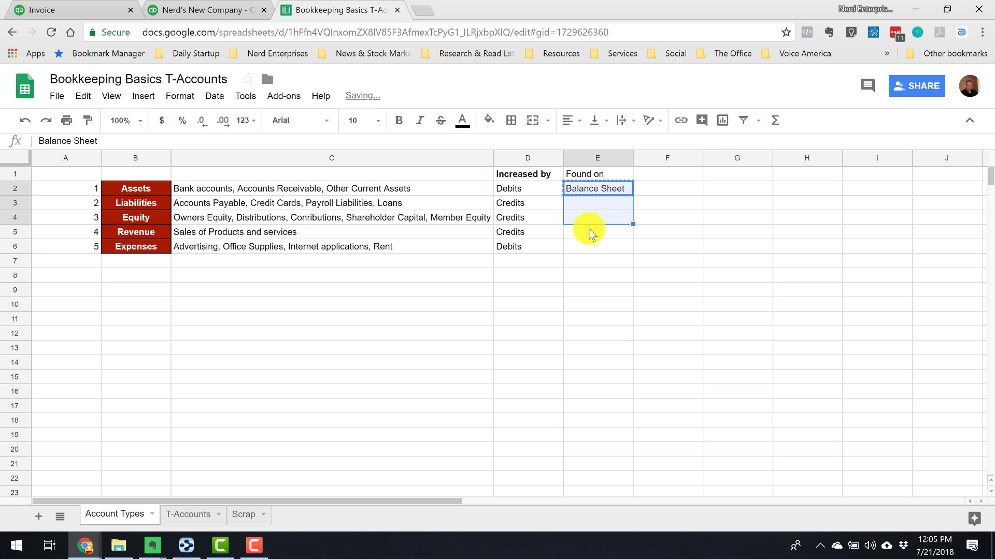
pyautogui.hotkey('ctrl', 'd')
# Step: Enter "Profit and Loss" in the Found on column for both Revenue and Expenses
pyautogui.click(593, 234)
pyautogui.write('Pro')
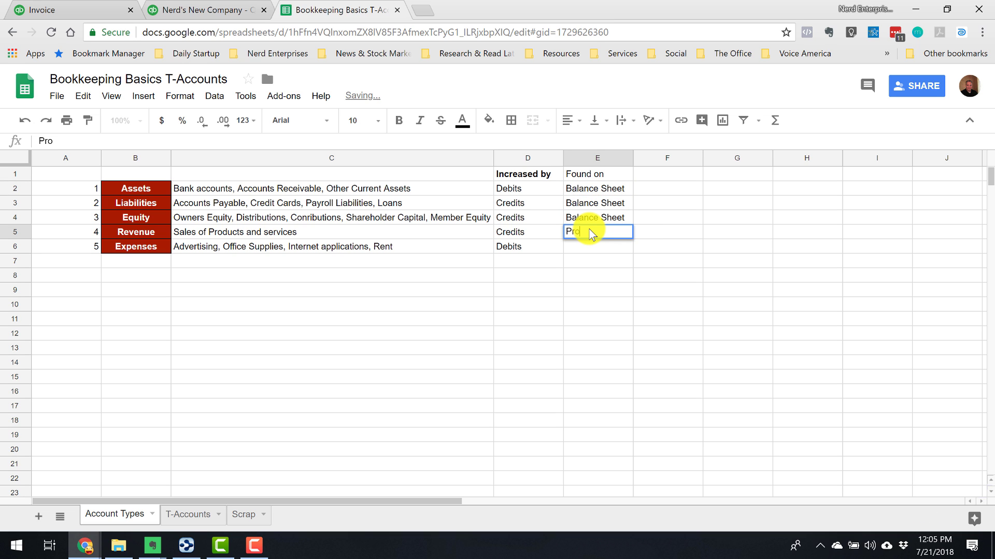
pyautogui.write('fit and Loss')
pyautogui.press('Return')
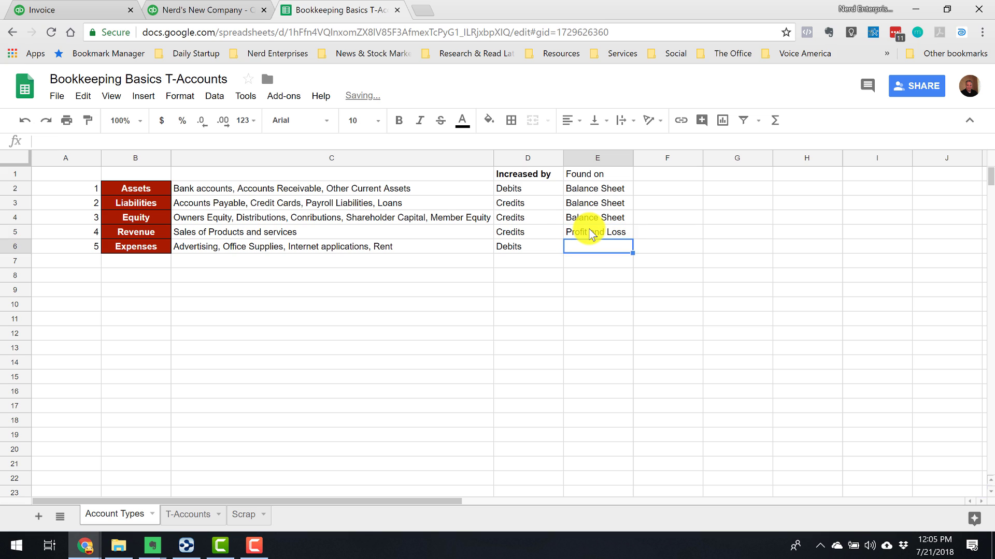
pyautogui.hotkey('ctrl', 'd')
pyautogui.click(592, 234)
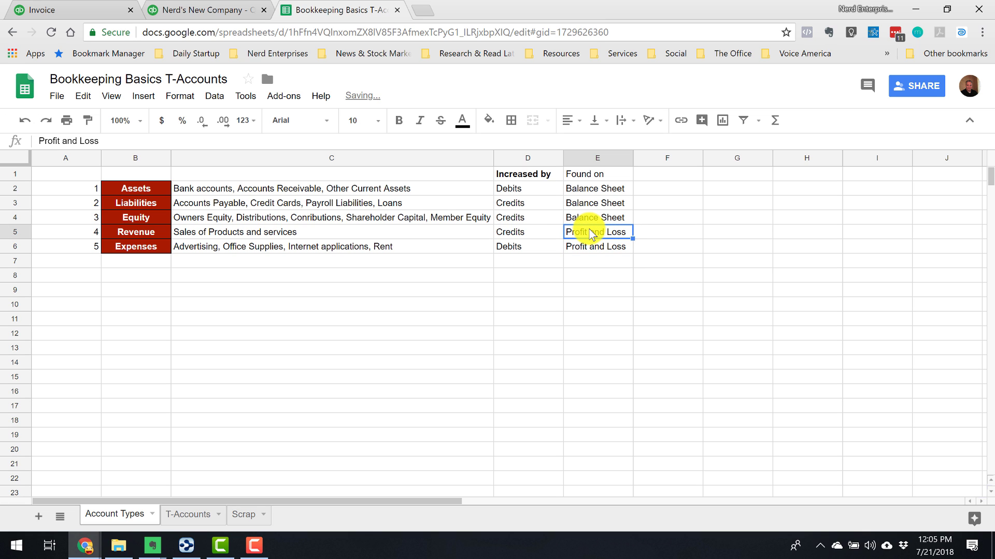
pyautogui.press('Left')
pyautogui.press('Left')
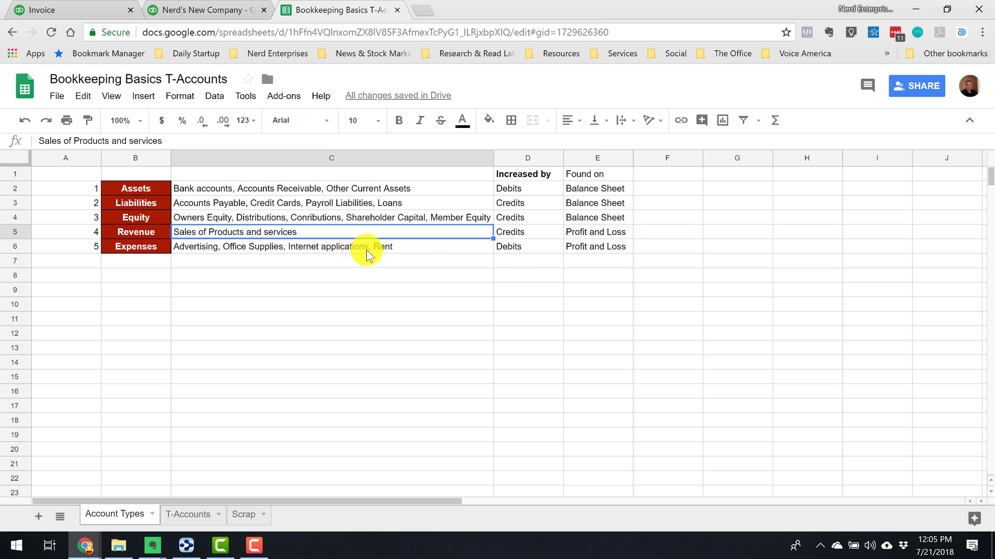
pyautogui.click(181, 190)
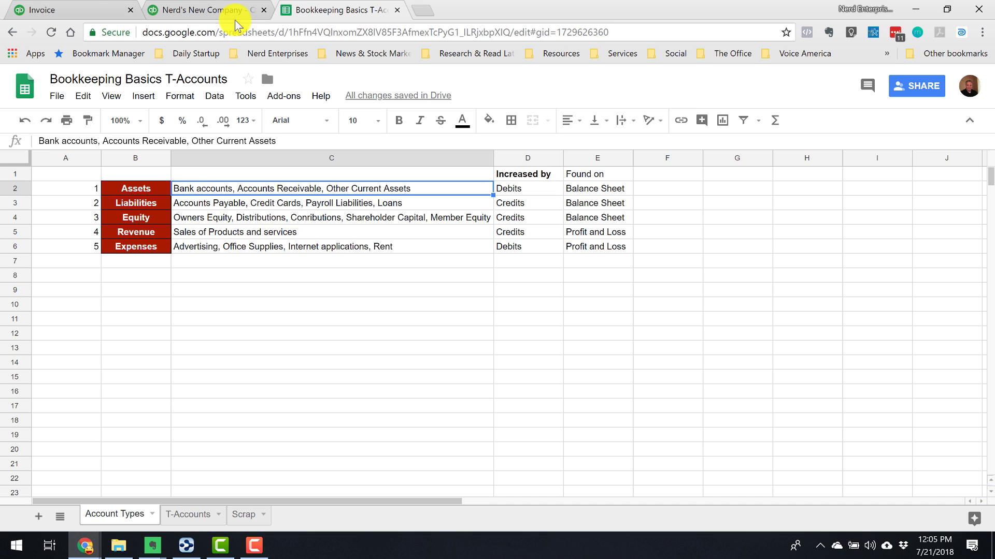
# Step: Return to the QuickBooks Online invoice, set its invoice date to 01/05/2018, and save and close it
pyautogui.click(84, 15)
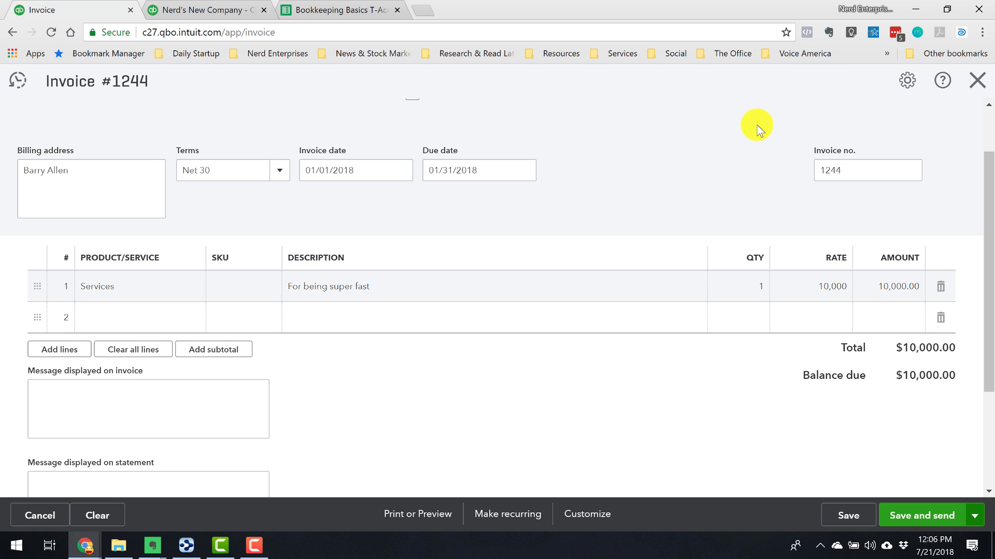
pyautogui.click(397, 173)
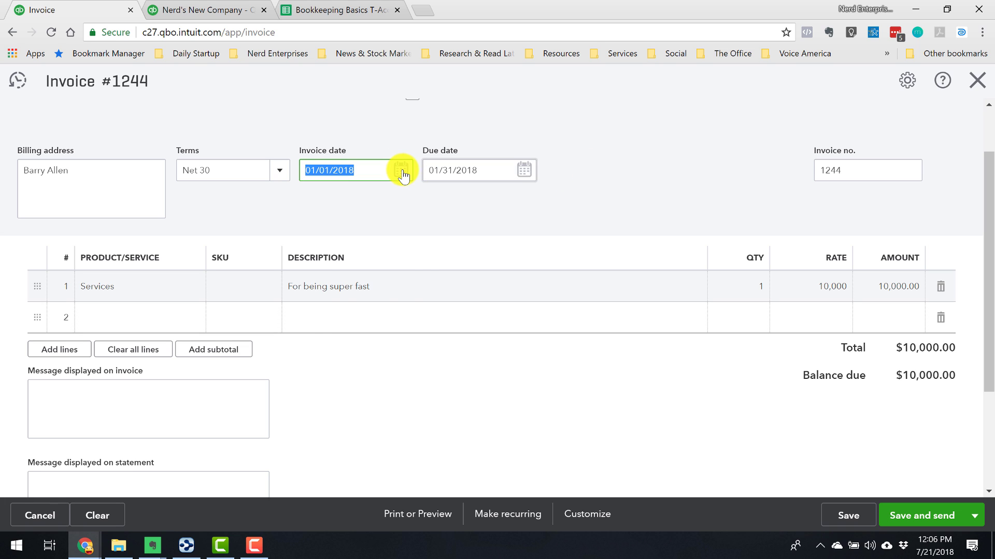
pyautogui.click(402, 172)
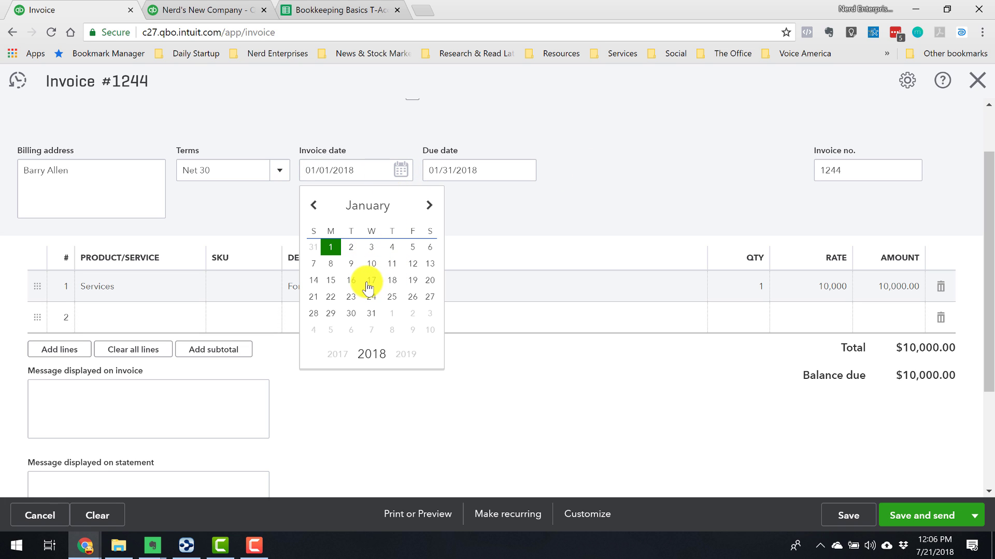
pyautogui.click(413, 252)
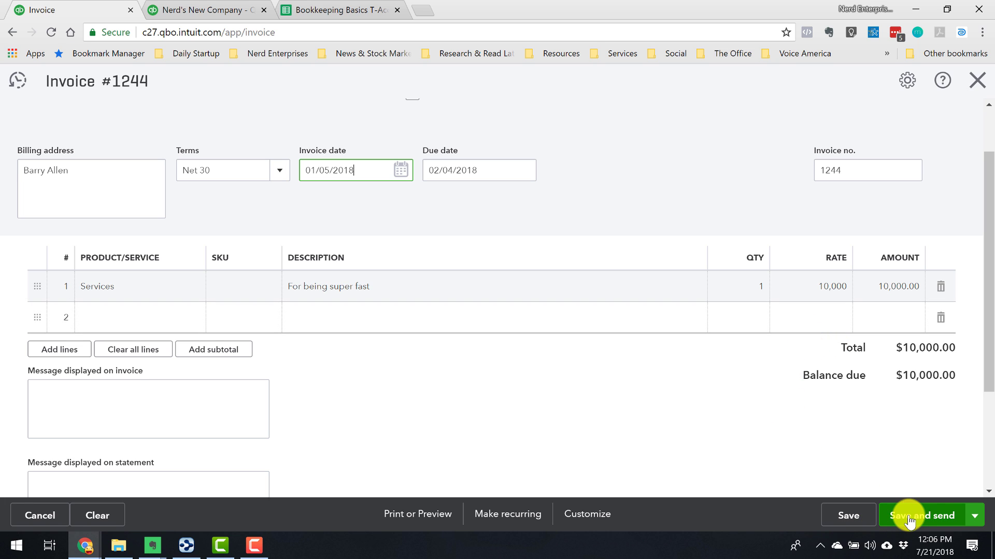
pyautogui.click(975, 516)
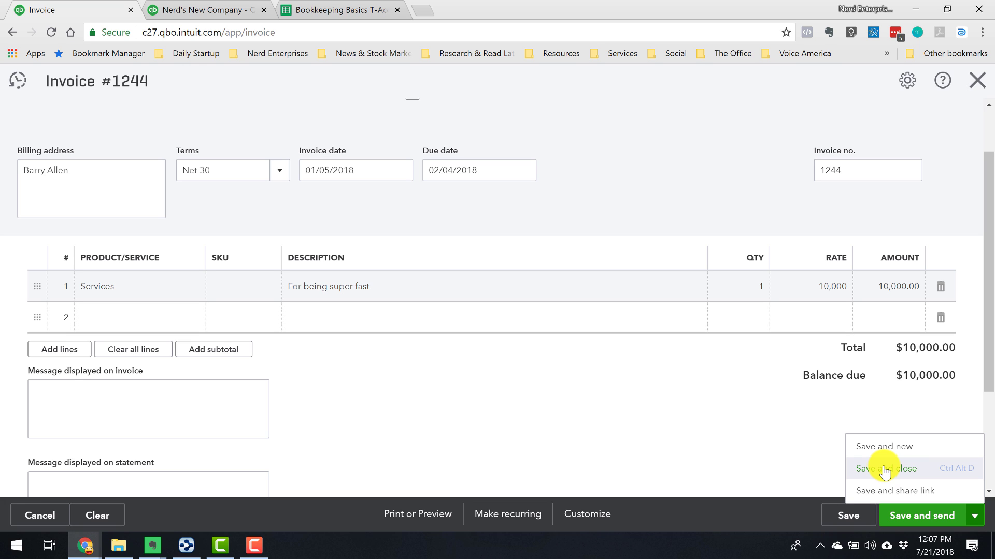
pyautogui.click(884, 470)
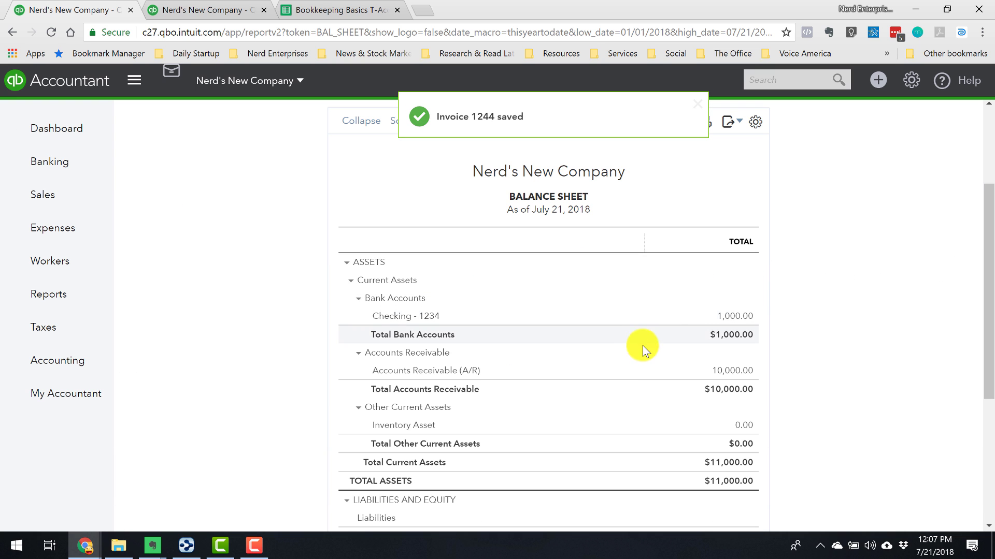
# Step: Review the Profit and Loss report, and check the Assets row's Increased by entry in the spreadsheet
pyautogui.click(225, 6)
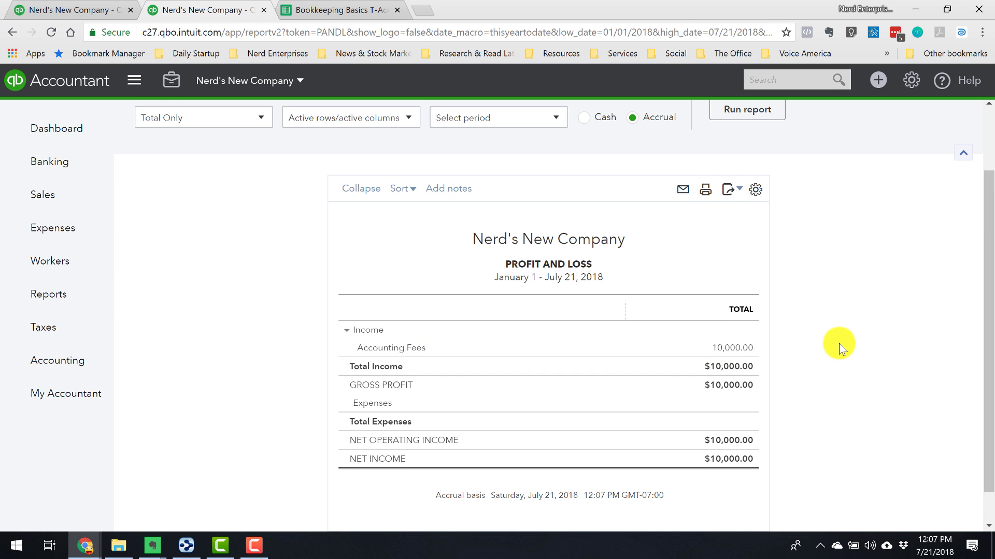
pyautogui.scroll(-1, 838, 343)
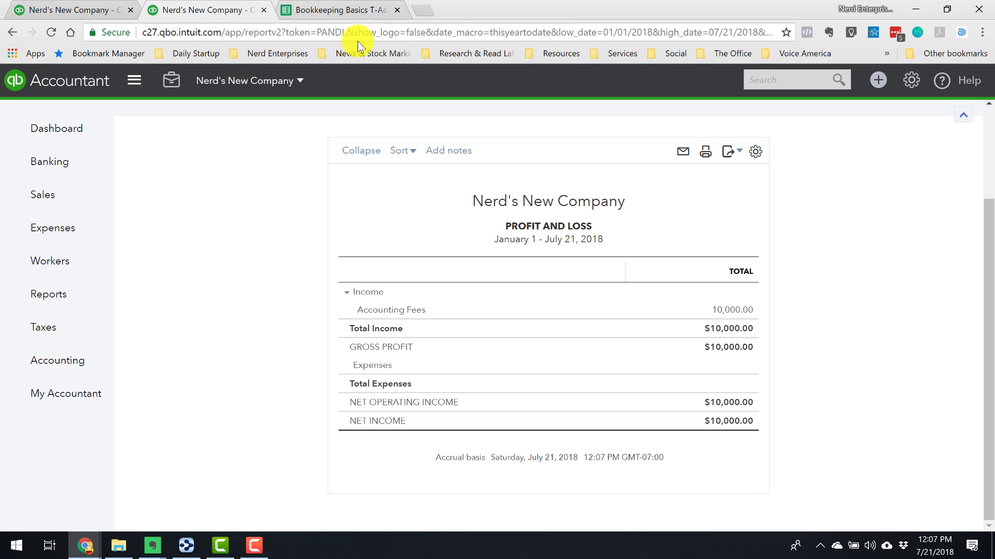
pyautogui.click(334, 10)
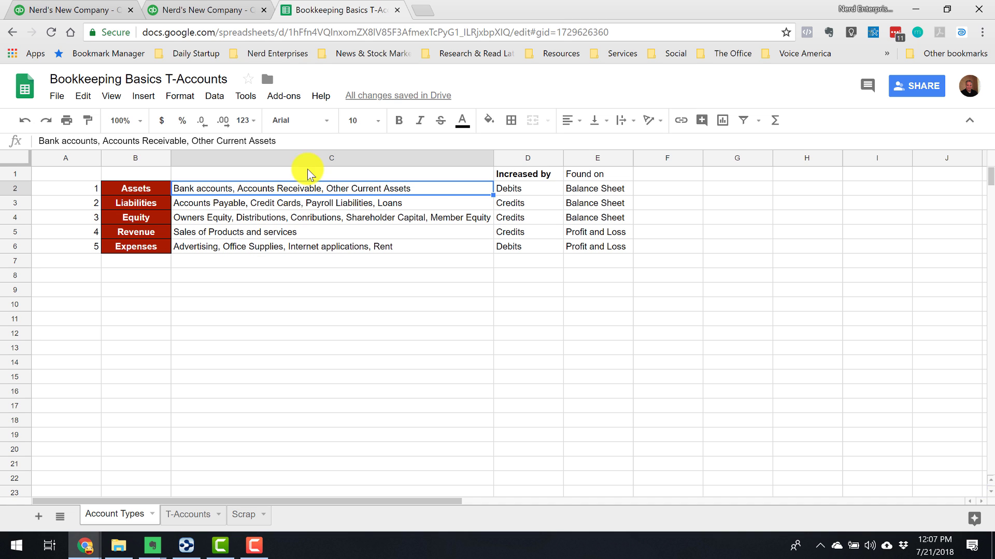
pyautogui.click(541, 189)
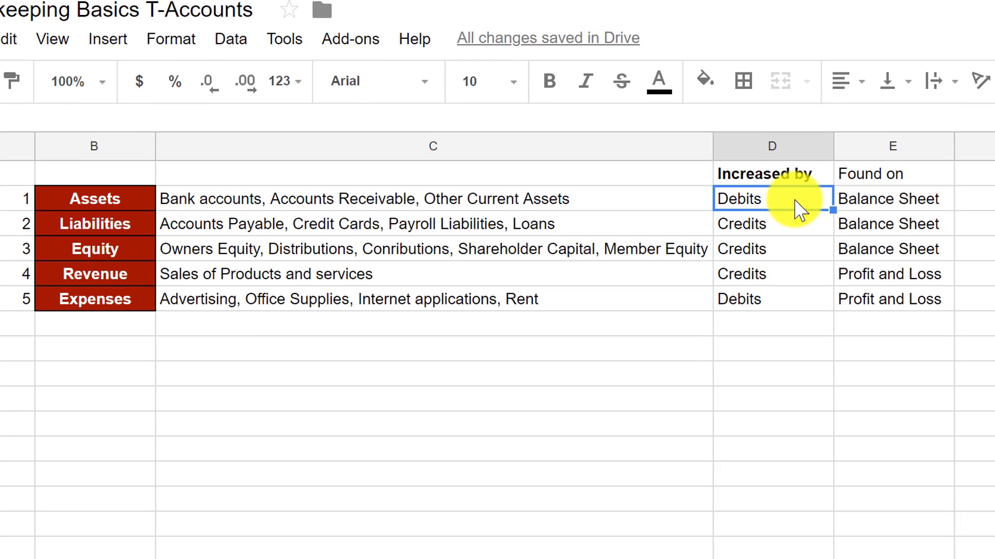
# Step: Make the "Found on" heading bold, undoing the stray "Profit and Loss" entry in that cell
pyautogui.click(852, 177)
pyautogui.write('Profit and Loss')
pyautogui.hotkey('ctrl', 'z')
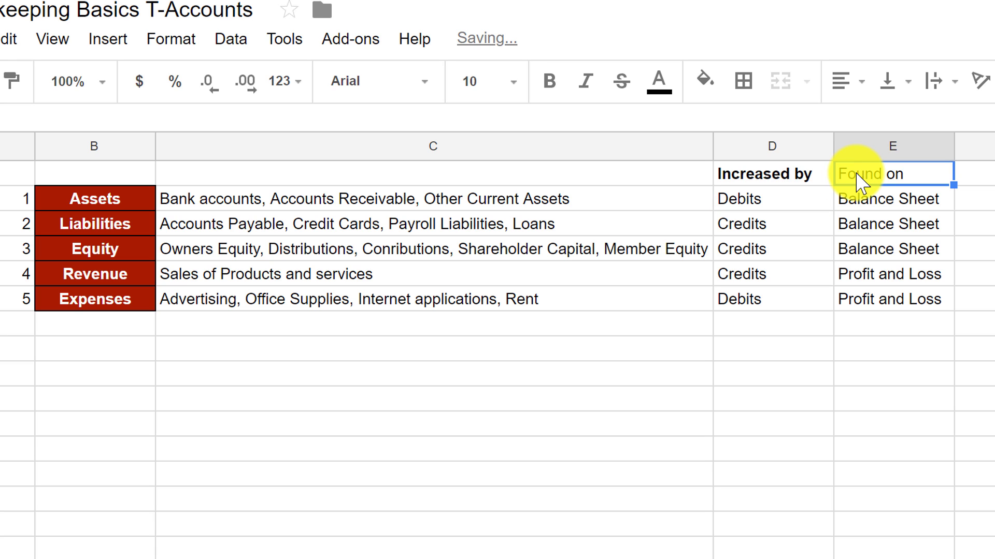
pyautogui.hotkey('ctrl', 'b')
pyautogui.click(790, 179)
pyautogui.click(770, 201)
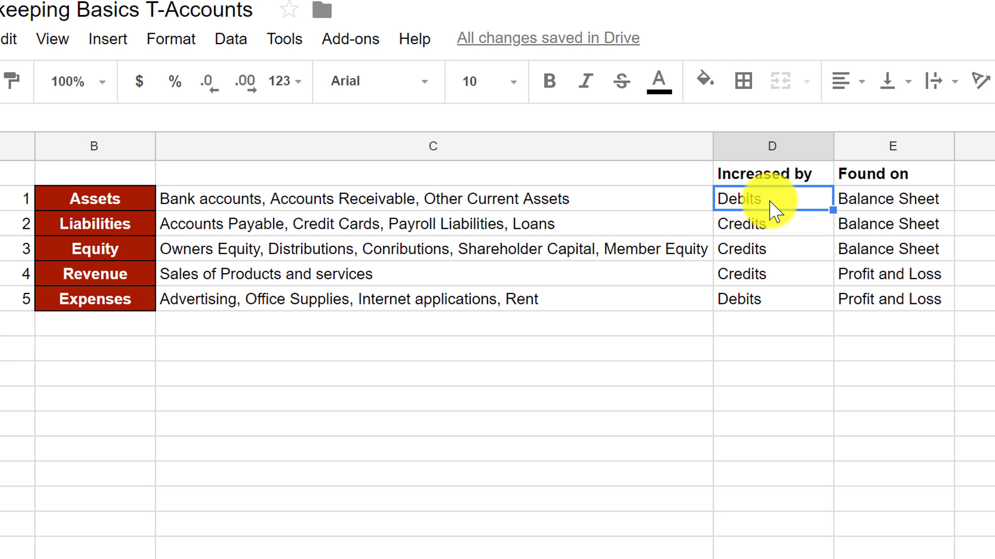
pyautogui.click(667, 201)
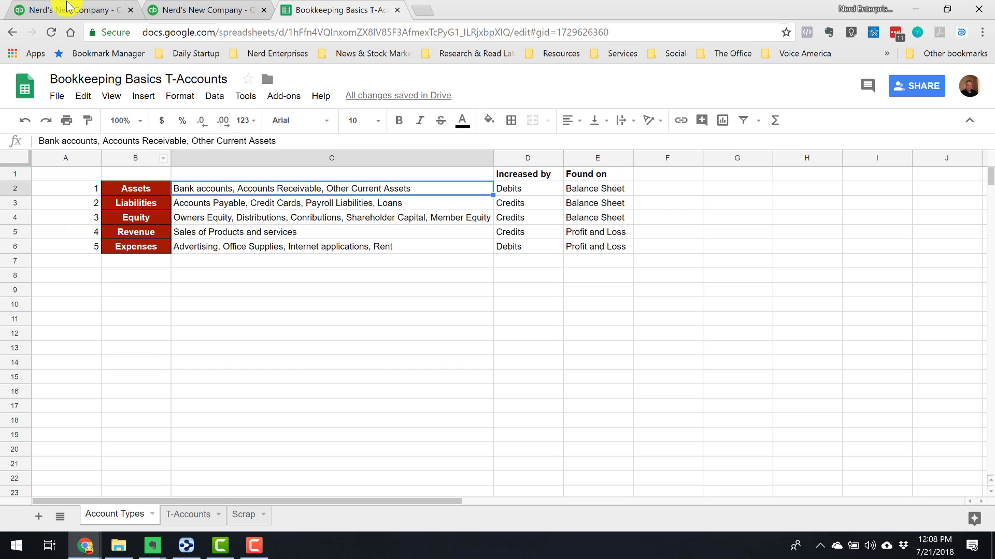
# Step: Open the list of new transaction types in QuickBooks Online and check the Trial Balance on the T-Accounts sheet
pyautogui.click(68, 9)
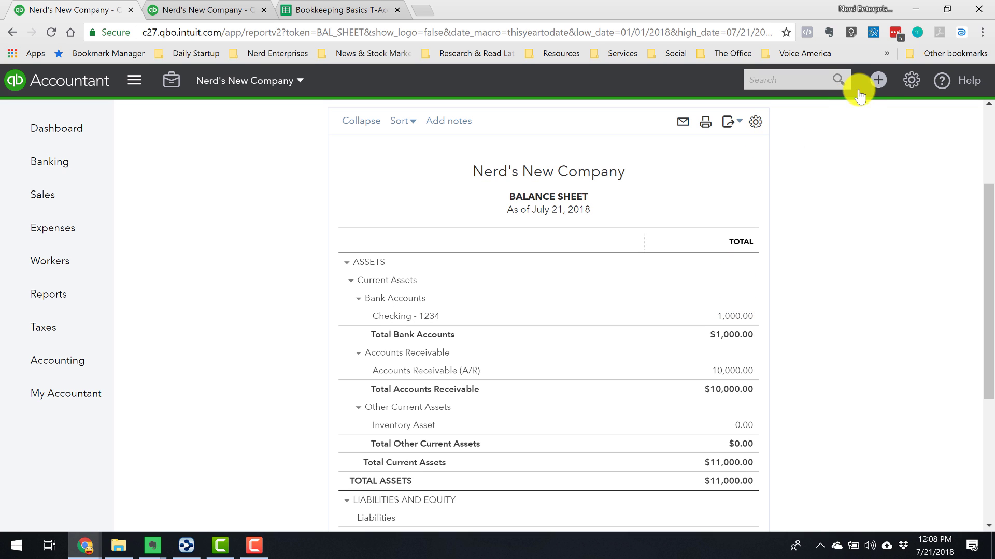
pyautogui.click(878, 81)
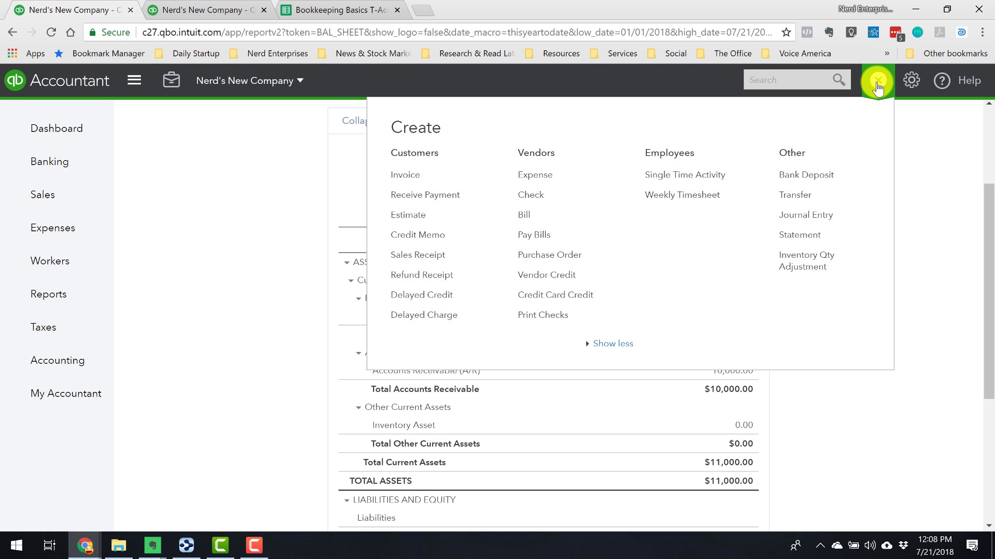
pyautogui.click(319, 10)
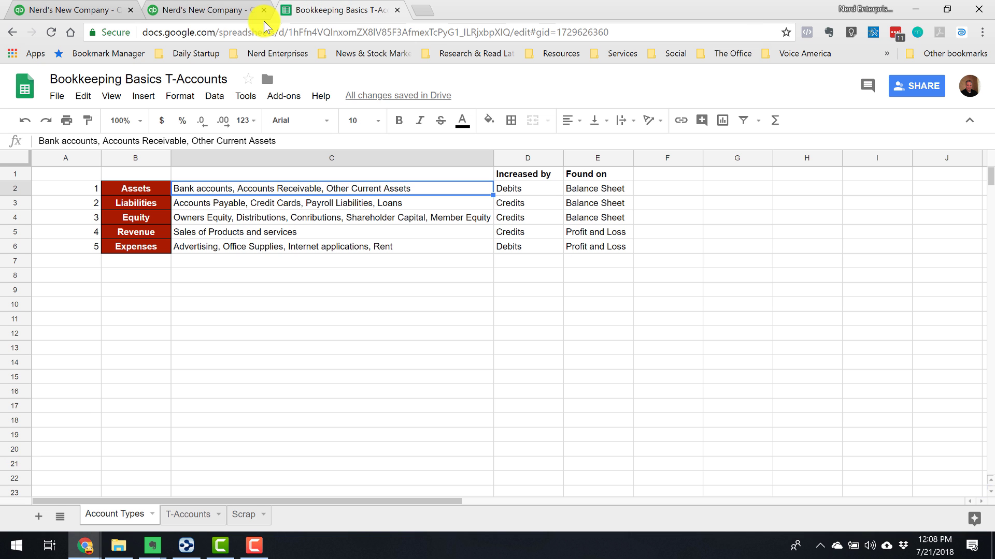
pyautogui.click(181, 515)
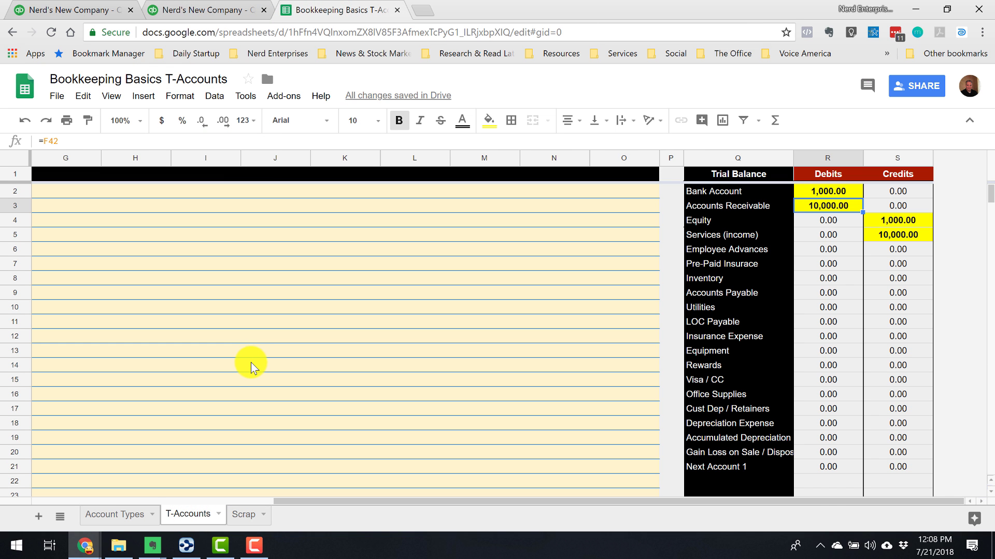
pyautogui.click(101, 12)
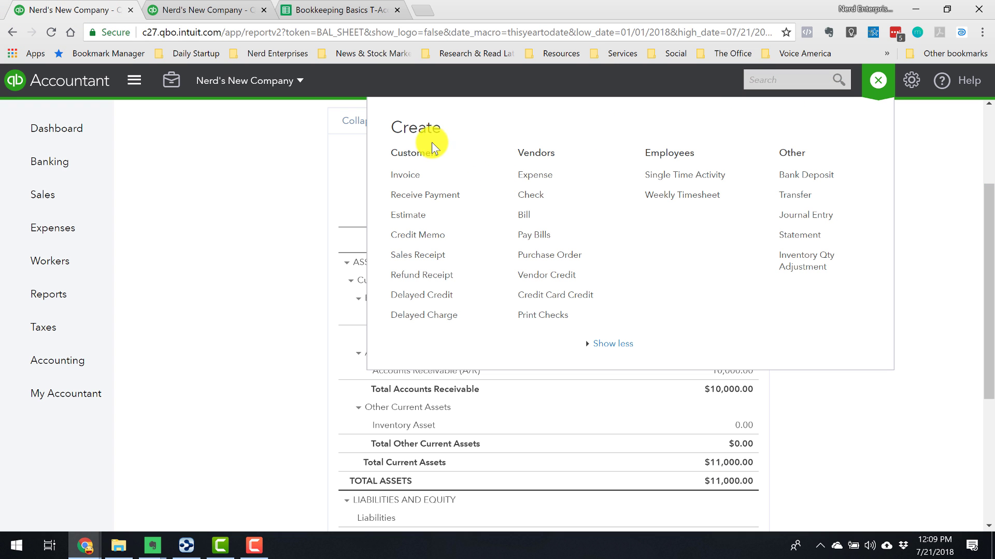
# Step: Start receiving a payment from the invoiced customer and apply it to the outstanding 10,000.00 invoice
pyautogui.click(417, 196)
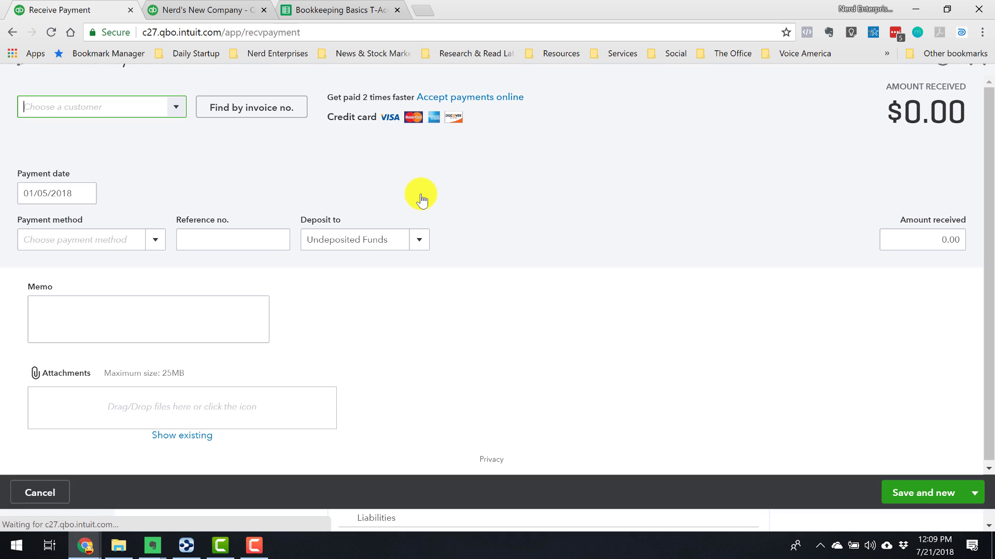
pyautogui.click(98, 132)
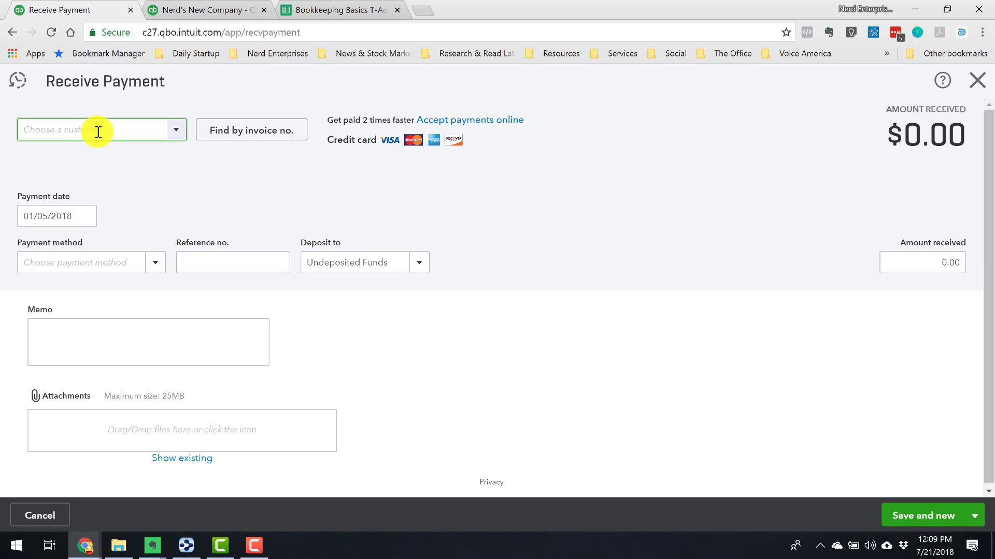
pyautogui.write('bar')
pyautogui.press('Tab')
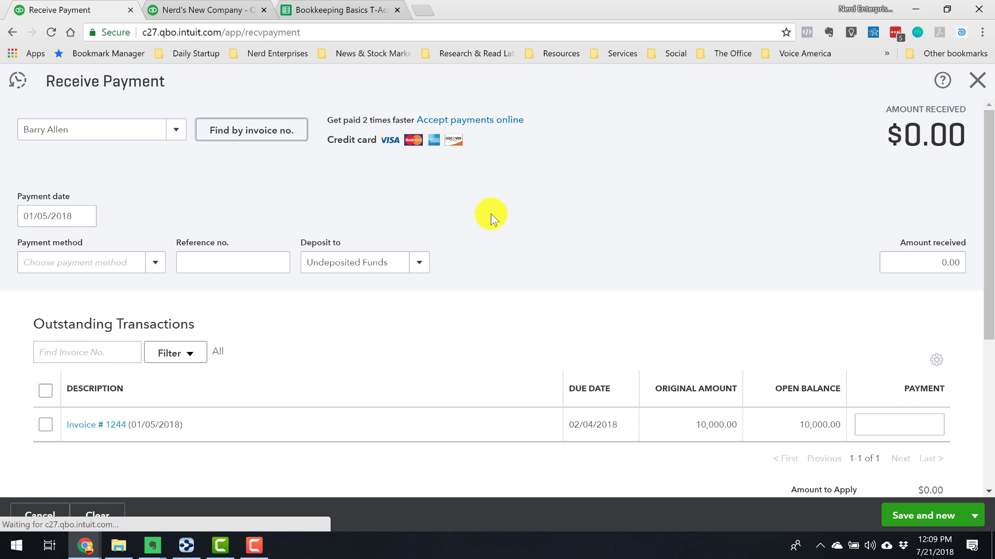
pyautogui.scroll(-3, 490, 213)
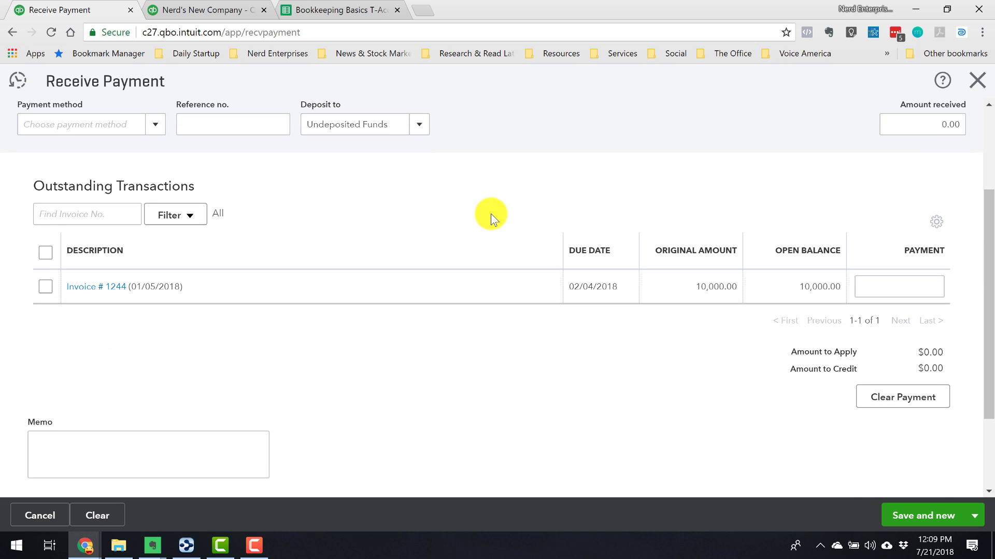
pyautogui.click(45, 287)
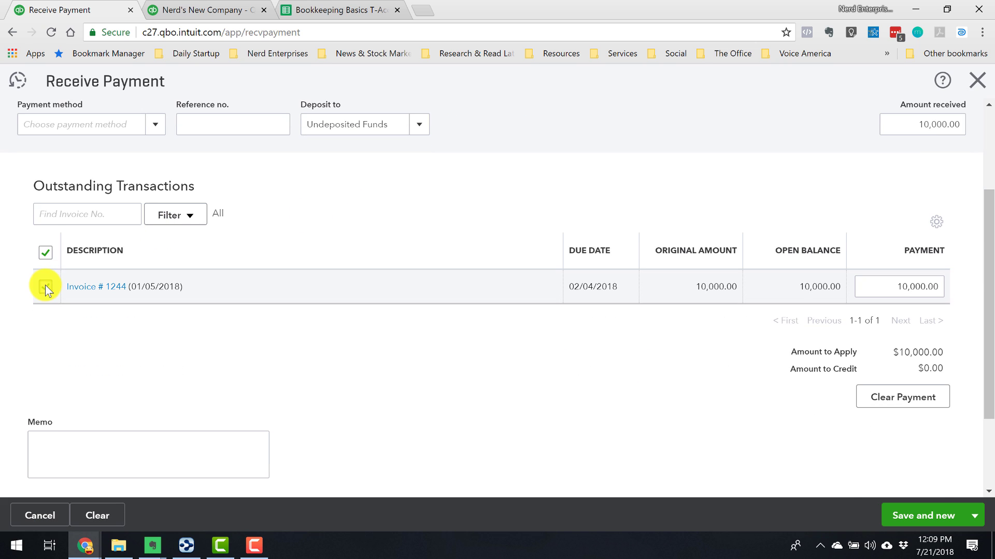
# Step: Deposit the customer payment to the Checking account with Check as the payment method, and save and close it
pyautogui.click(418, 127)
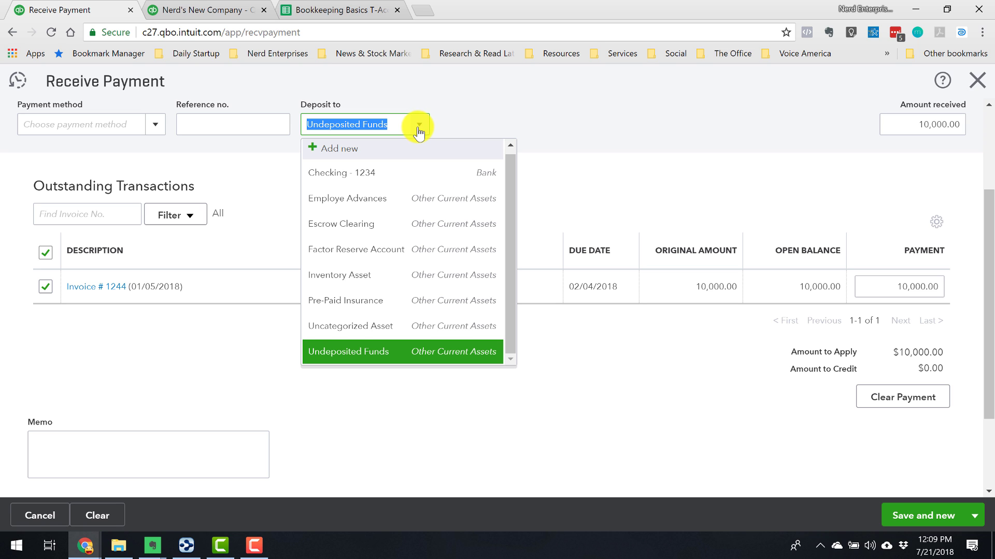
pyautogui.click(378, 169)
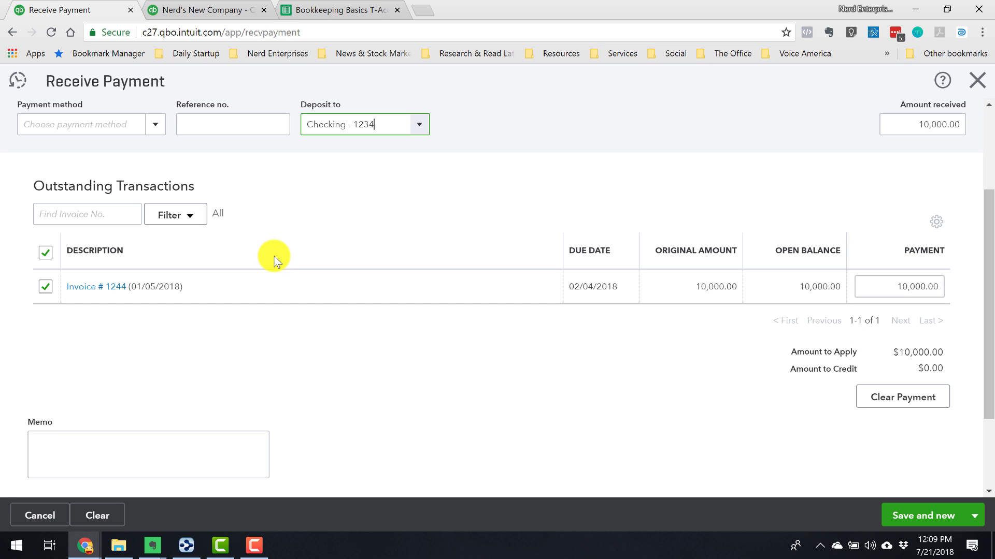
pyautogui.click(155, 126)
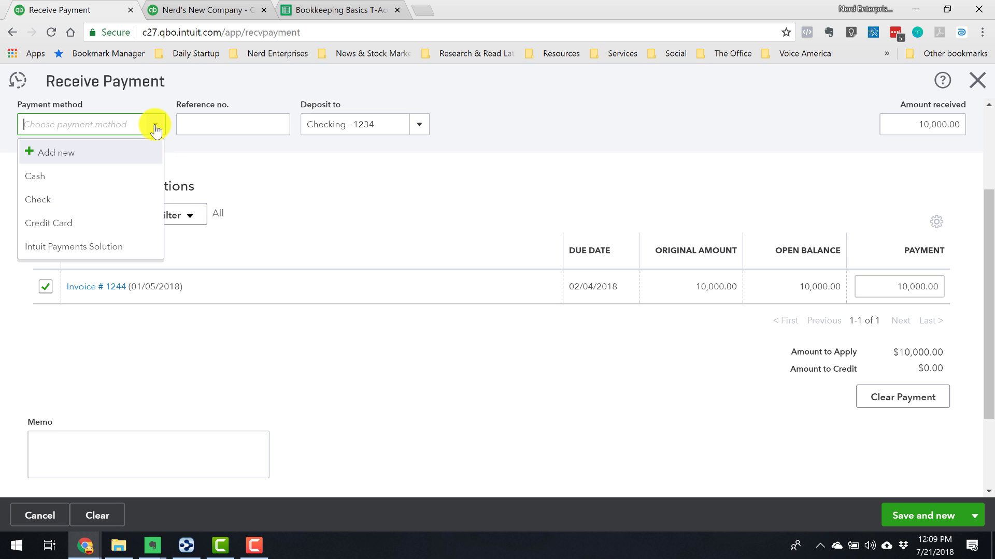
pyautogui.click(38, 201)
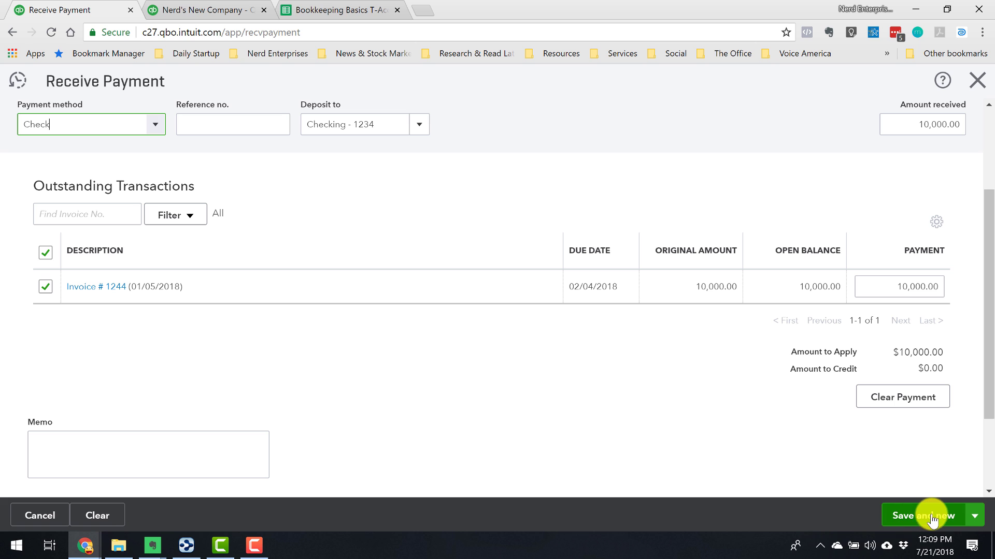
pyautogui.click(973, 517)
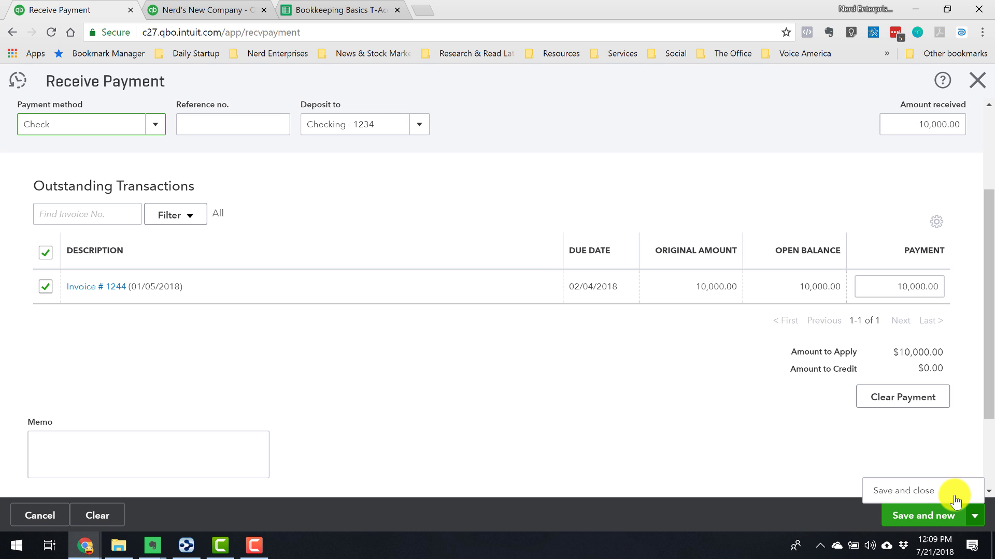
pyautogui.click(912, 496)
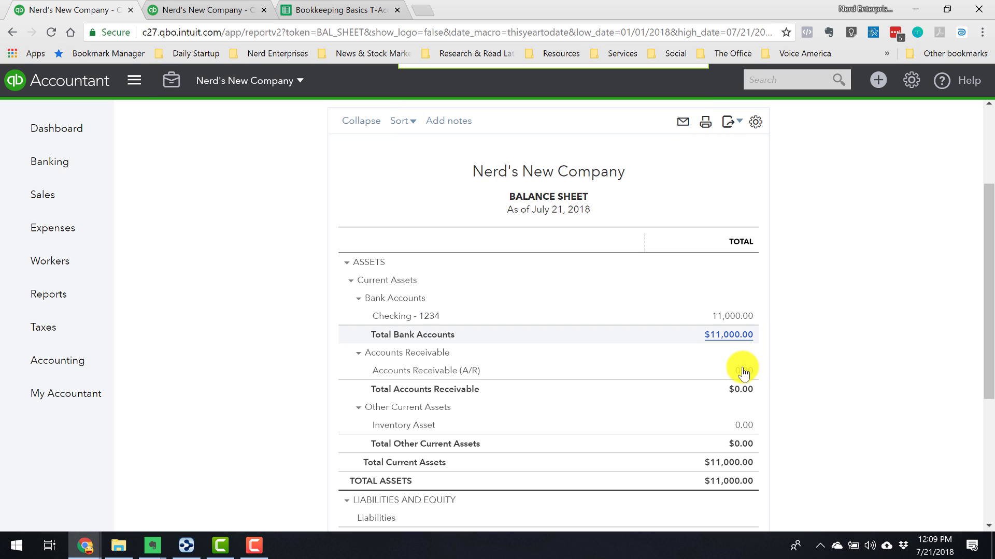
# Step: Switch to the Bookkeeping Basics T-Accounts spreadsheet and check the Bank Account, Accounts Receivable and Equity rows of the Trial Balance
pyautogui.click(334, 10)
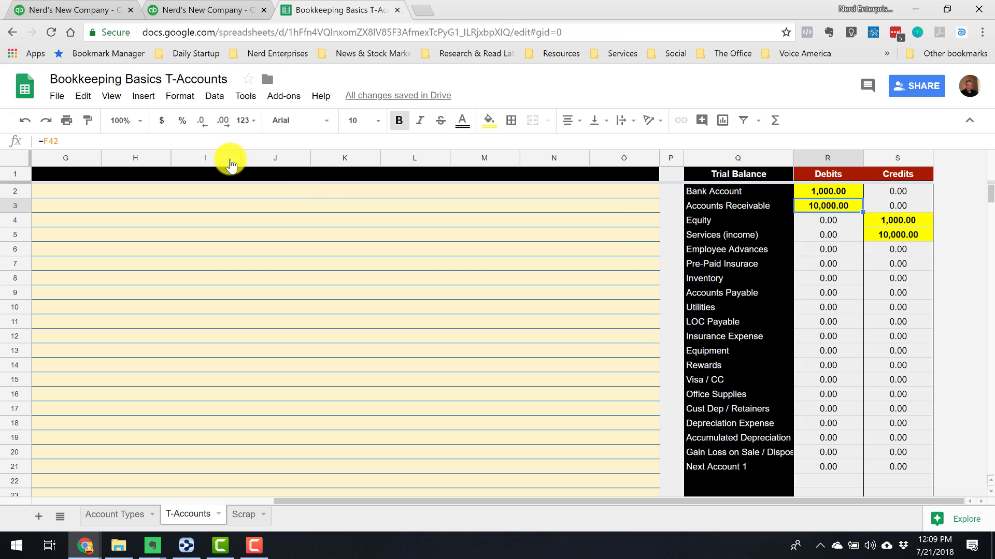
pyautogui.click(830, 192)
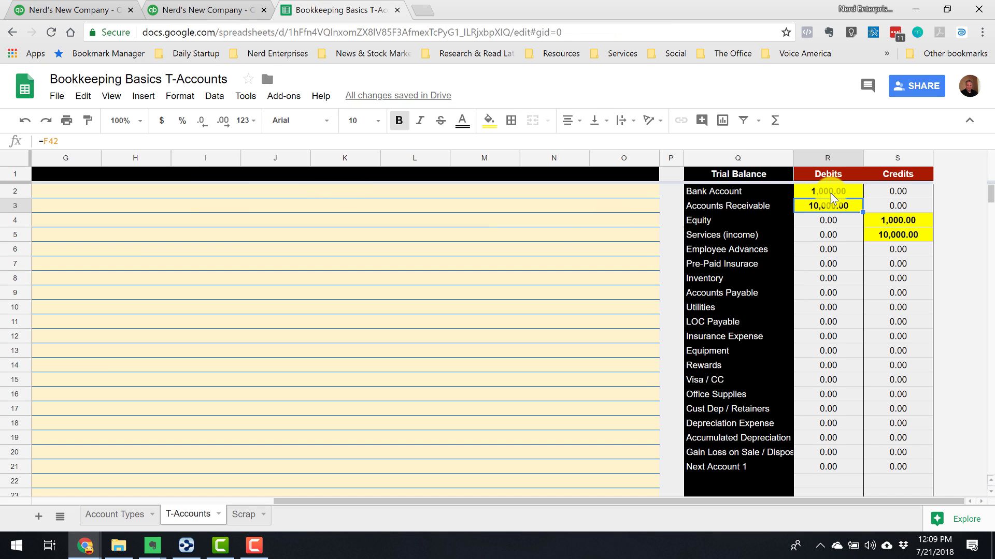
pyautogui.click(741, 221)
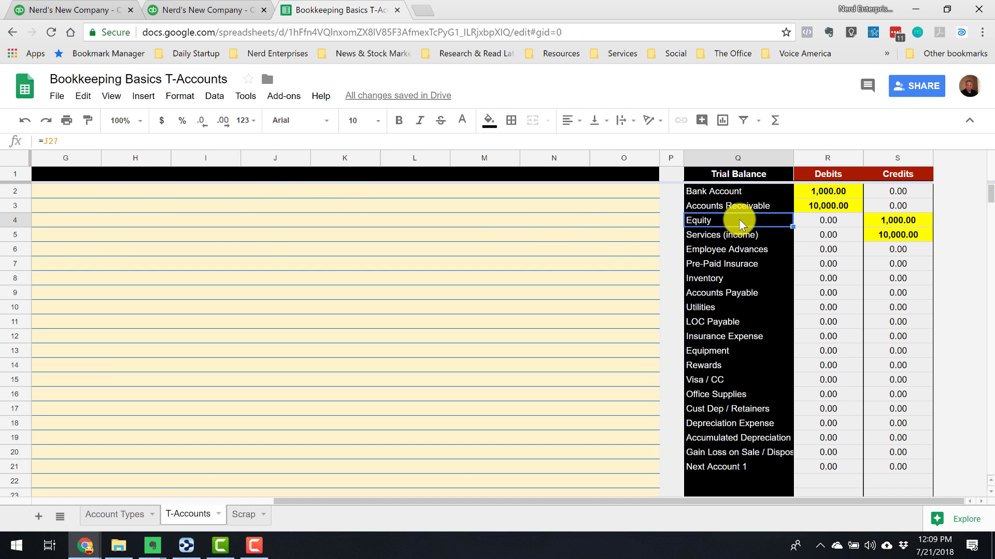
pyautogui.hotkey('ctrl', 'Left')
pyautogui.hotkey('ctrl', 'Left')
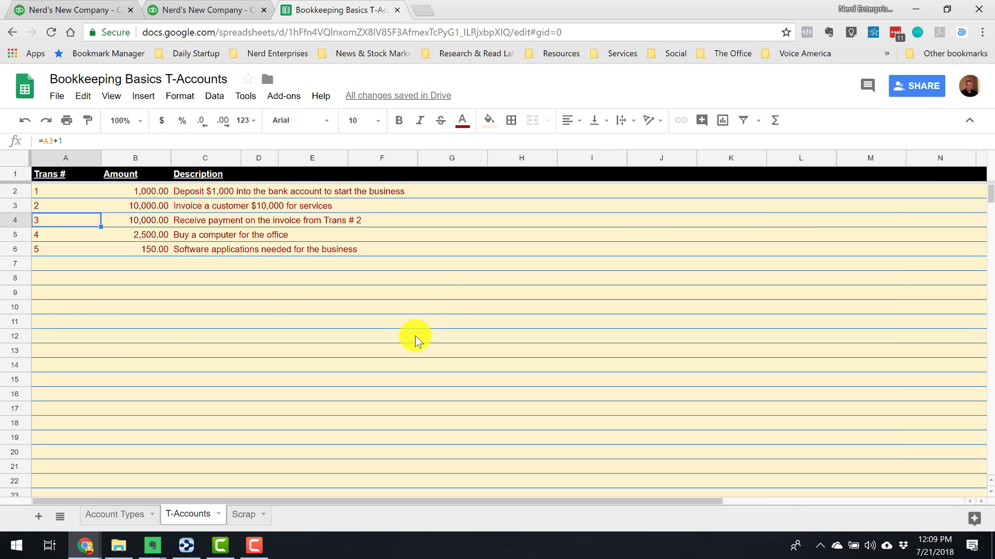
# Step: Review transaction 3, the payment received on the invoice, and the Bank Account T-account it affects
pyautogui.scroll(-5, 171, 339)
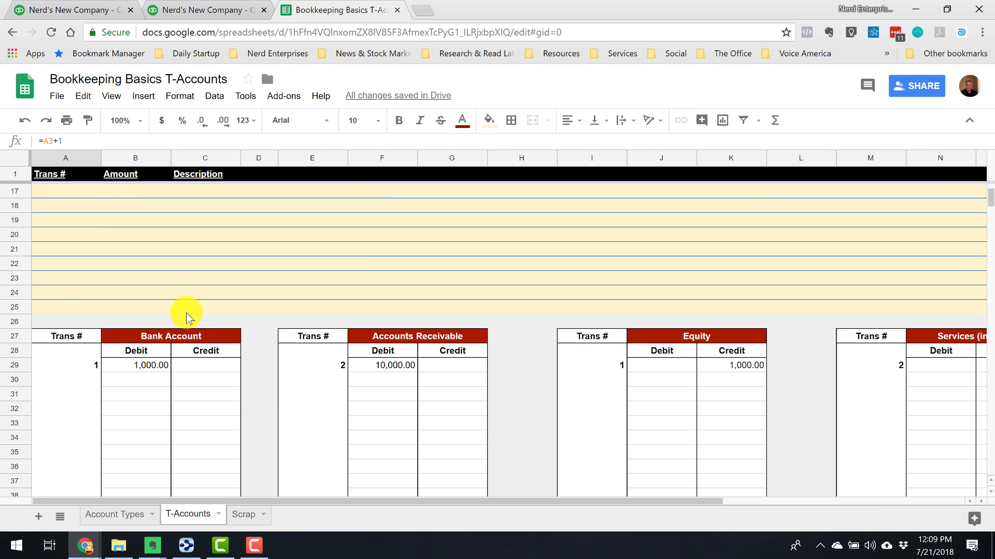
pyautogui.click(93, 379)
pyautogui.scroll(5, 154, 383)
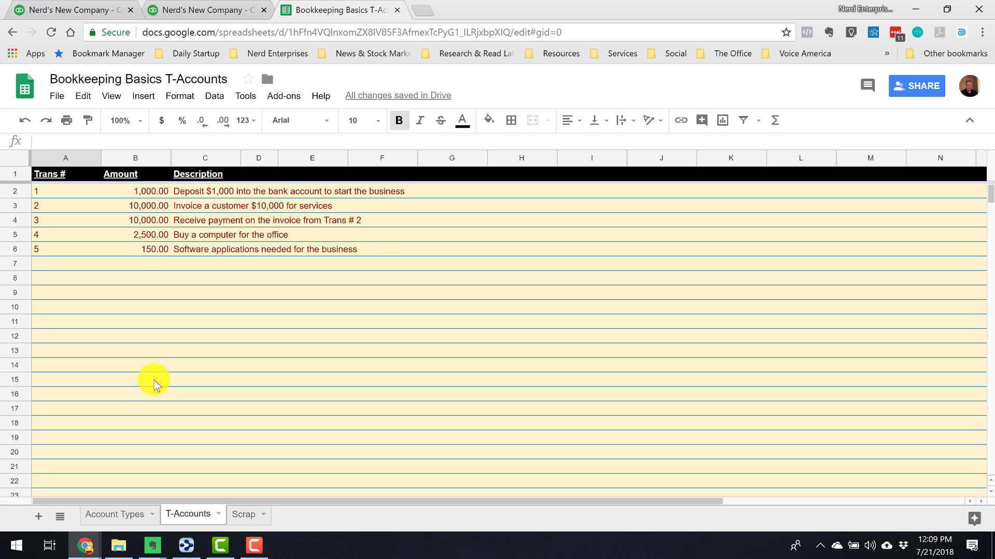
pyautogui.moveTo(173, 222); pyautogui.dragTo(211, 222)
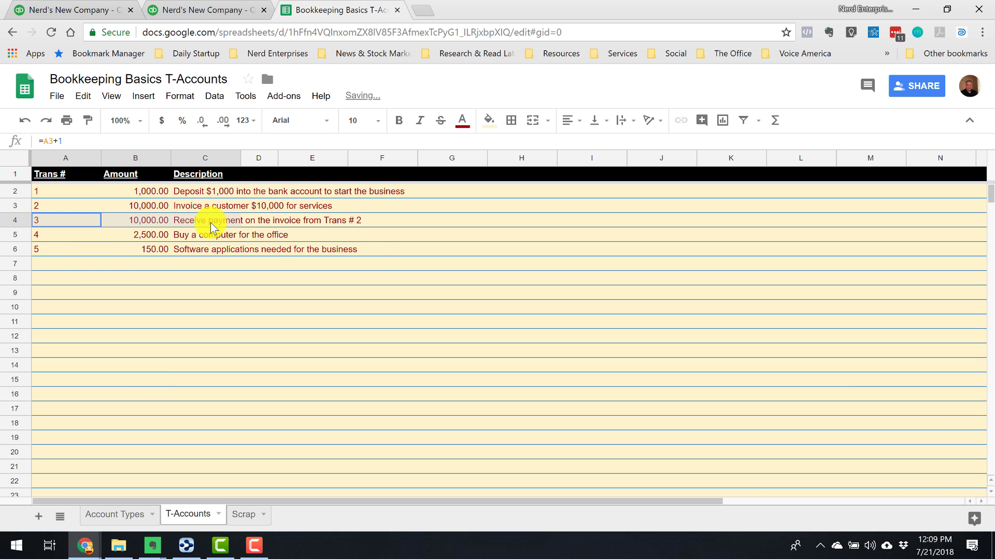
pyautogui.scroll(-10, 196, 297)
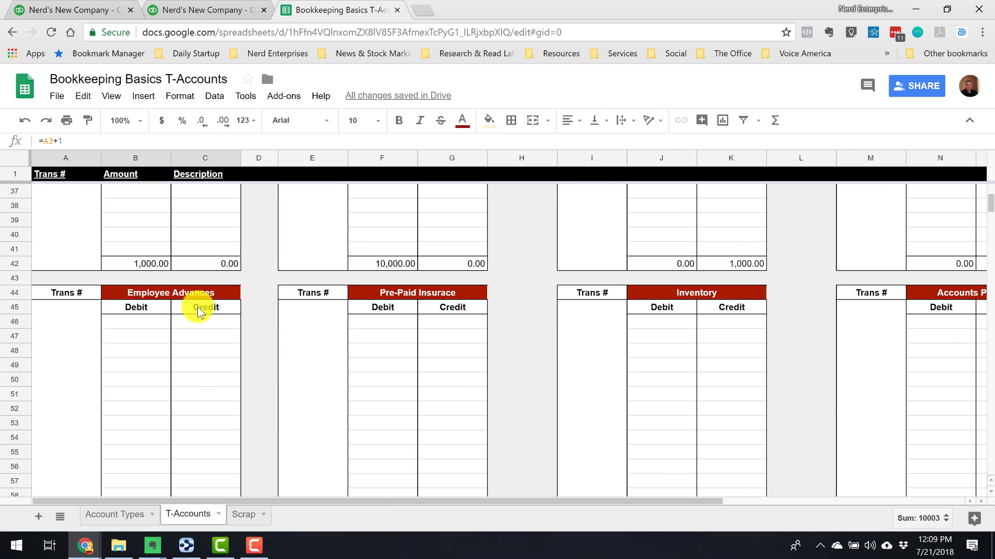
# Step: Post transaction 3 to the Accounts Receivable T-account as a credit of 10,000 in the first free row
pyautogui.scroll(5, 198, 306)
pyautogui.click(321, 307)
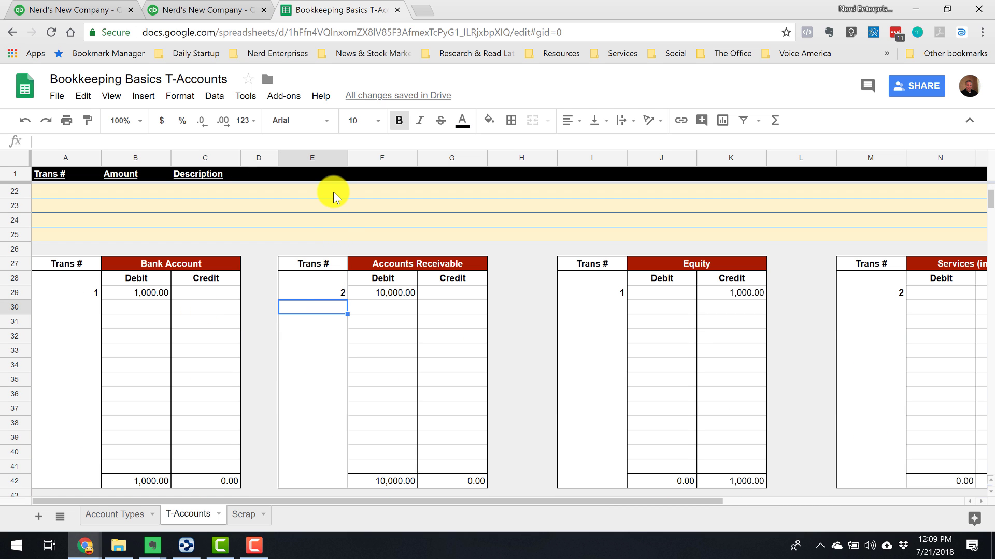
pyautogui.write('3')
pyautogui.press('Tab')
pyautogui.press('Tab')
pyautogui.write('10')
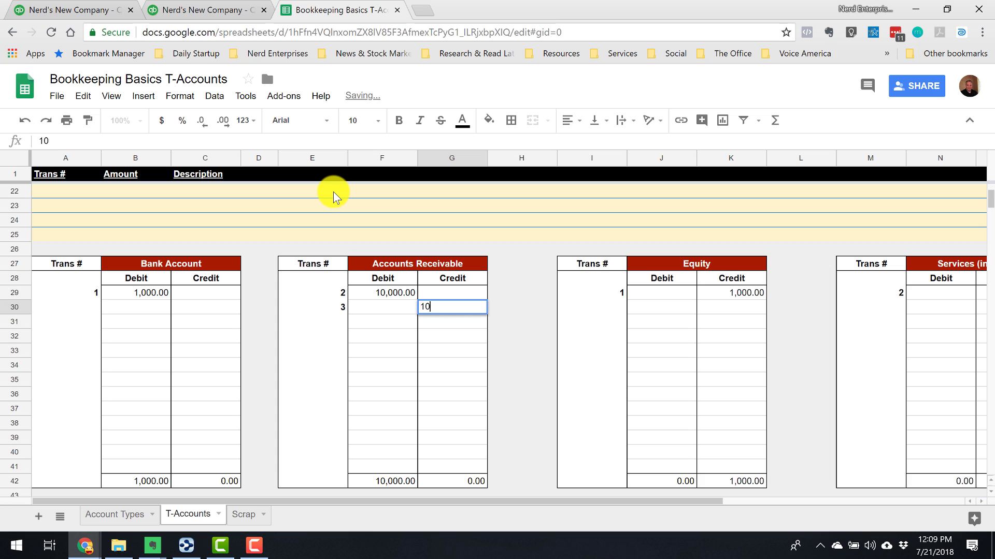
pyautogui.write(',00000')
pyautogui.press('Left')
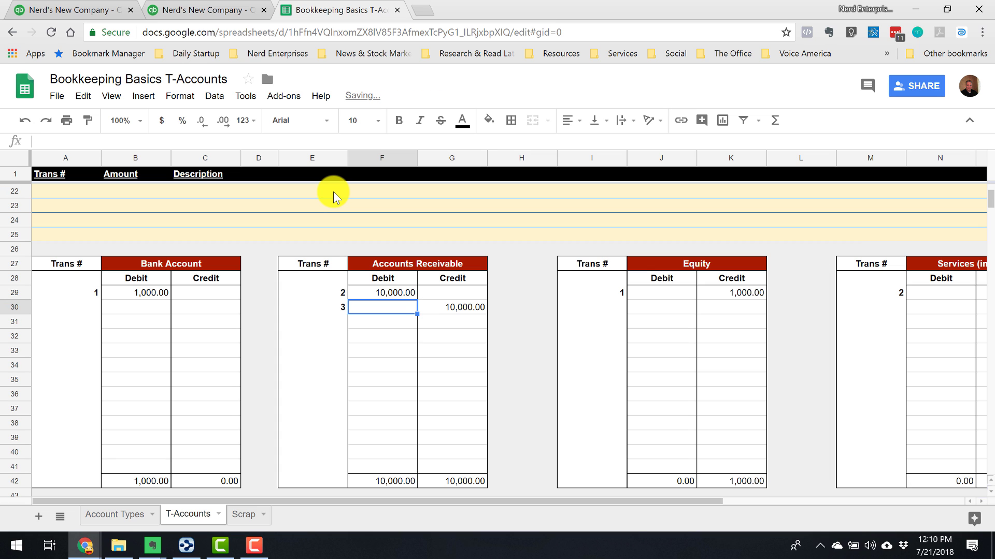
# Step: Post transaction 3 to the Bank Account T-account as a debit of 10,000 in the first free row
pyautogui.press('Left')
pyautogui.press('Left')
pyautogui.press('Left')
pyautogui.press('Left')
pyautogui.press('Left')
pyautogui.write('3')
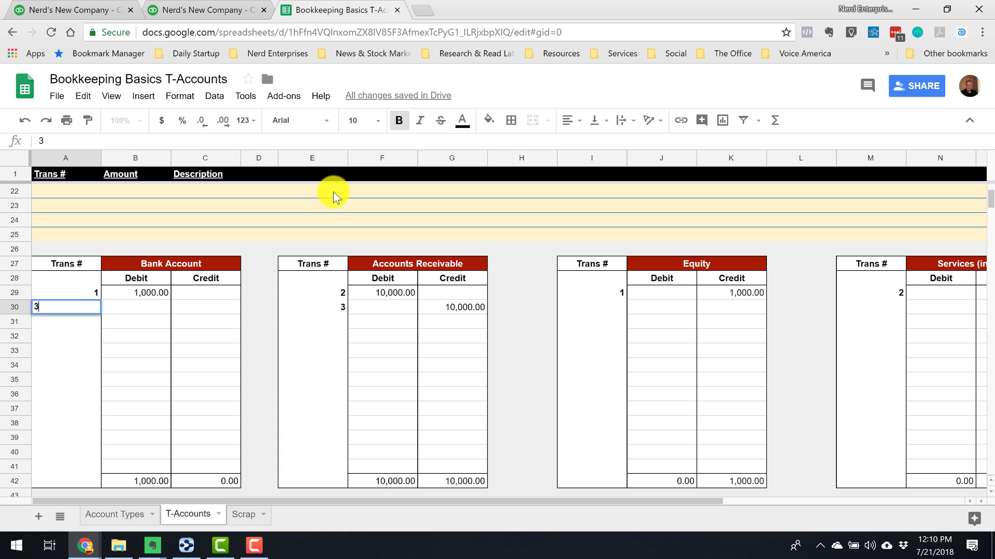
pyautogui.press('Tab')
pyautogui.write('10000')
pyautogui.press('Tab')
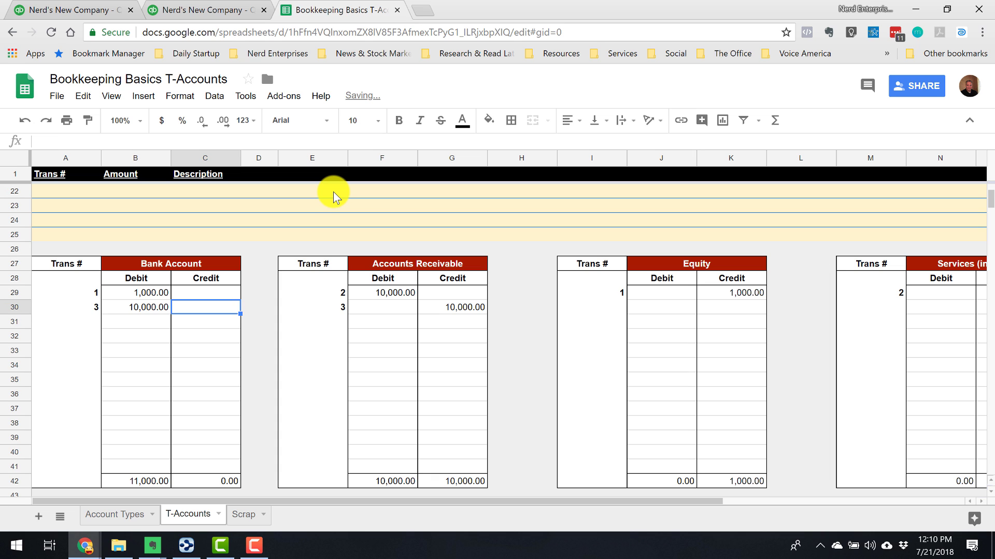
# Step: Check the totals row across the Accounts Receivable, Equity and Services (income) T-accounts
pyautogui.press('Left')
pyautogui.press('Left')
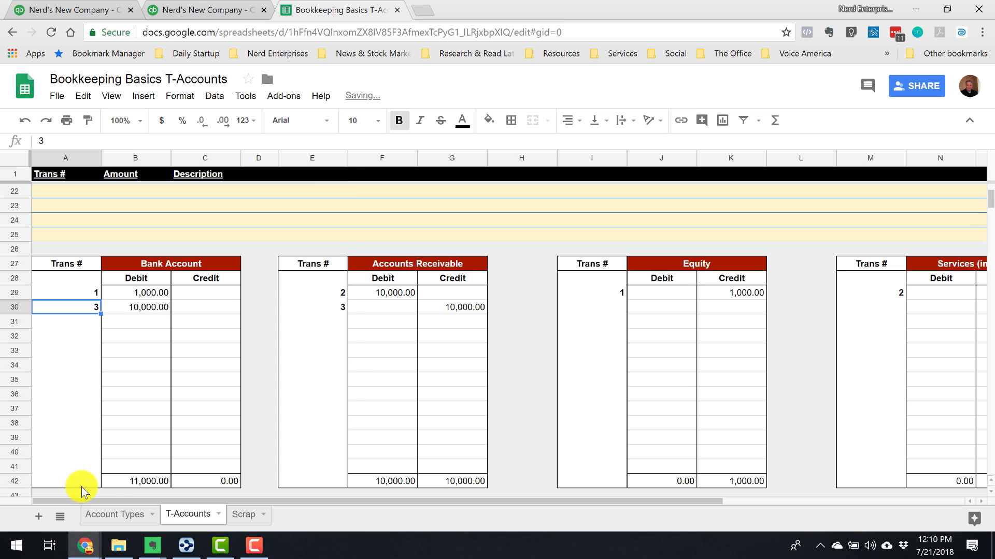
pyautogui.click(471, 481)
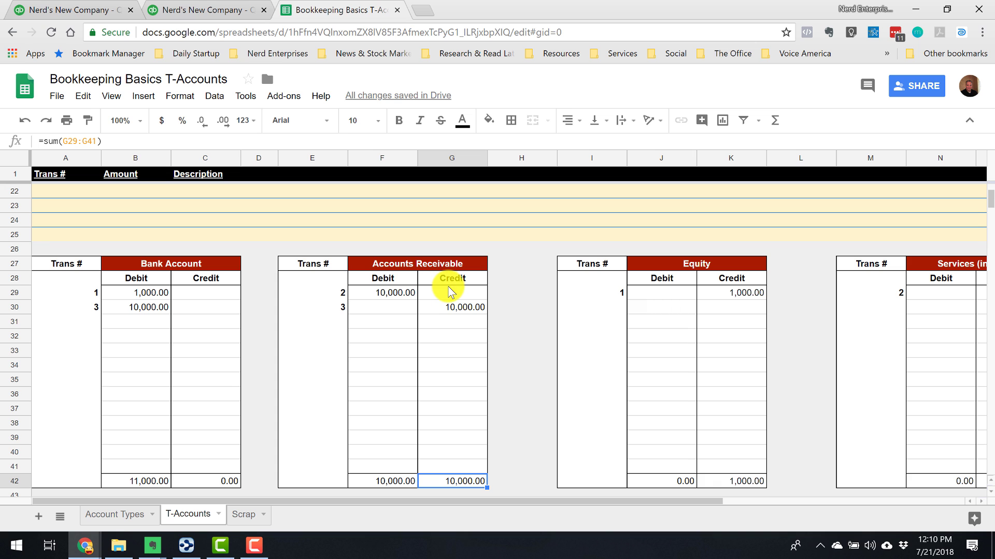
pyautogui.press('Right')
pyautogui.press('Right')
pyautogui.press('Right')
pyautogui.press('Right')
pyautogui.press('Right')
pyautogui.press('Right')
pyautogui.press('Right')
pyautogui.press('Right')
pyautogui.press('Right')
pyautogui.press('Right')
pyautogui.press('Right')
pyautogui.press('Right')
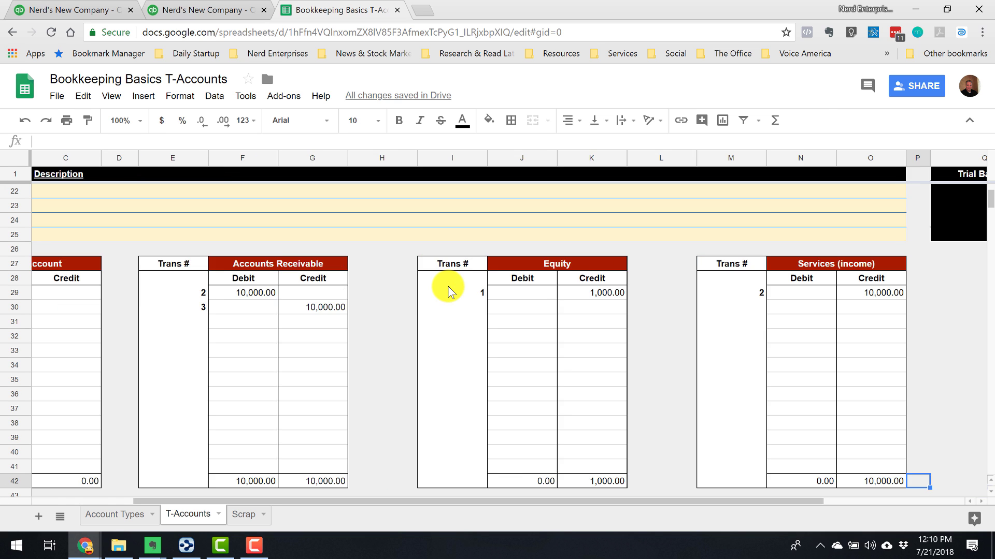
# Step: Examine the debits and credits for each account in the Trial Balance and compare the two column totals
pyautogui.hotkey('ctrl', 'Up')
pyautogui.press('Down')
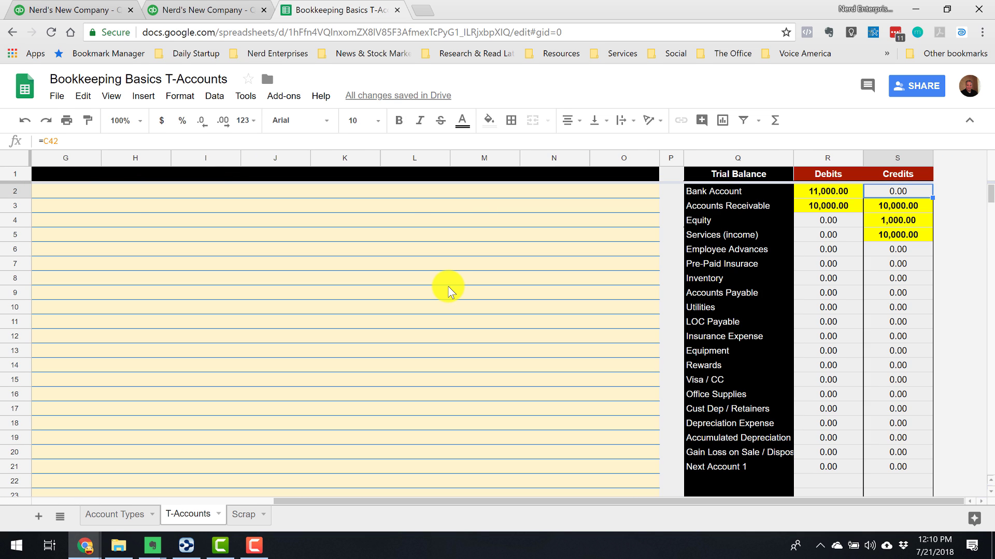
pyautogui.press('Left')
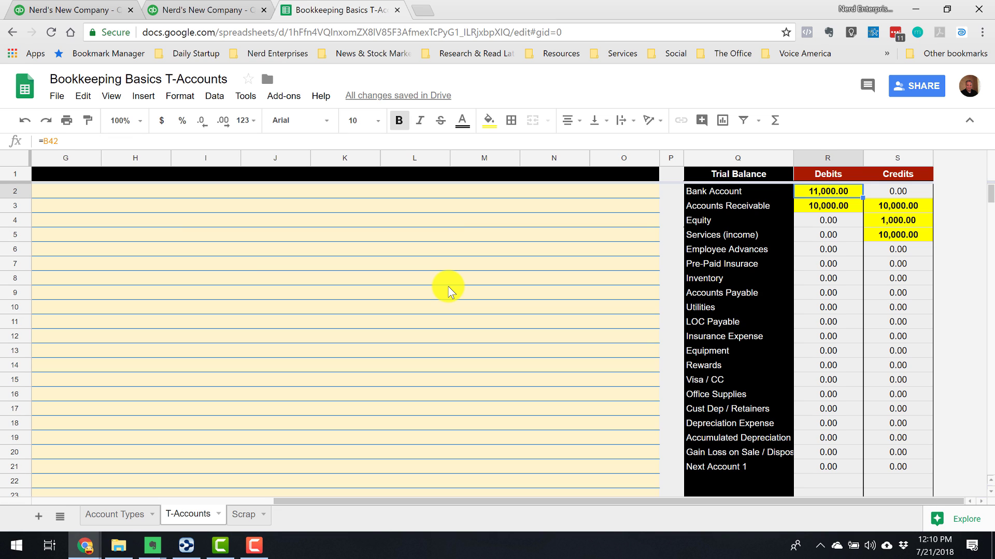
pyautogui.press('Down')
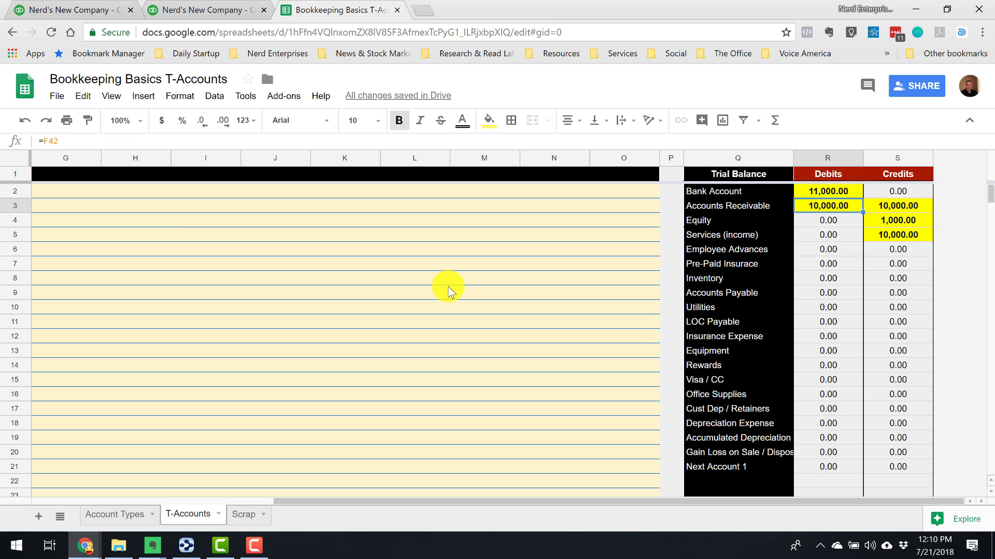
pyautogui.press('Right')
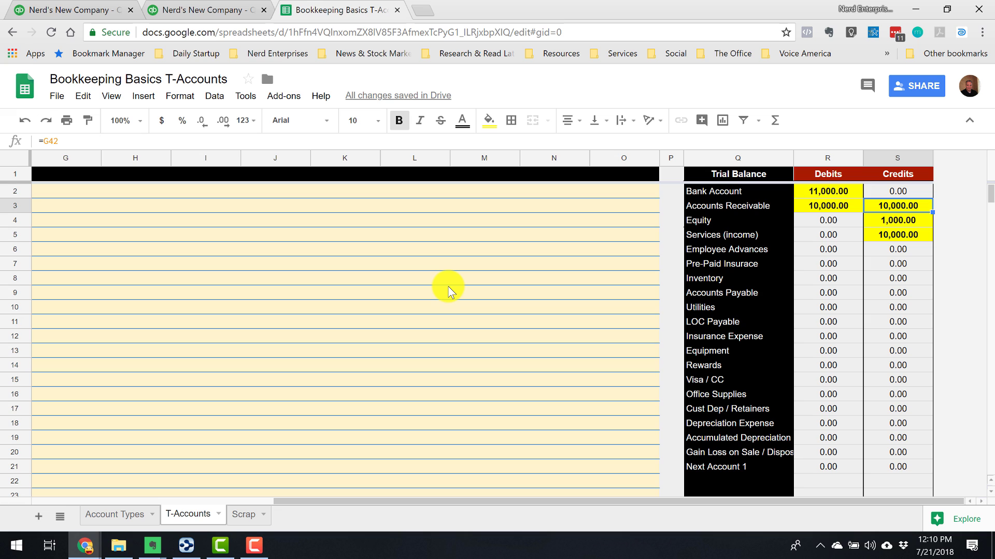
pyautogui.press('Up')
pyautogui.press('Left')
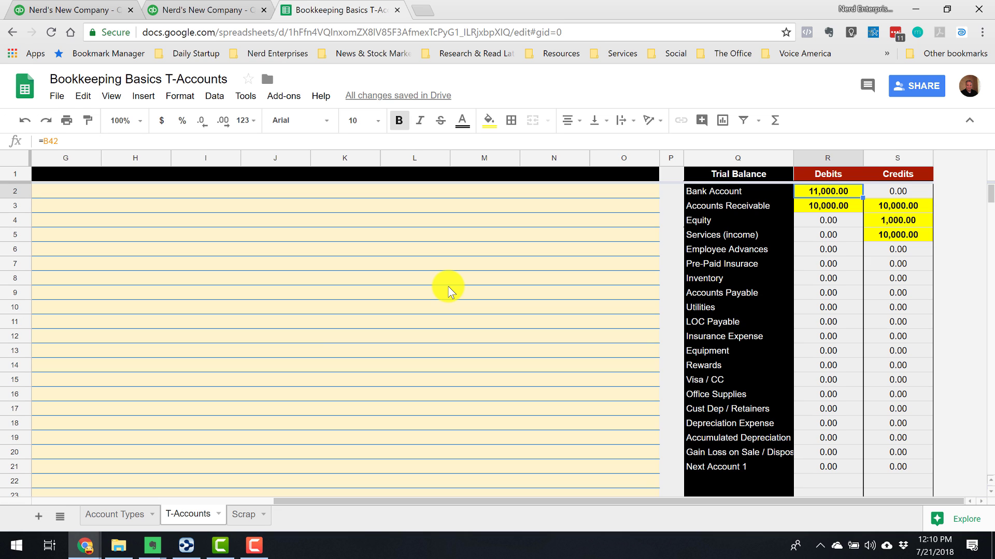
pyautogui.press('Right')
pyautogui.press('Down')
pyautogui.press('Down')
pyautogui.press('Down')
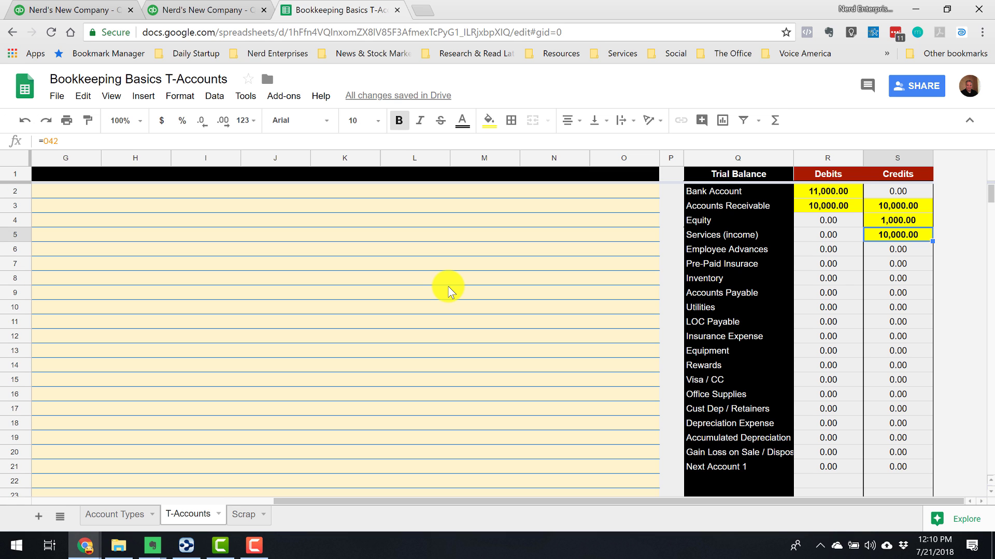
pyautogui.hotkey('ctrl', 'Down')
pyautogui.hotkey('ctrl', 'Down')
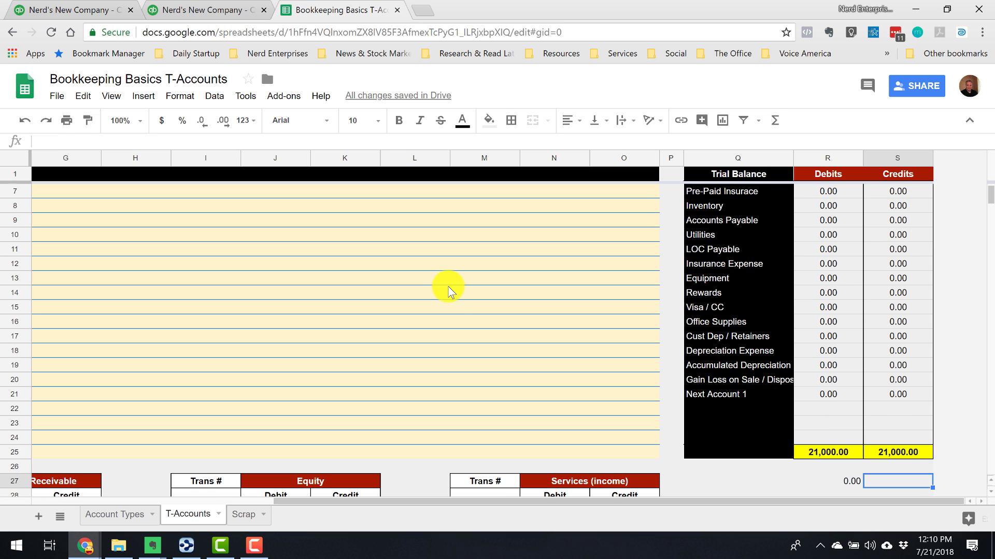
# Step: Return to the Bank Account T-account, check its transaction 3 debit, and select the next free debit cell
pyautogui.press('Home')
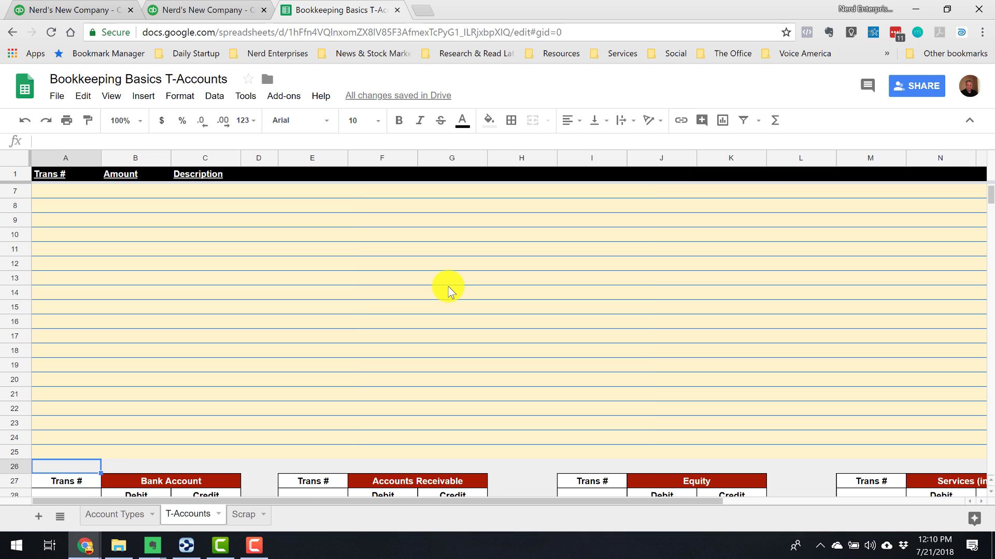
pyautogui.press('Down')
pyautogui.press('Down')
pyautogui.press('Down')
pyautogui.press('Down')
pyautogui.press('Down')
pyautogui.press('Down')
pyautogui.press('Down')
pyautogui.press('Down')
pyautogui.press('Down')
pyautogui.press('Right')
pyautogui.hotkey('ctrl', 'Up')
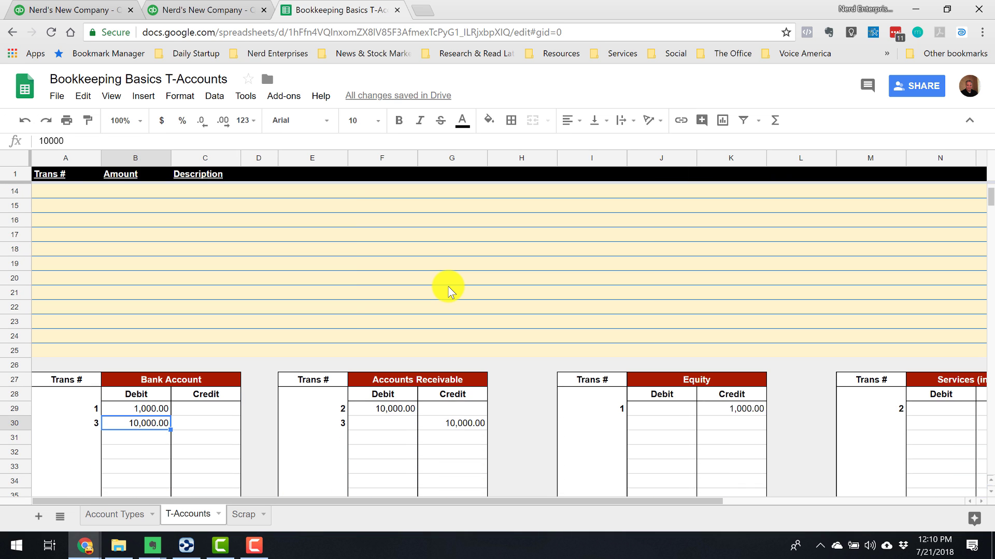
pyautogui.press('Down')
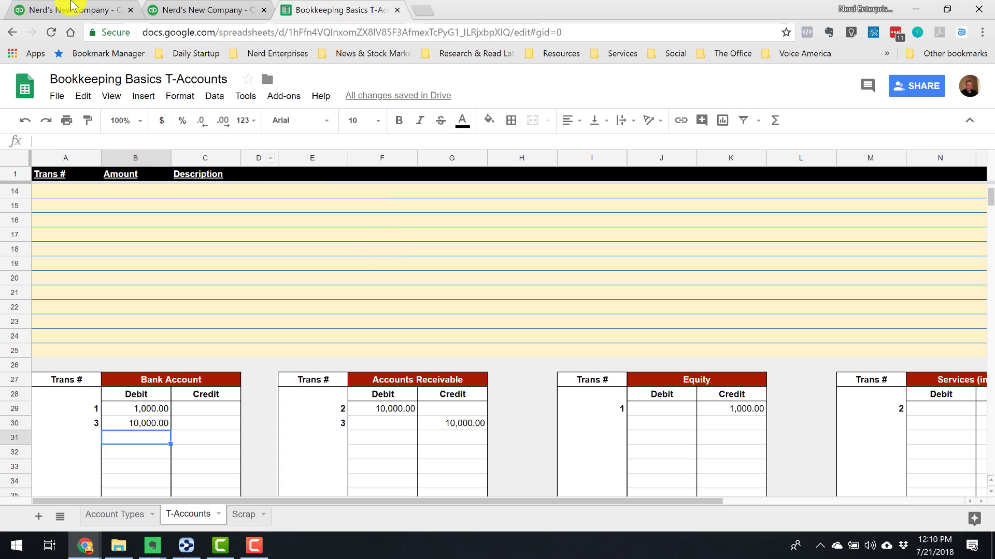
# Step: Review transaction 4, the purchase of a computer for the office, in the transaction list
pyautogui.scroll(4, 147, 251)
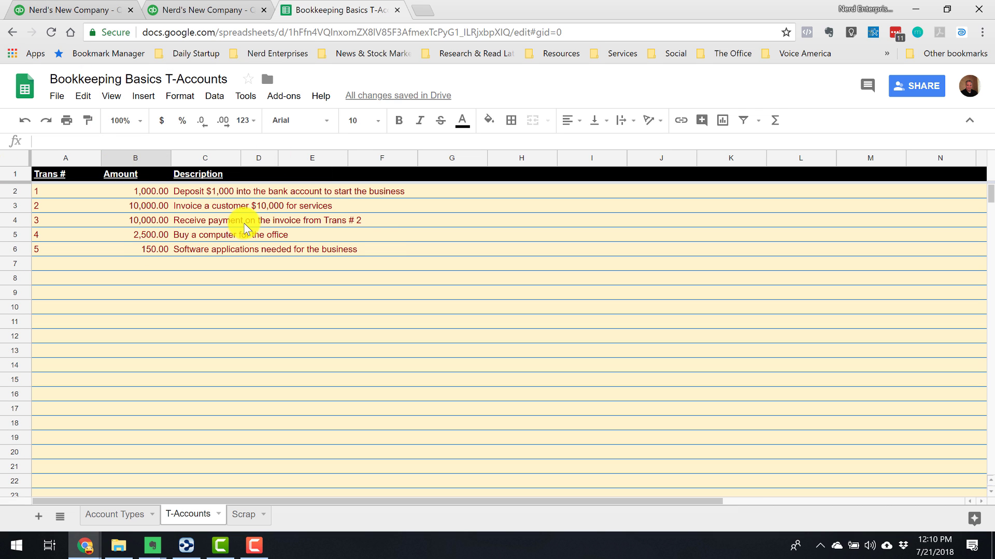
pyautogui.click(193, 235)
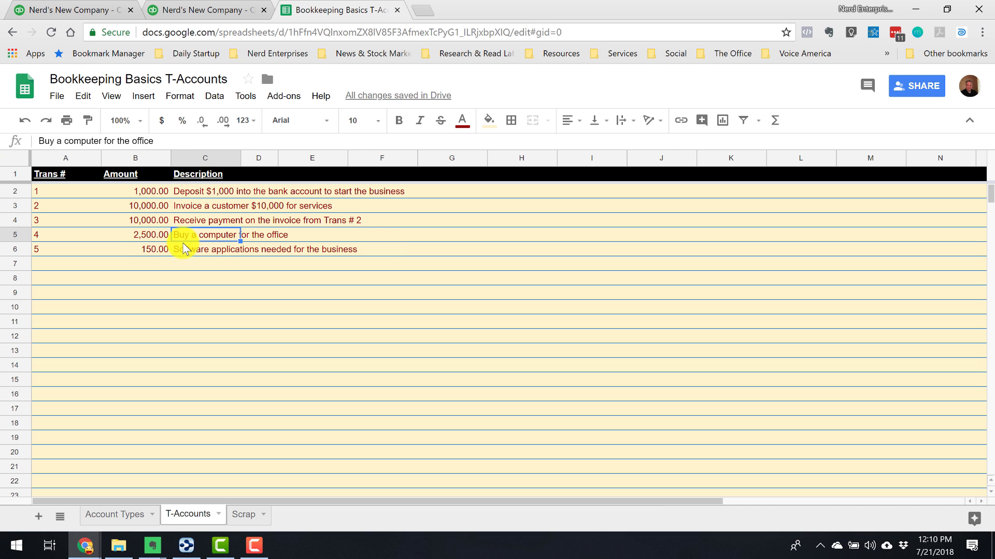
pyautogui.click(38, 234)
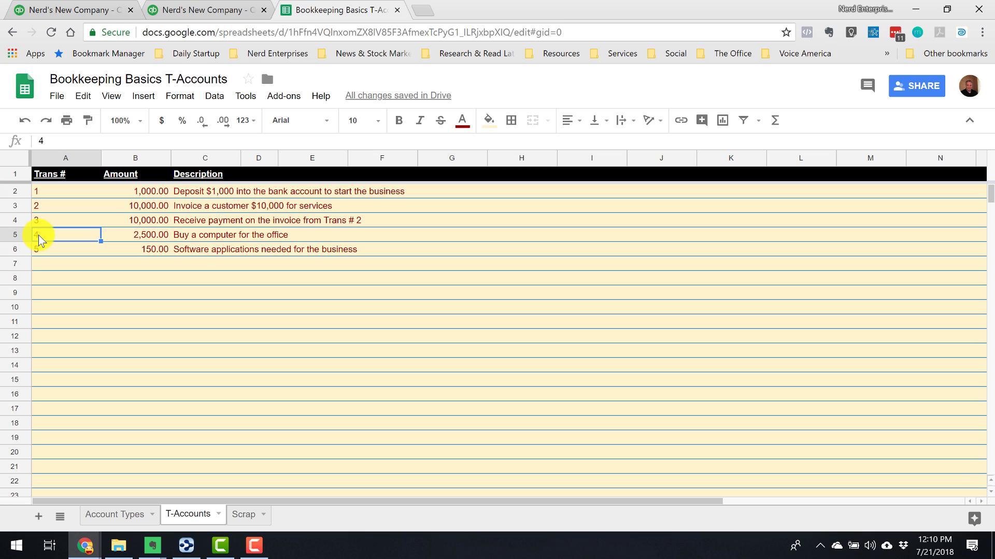
# Step: On the Account Types sheet, label the first three columns No., Account Types and Example in row 1
pyautogui.click(162, 238)
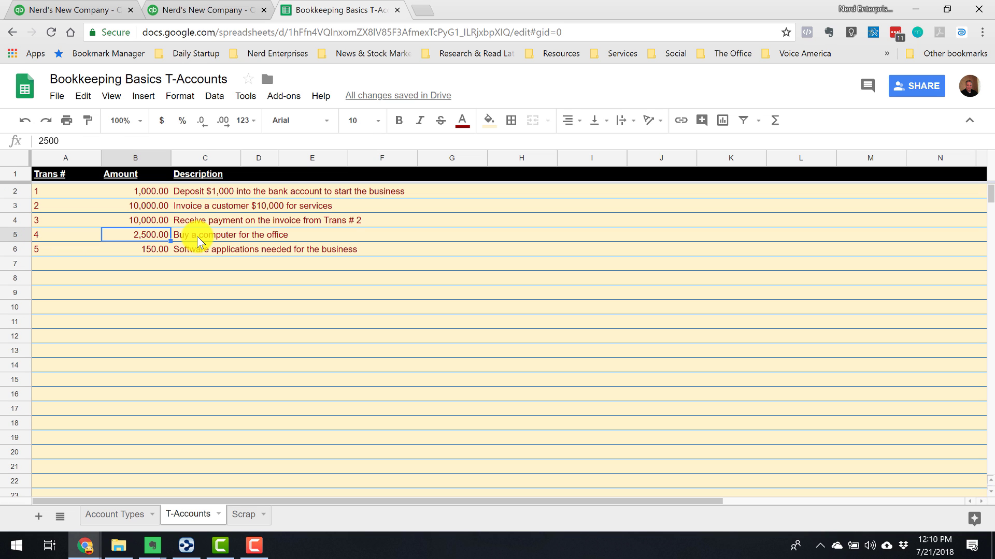
pyautogui.click(104, 516)
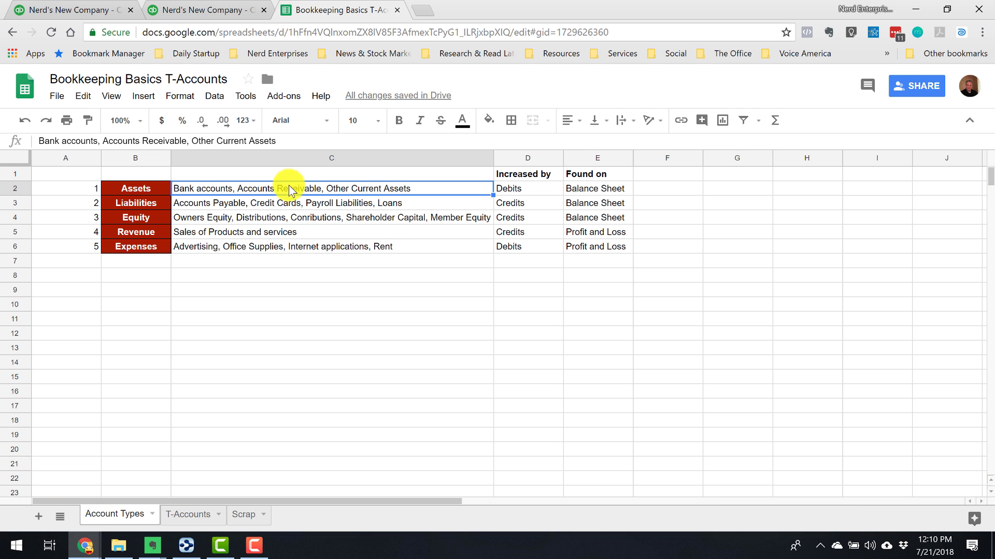
pyautogui.click(283, 173)
pyautogui.write('Example')
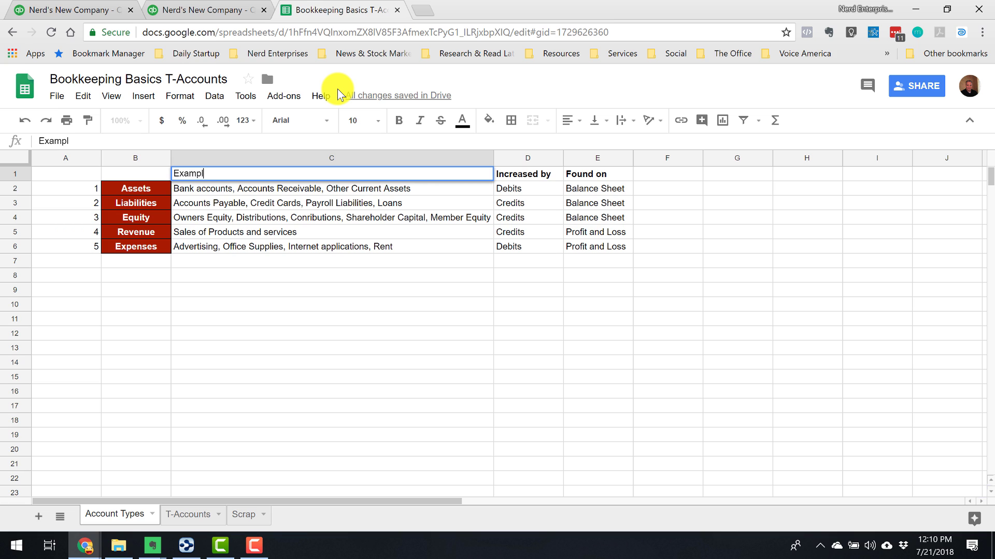
pyautogui.press('Left')
pyautogui.press('Left')
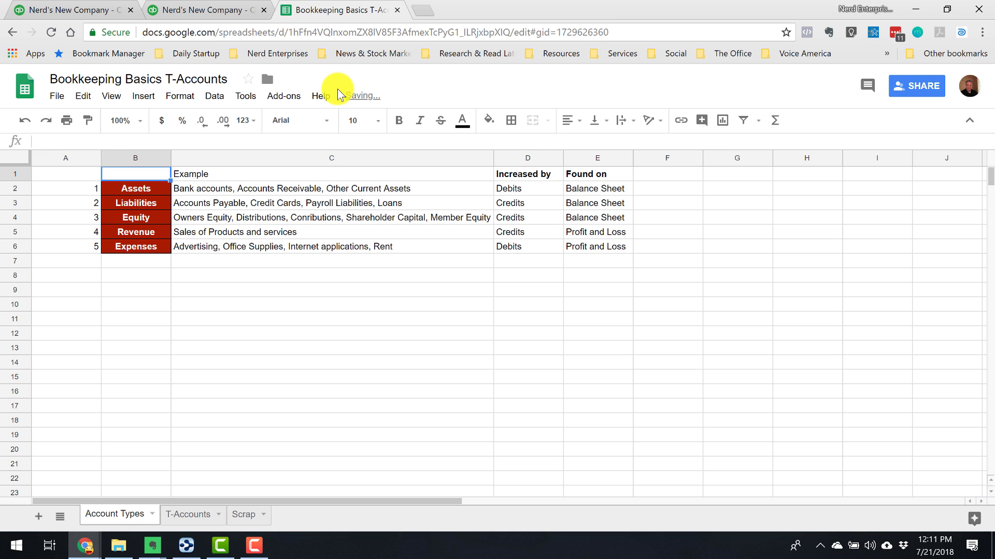
pyautogui.write('No.')
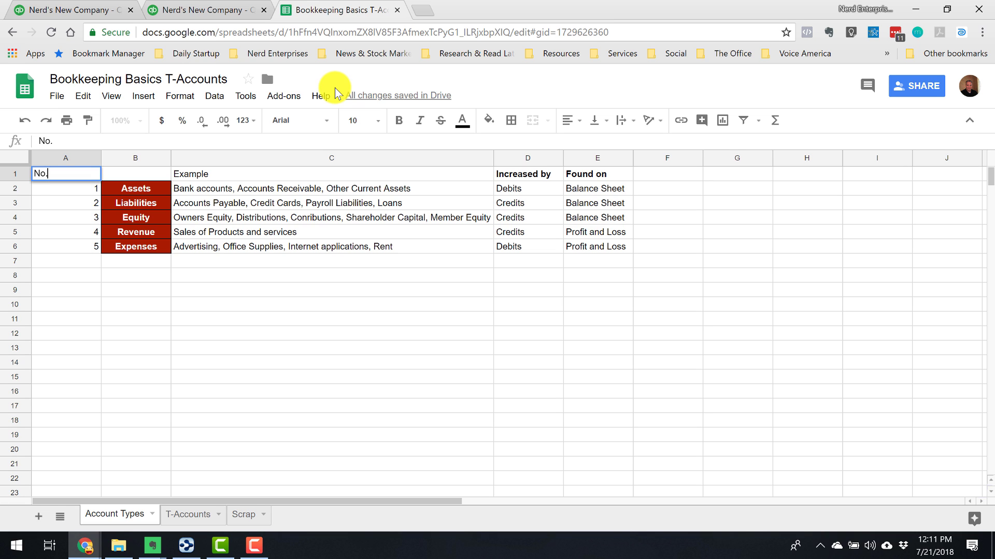
pyautogui.press('Right')
pyautogui.write('Account ')
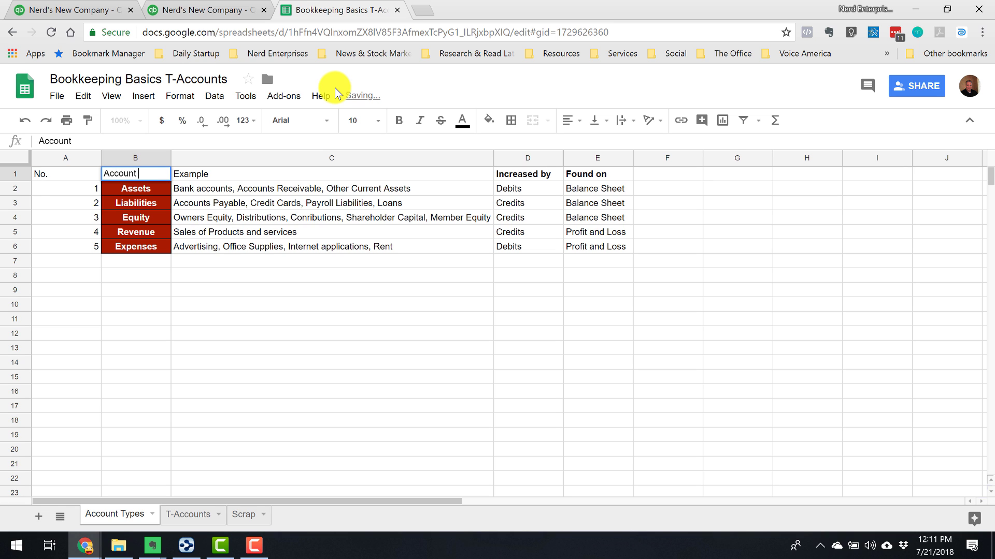
pyautogui.write('Types')
pyautogui.press('Left')
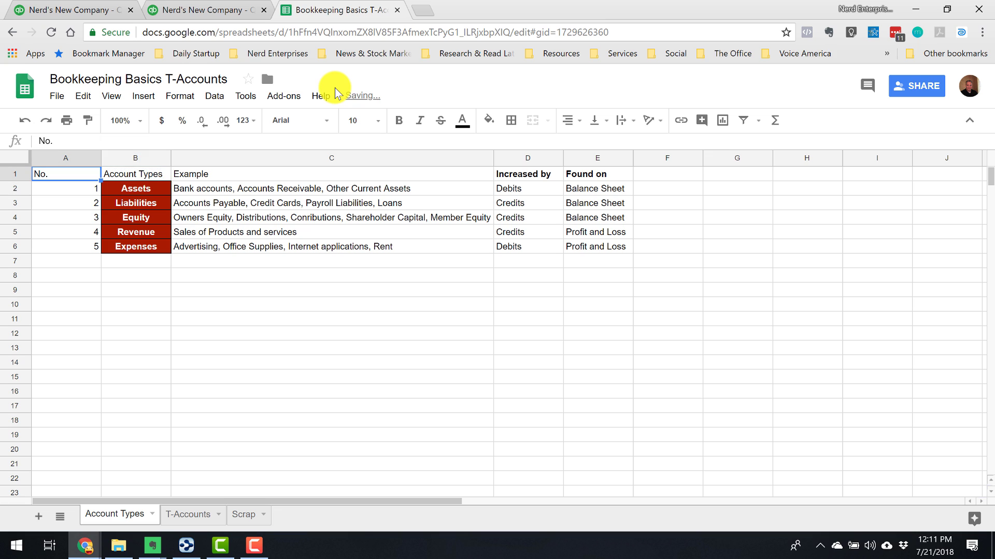
# Step: Bold the No., Account Types and Example headings in row 1
pyautogui.hotkey('shift', 'Right')
pyautogui.hotkey('shift', 'Right')
pyautogui.hotkey('ctrl', 'b')
pyautogui.press('Left')
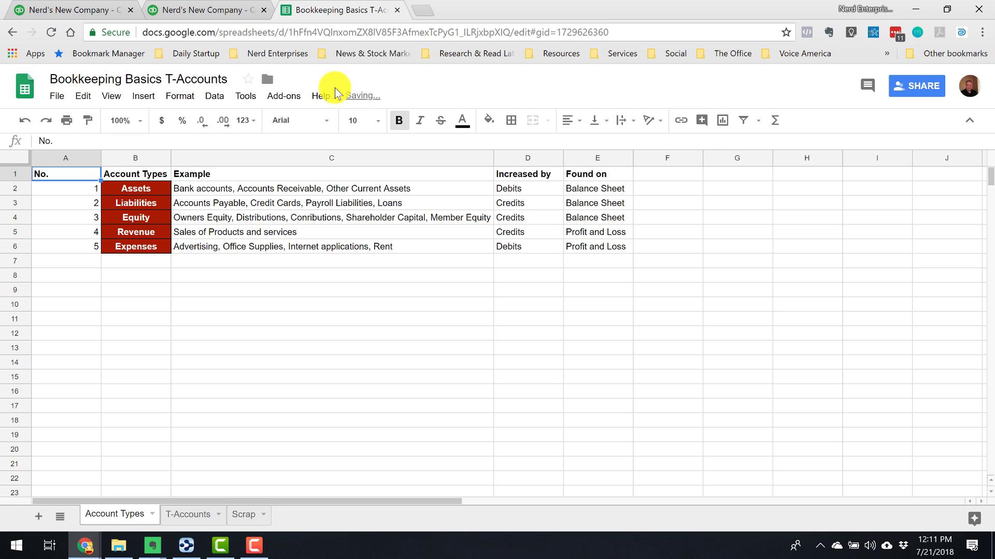
# Step: Review the example accounts in the Assets row and which entry type increases them
pyautogui.press('Down')
pyautogui.press('Right')
pyautogui.press('Up')
pyautogui.press('Right')
pyautogui.press('Down')
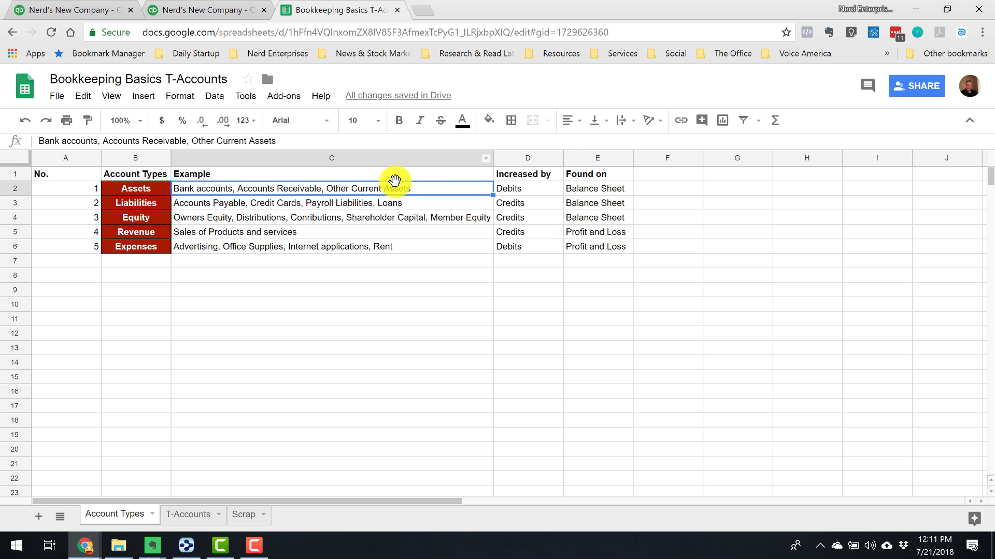
pyautogui.click(528, 190)
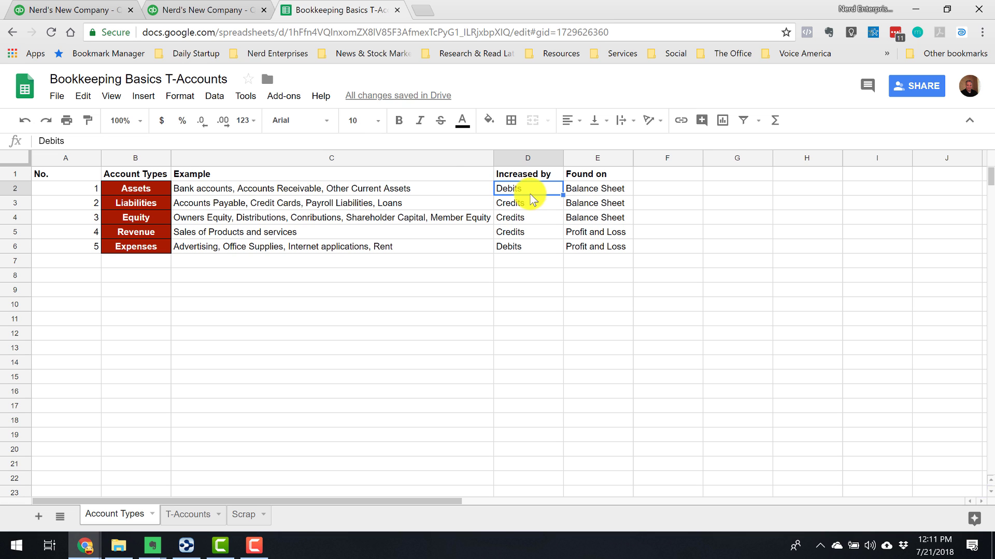
pyautogui.click(430, 188)
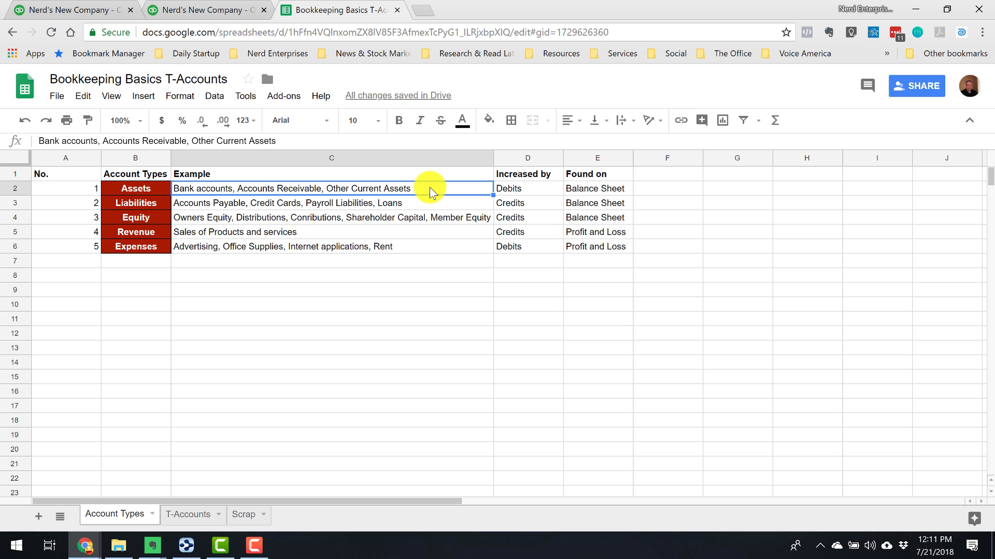
# Step: Compare the Liabilities examples and the entry type that increases them with the Assets and Expenses examples
pyautogui.click(317, 203)
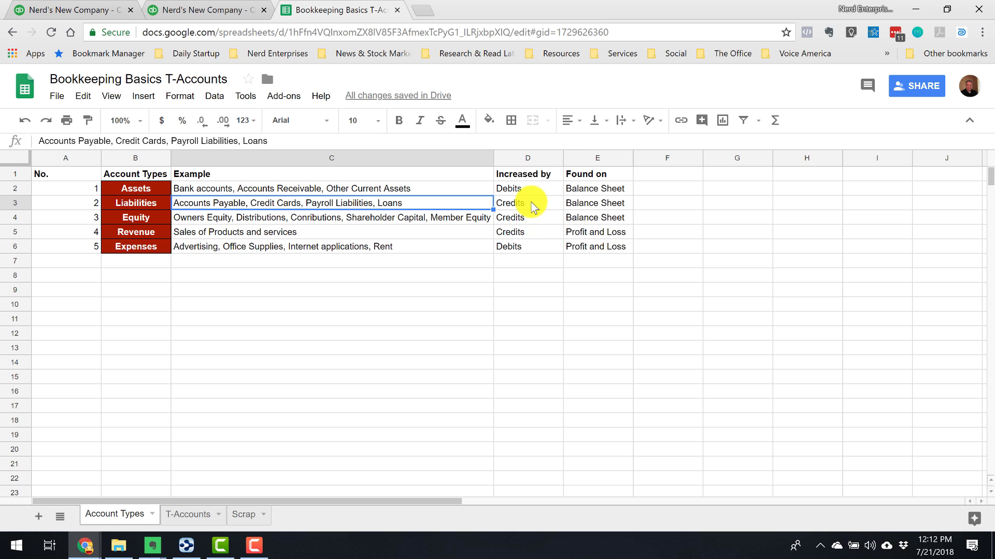
pyautogui.click(526, 204)
pyautogui.click(316, 204)
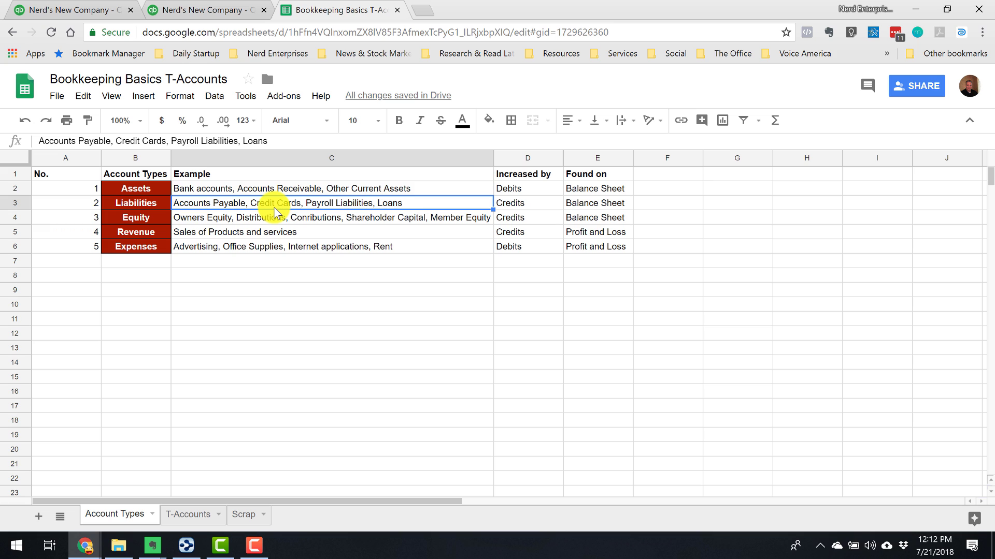
pyautogui.click(381, 191)
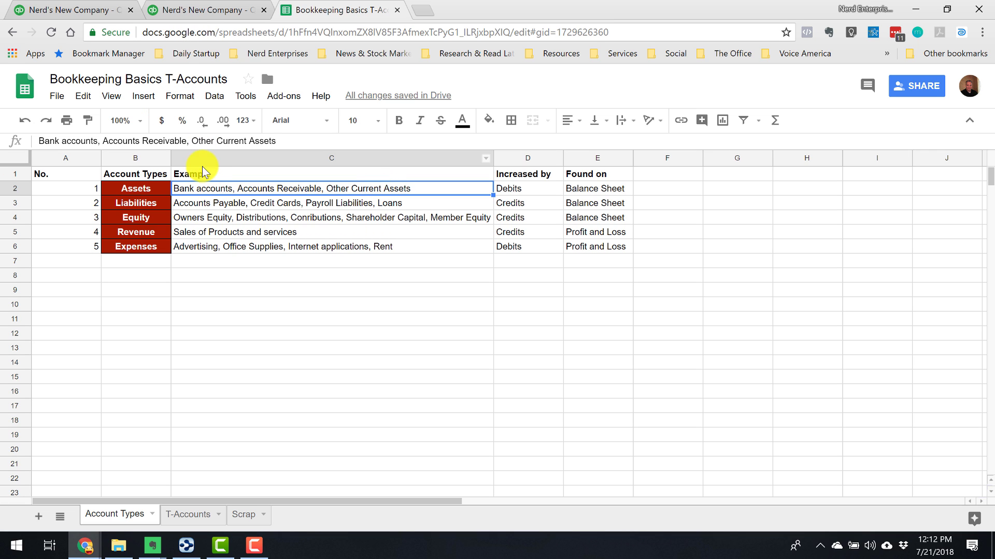
pyautogui.click(276, 247)
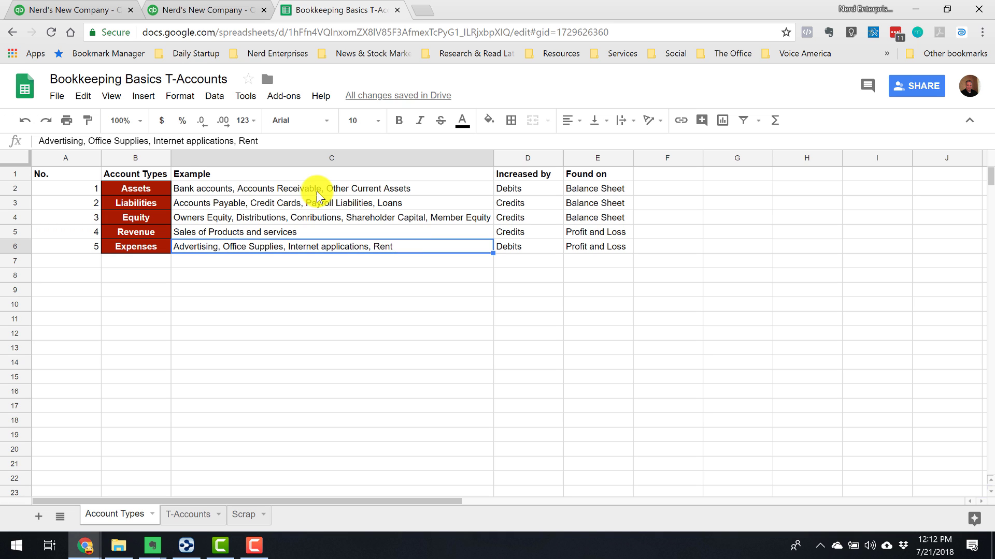
pyautogui.click(274, 189)
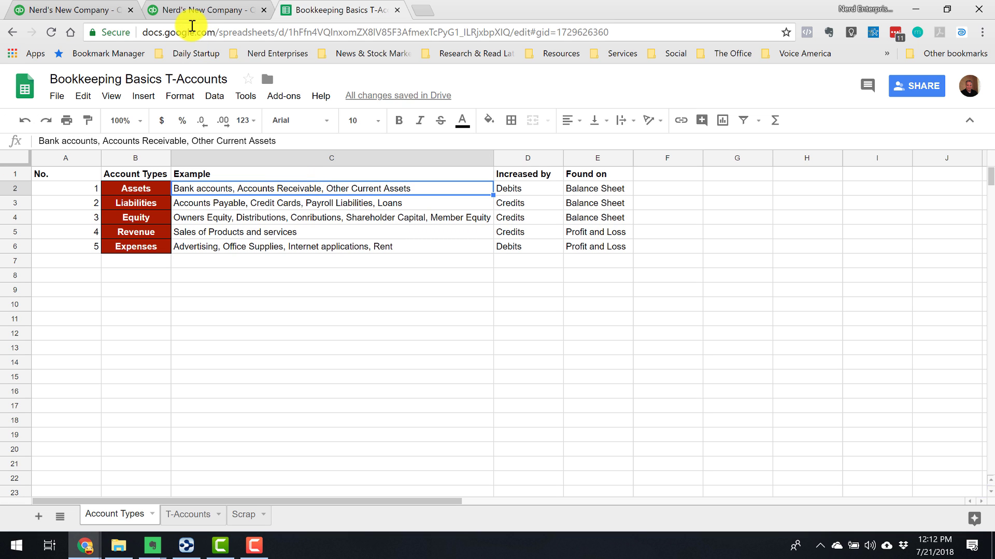
# Step: In the Bank Account T-account on the T-Accounts sheet, post transaction 4 as a credit of 2500
pyautogui.click(193, 515)
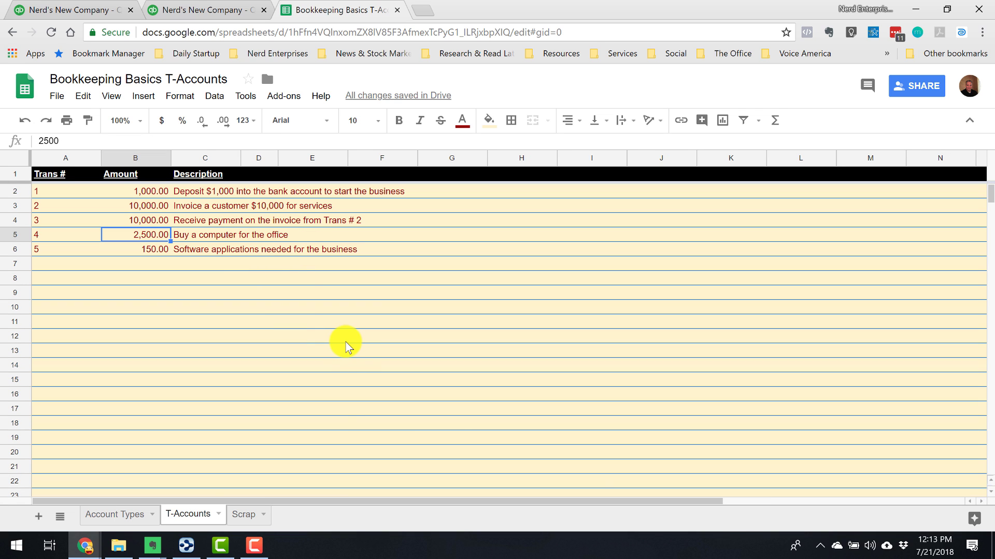
pyautogui.scroll(-6, 359, 363)
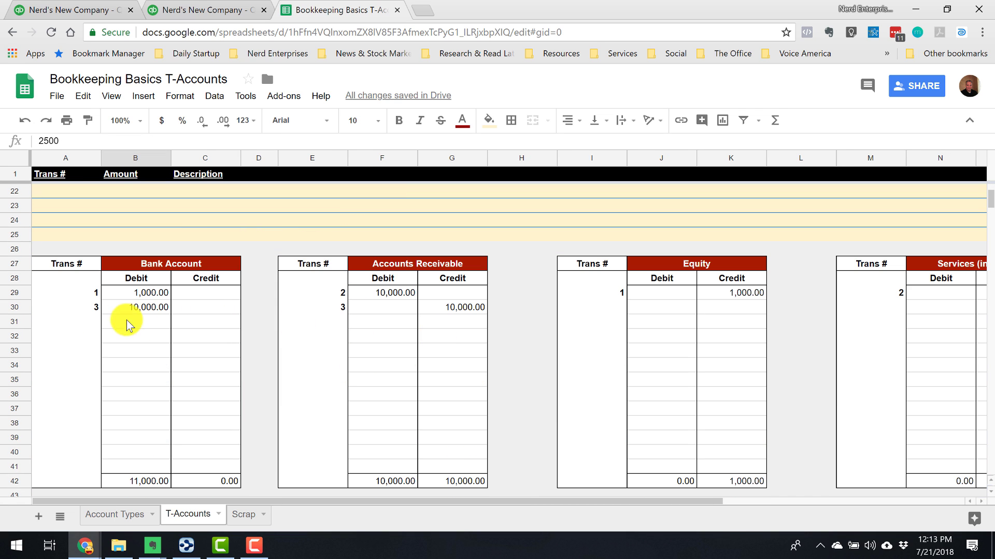
pyautogui.click(98, 323)
pyautogui.write('4')
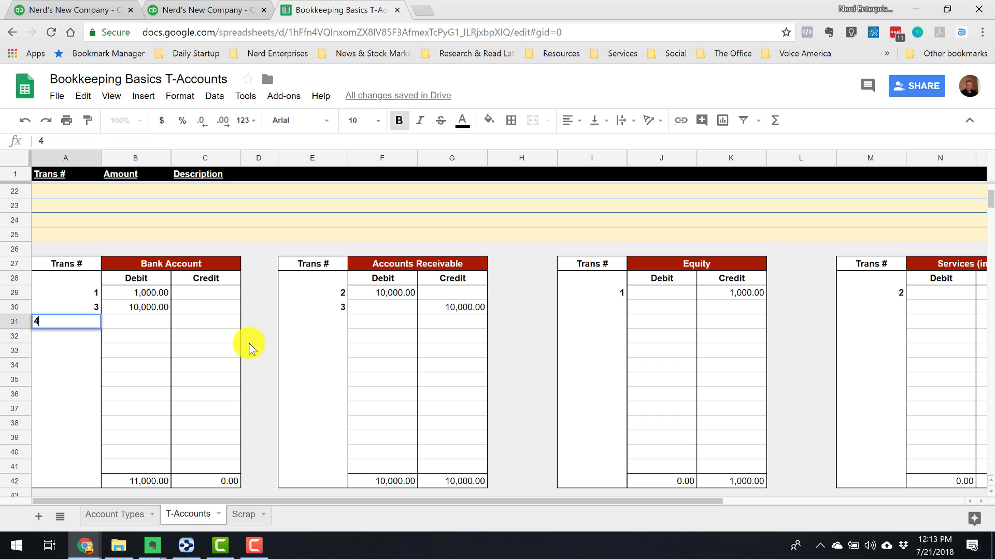
pyautogui.press('Tab')
pyautogui.press('Tab')
pyautogui.write('2500')
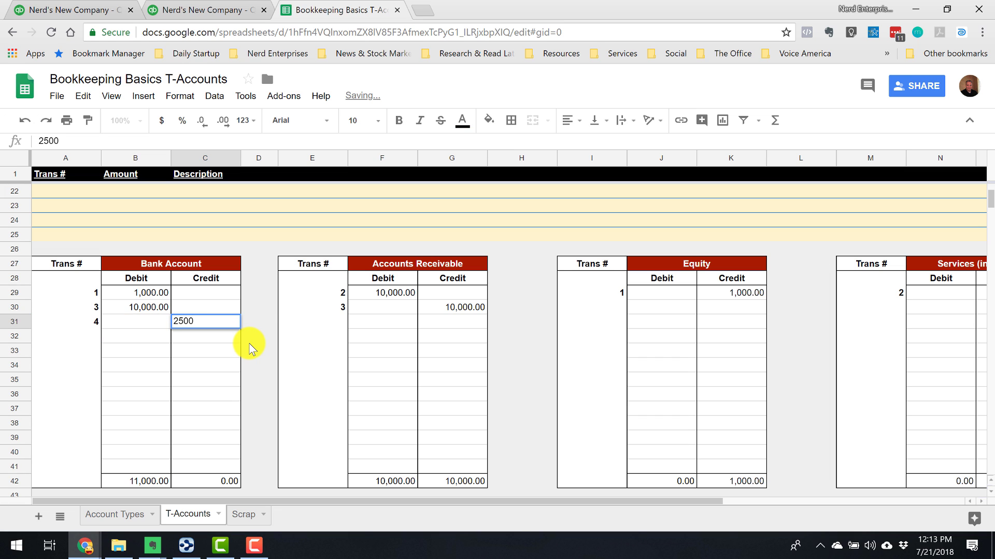
pyautogui.press('Right')
pyautogui.press('Left')
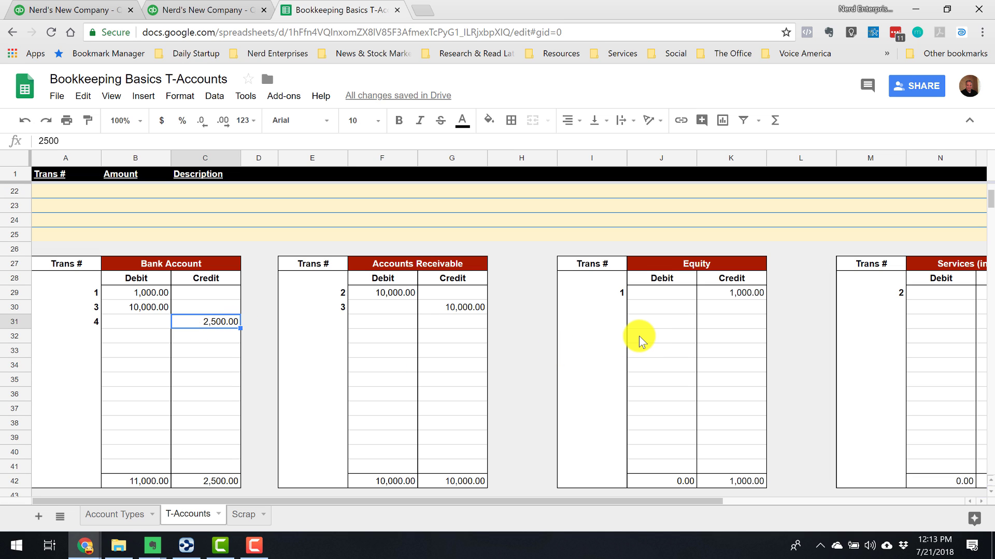
# Step: Look through the Trial Balance account list and the T-accounts for an unused one suited to the computer purchase
pyautogui.press('Right')
pyautogui.press('Right')
pyautogui.press('Right')
pyautogui.press('Right')
pyautogui.press('Right')
pyautogui.press('Right')
pyautogui.press('Right')
pyautogui.press('Right')
pyautogui.press('Right')
pyautogui.press('Right')
pyautogui.press('Right')
pyautogui.press('Right')
pyautogui.press('Right')
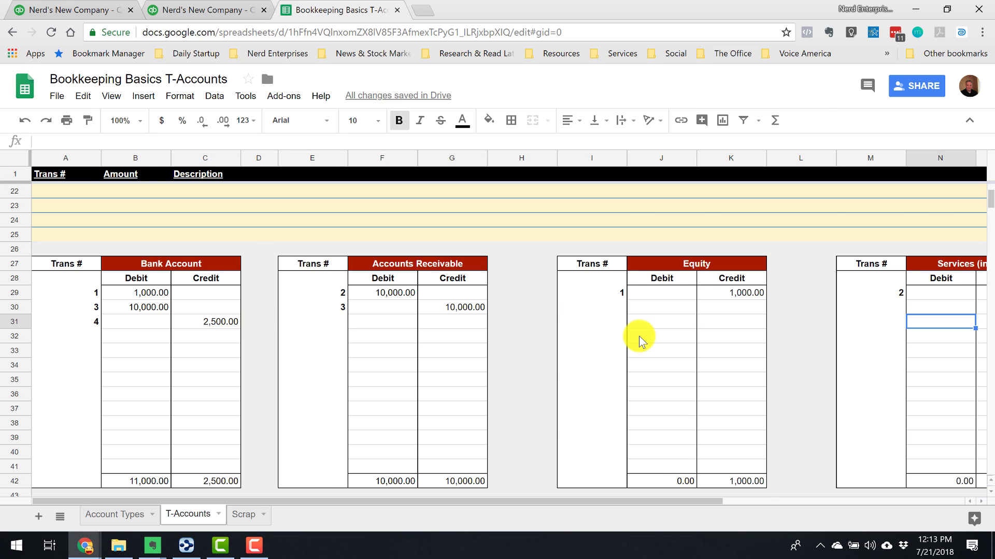
pyautogui.press('Right')
pyautogui.scroll(5, 756, 334)
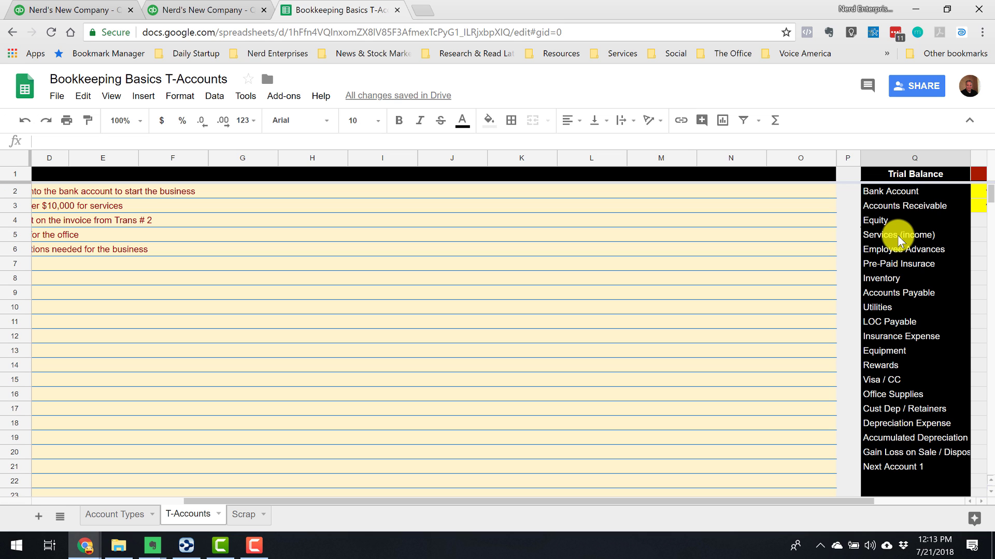
pyautogui.click(573, 306)
pyautogui.scroll(-5, 580, 307)
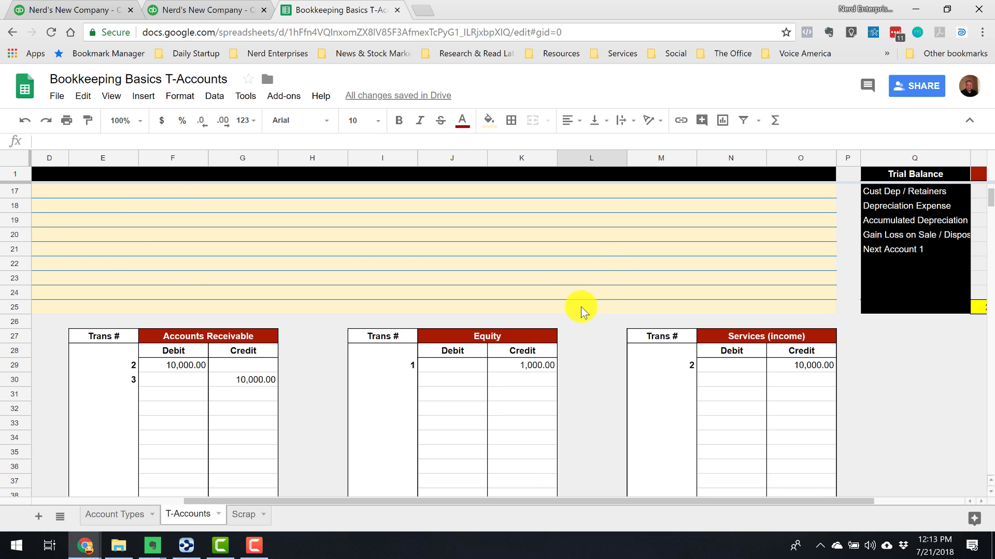
pyautogui.click(629, 328)
pyautogui.scroll(-4, 629, 327)
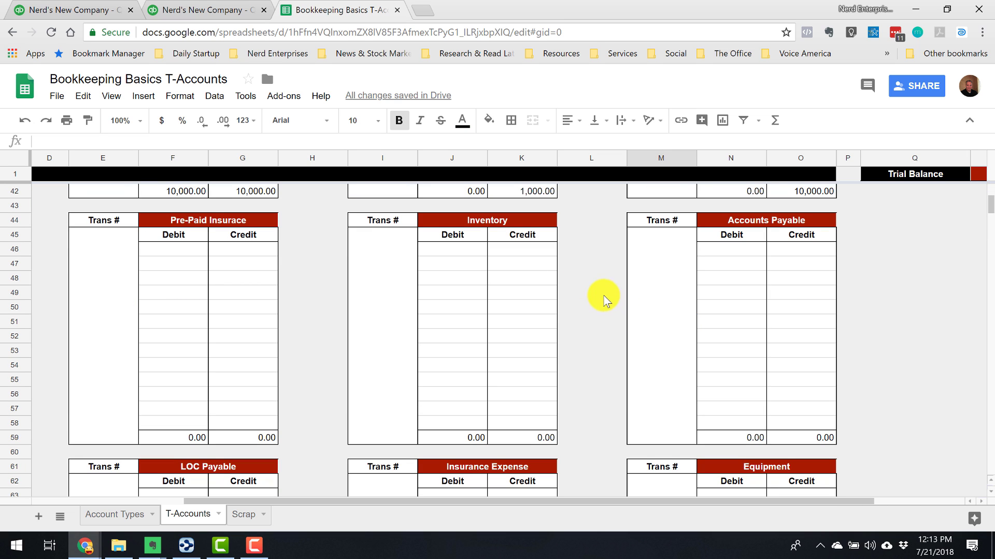
# Step: Rename the Pre-Paid Insurace T-account to Computer Equipment and select its first transaction number cell
pyautogui.click(193, 220)
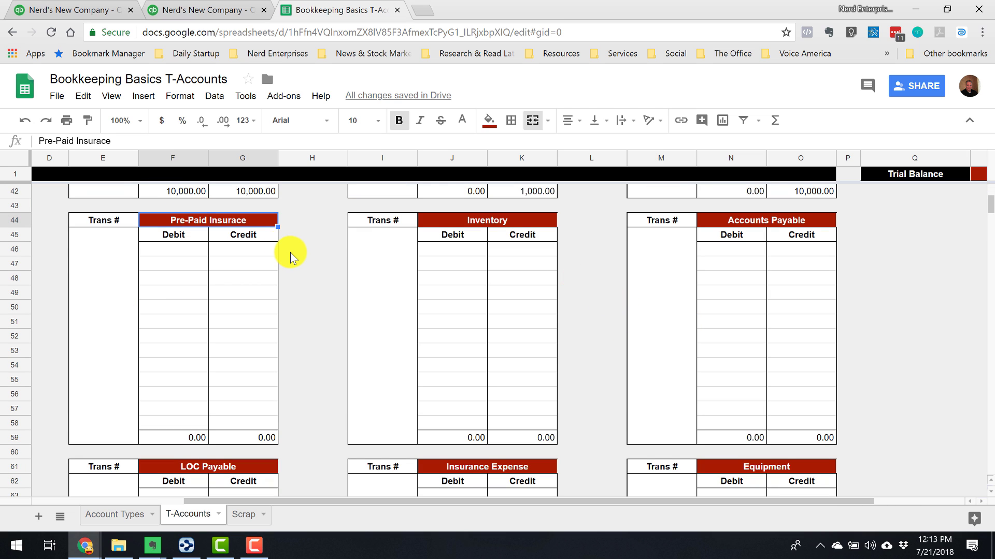
pyautogui.write('Computer Eqiupment')
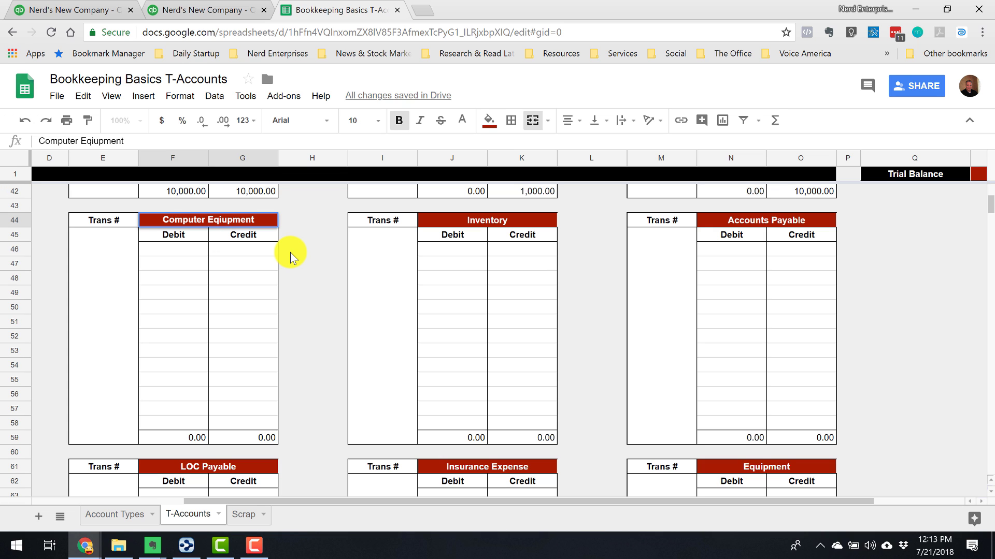
pyautogui.press('Escape')
pyautogui.write('C')
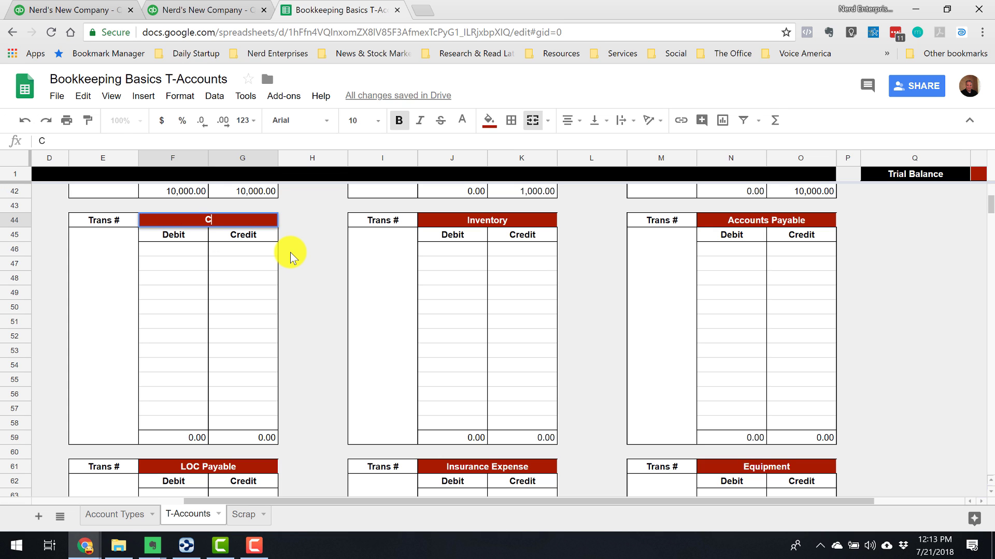
pyautogui.write('omputer E')
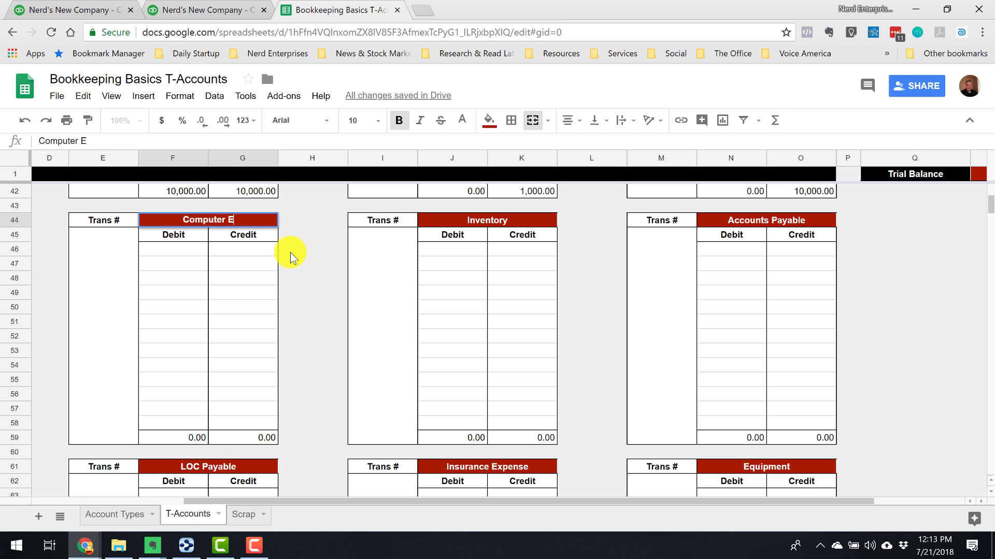
pyautogui.write('quipment')
pyautogui.press('Return')
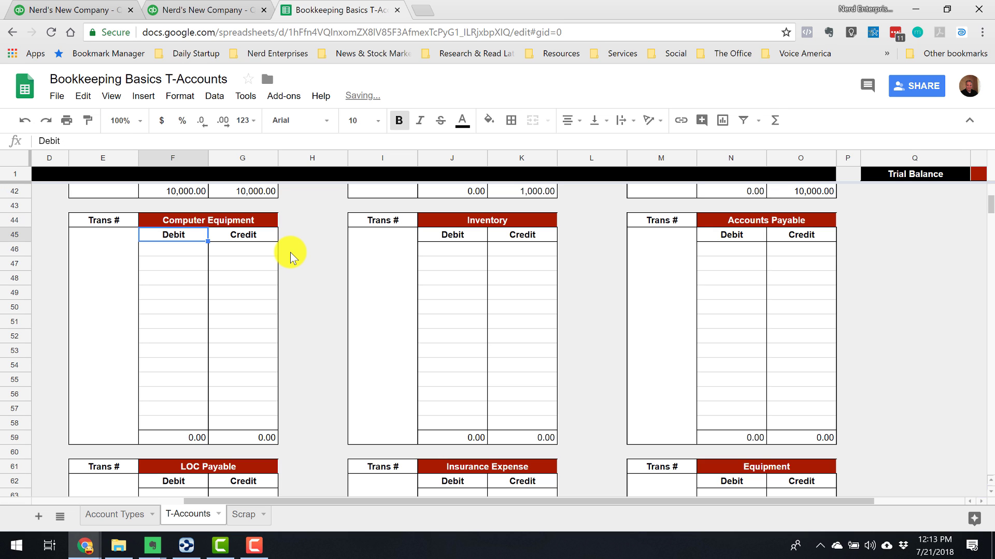
pyautogui.press('Left')
pyautogui.press('Down')
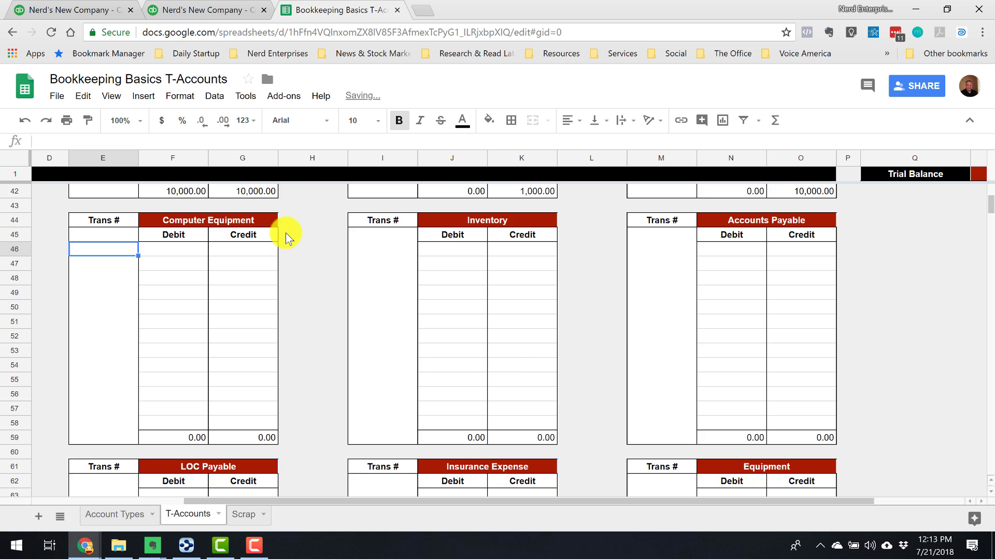
# Step: Check the account names in the Trial Balance, then recheck transaction 4's amount and its Bank Account credit
pyautogui.scroll(5, 285, 232)
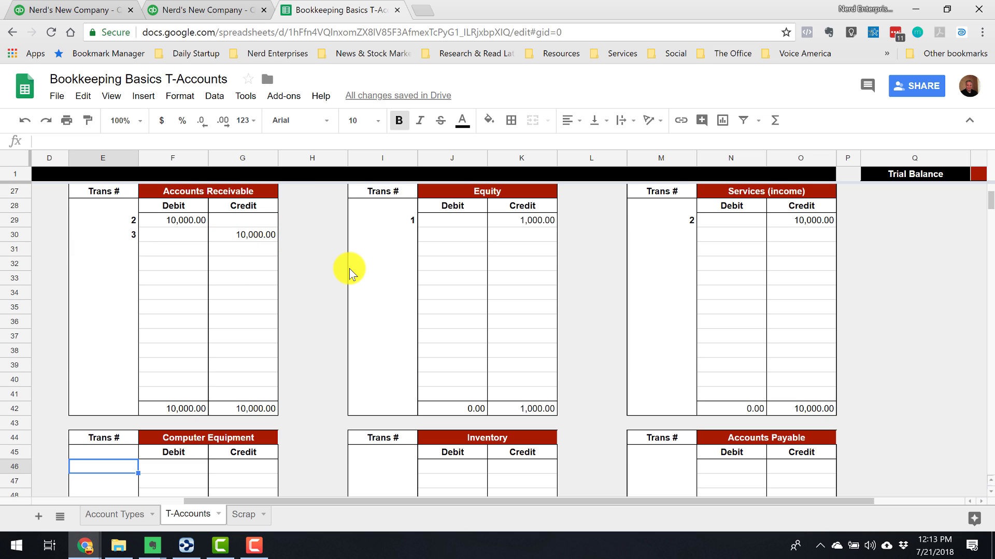
pyautogui.scroll(5, 350, 271)
pyautogui.scroll(-5, 353, 275)
pyautogui.scroll(8, 356, 278)
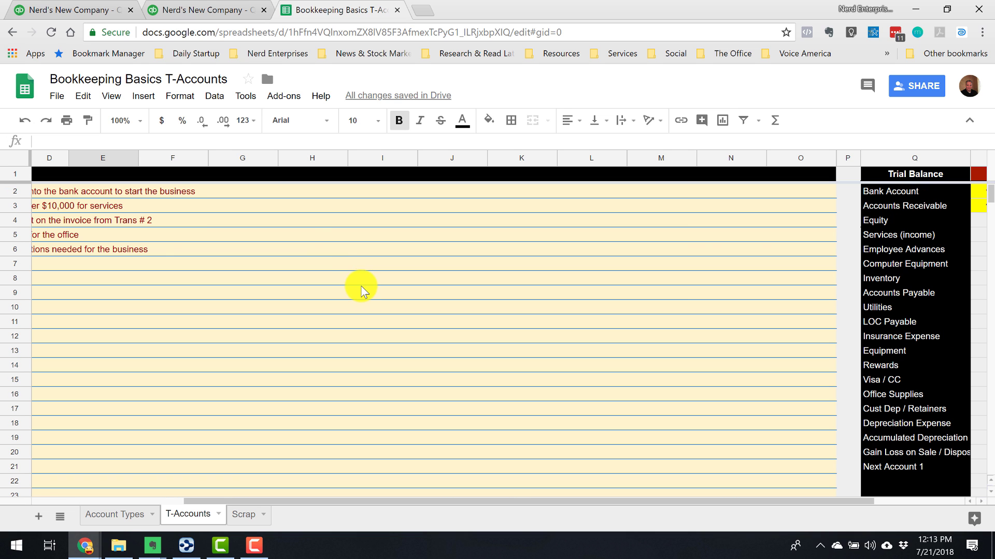
pyautogui.click(130, 234)
pyautogui.press('Home')
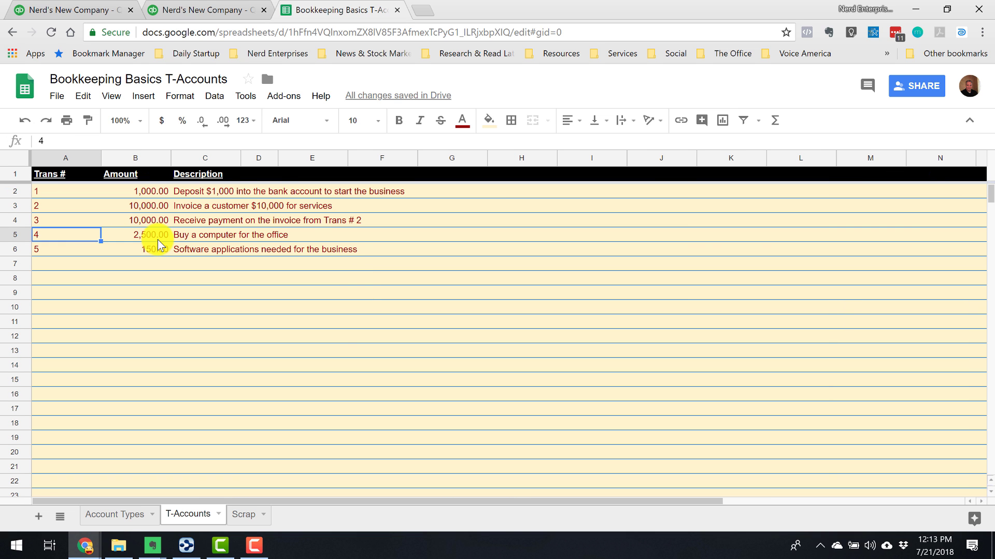
pyautogui.click(155, 237)
pyautogui.scroll(-11, 243, 335)
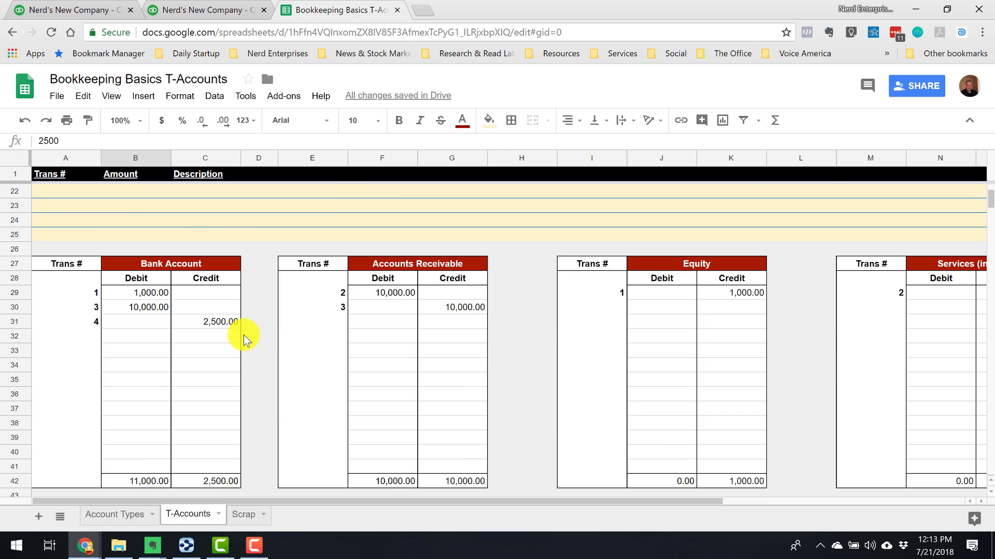
# Step: Replace the Employee Advances T-account heading with a copy of the Computer Equipment heading
pyautogui.scroll(4, 233, 305)
pyautogui.click(225, 323)
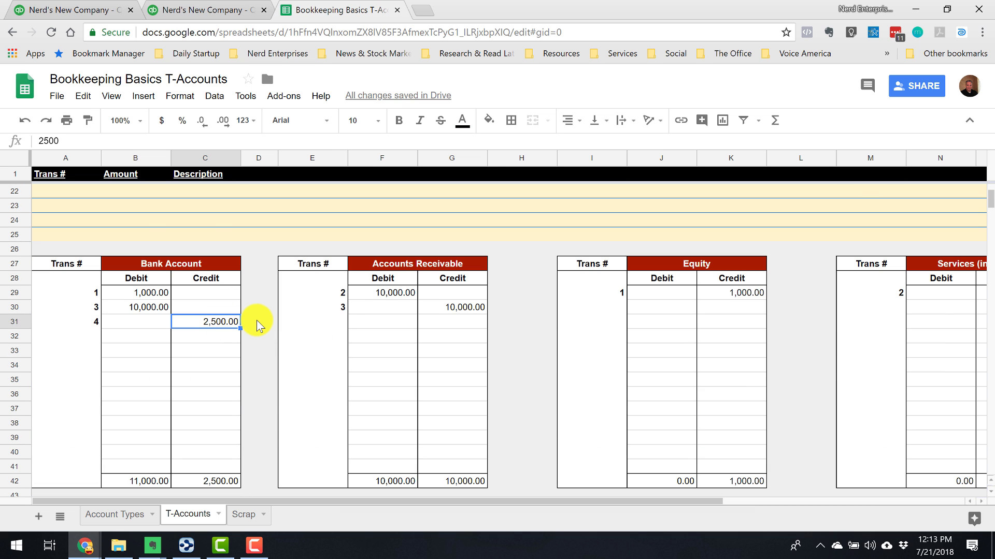
pyautogui.scroll(-5, 256, 320)
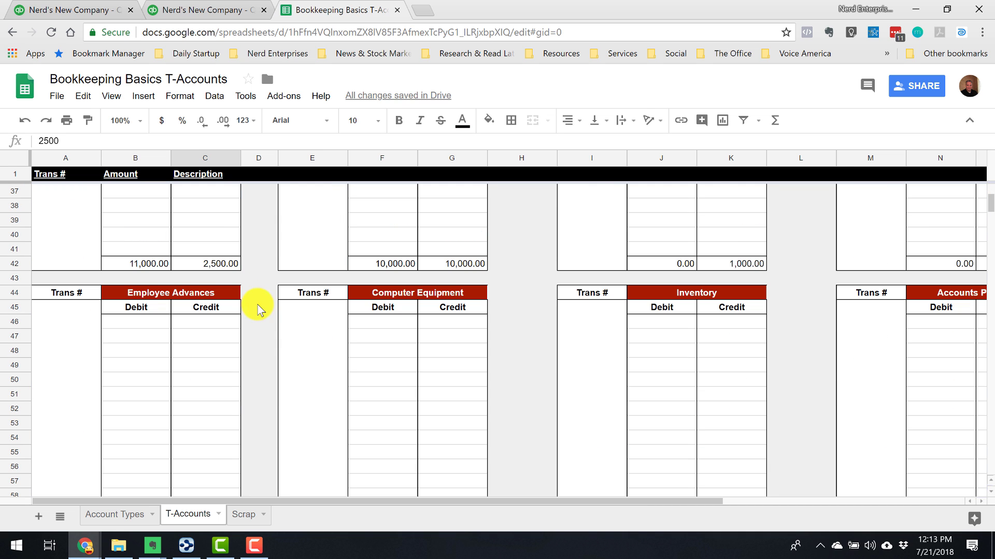
pyautogui.click(417, 294)
pyautogui.hotkey('ctrl', 'c')
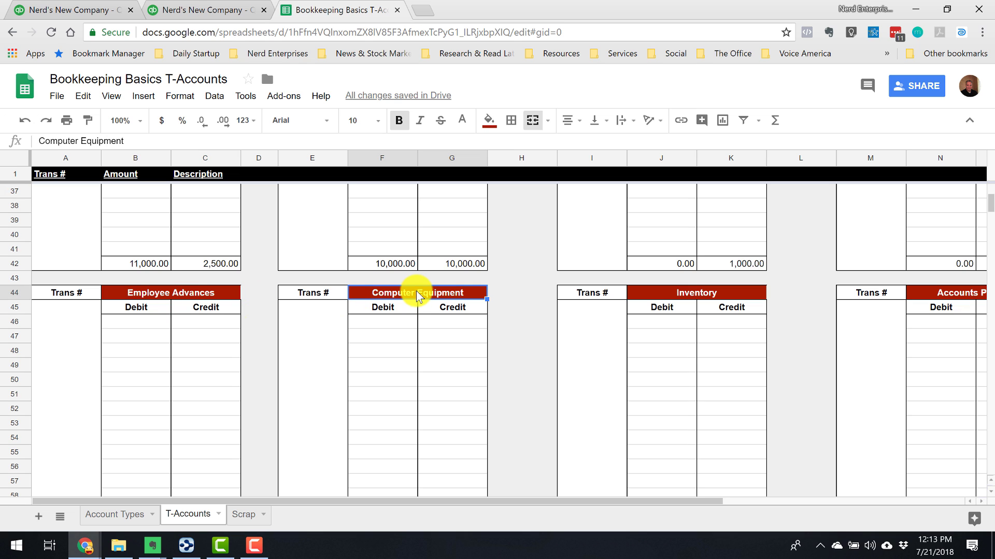
pyautogui.click(135, 291)
pyautogui.hotkey('ctrl', 'v')
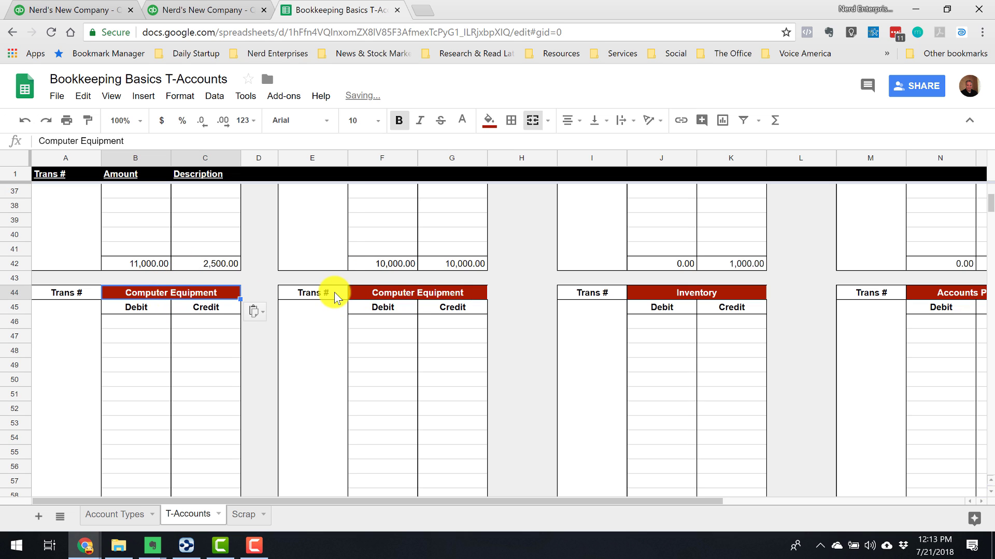
# Step: Rename the original Computer Equipment T-account beside Inventory to Pre-paid
pyautogui.click(381, 295)
pyautogui.write('Pre-paid')
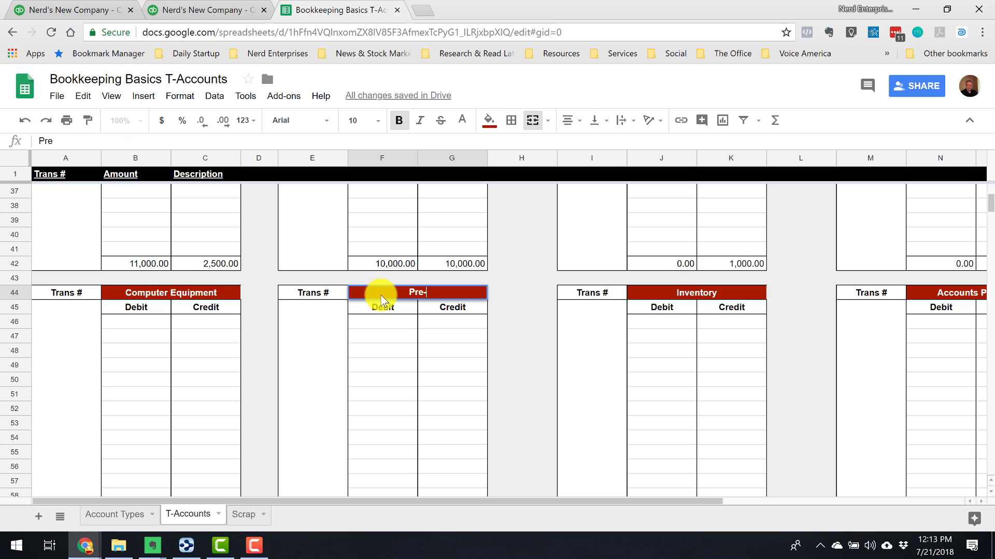
pyautogui.press('Return')
# Step: Post transaction 4 to the Computer Equipment T-account as a debit of 2500
pyautogui.press('Left')
pyautogui.press('Left')
pyautogui.press('Left')
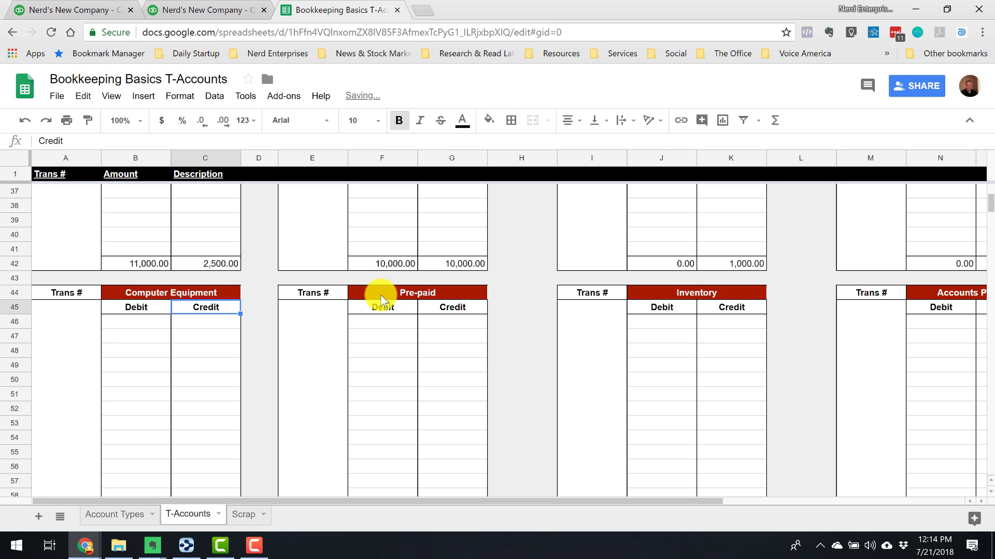
pyautogui.press('Left')
pyautogui.press('Down')
pyautogui.press('Left')
pyautogui.write('4')
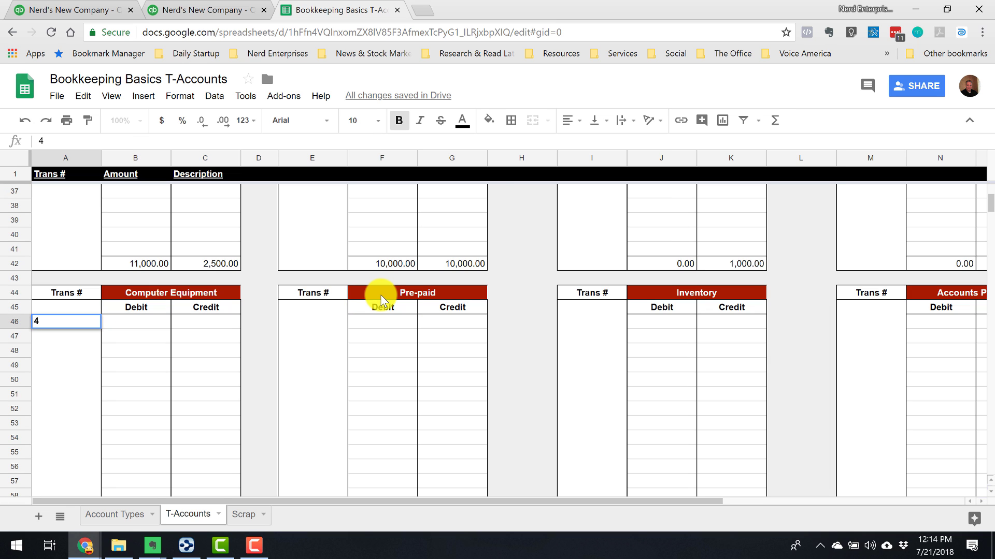
pyautogui.press('Tab')
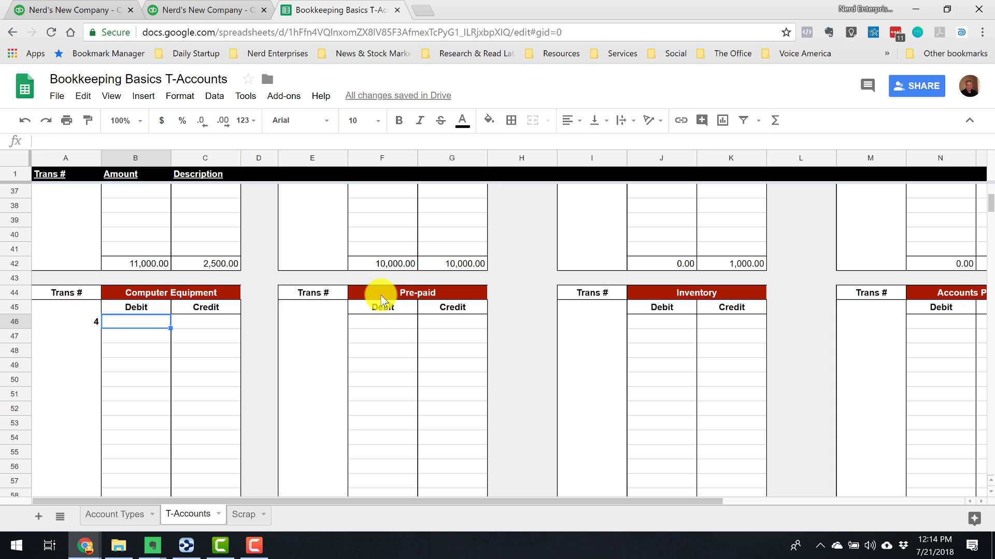
pyautogui.write('2500')
pyautogui.press('Return')
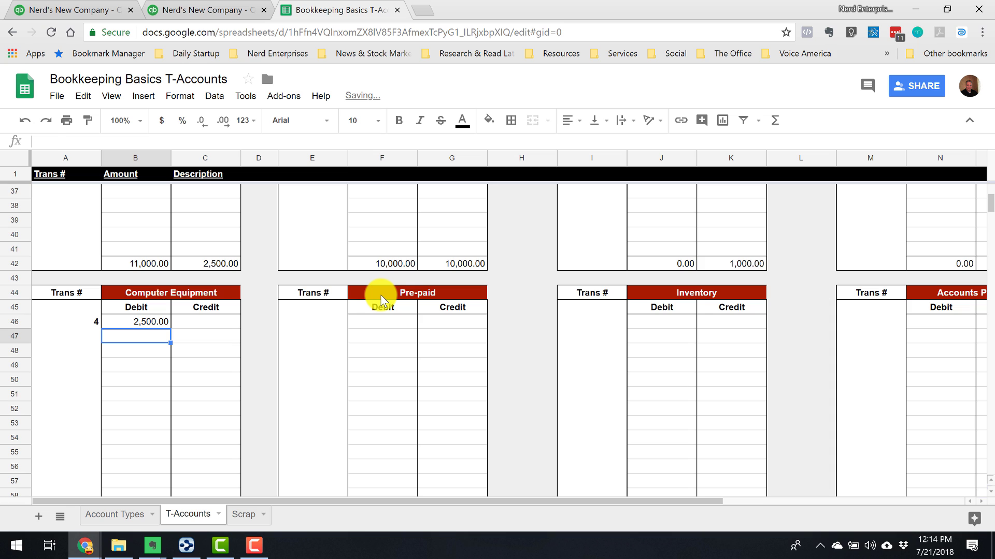
pyautogui.press('Up')
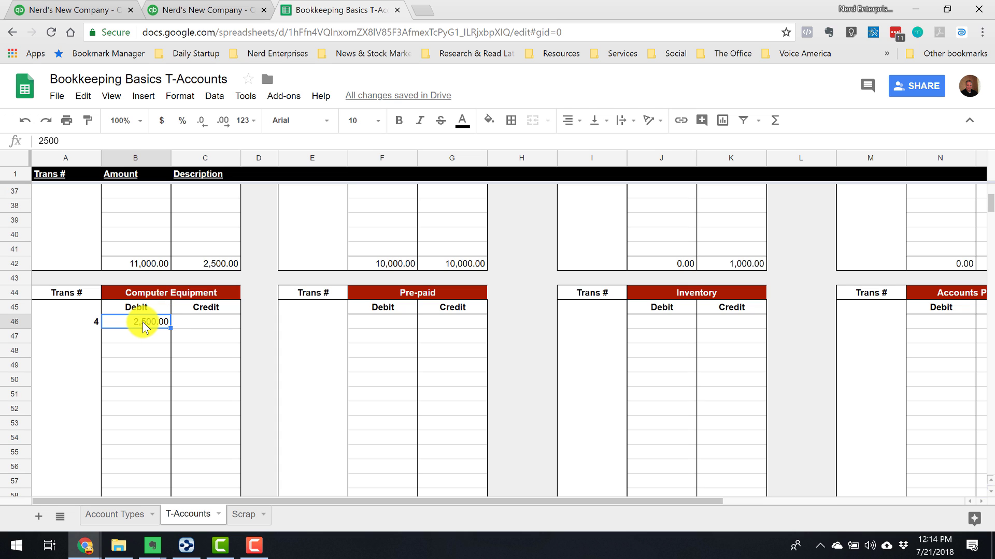
# Step: Review transaction 4 in the transaction list and its matching credit in the Bank Account T-account
pyautogui.scroll(12, 173, 329)
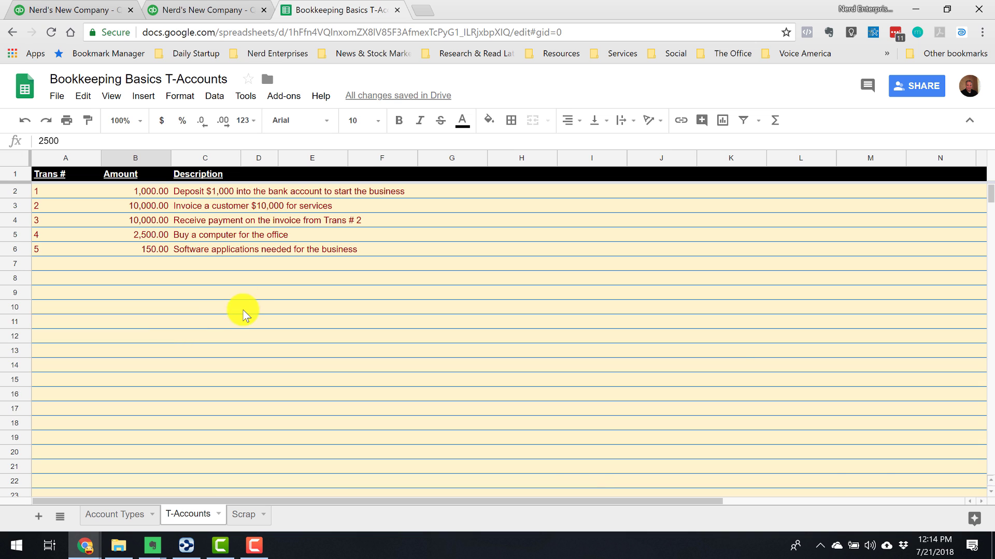
pyautogui.scroll(-7, 240, 310)
pyautogui.click(237, 322)
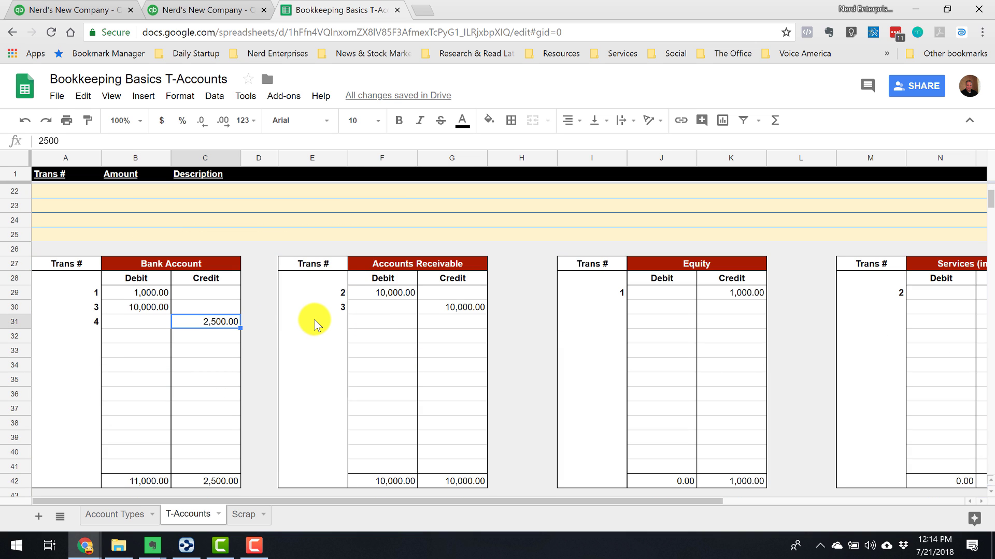
# Step: Go through the Trial Balance accounts and compare the Debits and Credits totals
pyautogui.hotkey('ctrl', 'Home')
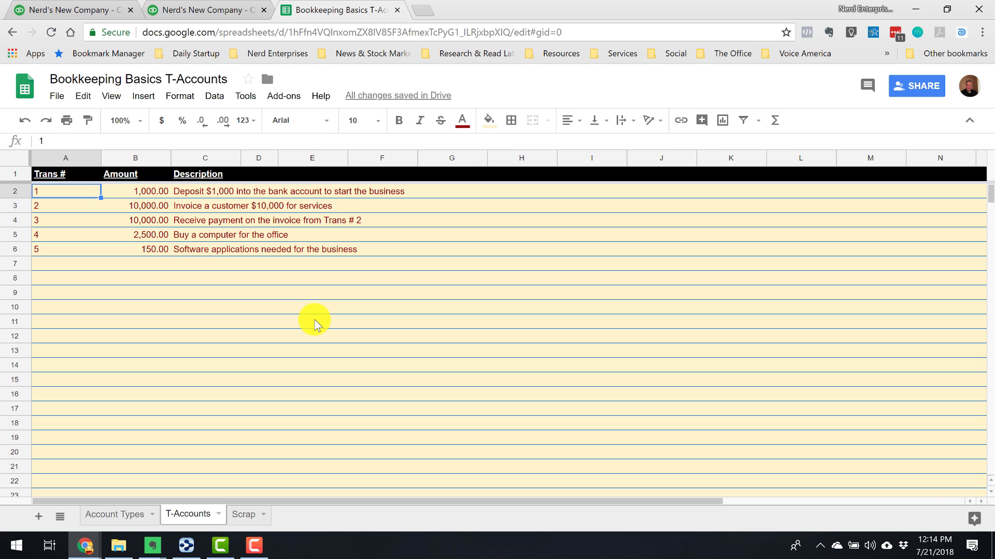
pyautogui.hotkey('ctrl', 'Right')
pyautogui.hotkey('ctrl', 'Right')
pyautogui.hotkey('ctrl', 'Right')
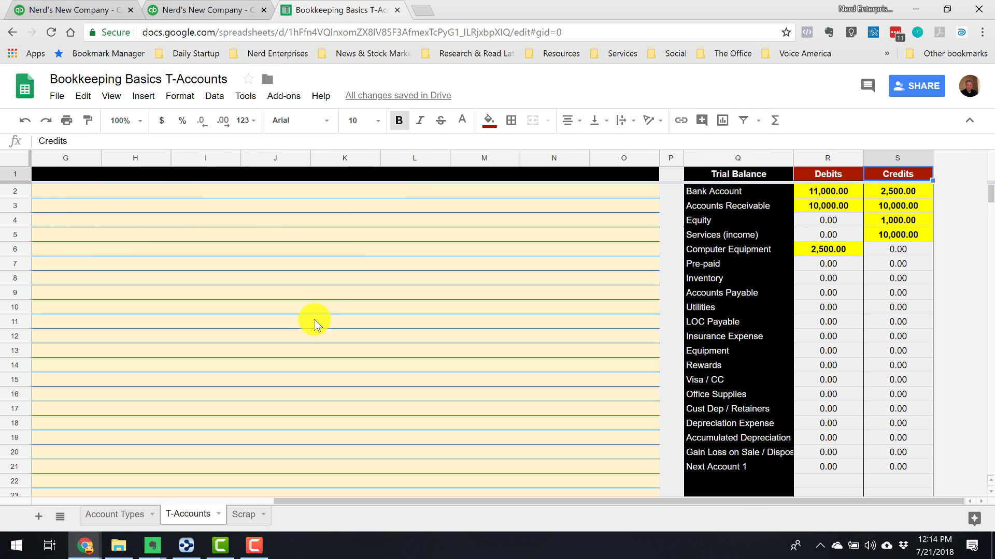
pyautogui.press('Down')
pyautogui.press('Down')
pyautogui.press('Down')
pyautogui.press('Down')
pyautogui.press('Down')
pyautogui.press('Down')
pyautogui.press('Left')
pyautogui.press('Down')
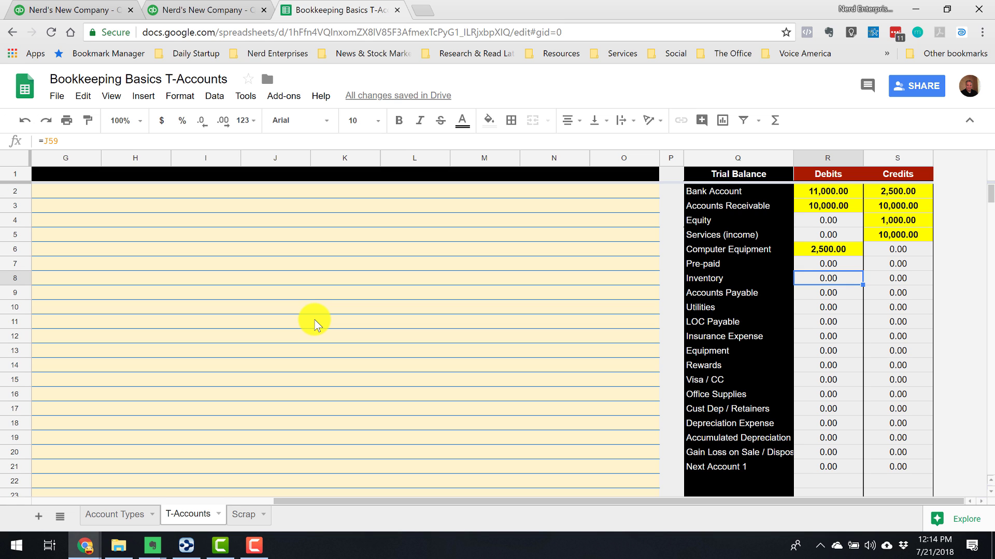
pyautogui.hotkey('ctrl', 'Down')
pyautogui.hotkey('ctrl', 'Down')
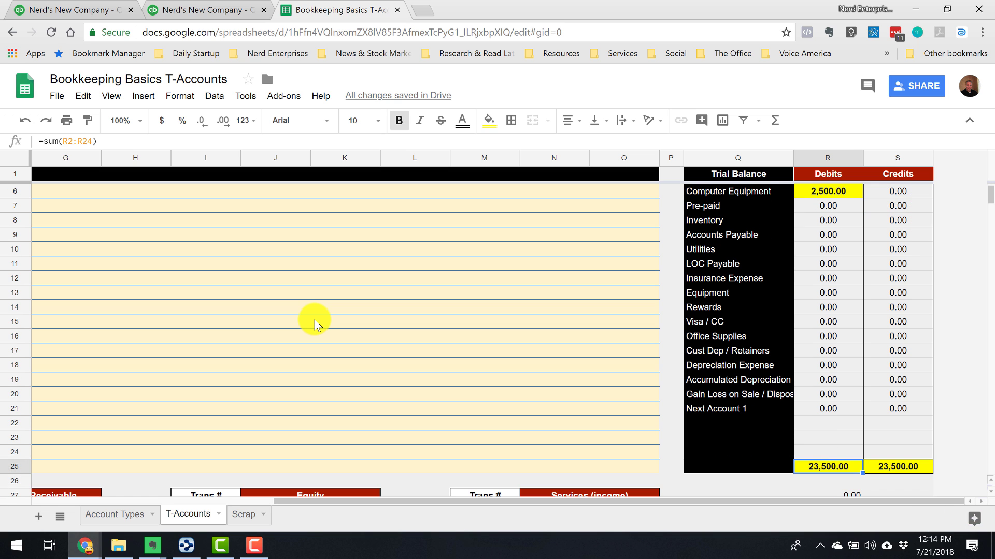
# Step: Examine the Bank Account and Computer Equipment lines in the Trial Balance to trace both sides of the computer purchase
pyautogui.hotkey('ctrl', 'Up')
pyautogui.hotkey('ctrl', 'Up')
pyautogui.press('Down')
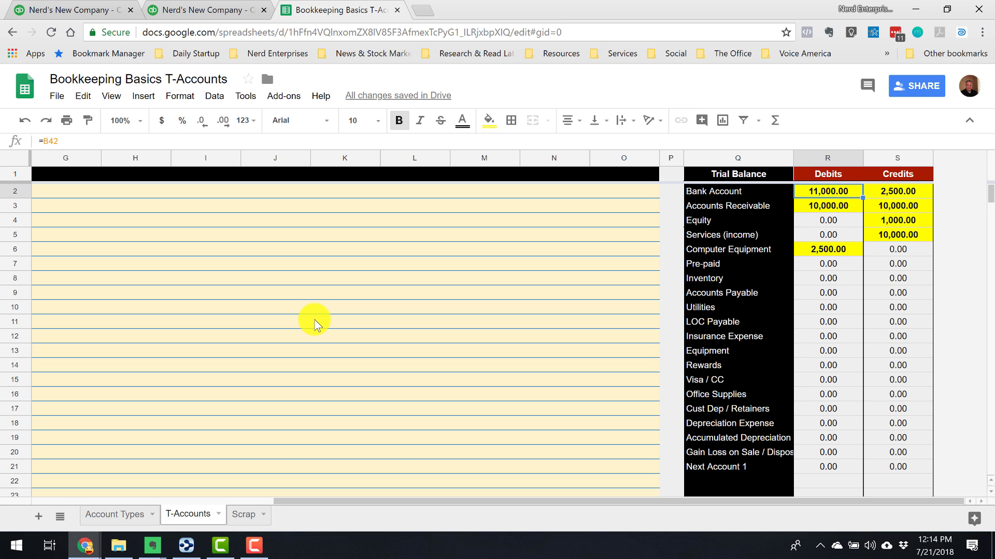
pyautogui.press('Right')
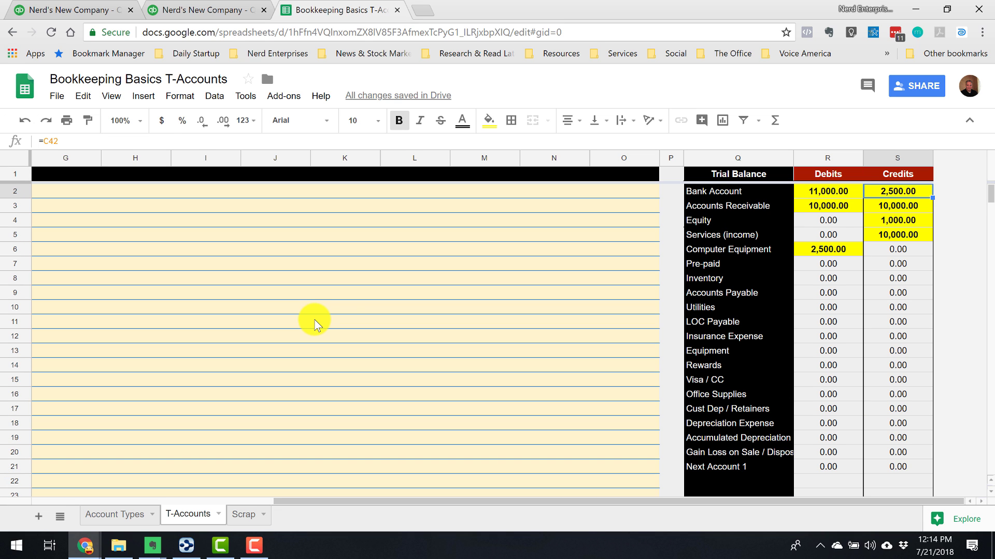
pyautogui.press('Down')
pyautogui.press('Left')
pyautogui.press('Down')
pyautogui.press('Down')
pyautogui.press('Down')
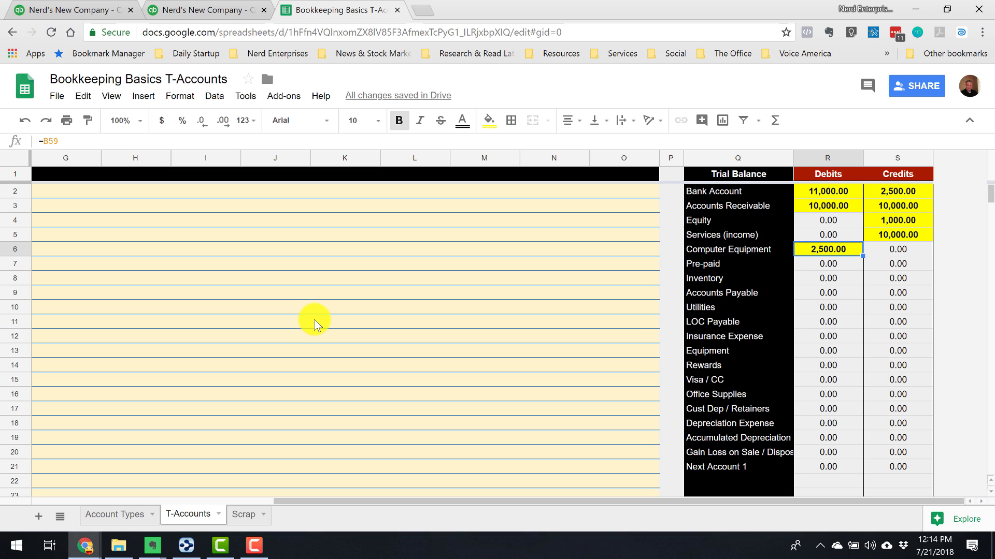
pyautogui.press('Left')
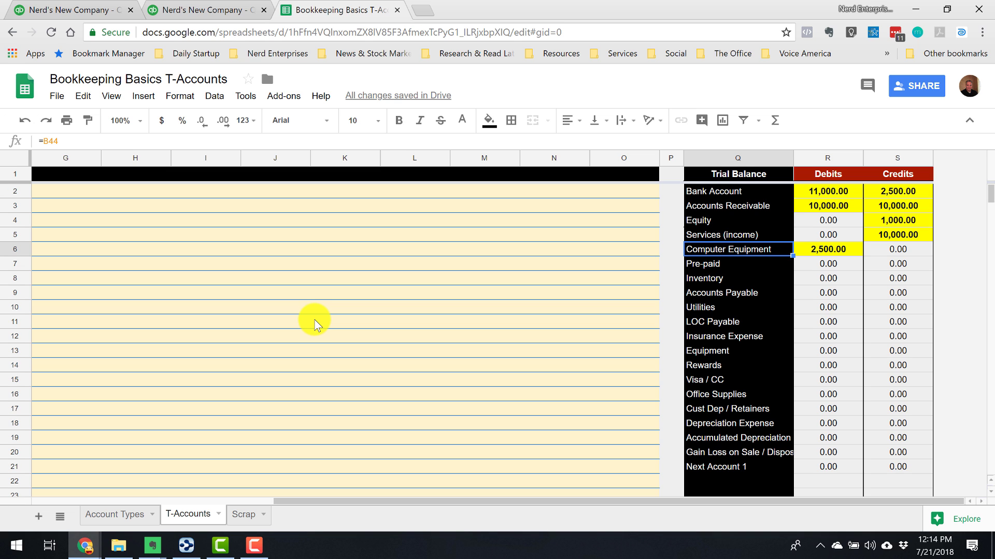
# Step: Switch to QuickBooks Online and create an expense with Best Buy as a new payee and payment date 01/15/2018
pyautogui.click(101, 7)
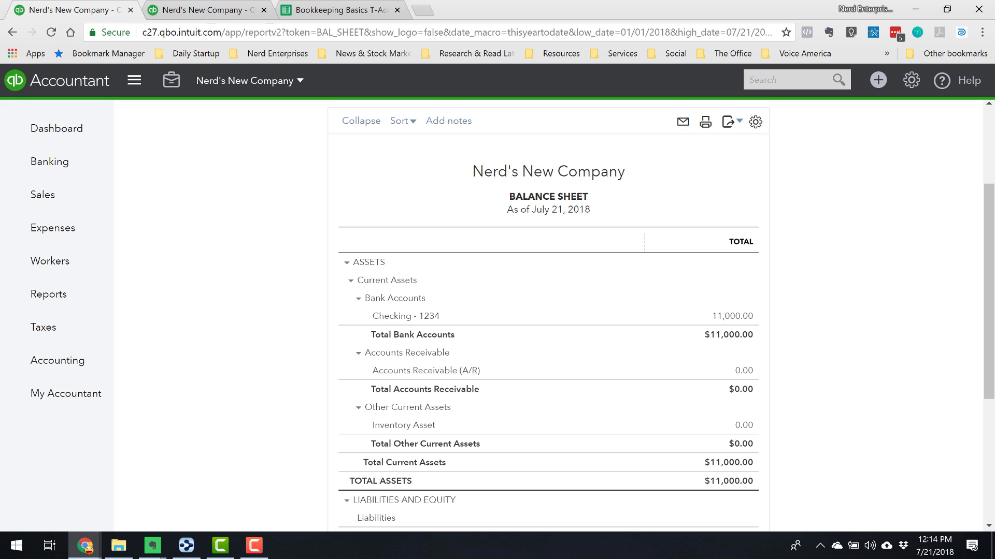
pyautogui.click(878, 80)
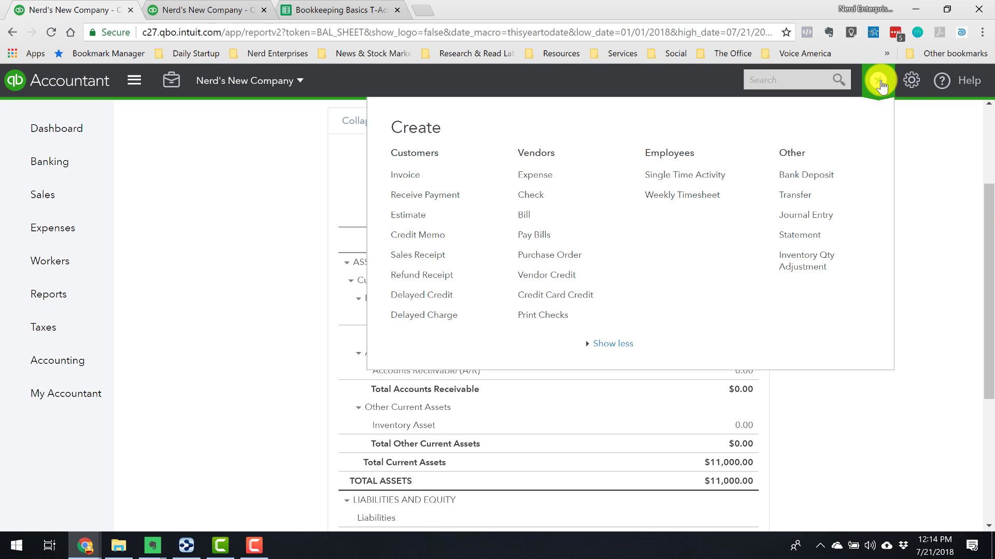
pyautogui.click(539, 176)
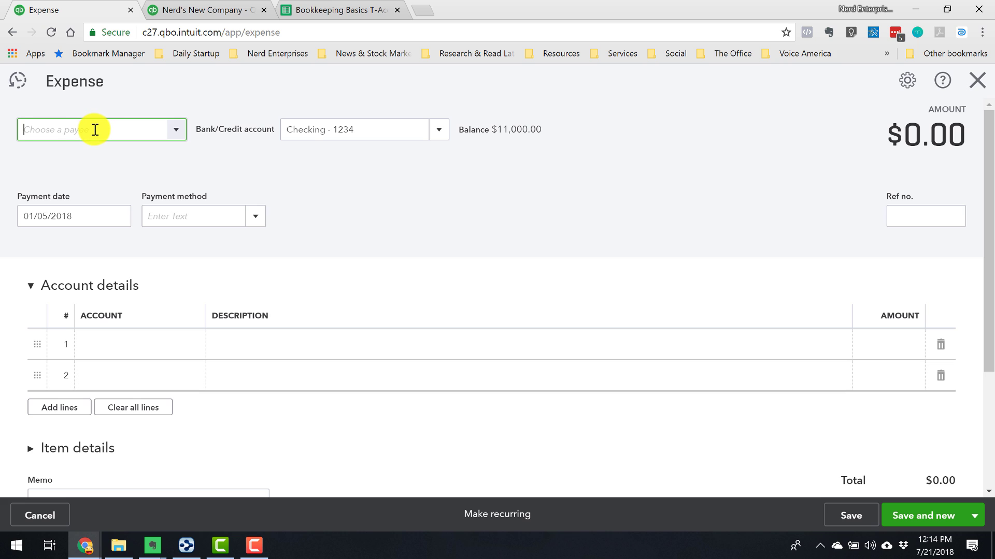
pyautogui.write('Best')
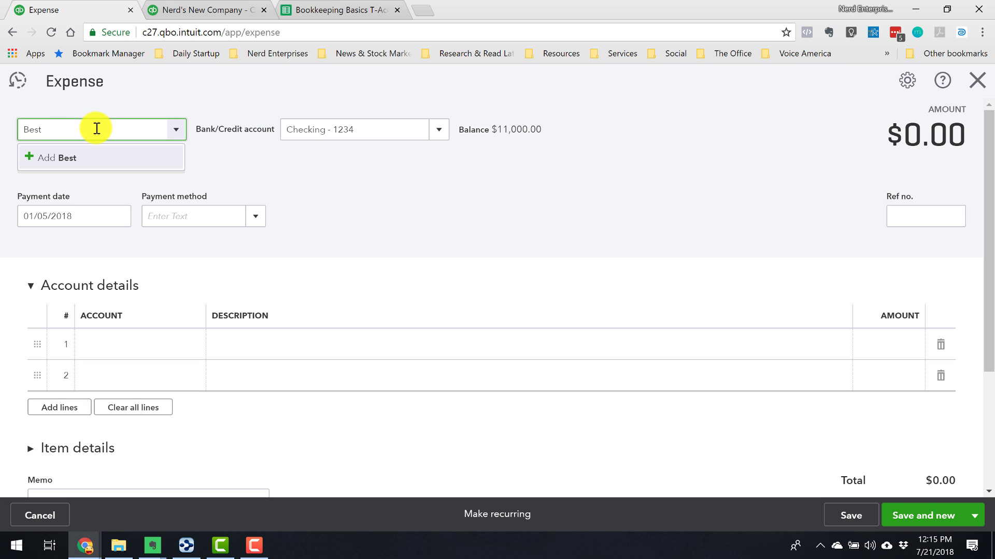
pyautogui.write(' Buy')
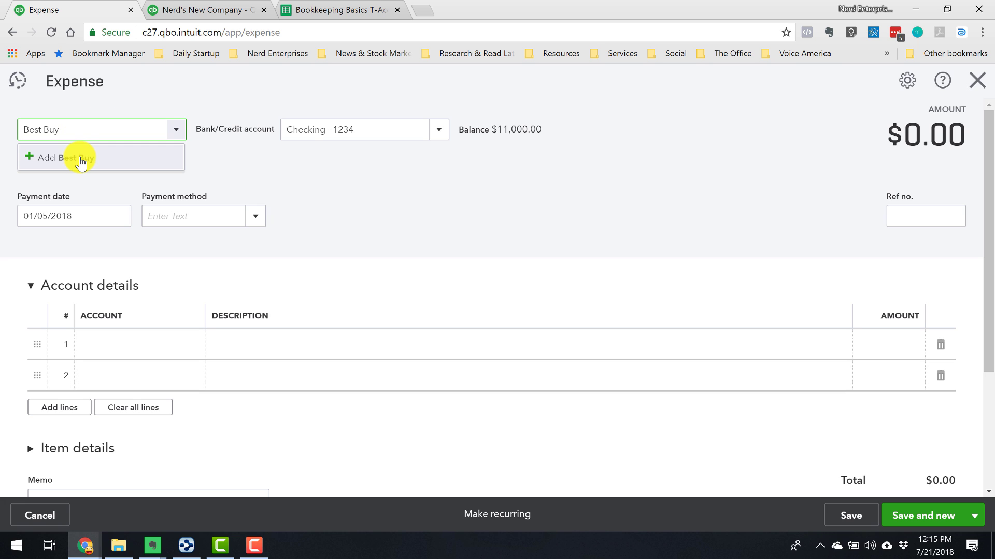
pyautogui.click(81, 163)
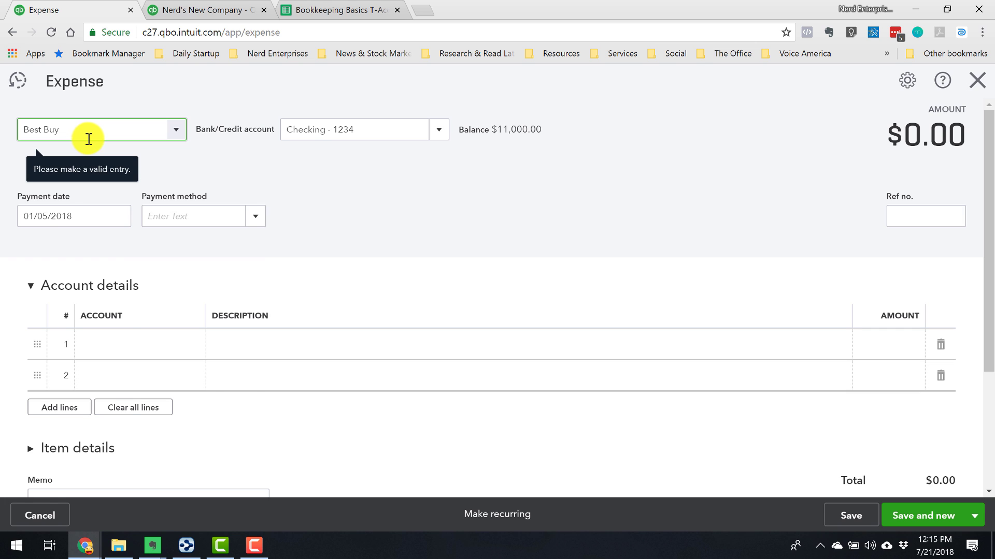
pyautogui.click(222, 295)
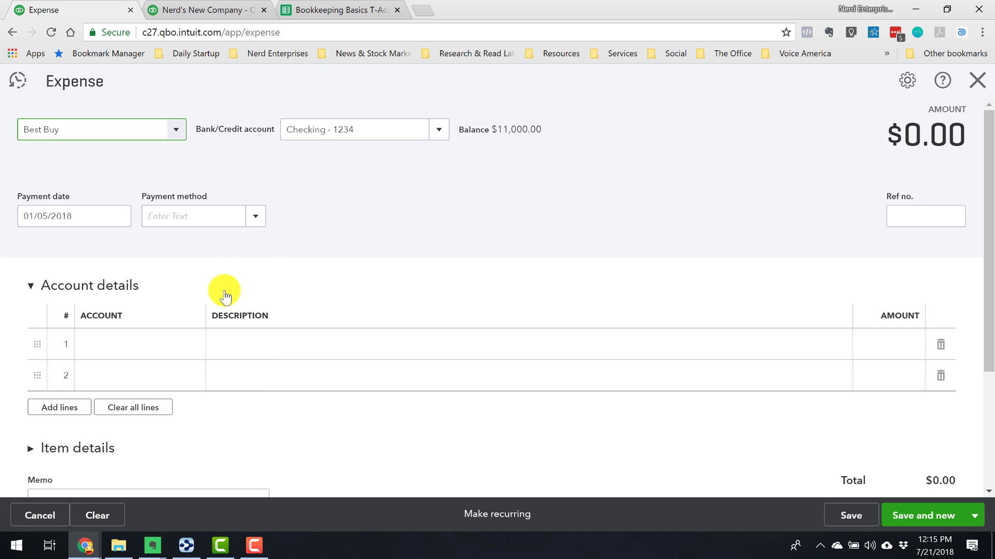
pyautogui.click(116, 218)
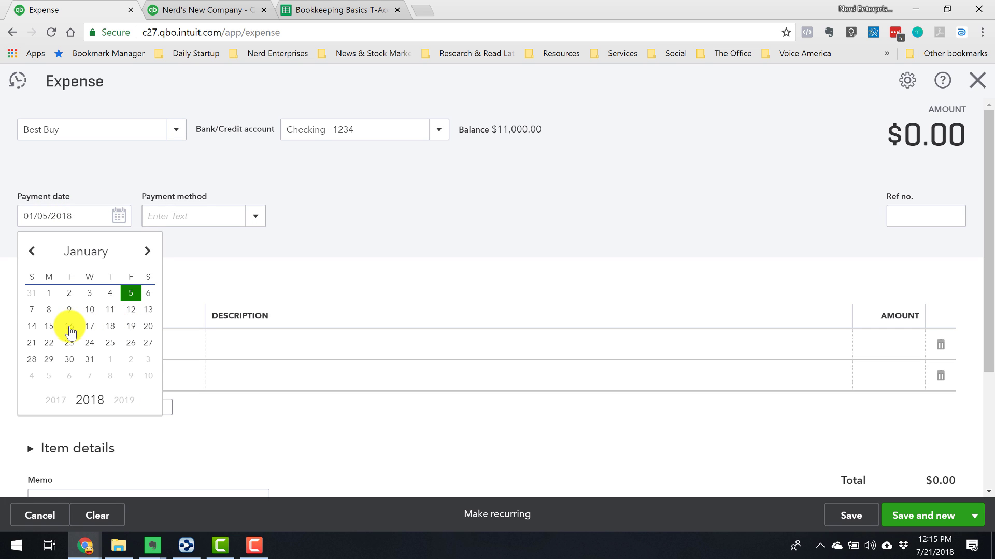
pyautogui.click(50, 327)
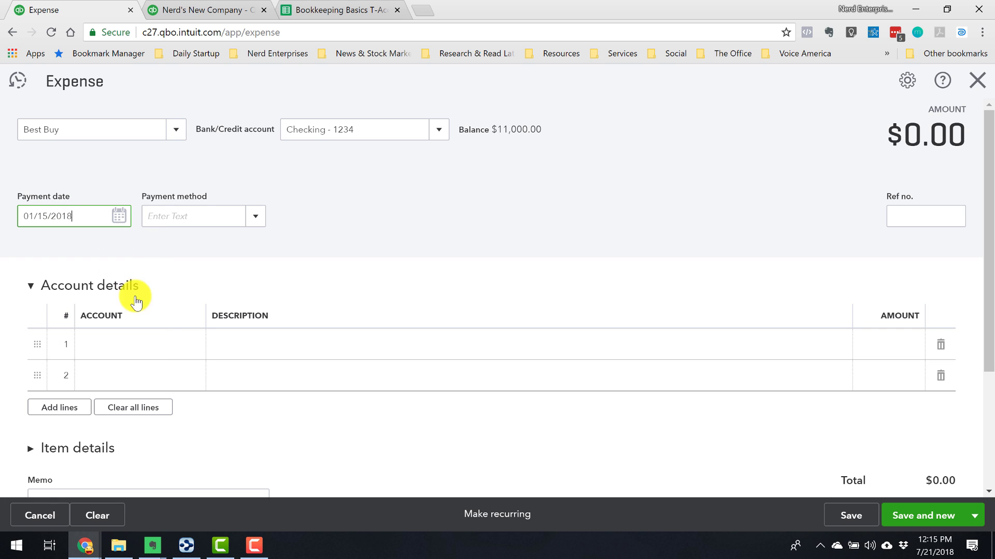
# Step: Assign the expense's first line to the Computer Eqiupment fixed asset account with an amount of 2500
pyautogui.click(151, 333)
pyautogui.write('Computer Eqiupment')
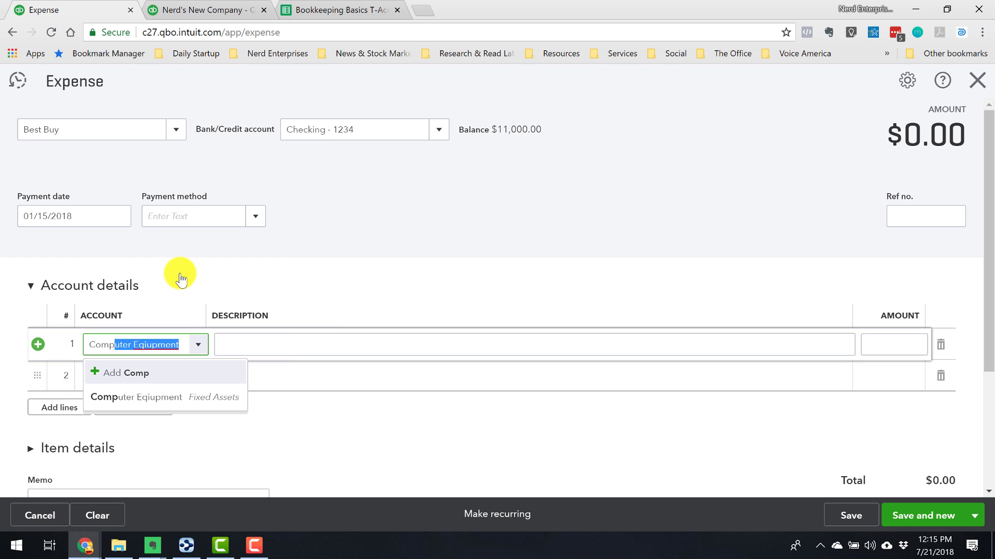
pyautogui.click(195, 396)
pyautogui.press('Tab')
pyautogui.write('2500')
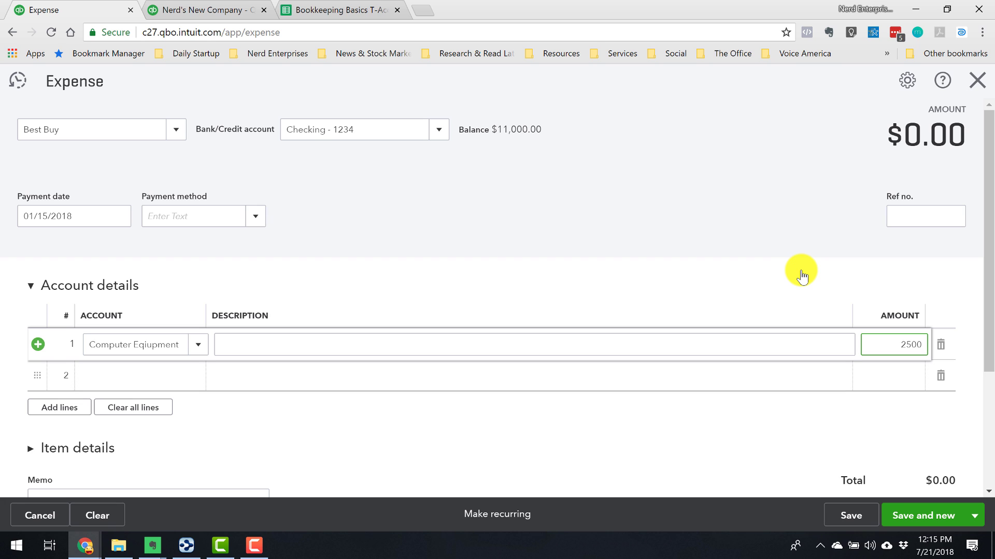
pyautogui.hotkey('shift', 'Tab')
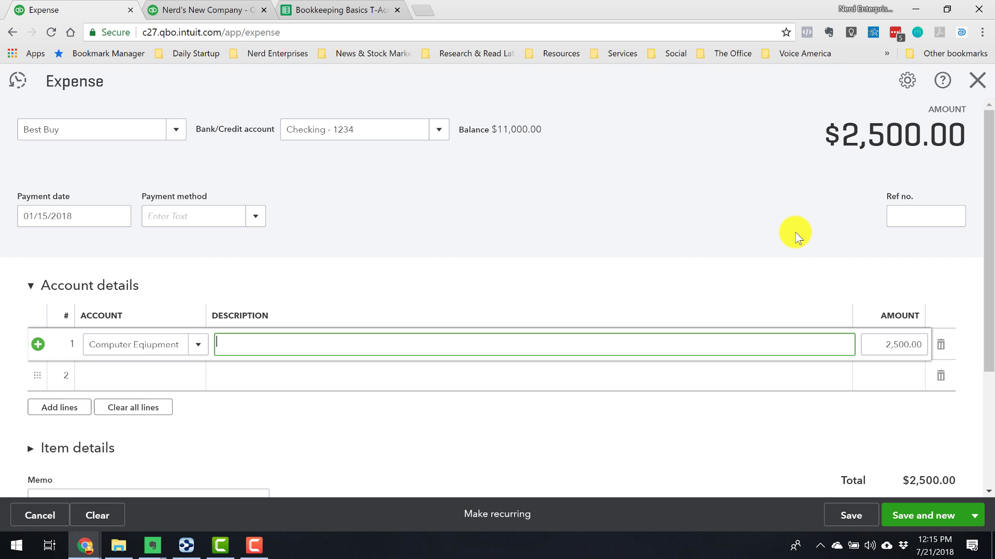
# Step: Save and close the expense, and check the Computer Eqiupment and Checking balances on the Balance Sheet
pyautogui.click(973, 516)
pyautogui.click(904, 495)
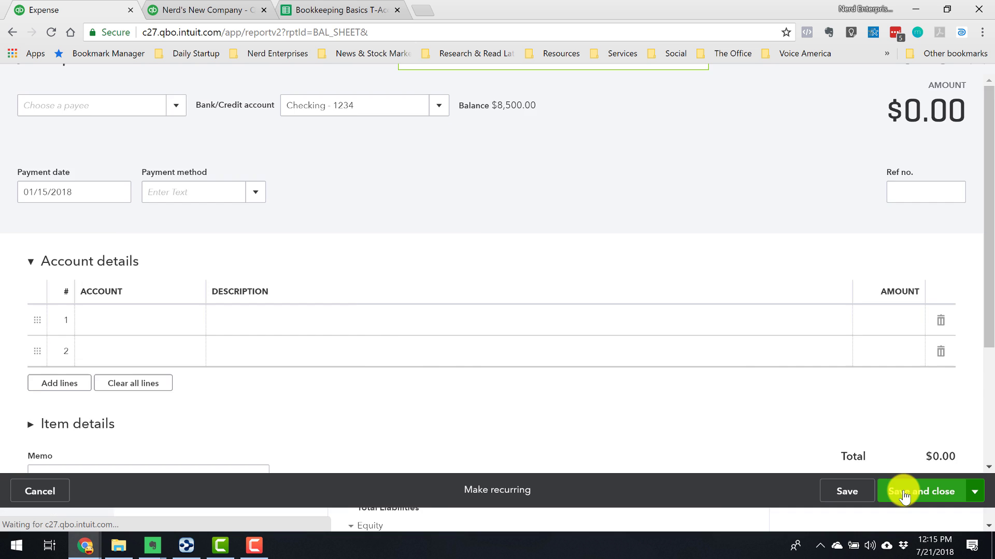
pyautogui.scroll(-3, 914, 317)
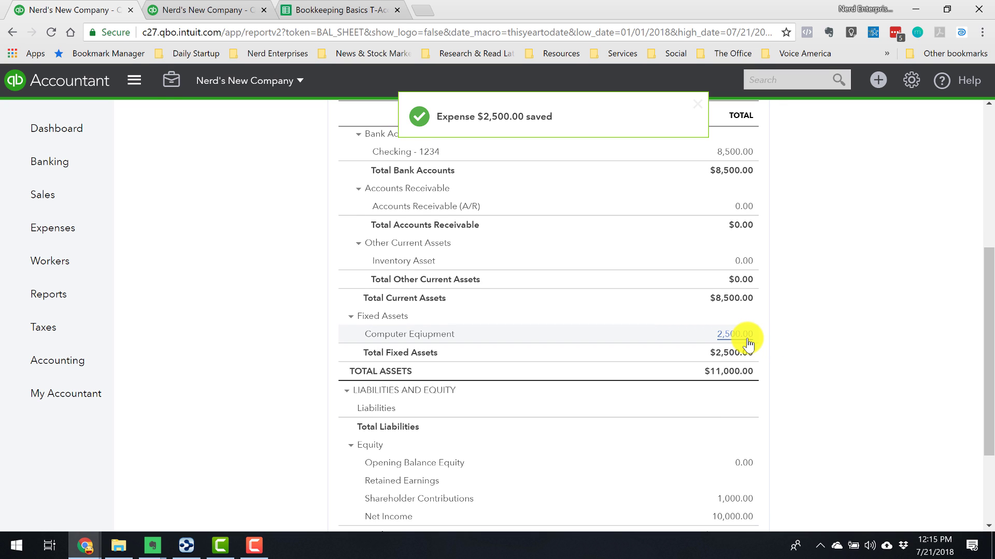
pyautogui.scroll(5, 747, 338)
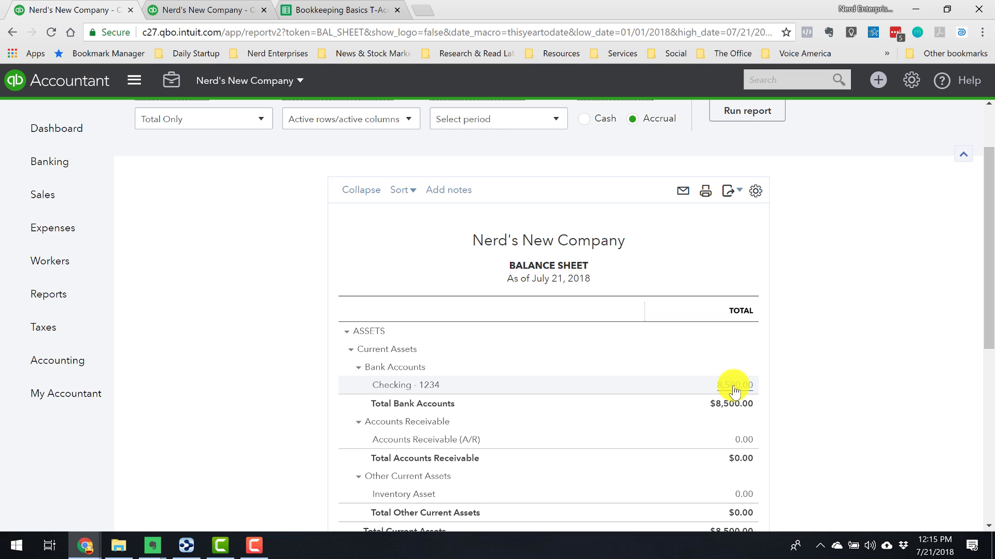
# Step: Check the Profit and Loss report's income and expenses for any effect from the computer purchase
pyautogui.click(235, 9)
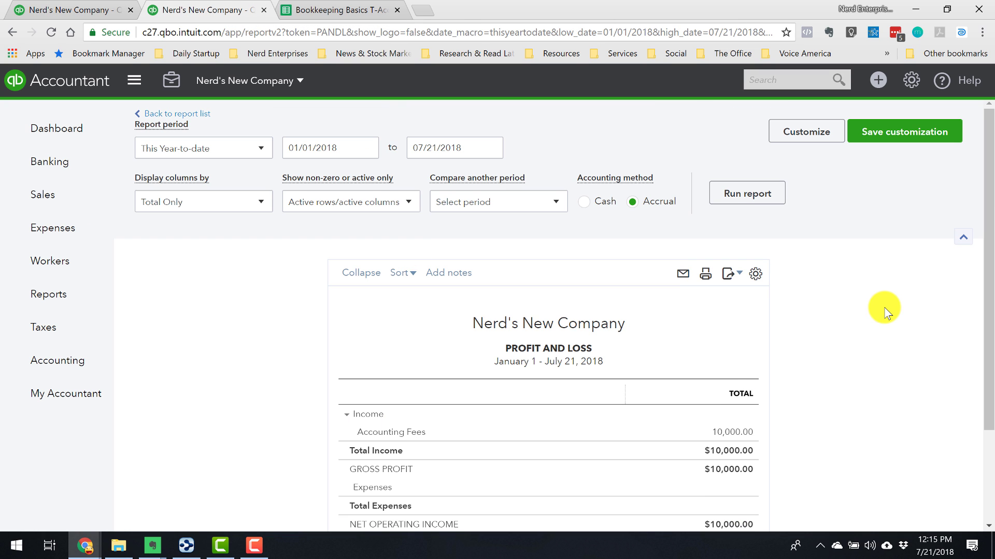
pyautogui.scroll(-3, 885, 309)
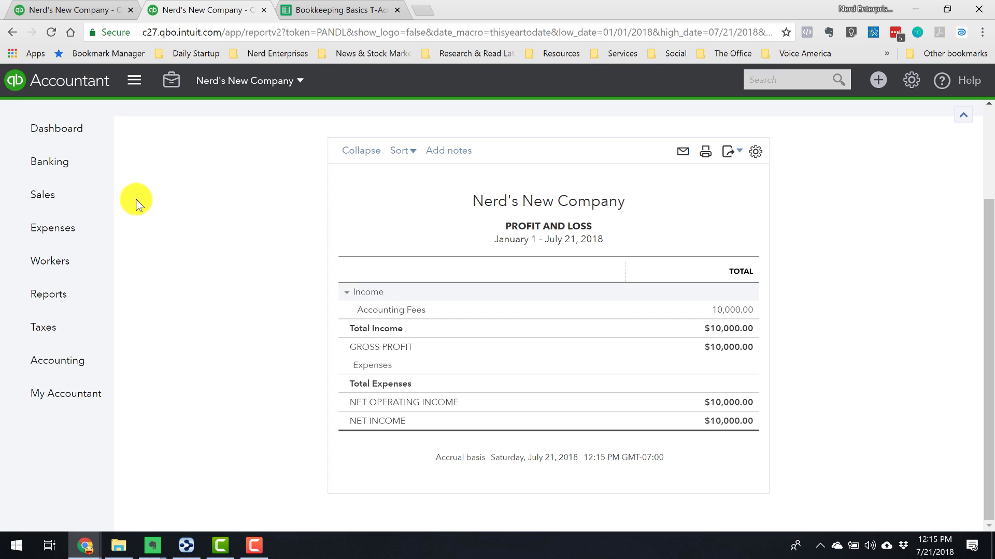
pyautogui.click(46, 10)
# Step: Switch to the T-accounts spreadsheet and review the computer purchase and software applications entries in the transaction list
pyautogui.click(308, 11)
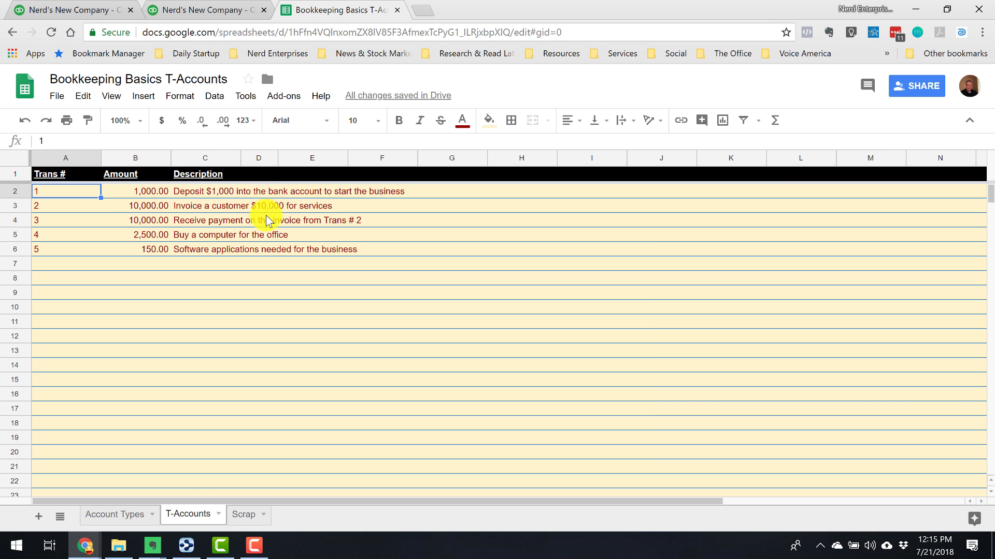
pyautogui.click(256, 236)
pyautogui.press('Left')
pyautogui.press('Left')
pyautogui.press('Left')
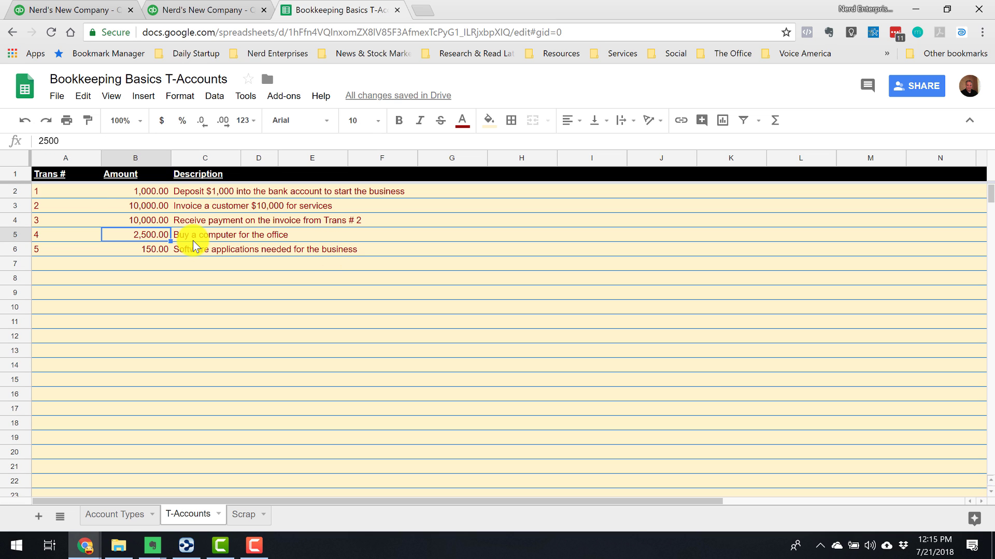
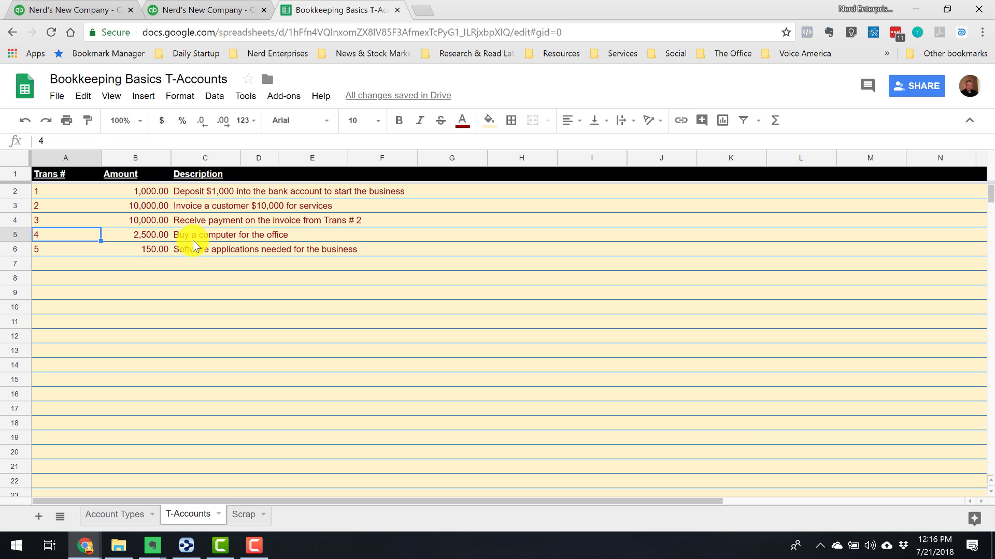
pyautogui.press('Right')
pyautogui.press('Right')
pyautogui.press('Left')
pyautogui.press('Left')
pyautogui.moveTo(58, 193); pyautogui.dragTo(207, 193)
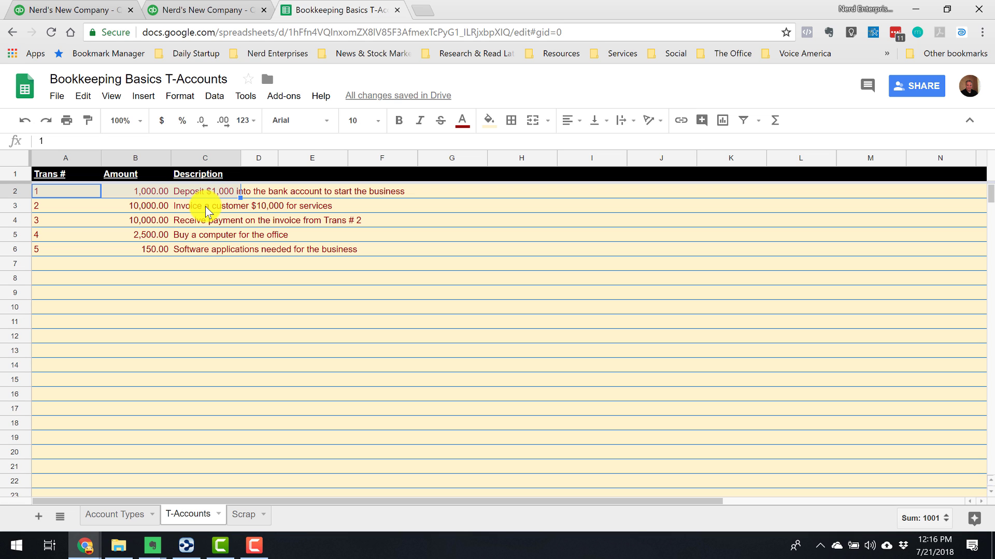
pyautogui.click(203, 239)
pyautogui.click(201, 249)
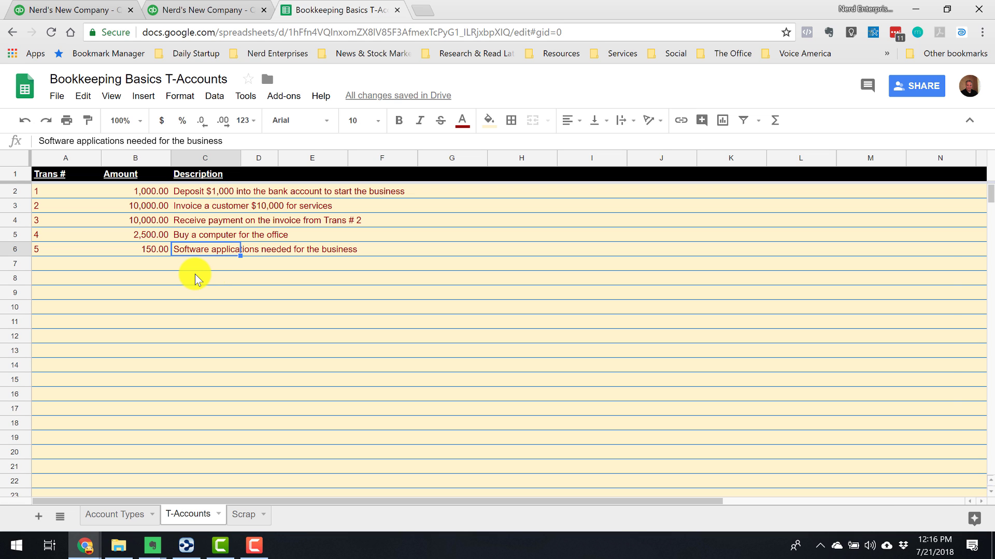
pyautogui.click(66, 247)
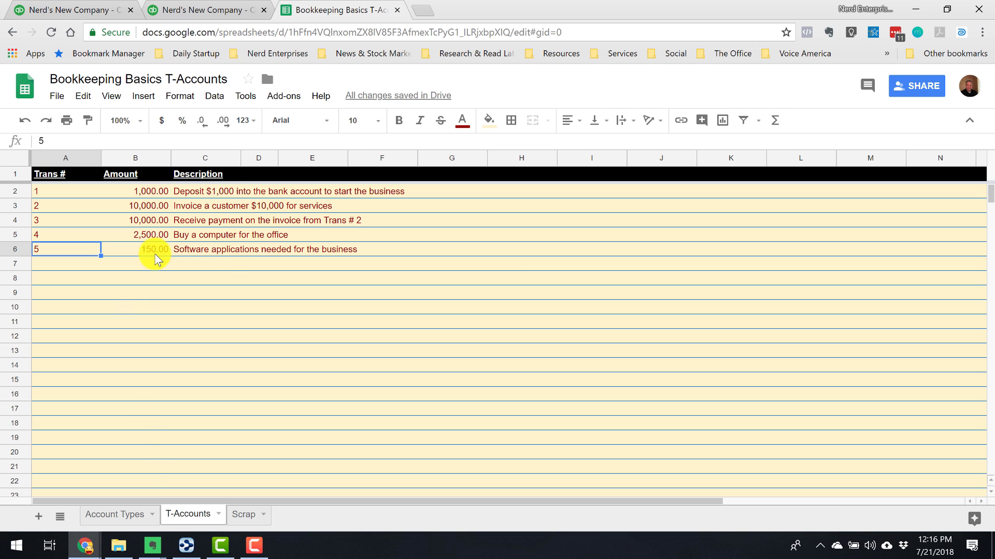
# Step: Compare the Assets and Expenses rows on the Account Types sheet, including their examples and what increases each type
pyautogui.click(131, 516)
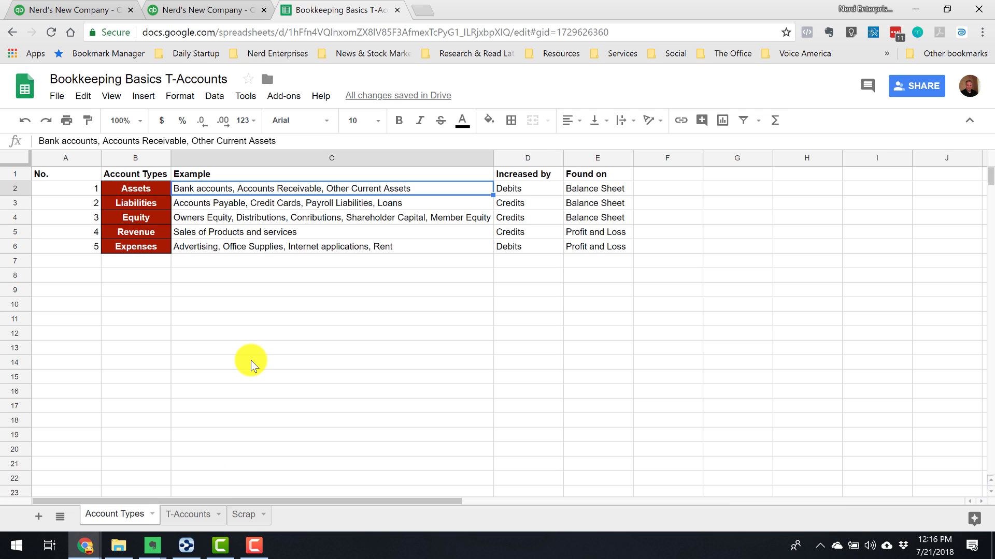
pyautogui.click(332, 248)
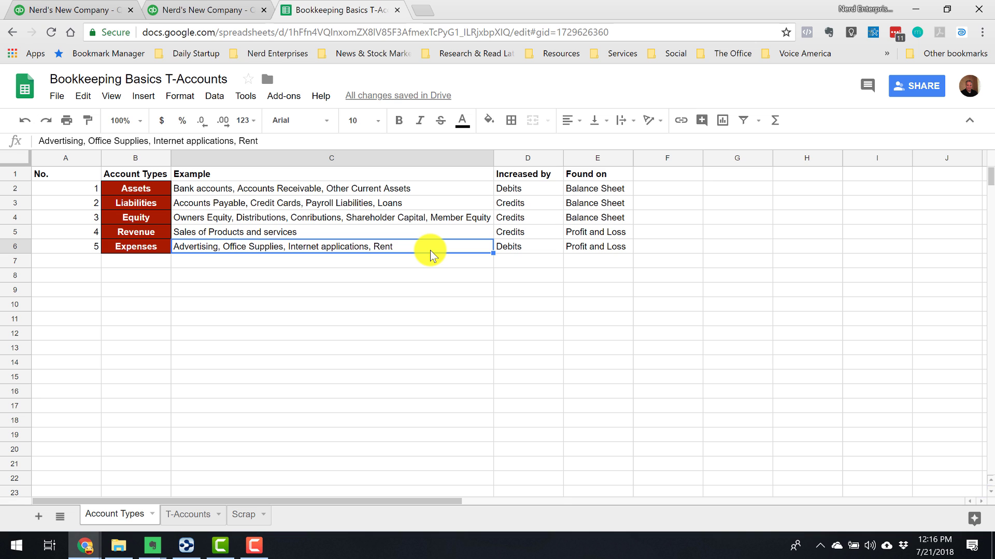
pyautogui.click(191, 517)
pyautogui.click(104, 514)
pyautogui.click(388, 193)
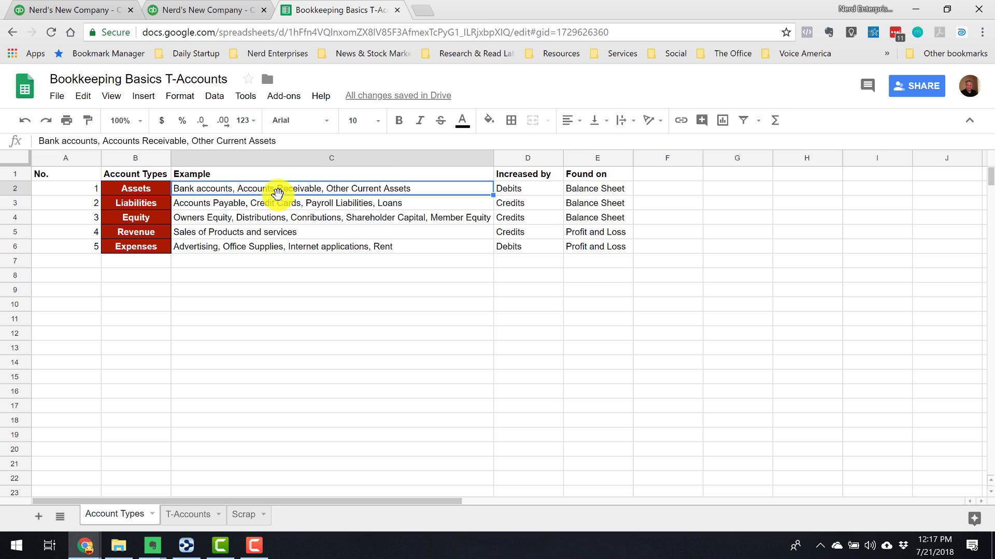
pyautogui.click(539, 188)
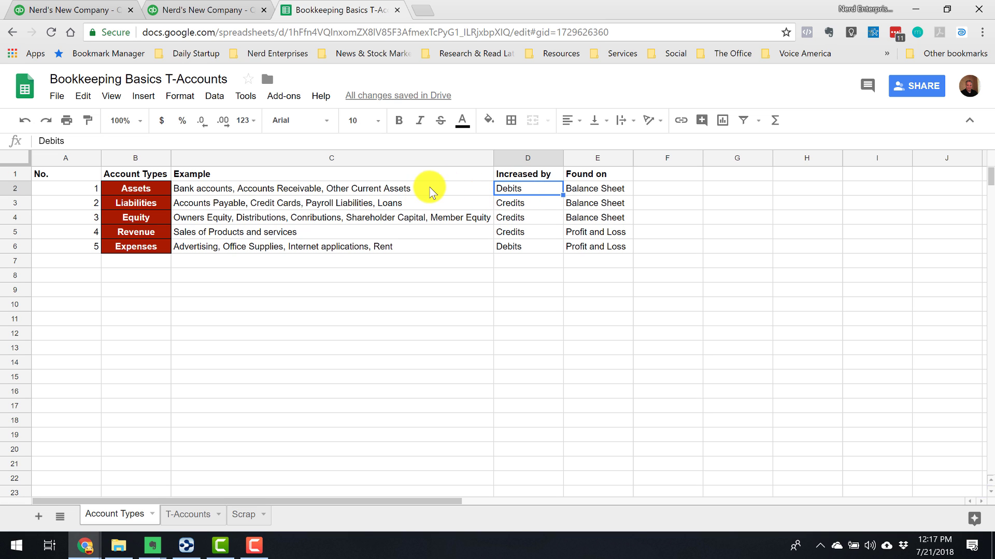
pyautogui.click(469, 189)
pyautogui.click(544, 195)
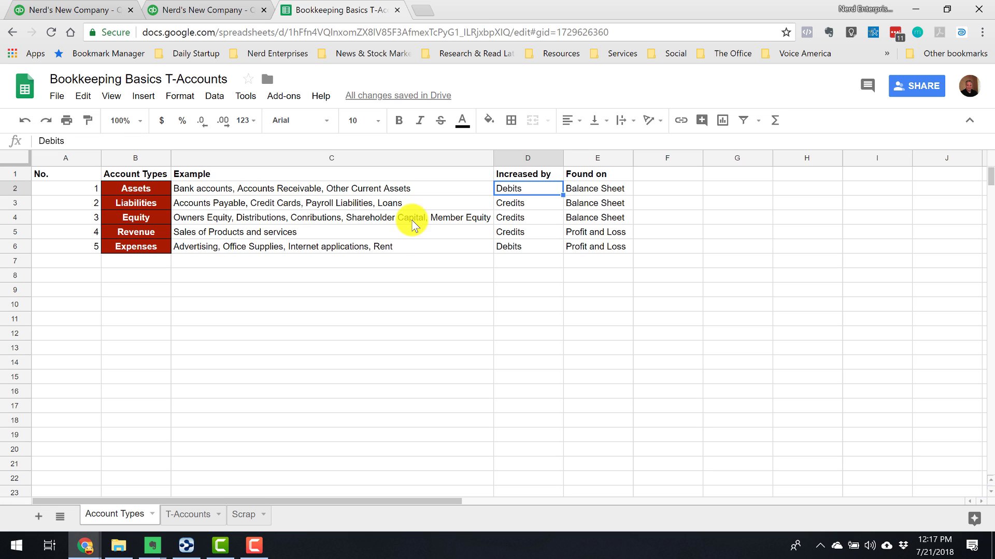
pyautogui.click(393, 246)
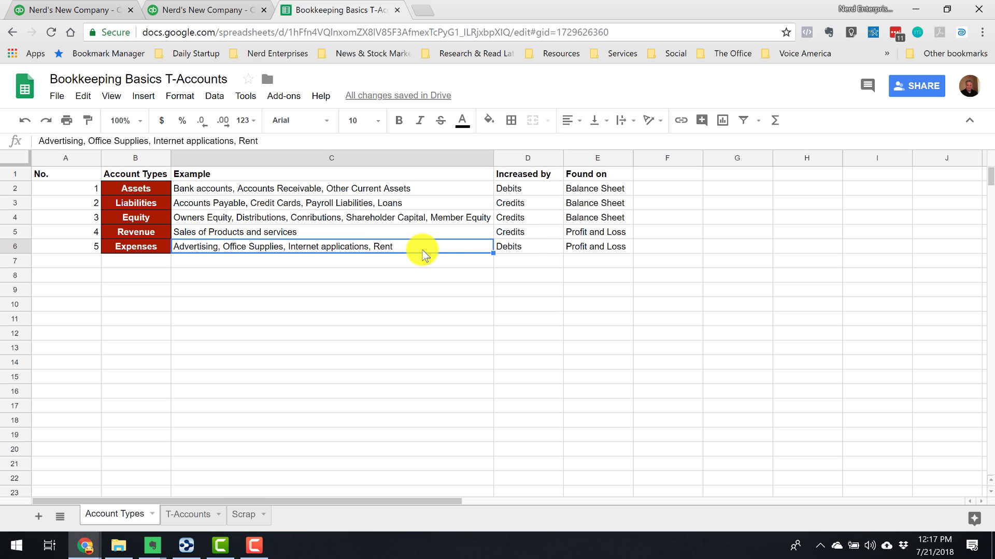
pyautogui.click(523, 245)
pyautogui.click(71, 7)
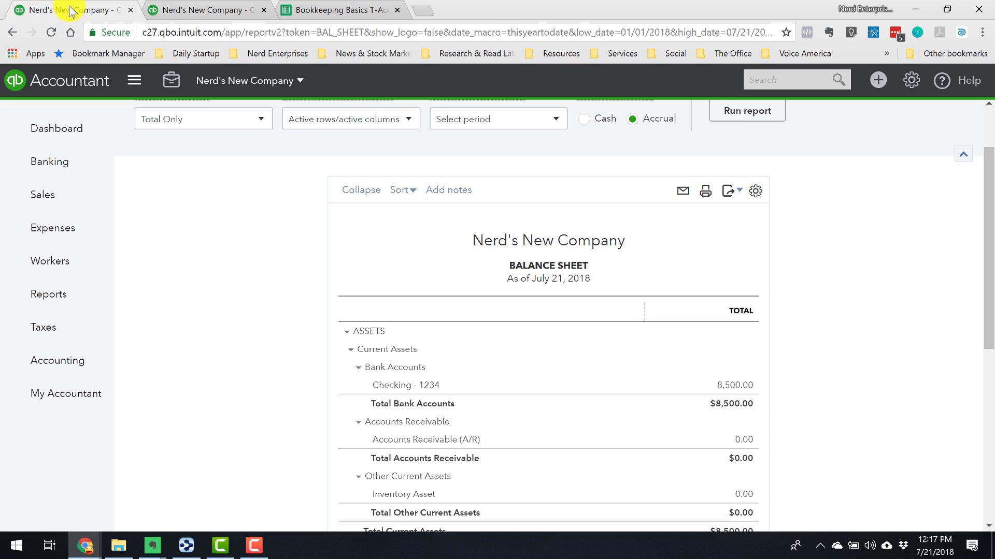
pyautogui.click(365, 9)
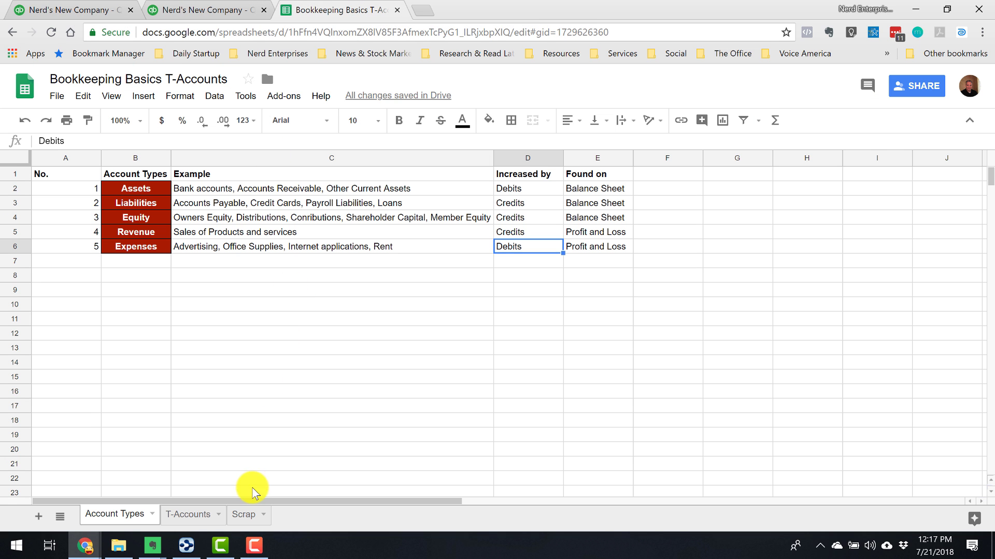
# Step: Post transaction 5 to the Bank Account T-account on the T-Accounts sheet as a credit of 150
pyautogui.click(190, 514)
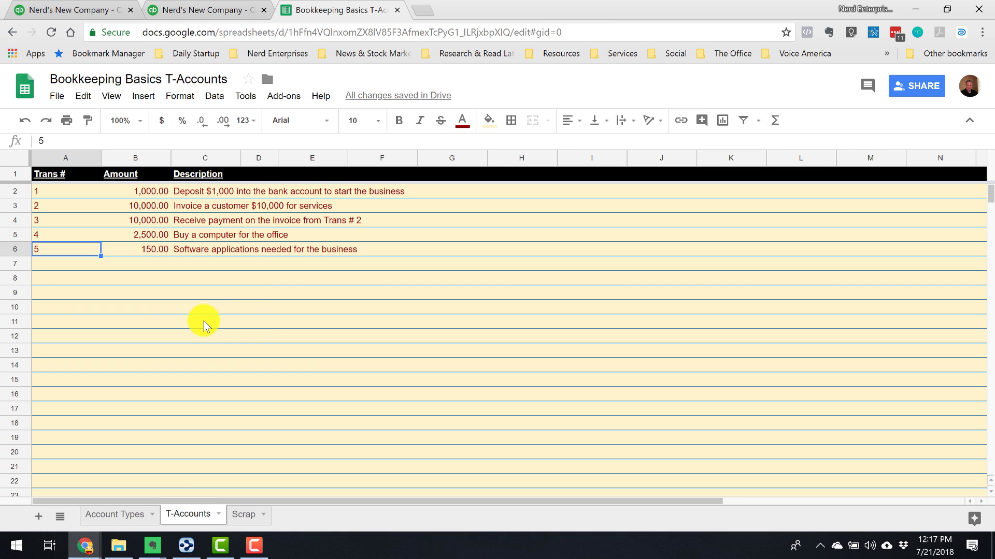
pyautogui.scroll(-5, 207, 331)
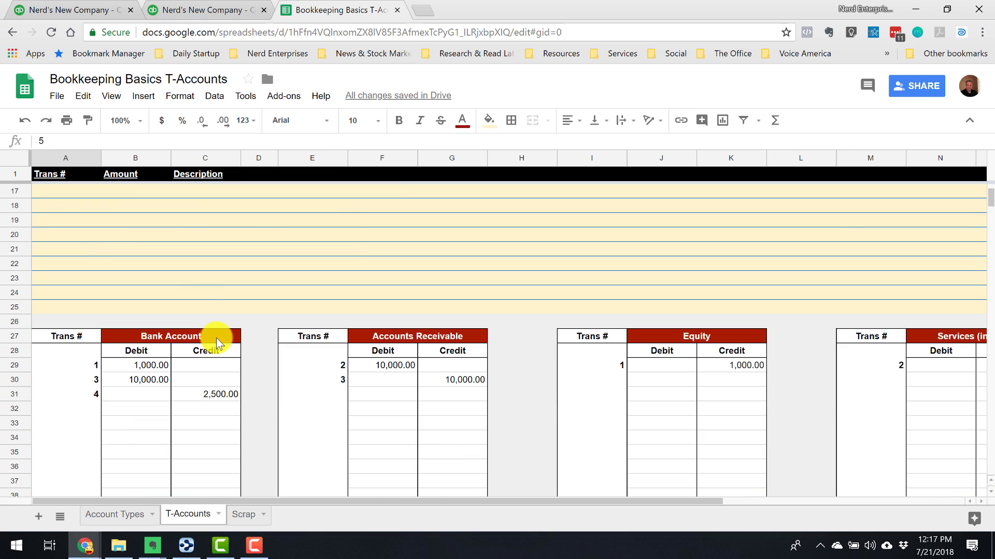
pyautogui.click(98, 414)
pyautogui.write('5')
pyautogui.press('Tab')
pyautogui.press('Tab')
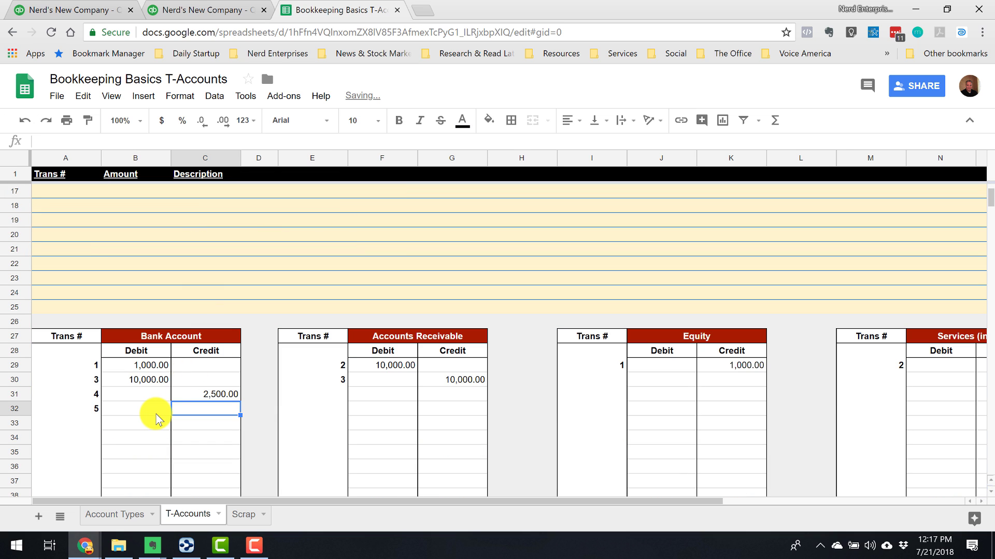
pyautogui.write('150')
pyautogui.press('Return')
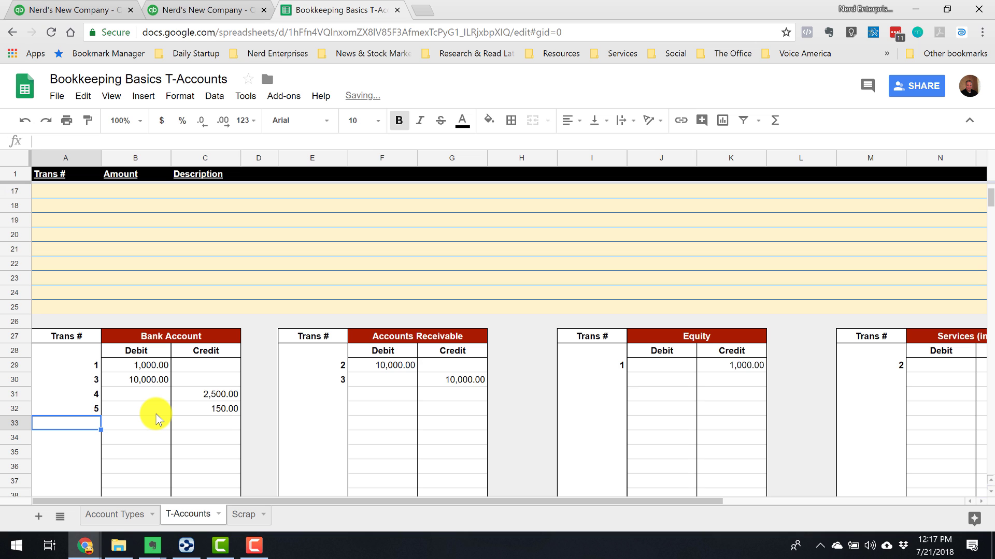
# Step: Examine the Trial Balance account list for an account to hold the debit side of the software applications transaction
pyautogui.hotkey('ctrl', 'Up')
pyautogui.hotkey('ctrl', 'Up')
pyautogui.hotkey('ctrl', 'Up')
pyautogui.hotkey('ctrl', 'Up')
pyautogui.hotkey('ctrl', 'Up')
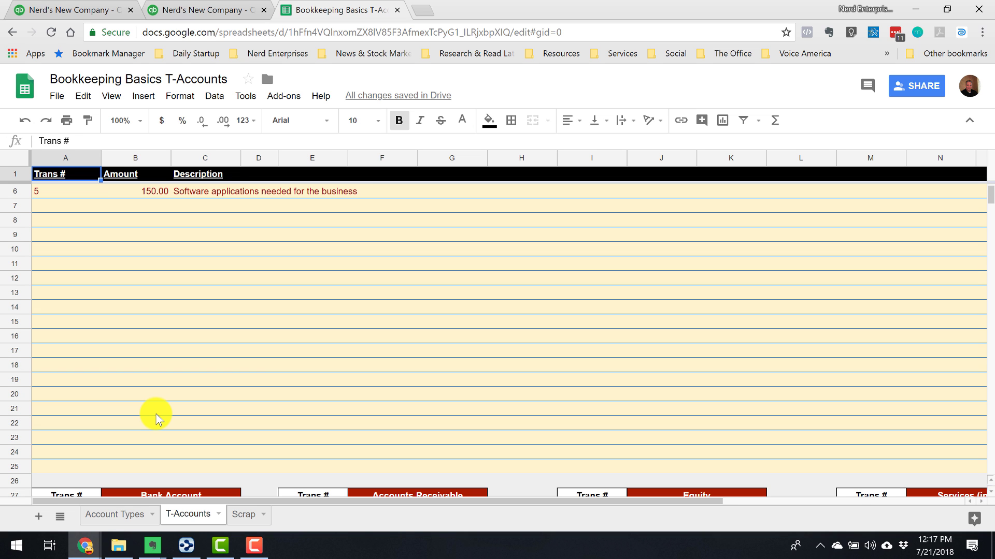
pyautogui.hotkey('ctrl', 'Right')
pyautogui.hotkey('ctrl', 'Right')
pyautogui.hotkey('ctrl', 'Right')
pyautogui.press('Right')
pyautogui.press('Right')
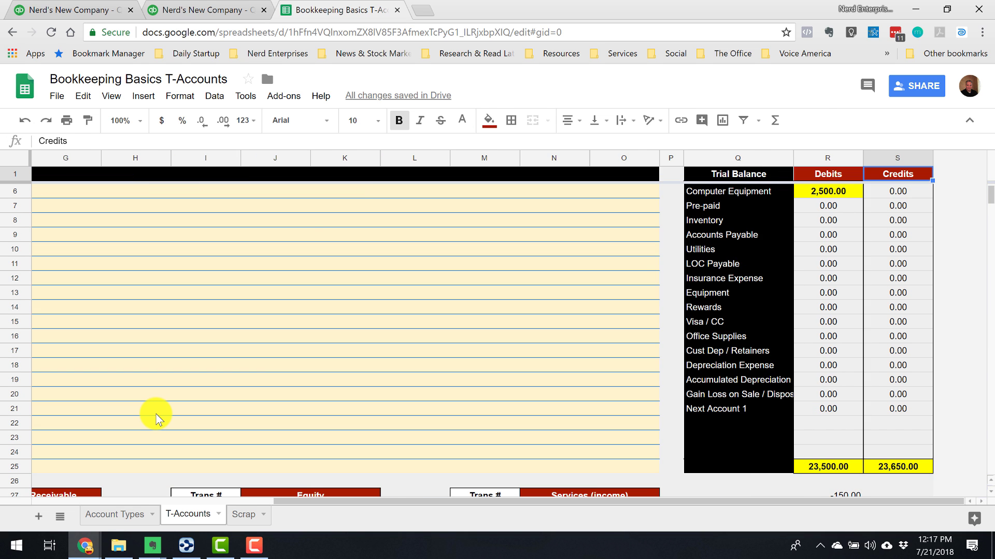
pyautogui.press('Left')
pyautogui.press('Down')
pyautogui.press('Down')
pyautogui.press('Down')
pyautogui.press('Left')
pyautogui.press('Down')
pyautogui.press('Down')
pyautogui.press('Down')
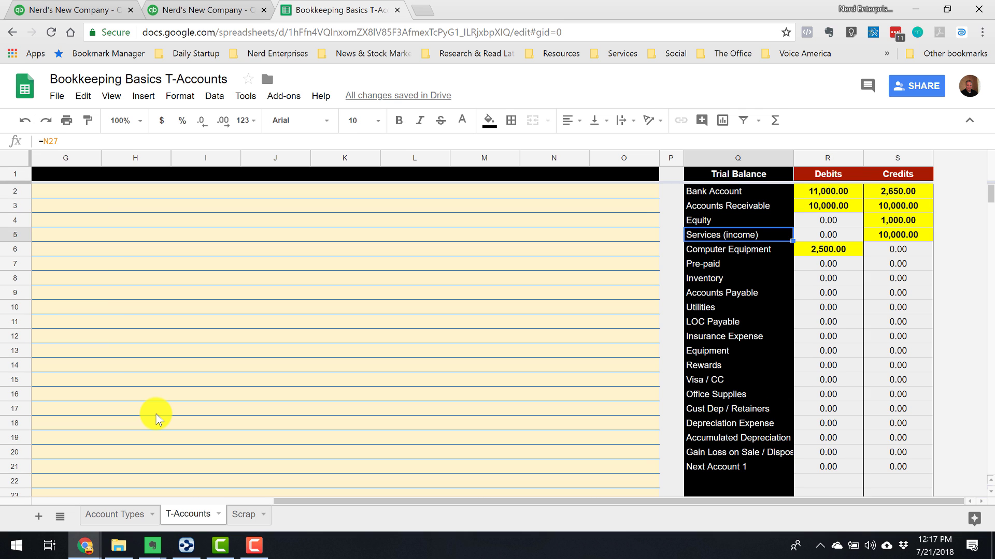
pyautogui.press('Down')
pyautogui.press('Down')
pyautogui.press('Down')
pyautogui.press('Down')
pyautogui.press('Down')
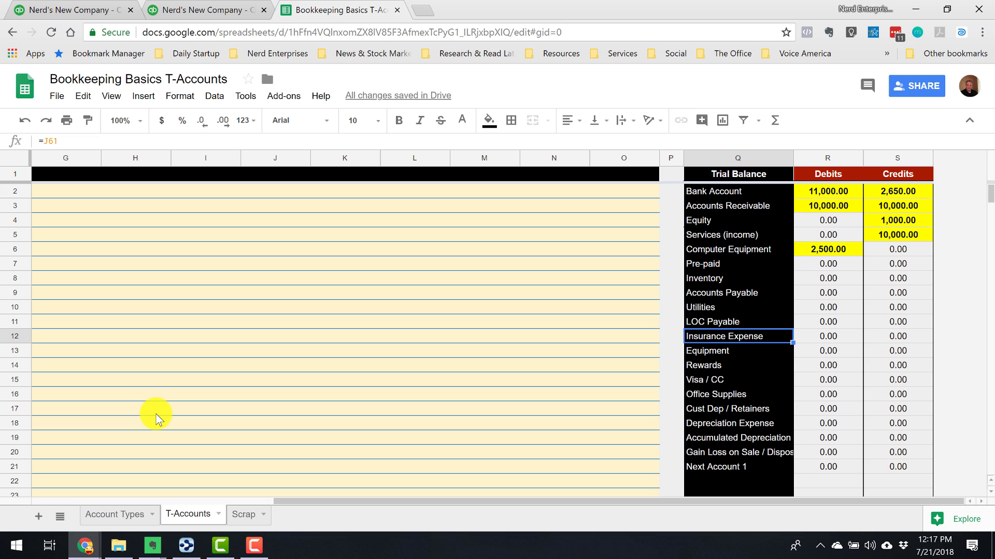
pyautogui.press('Up')
pyautogui.press('Up')
pyautogui.press('Up')
pyautogui.press('Up')
pyautogui.press('Up')
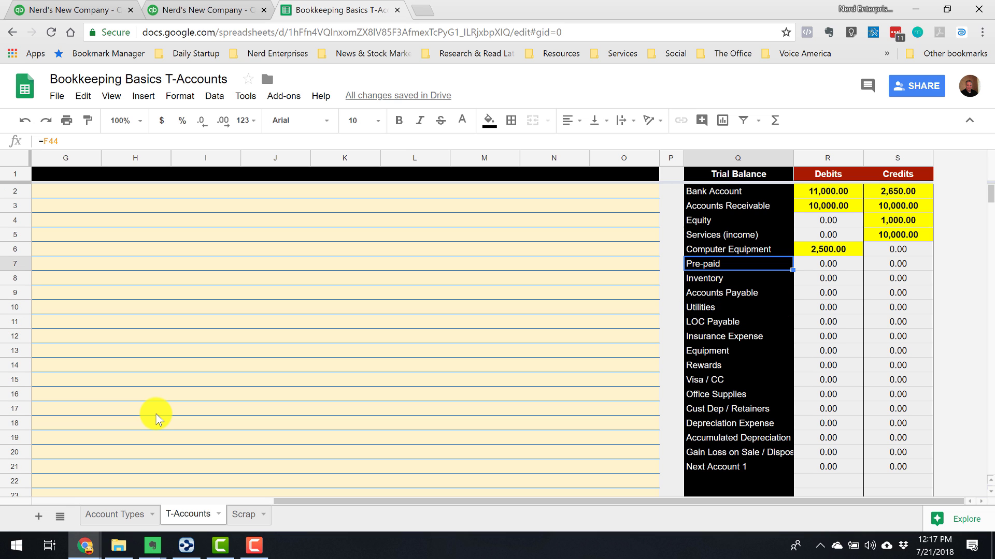
# Step: Rename the Pre-paid T-account as Internet Applications
pyautogui.press('Home')
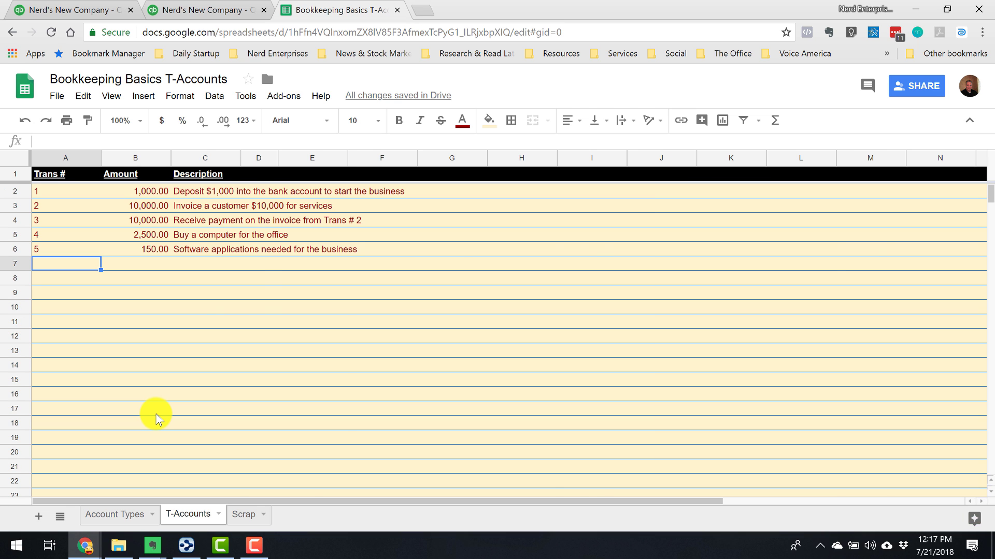
pyautogui.press('pagedown')
pyautogui.press('Down')
pyautogui.press('Down')
pyautogui.press('Down')
pyautogui.press('Down')
pyautogui.press('Down')
pyautogui.press('Down')
pyautogui.press('Down')
pyautogui.press('Down')
pyautogui.press('Down')
pyautogui.press('Down')
pyautogui.press('Down')
pyautogui.press('Down')
pyautogui.press('Down')
pyautogui.press('Down')
pyautogui.press('Down')
pyautogui.press('Down')
pyautogui.press('Down')
pyautogui.press('Down')
pyautogui.press('Down')
pyautogui.press('Down')
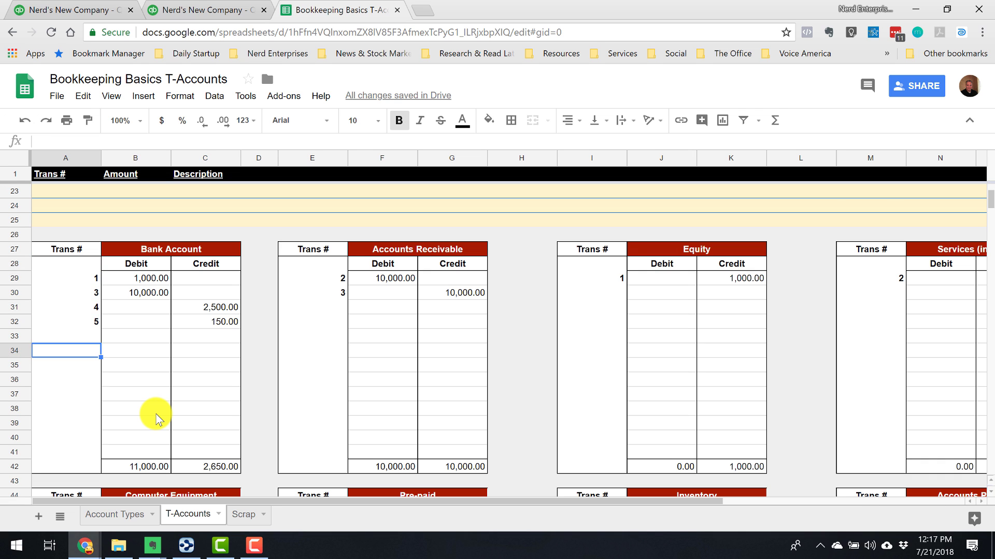
pyautogui.press('Up')
pyautogui.press('Up')
pyautogui.press('Up')
pyautogui.press('Up')
pyautogui.press('Up')
pyautogui.press('Up')
pyautogui.press('Up')
pyautogui.press('Up')
pyautogui.press('Up')
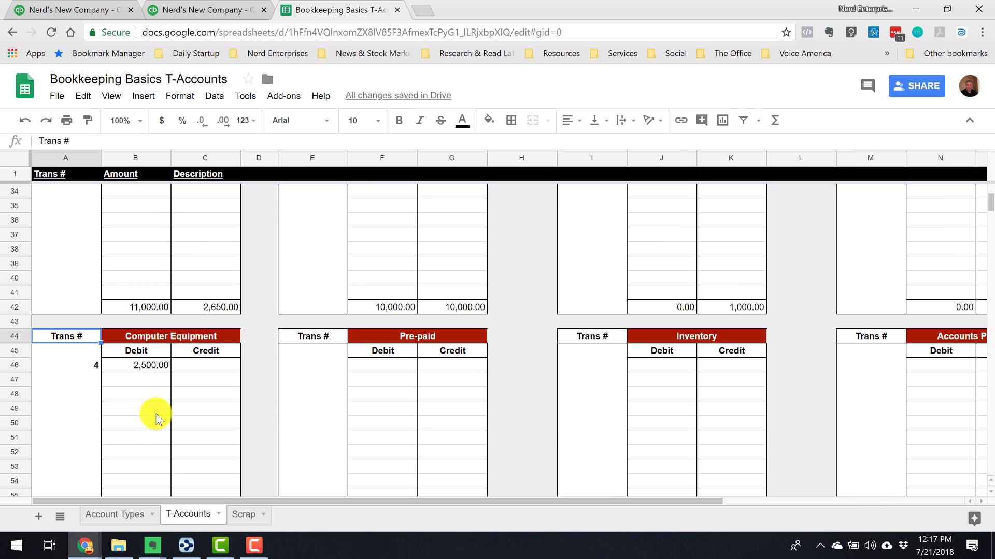
pyautogui.press('Right')
pyautogui.press('Right')
pyautogui.press('Right')
pyautogui.press('Right')
pyautogui.write('Int')
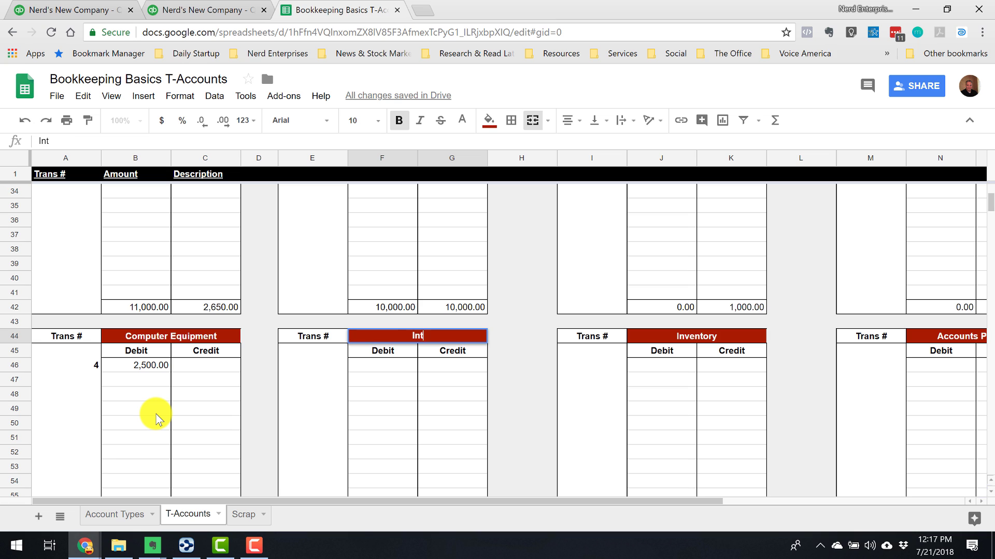
pyautogui.write('ernet App')
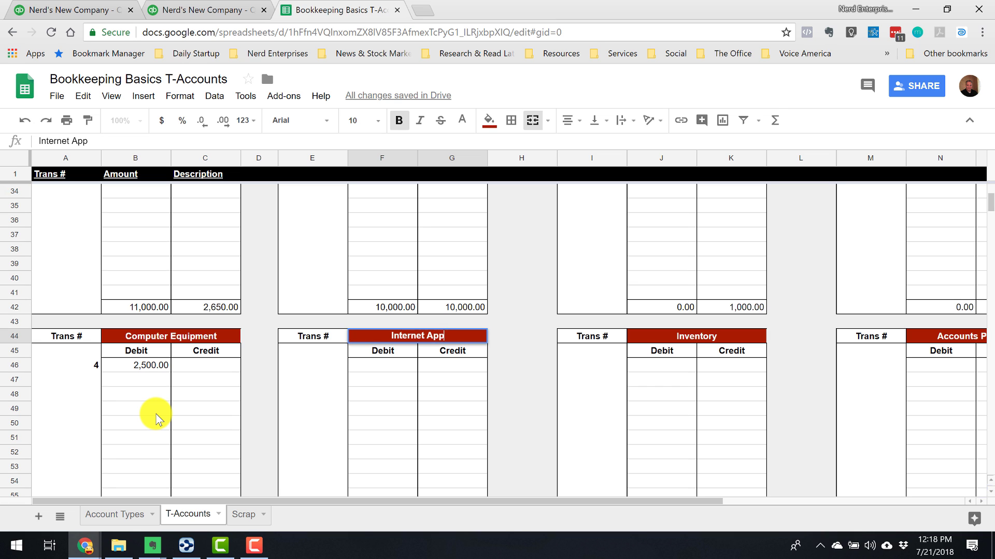
pyautogui.write('lications')
pyautogui.press('Return')
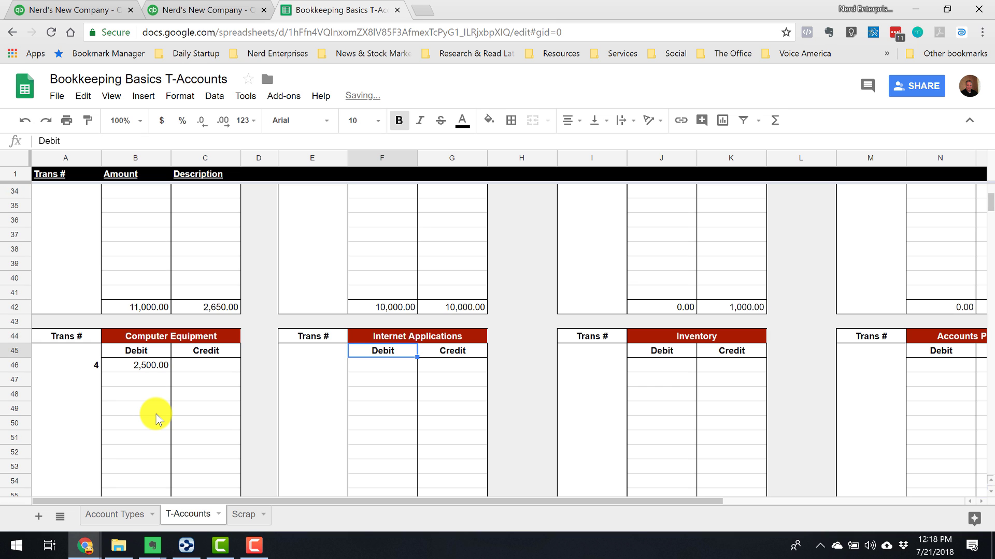
# Step: Post transaction 5 to the Internet Applications T-account as a debit of 150
pyautogui.press('Down')
pyautogui.press('Left')
pyautogui.write('5')
pyautogui.press('Tab')
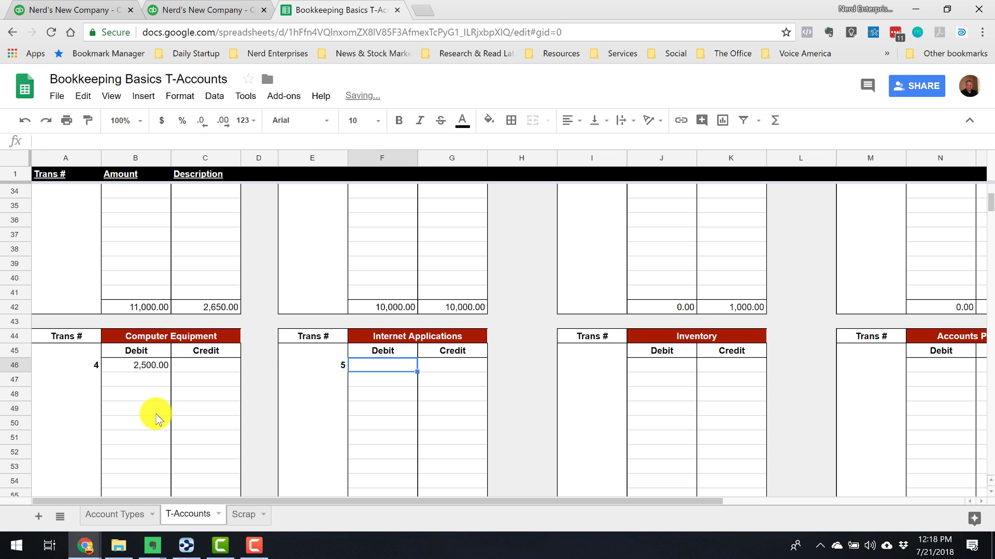
pyautogui.write('150')
pyautogui.press('Return')
pyautogui.press('Up')
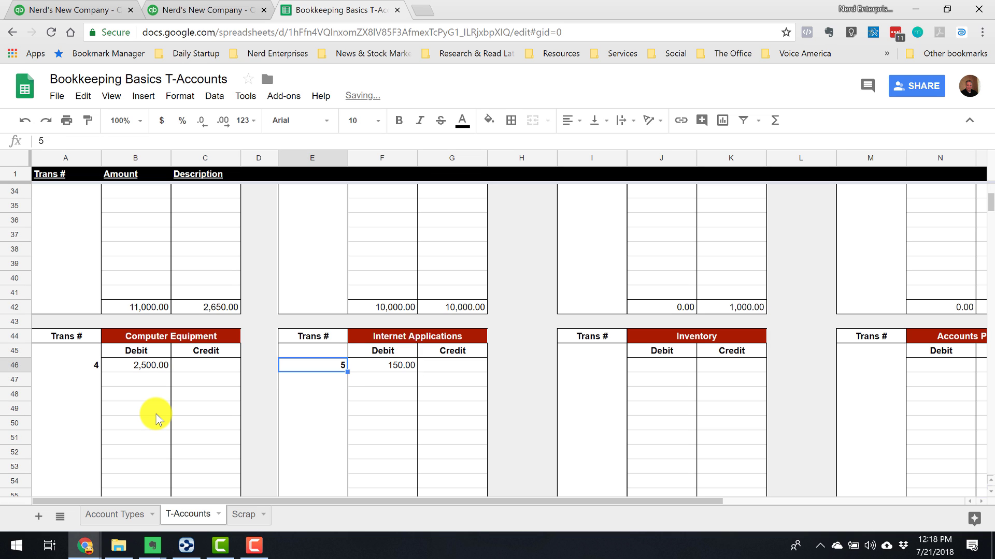
pyautogui.press('Right')
# Step: Check the Trial Balance debits and credits for the Bank Account and Internet Applications lines
pyautogui.hotkey('ctrl', 'Home')
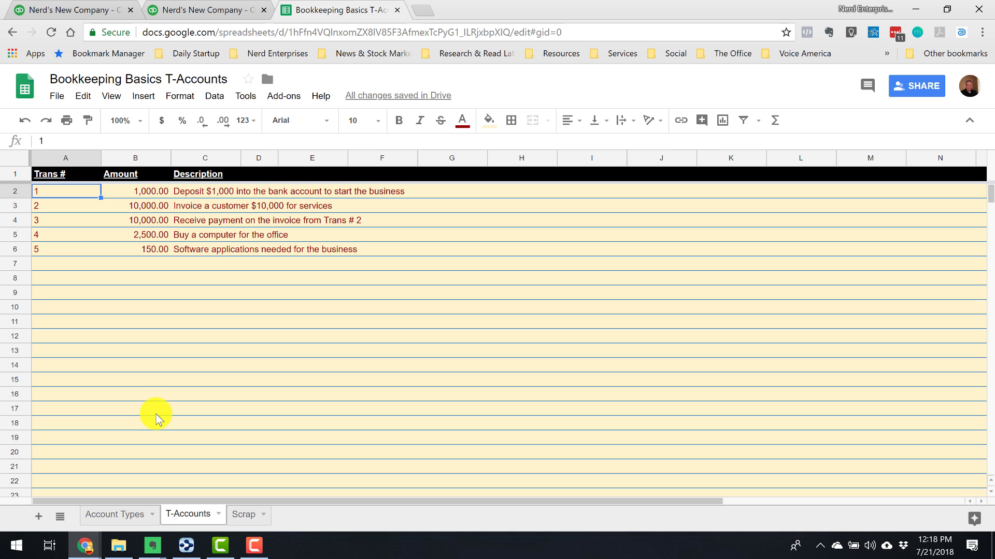
pyautogui.press('Up')
pyautogui.hotkey('ctrl', 'Right')
pyautogui.hotkey('ctrl', 'Right')
pyautogui.hotkey('ctrl', 'Right')
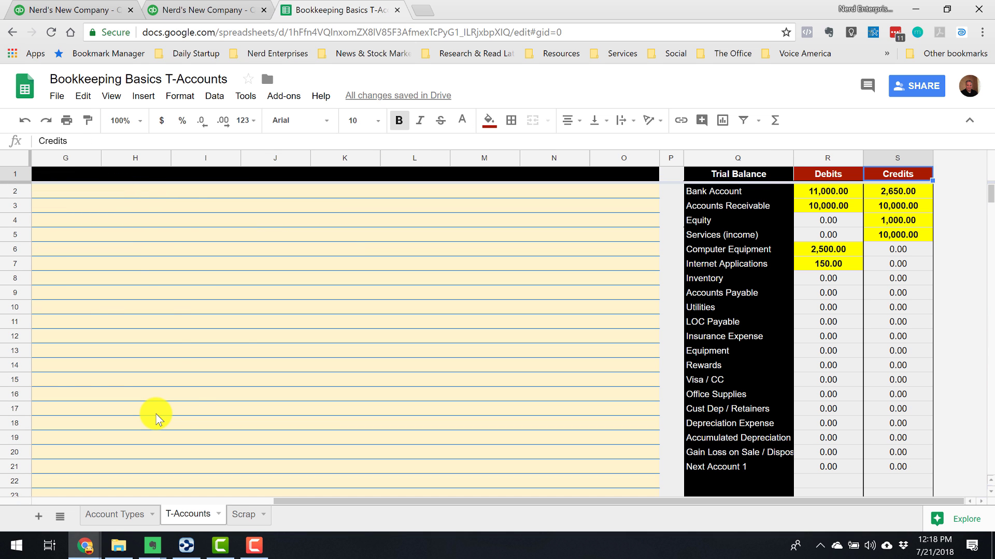
# Step: Check that the Debits and Credits totals at the end of the Trial Balance match
pyautogui.hotkey('ctrl', 'Down')
pyautogui.hotkey('ctrl', 'Down')
pyautogui.press('Left')
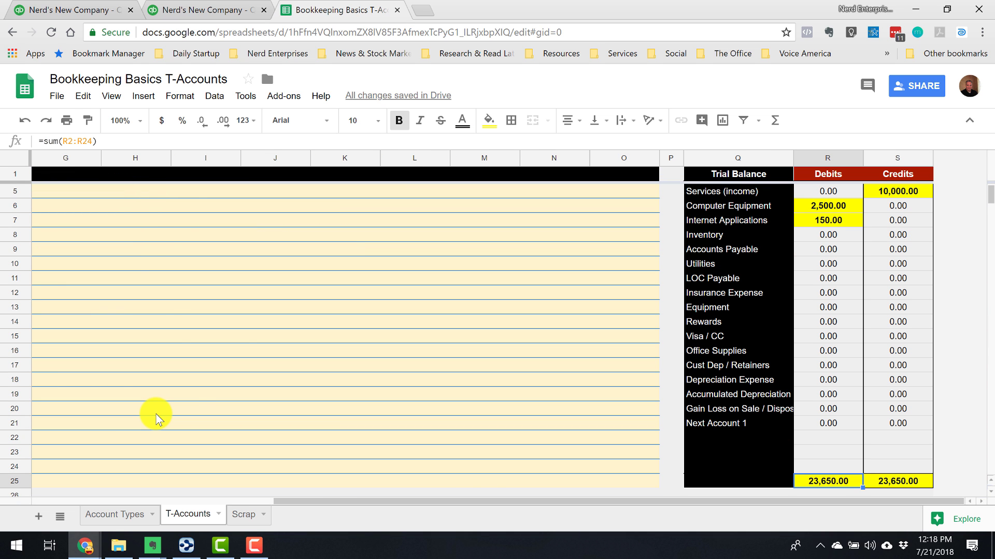
pyautogui.press('Down')
pyautogui.press('Down')
pyautogui.hotkey('ctrl', 'Up')
pyautogui.hotkey('ctrl', 'Up')
pyautogui.hotkey('ctrl', 'Up')
# Step: Inspect the Internet Applications line and its debit in the Trial Balance
pyautogui.press('Down')
pyautogui.press('Down')
pyautogui.press('Down')
pyautogui.press('Down')
pyautogui.press('Down')
pyautogui.press('Down')
pyautogui.press('Down')
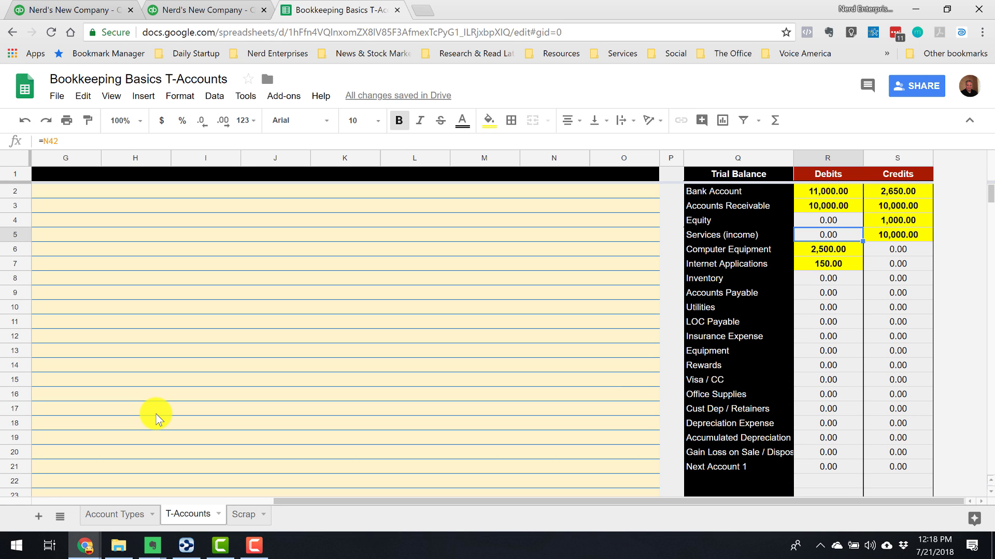
pyautogui.press('Up')
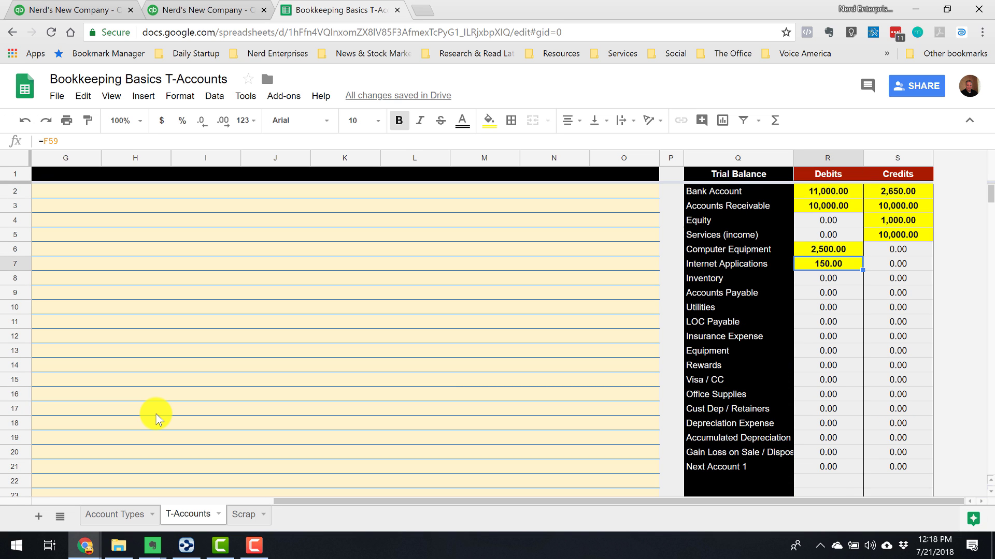
pyautogui.press('Left')
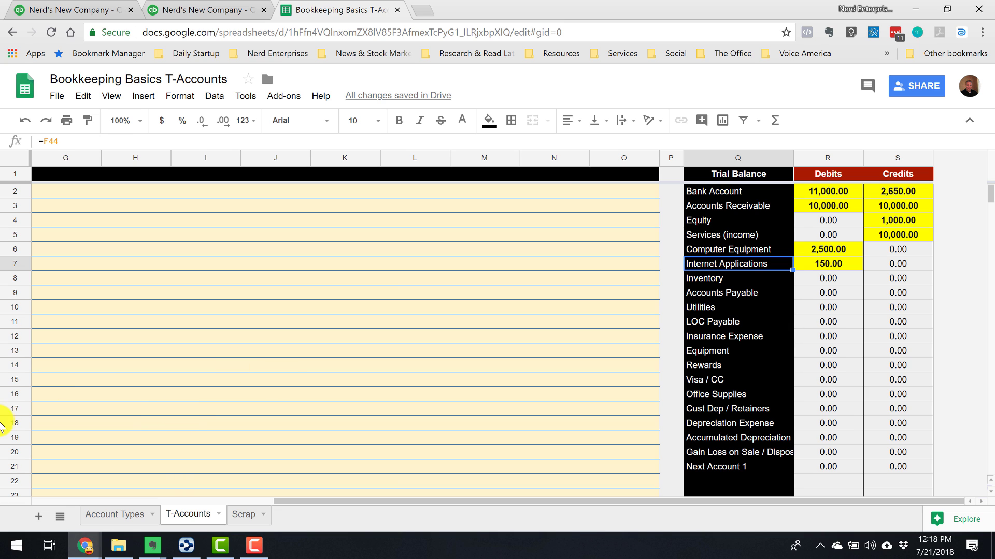
pyautogui.click(819, 265)
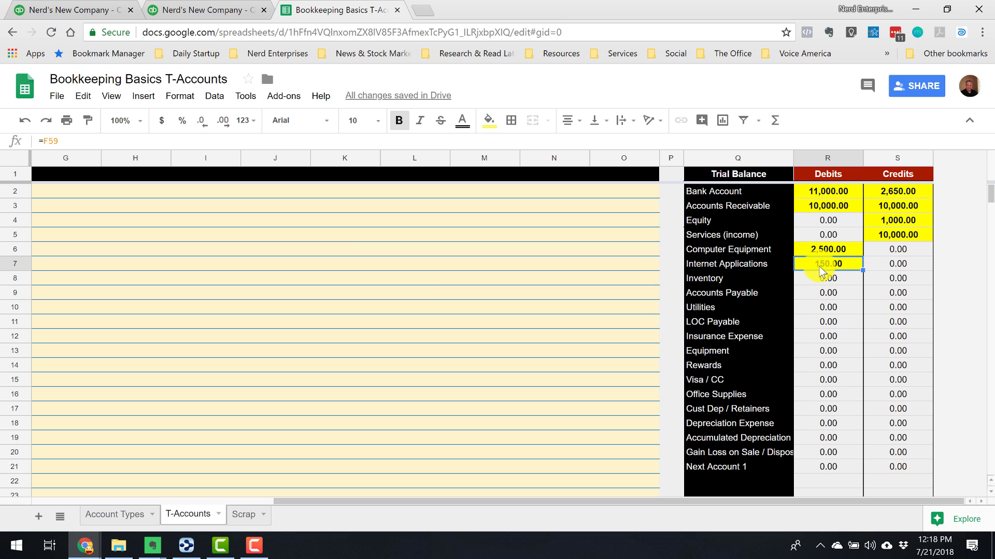
# Step: Review transaction 5 in the transaction list and start a new expense in QuickBooks Online paid from Checking - 1234
pyautogui.hotkey('ctrl', 'Home')
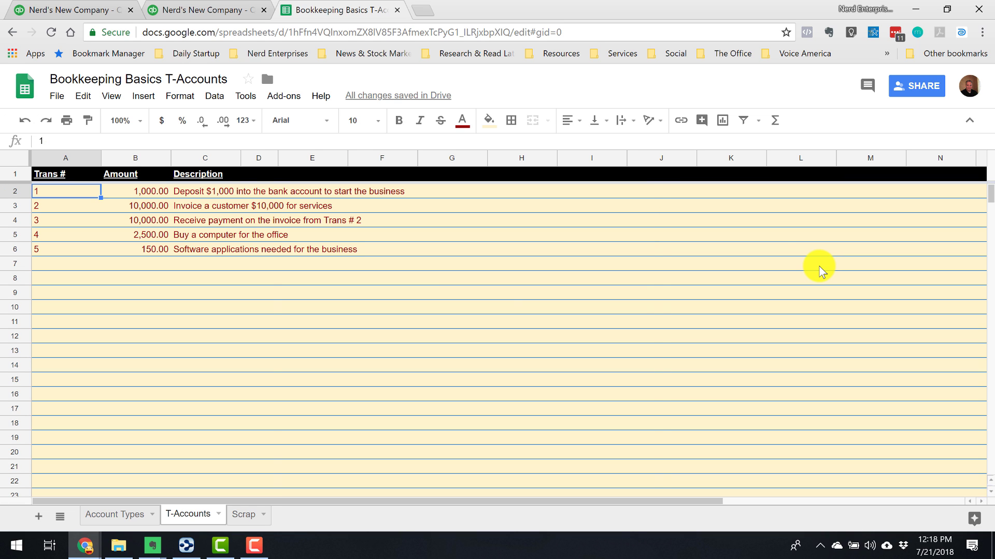
pyautogui.click(201, 249)
pyautogui.click(89, 10)
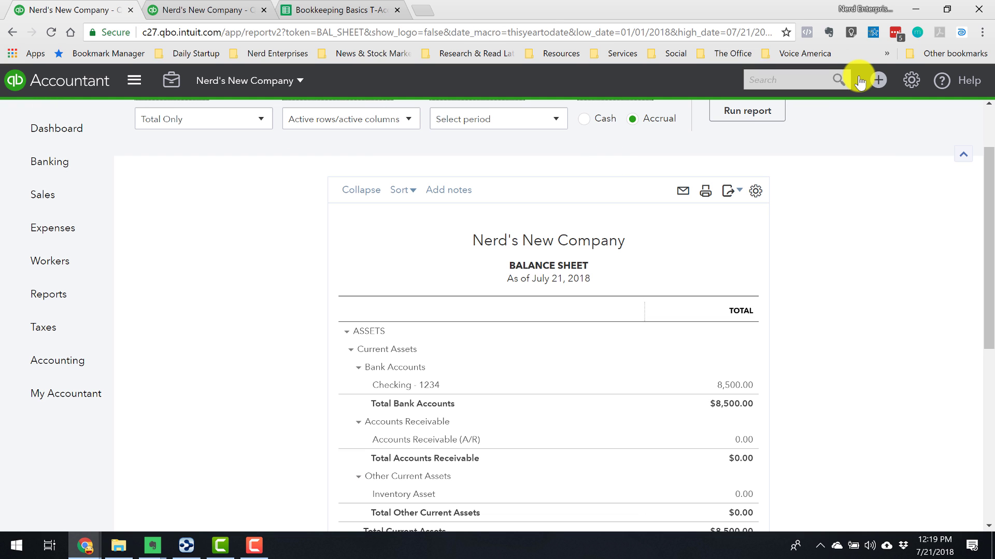
pyautogui.click(876, 81)
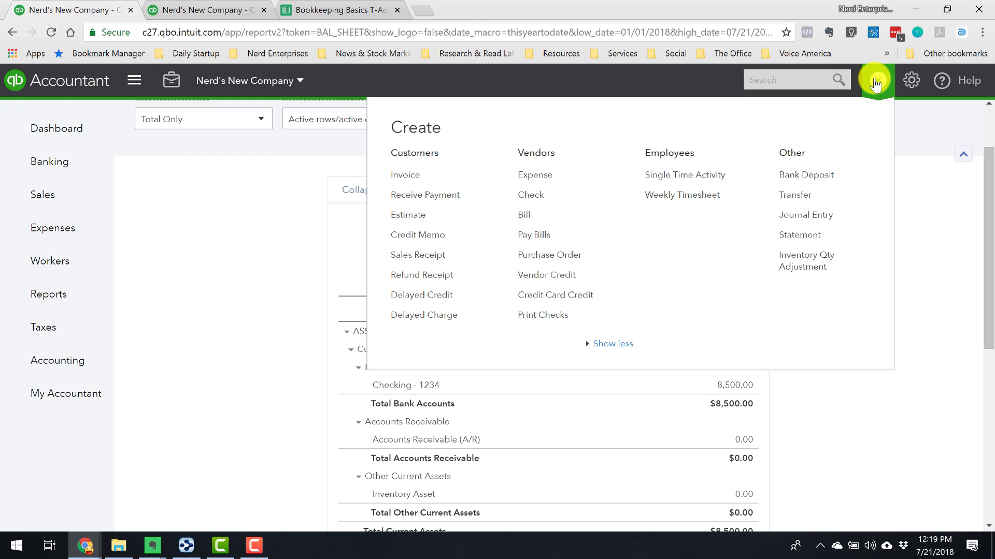
pyautogui.click(531, 176)
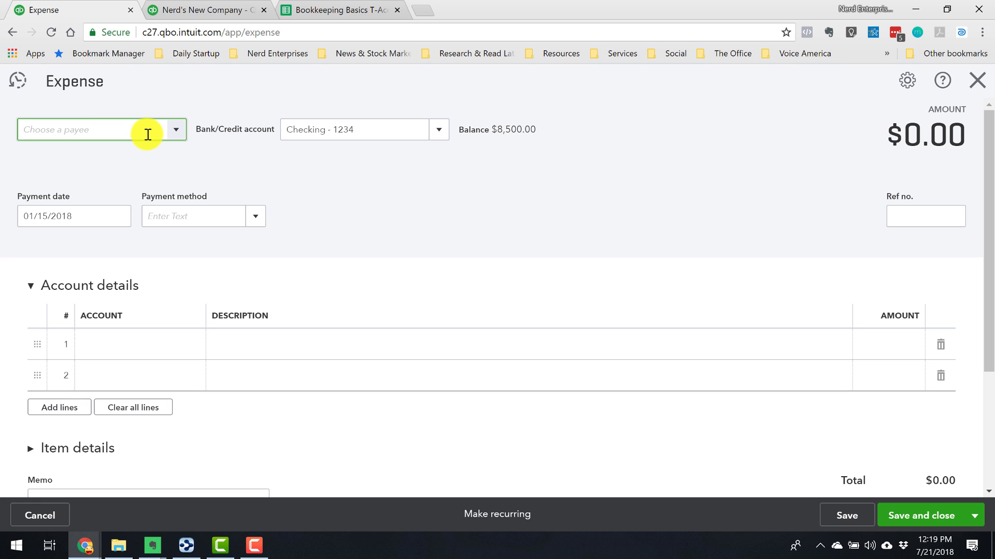
pyautogui.click(335, 129)
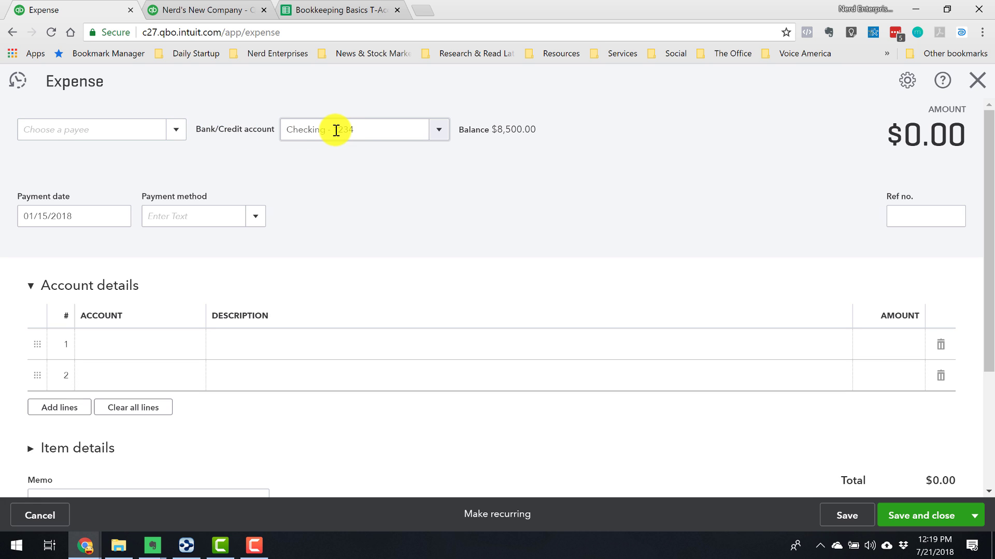
# Step: Select Intuit Payment Solutions as the payee of the expense
pyautogui.click(129, 129)
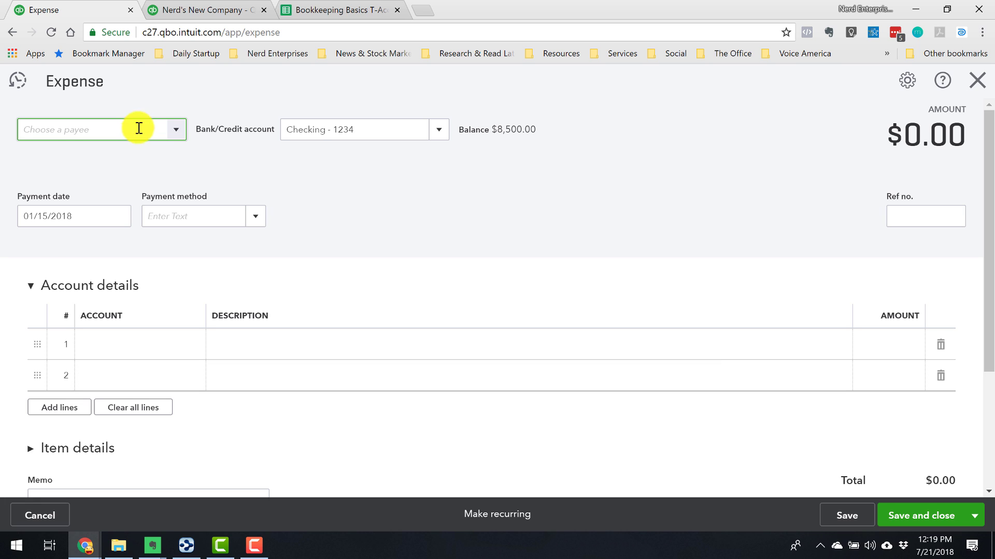
pyautogui.click(180, 133)
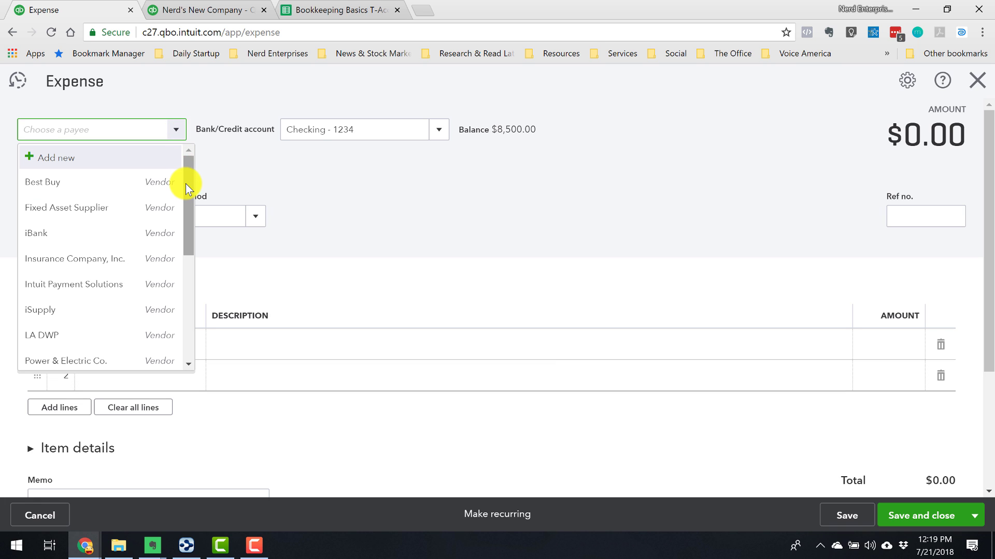
pyautogui.moveTo(186, 194)
pyautogui.mouseDown()
pyautogui.moveTo(179, 288)
pyautogui.moveTo(187, 209)
pyautogui.mouseUp()
pyautogui.click(61, 228)
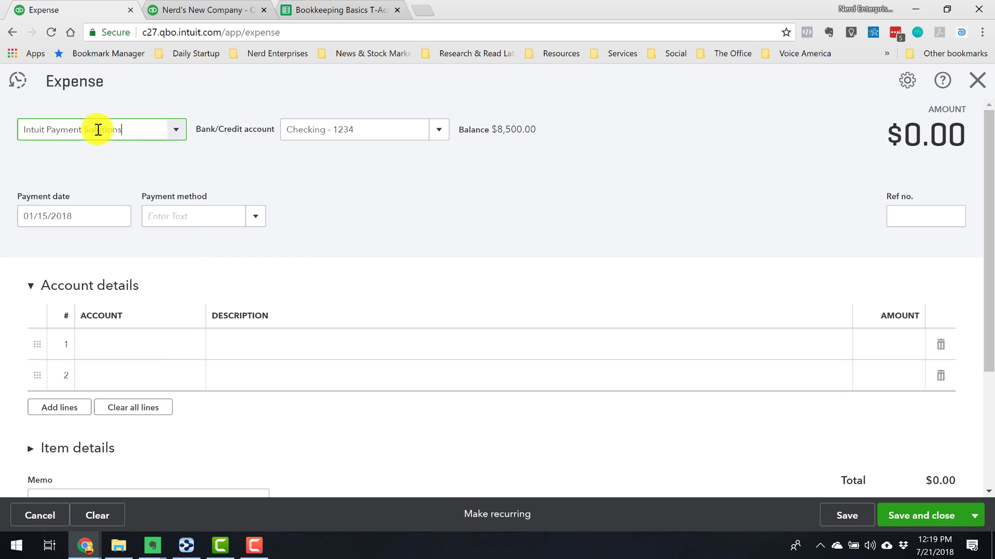
pyautogui.press('Tab')
pyautogui.press('Tab')
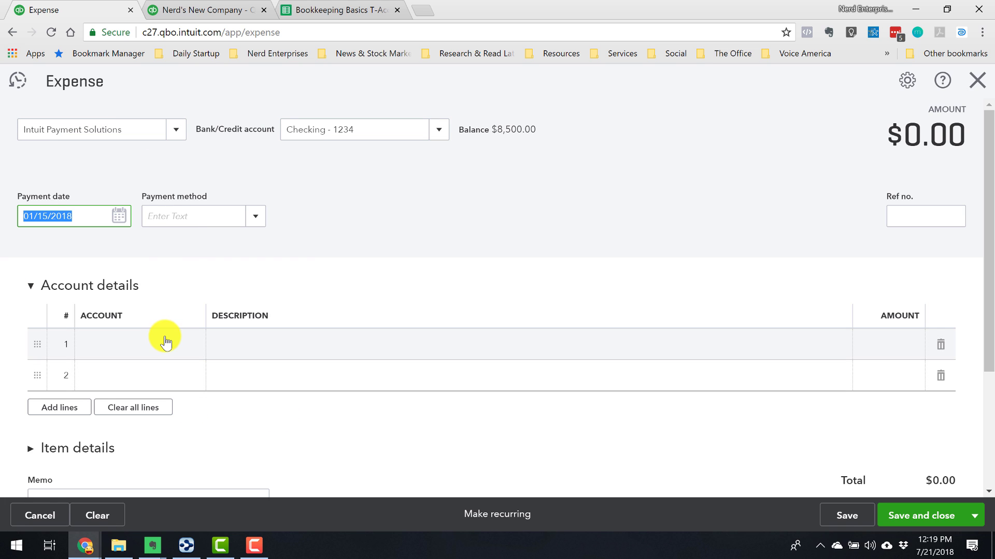
# Step: Replace the payee with a new vendor named Some Software Vendor and save it
pyautogui.click(176, 133)
pyautogui.click(177, 133)
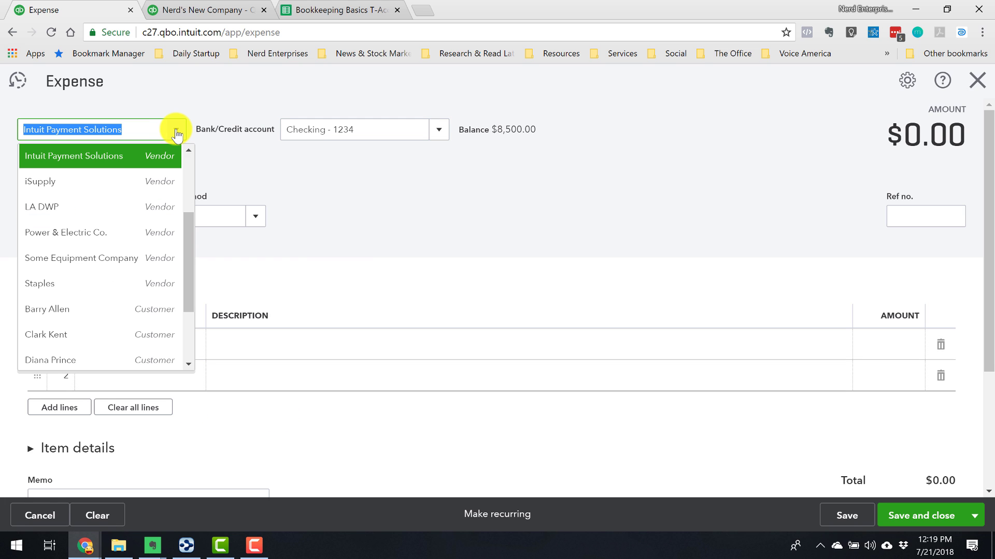
pyautogui.scroll(3, 133, 249)
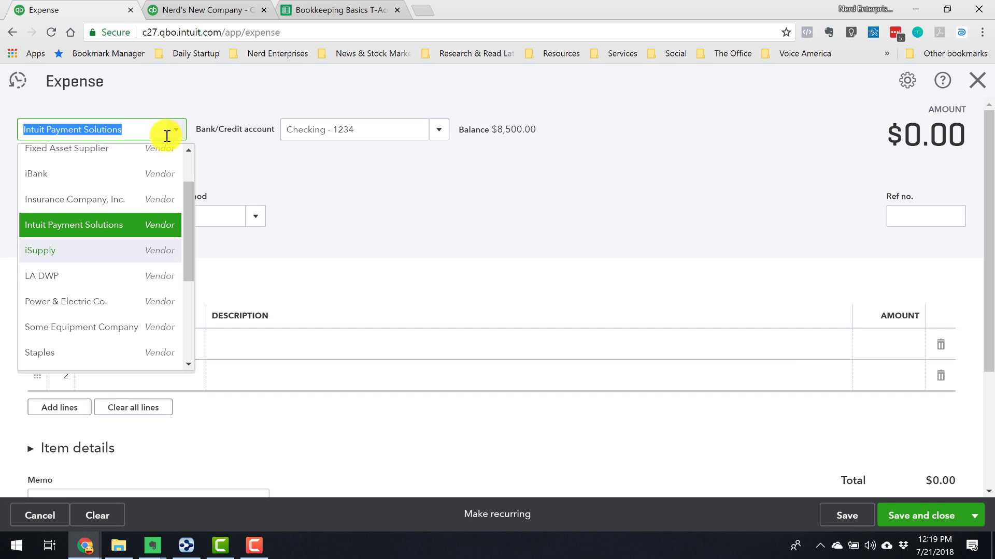
pyautogui.scroll(2, 160, 152)
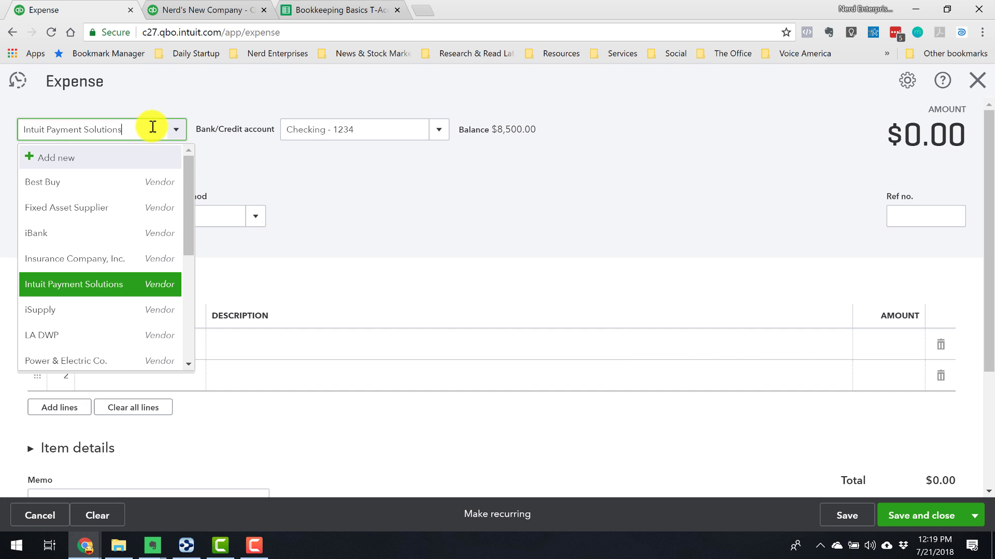
pyautogui.write('S')
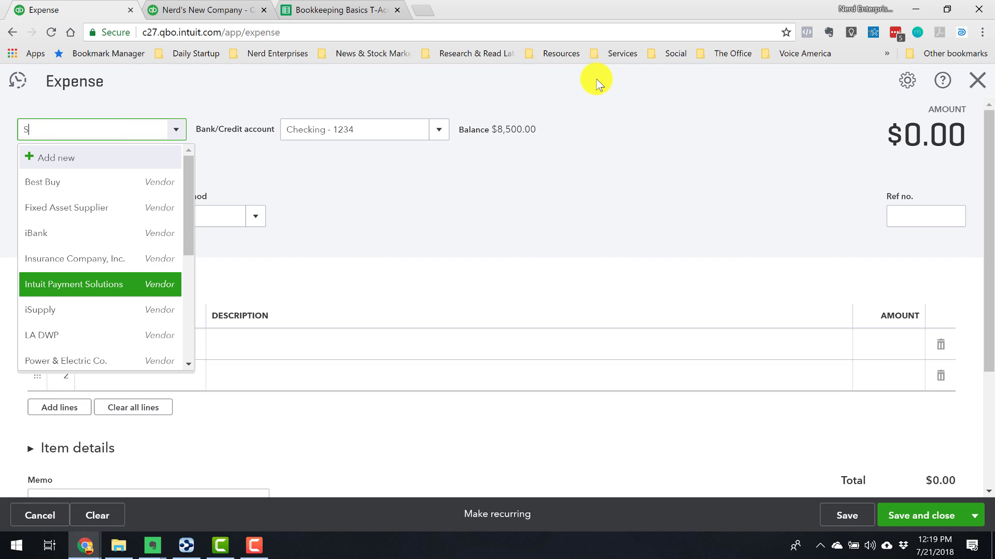
pyautogui.write('ome Software Vendor')
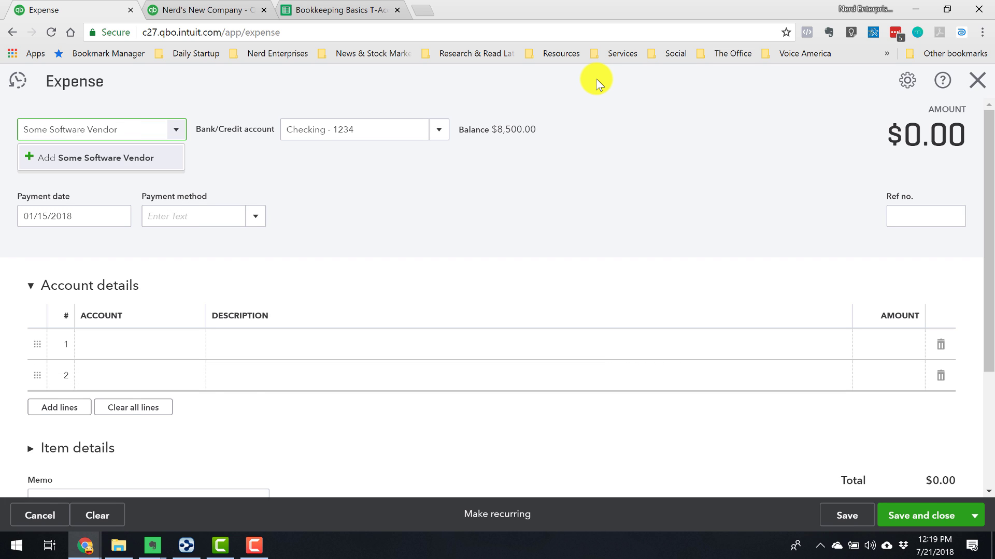
pyautogui.press('Return')
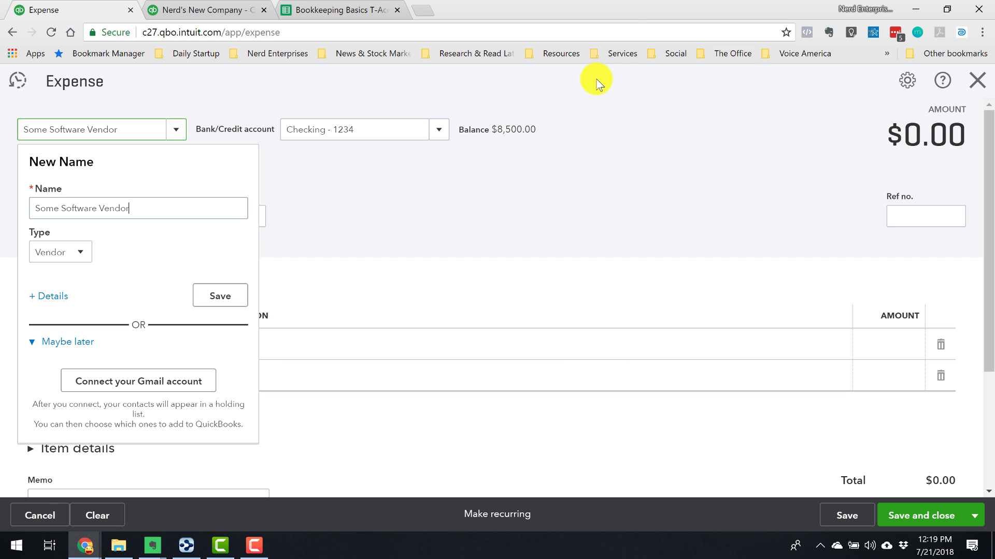
pyautogui.click(222, 298)
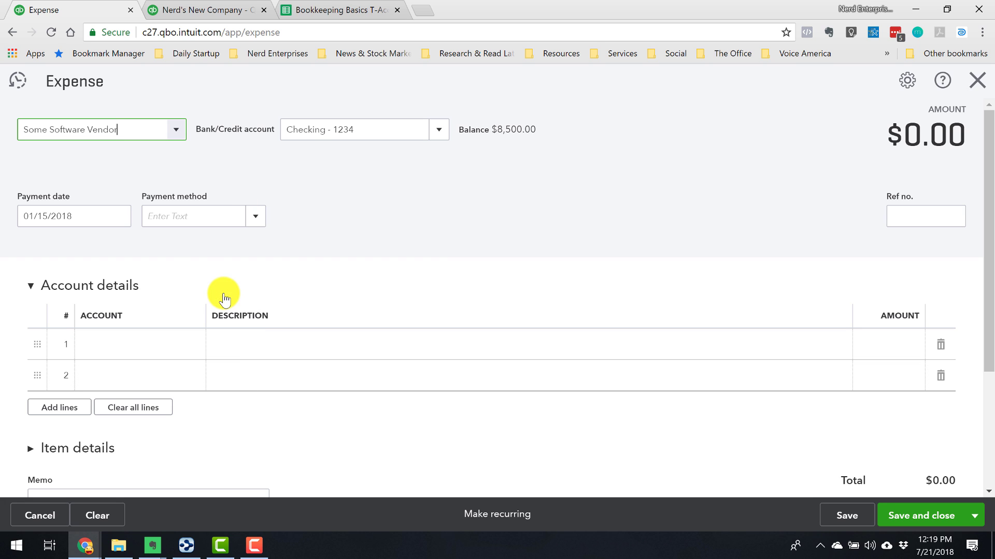
# Step: Add a new expense account named Internet Applications with detail type Office/General Administrative Expenses on the first account line
pyautogui.click(147, 344)
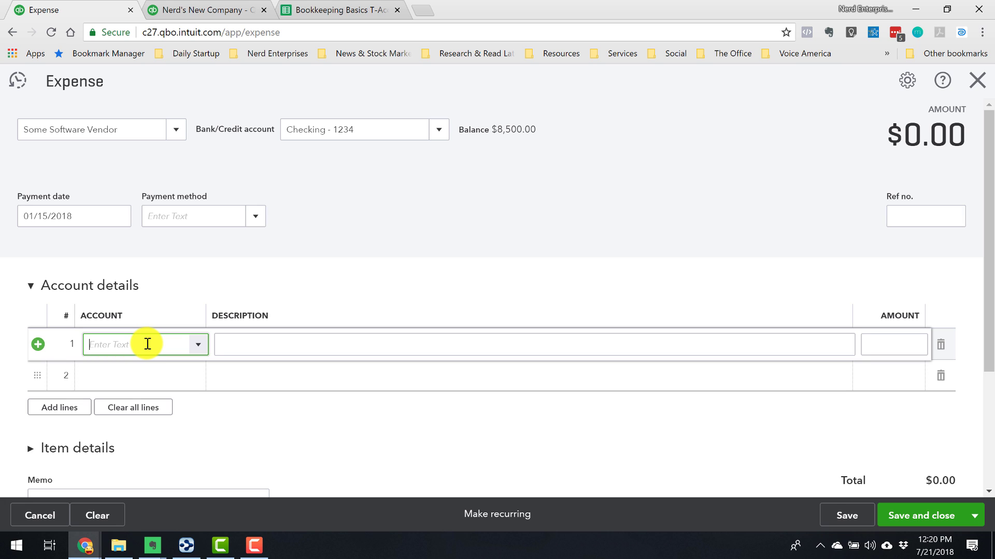
pyautogui.write('Inter')
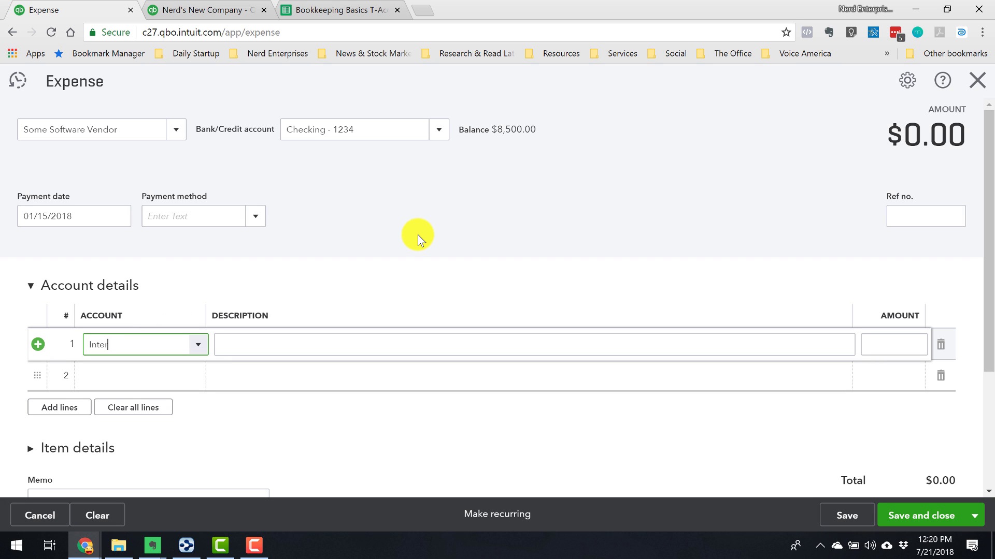
pyautogui.write('ne')
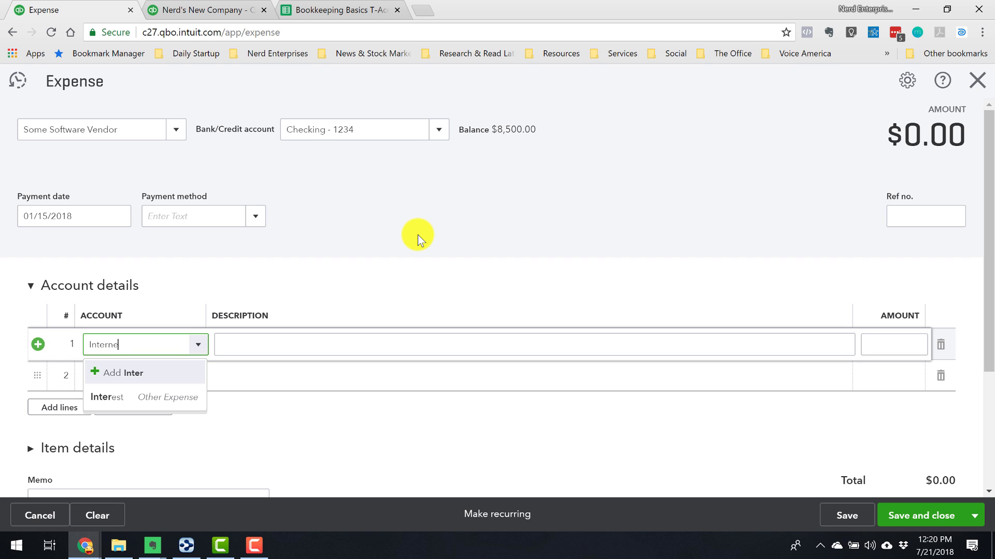
pyautogui.write('t Applications')
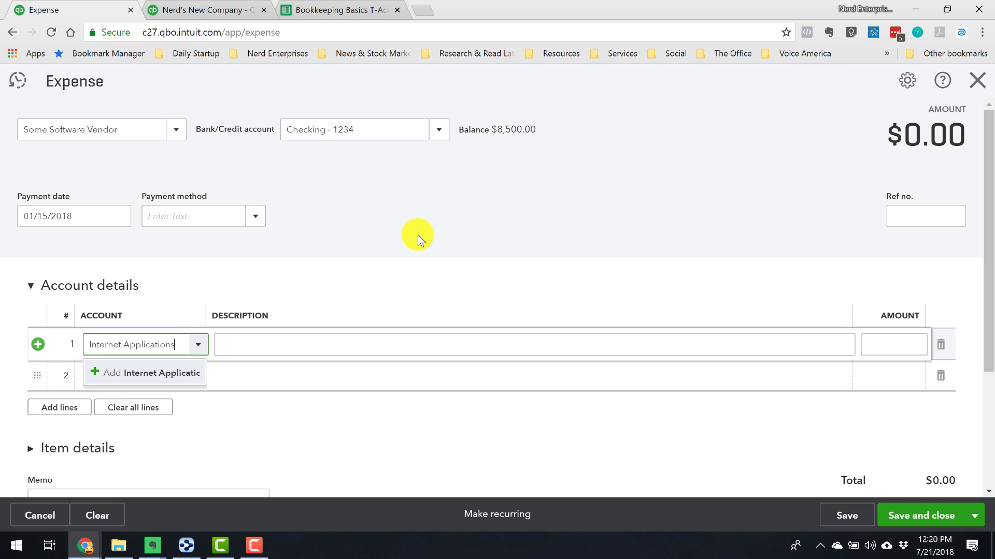
pyautogui.click(175, 376)
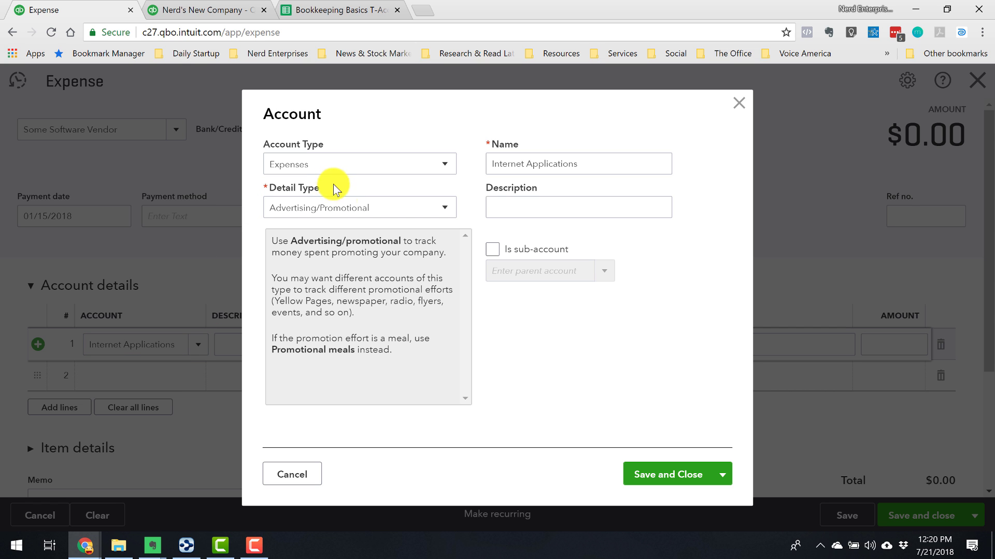
pyautogui.click(341, 203)
pyautogui.scroll(-2, 369, 336)
pyautogui.scroll(-2, 370, 342)
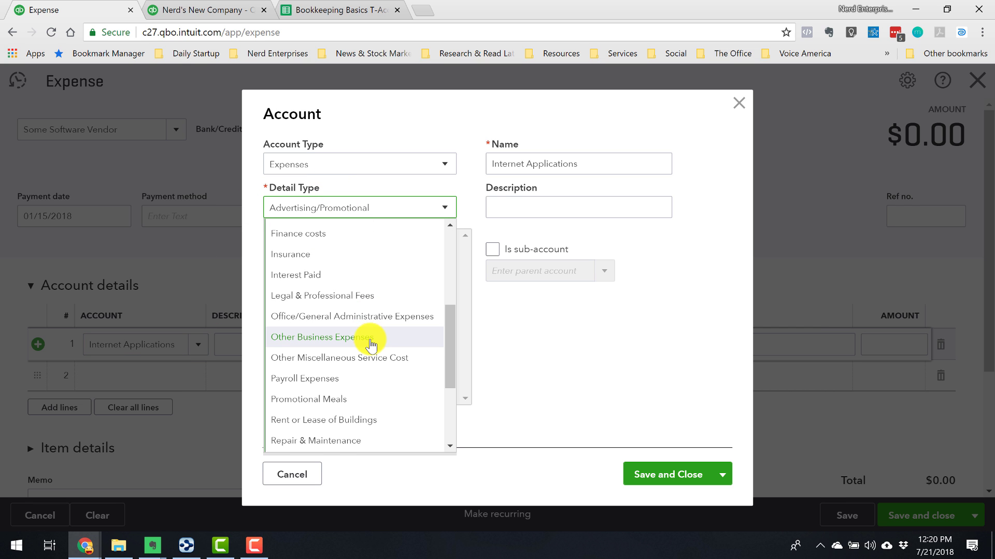
pyautogui.click(359, 316)
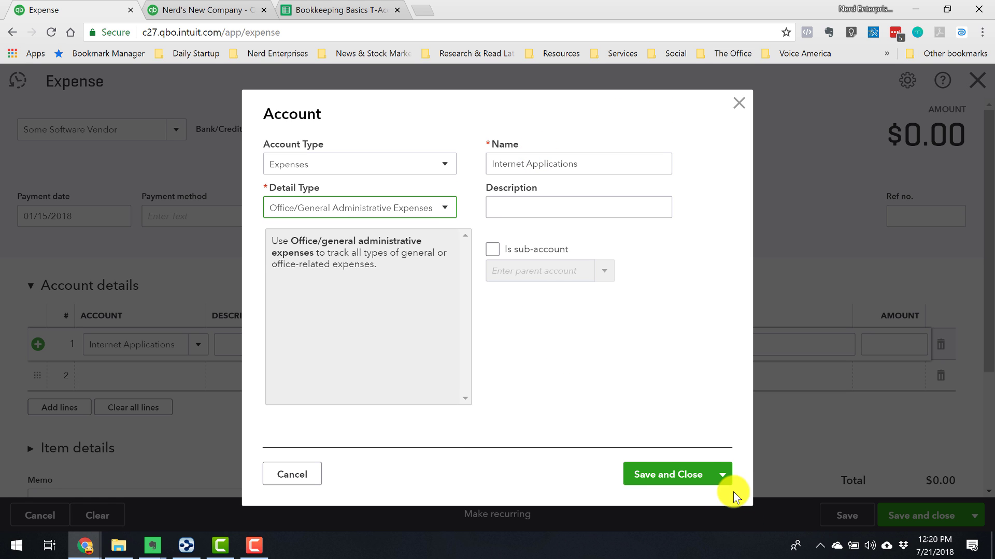
pyautogui.click(666, 473)
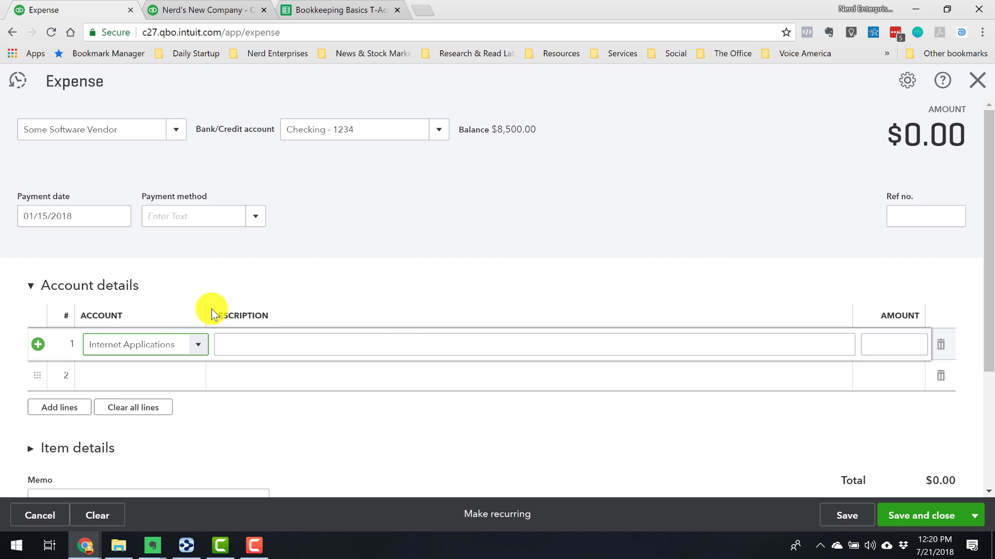
# Step: Widen the Account and Amount columns and enter an amount of 150 on the Internet Applications line
pyautogui.moveTo(205, 317); pyautogui.dragTo(241, 321)
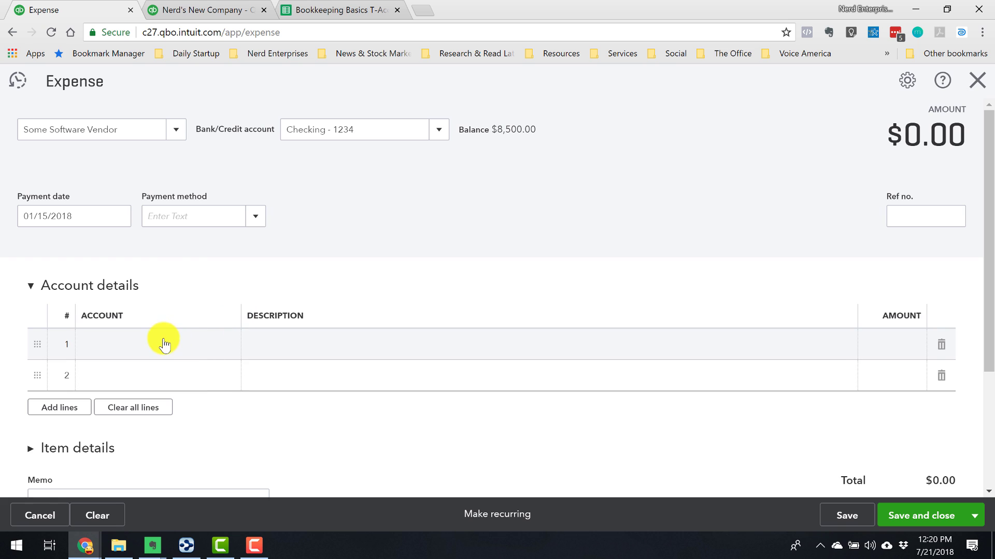
pyautogui.click(176, 344)
pyautogui.click(270, 348)
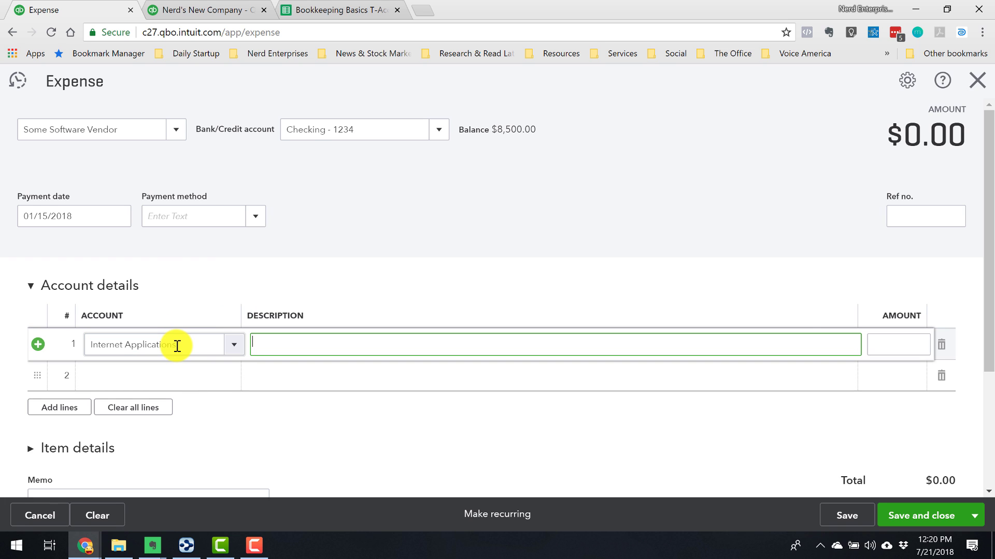
pyautogui.moveTo(844, 315); pyautogui.dragTo(795, 313)
pyautogui.click(868, 344)
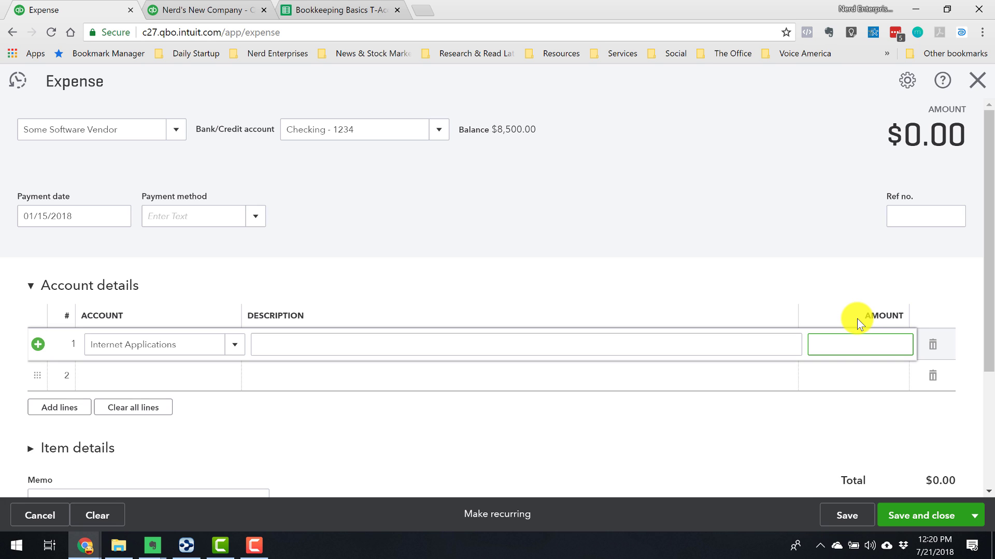
pyautogui.write('150')
pyautogui.press('Tab')
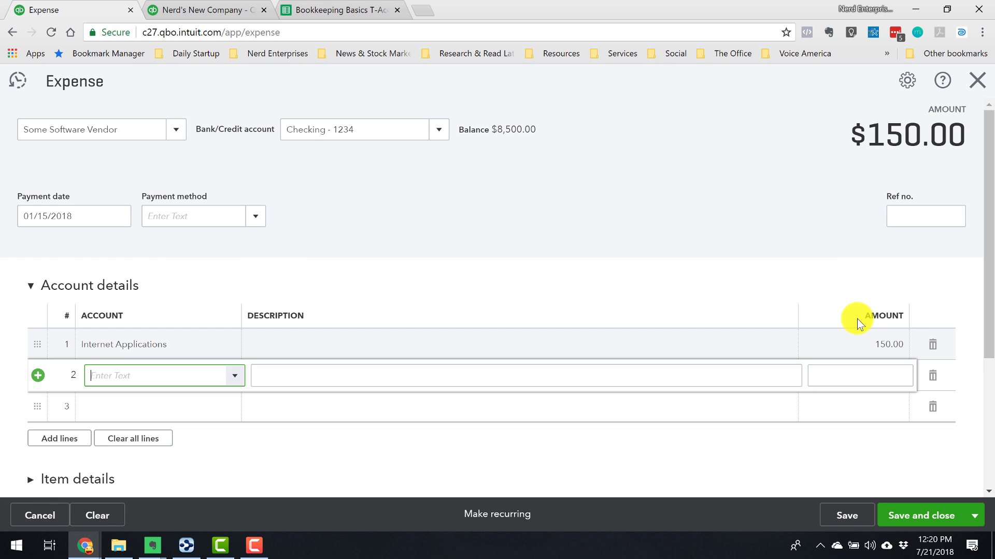
# Step: Return to the first expense line and inspect its account selection
pyautogui.hotkey('shift', 'Tab')
pyautogui.click(235, 345)
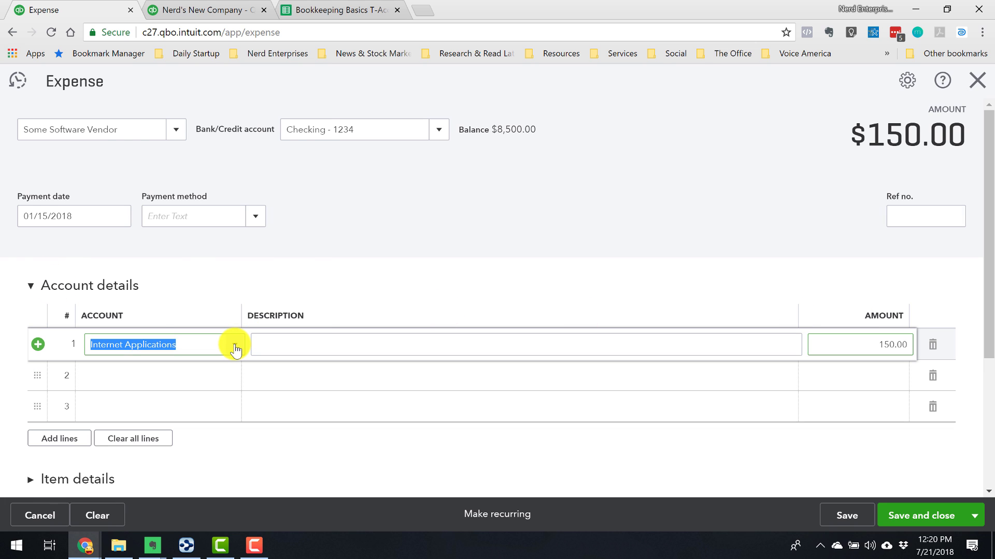
pyautogui.click(234, 345)
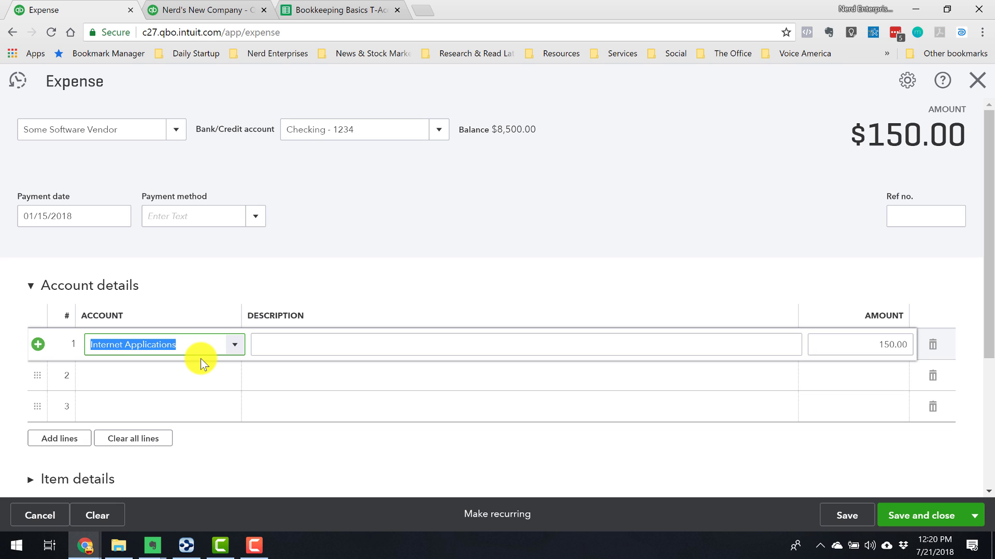
# Step: Widen the Amount column of the expense's account lines and look over the form down to its total
pyautogui.click(275, 348)
pyautogui.press('Tab')
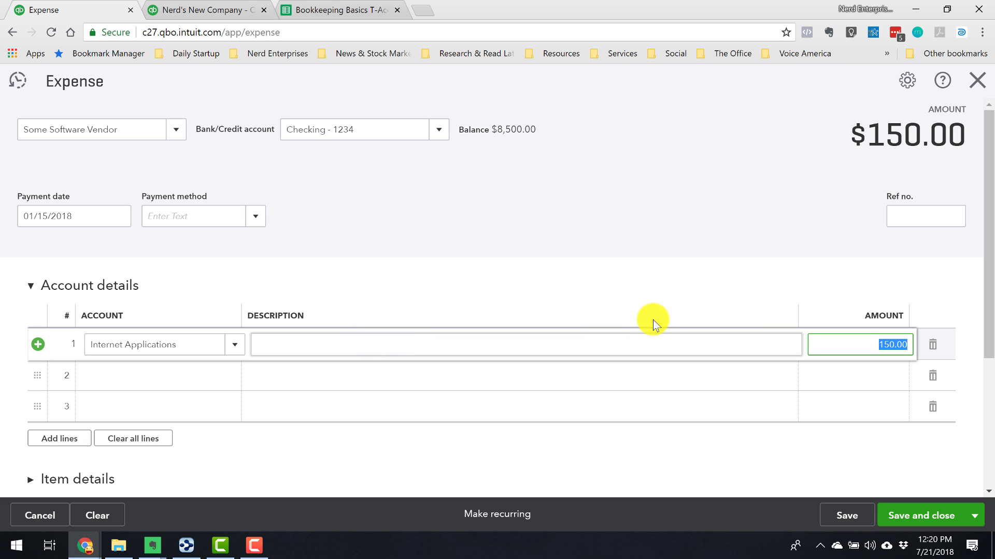
pyautogui.moveTo(794, 316); pyautogui.dragTo(779, 316)
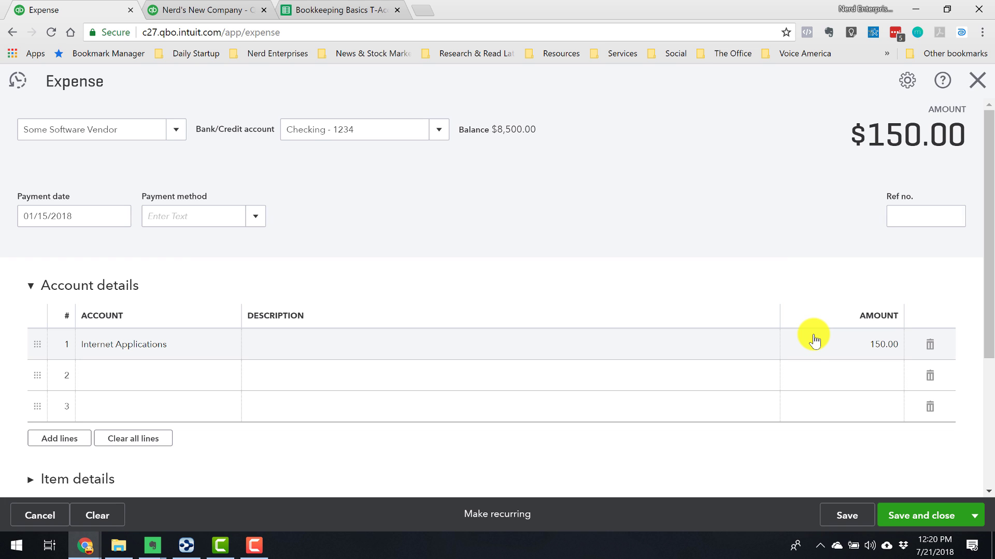
pyautogui.scroll(-1, 816, 344)
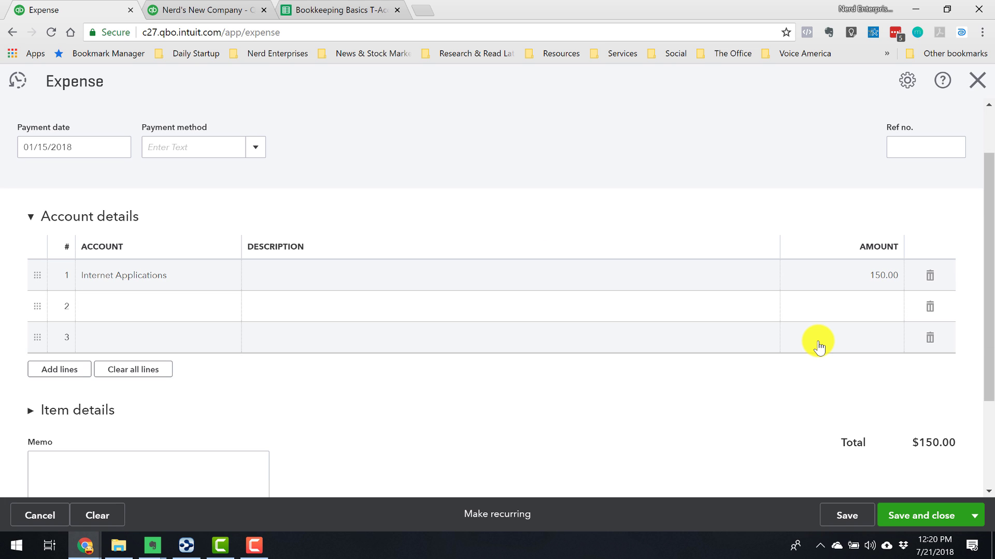
pyautogui.scroll(1, 818, 346)
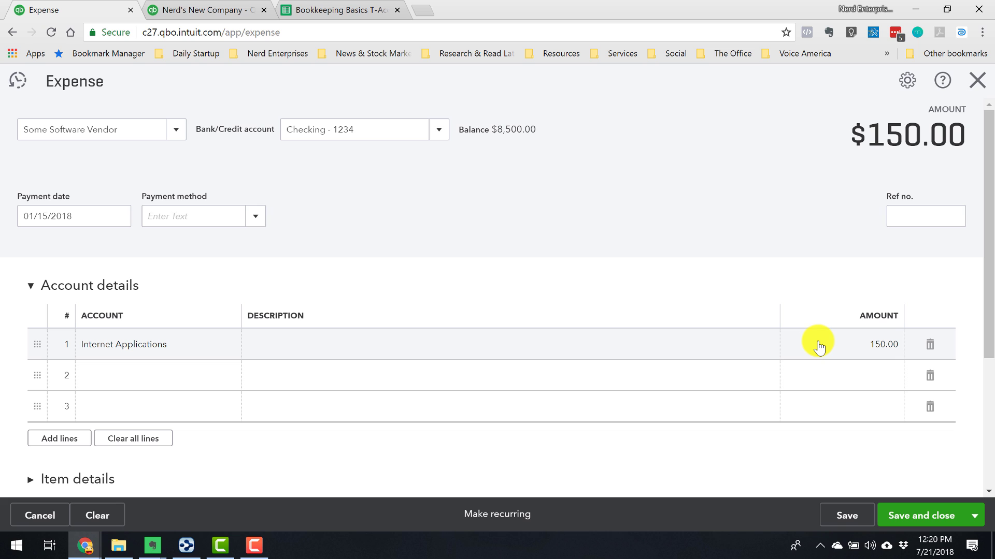
# Step: Compare the expense's bank account selection, Checking - 1234, with the Internet Applications account on the first line
pyautogui.click(375, 129)
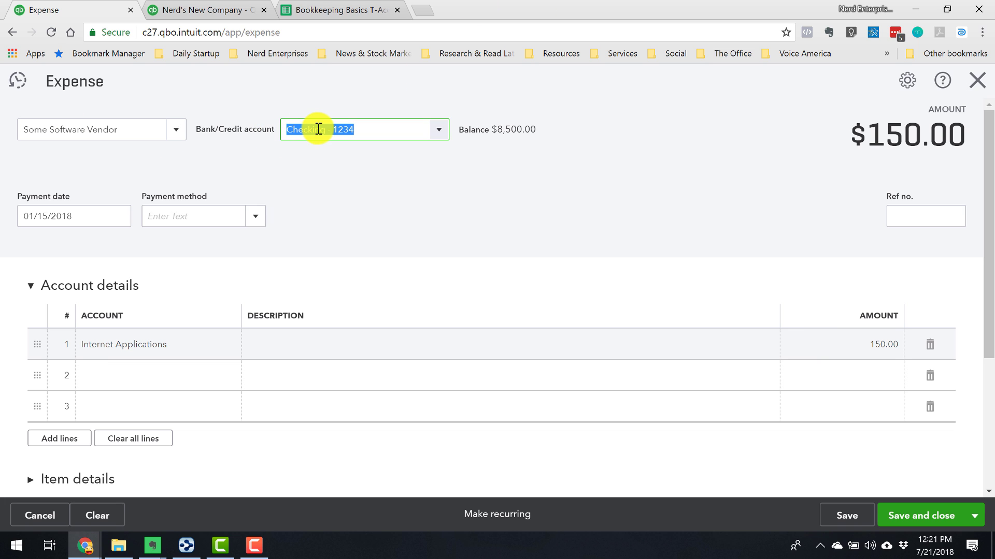
pyautogui.click(371, 132)
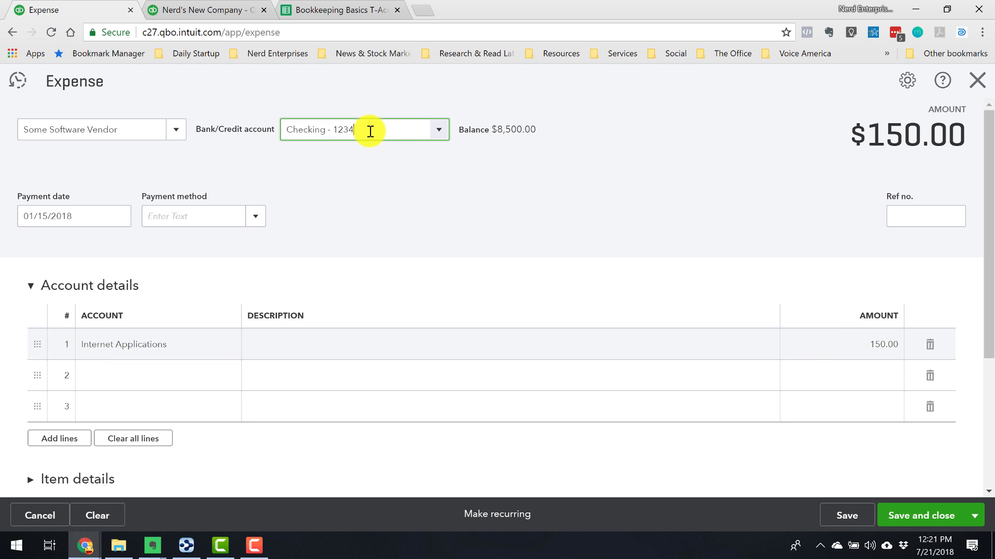
pyautogui.moveTo(371, 131); pyautogui.dragTo(250, 126)
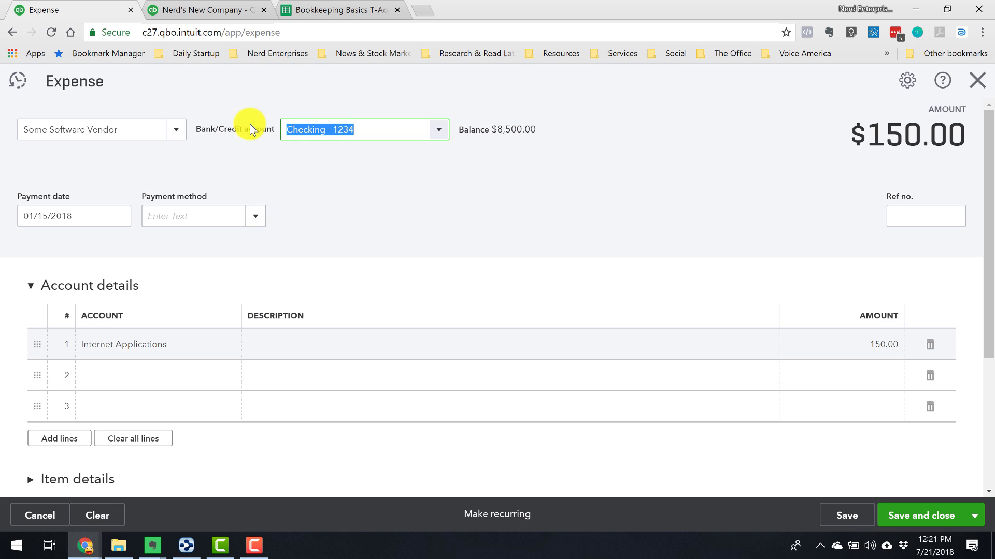
pyautogui.click(359, 129)
pyautogui.click(142, 350)
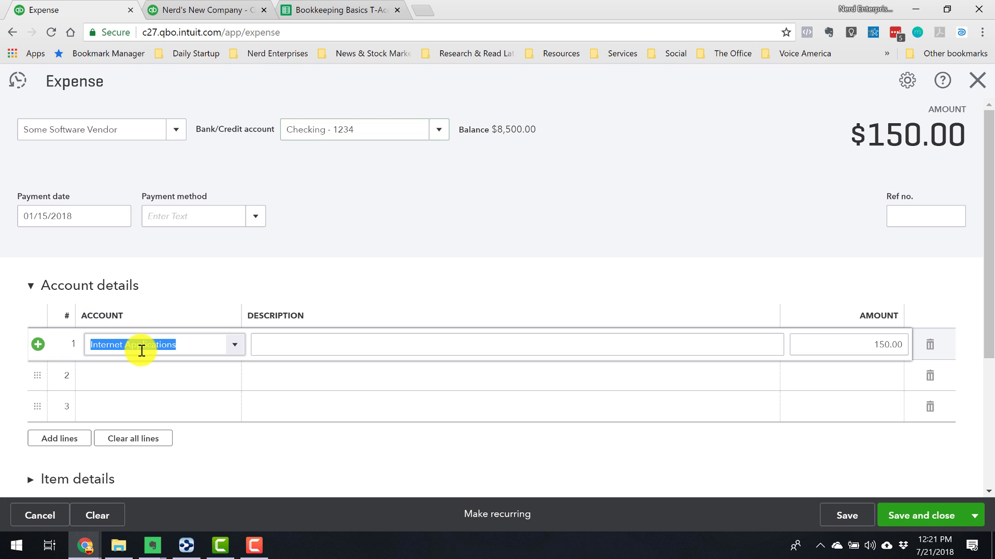
pyautogui.press('Tab')
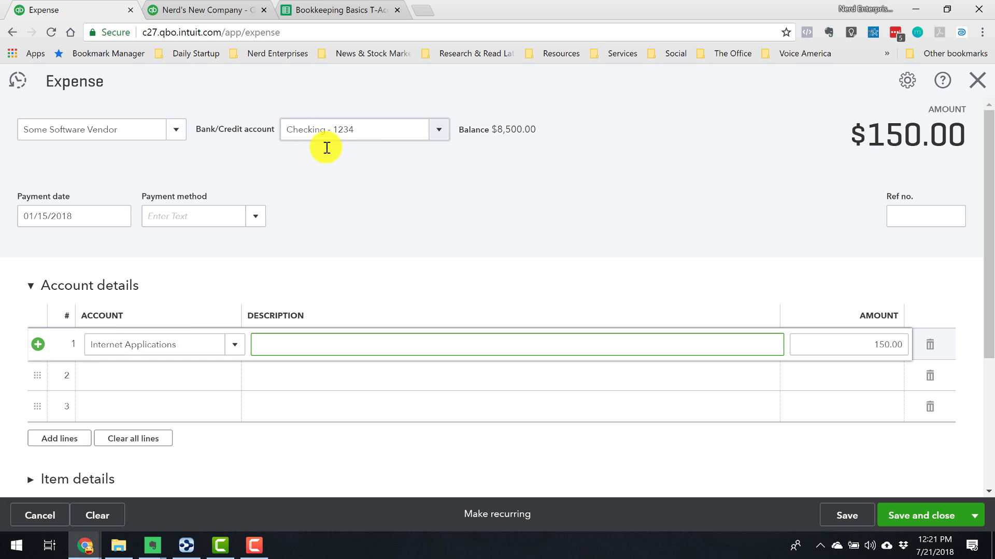
pyautogui.click(359, 130)
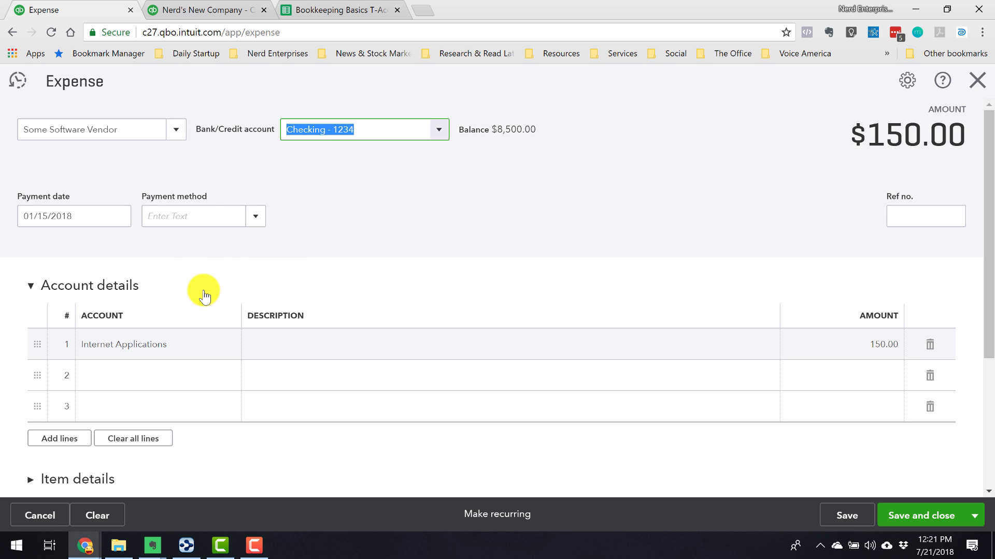
pyautogui.click(176, 351)
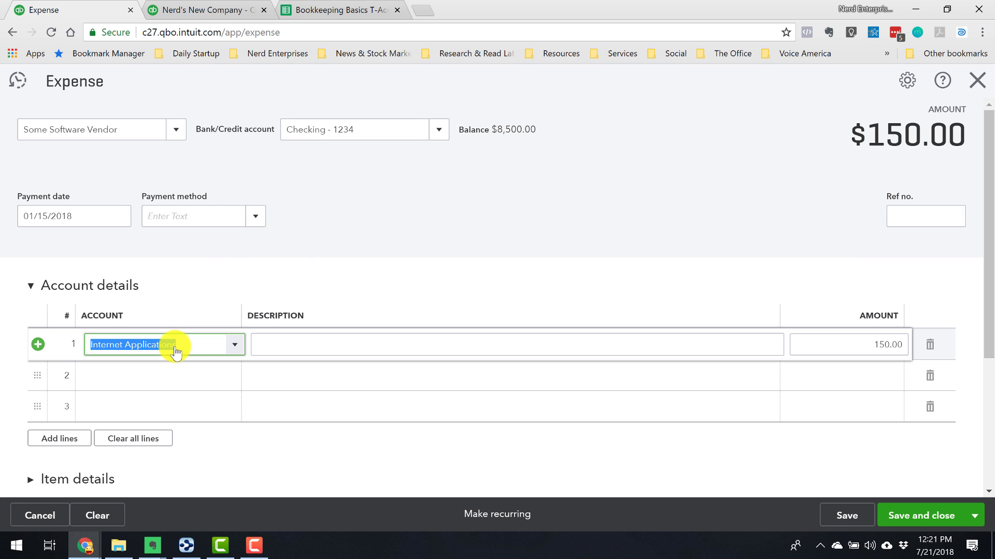
# Step: Check the Profit and Loss report, return to the Some Software Vendor expense, and save and close it
pyautogui.click(200, 10)
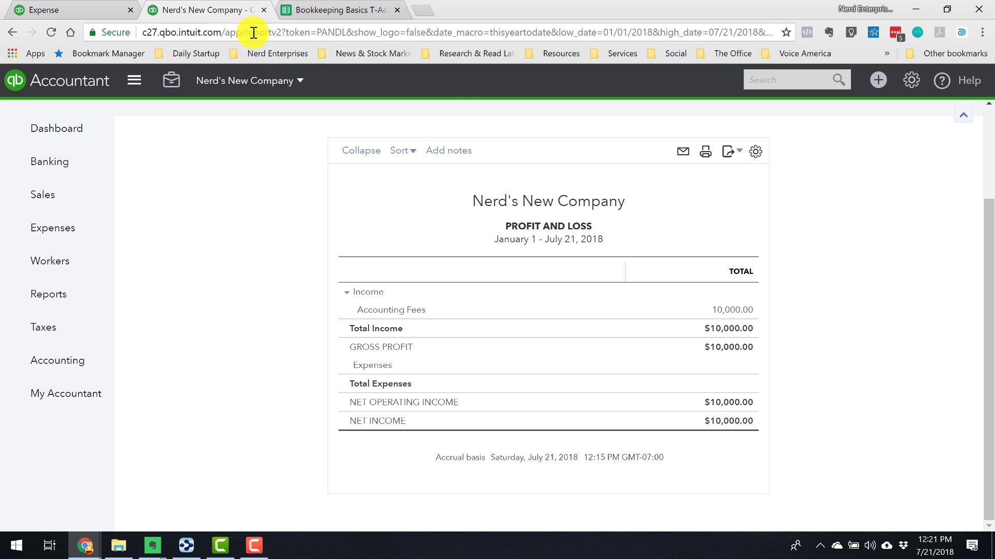
pyautogui.click(73, 9)
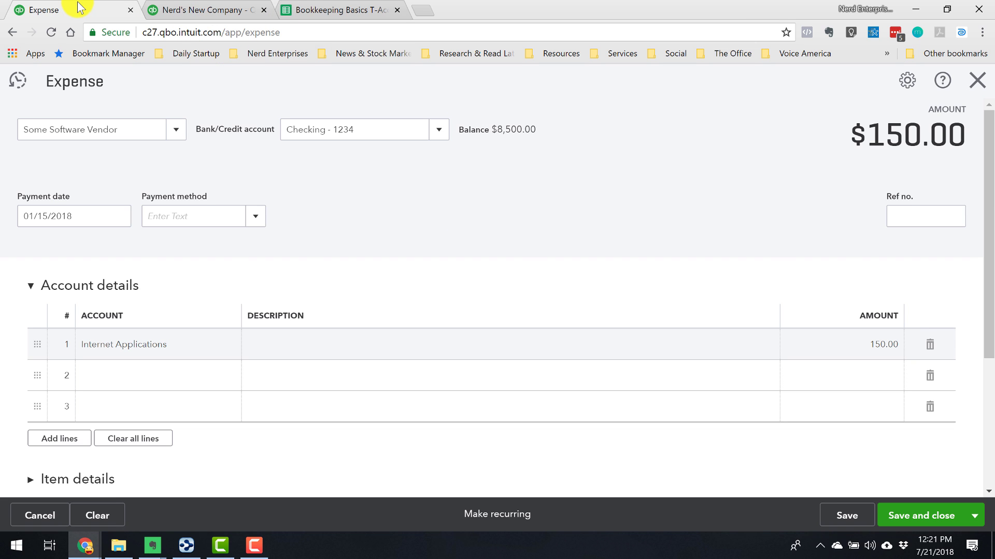
pyautogui.click(911, 515)
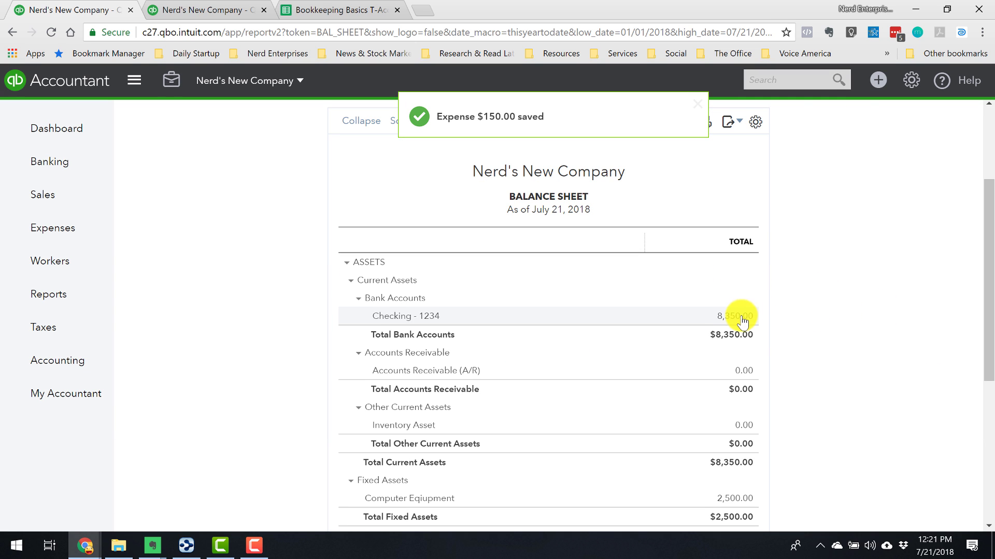
# Step: Review the Internet Applications line in the Profit and Loss report and the Checking - 1234 line in the Balance Sheet
pyautogui.click(202, 9)
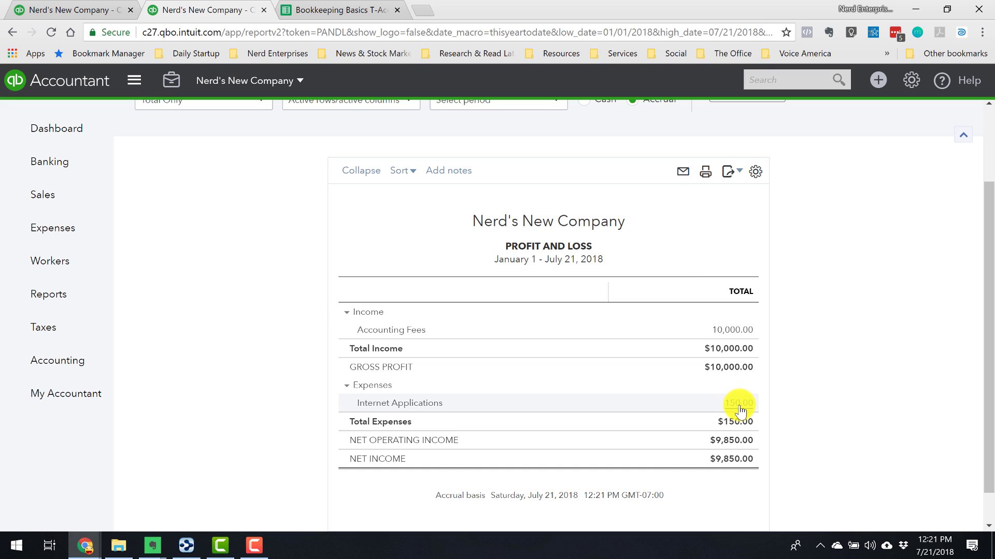
pyautogui.click(104, 12)
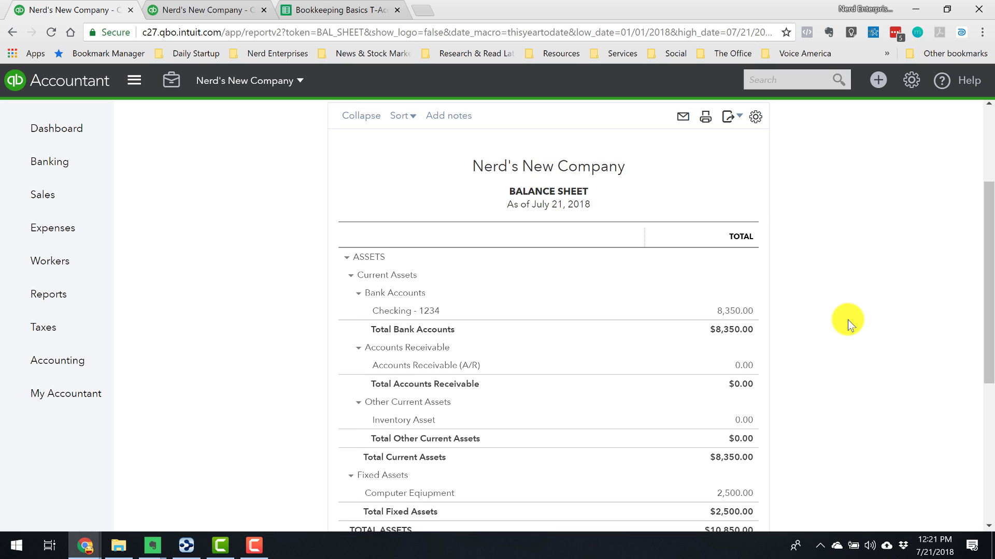
pyautogui.scroll(-1, 848, 319)
# Step: Switch to the Bookkeeping Basics T-Accounts spreadsheet and view the Debits and Credits columns of the Trial Balance
pyautogui.click(305, 10)
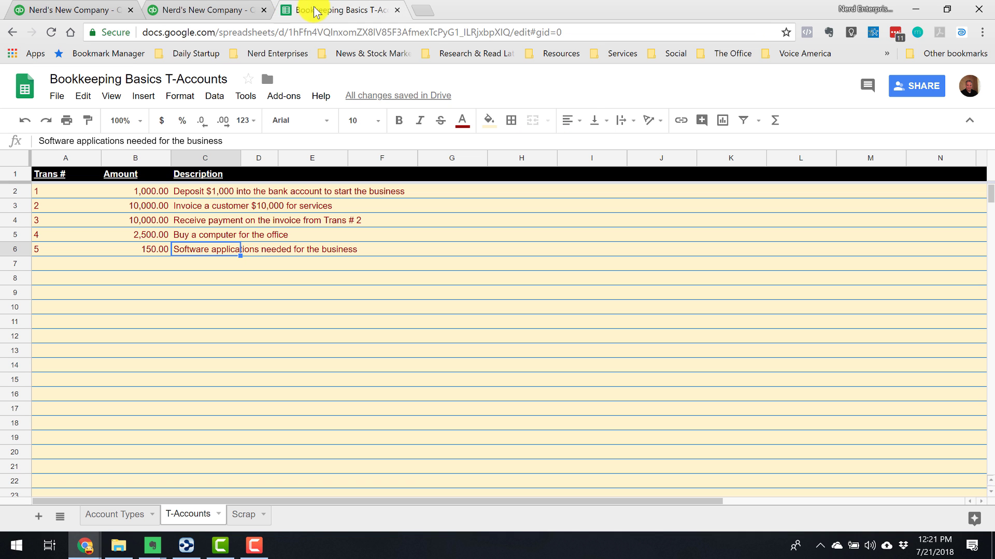
pyautogui.hotkey('ctrl', 'Up')
pyautogui.hotkey('ctrl', 'Right')
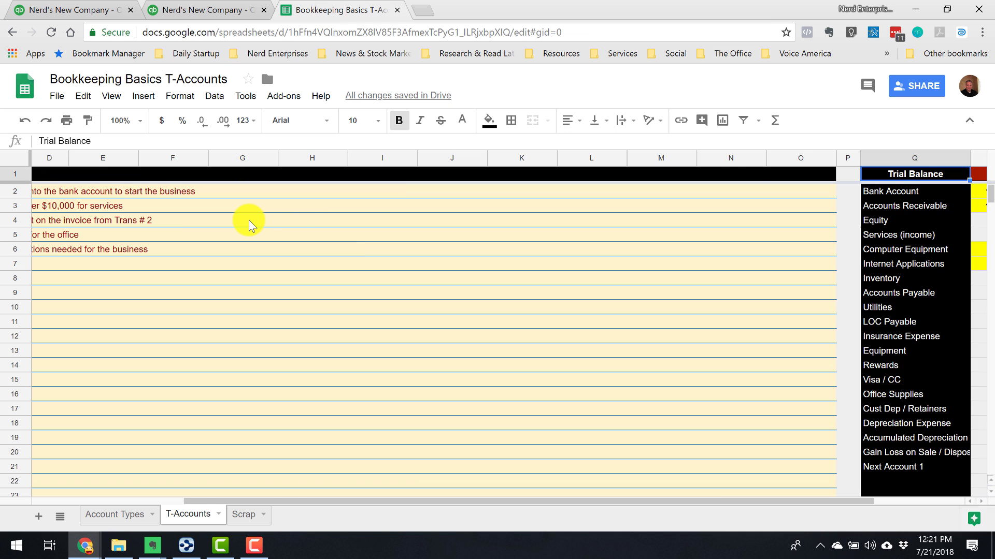
pyautogui.hotkey('ctrl', 'Right')
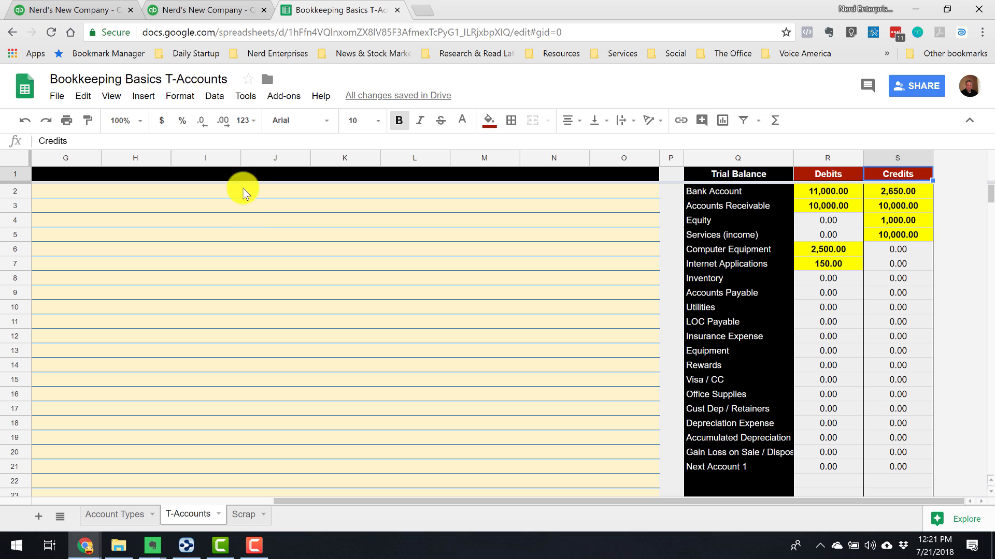
# Step: Return to the QuickBooks Balance Sheet and open the Checking - 1234 transaction report, viewing through to its Balance column
pyautogui.click(223, 11)
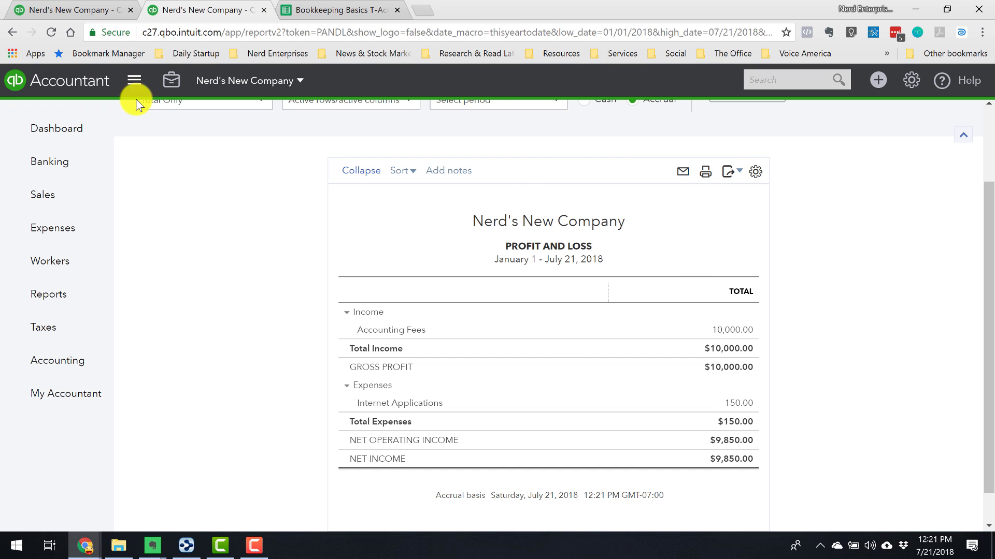
pyautogui.click(41, 9)
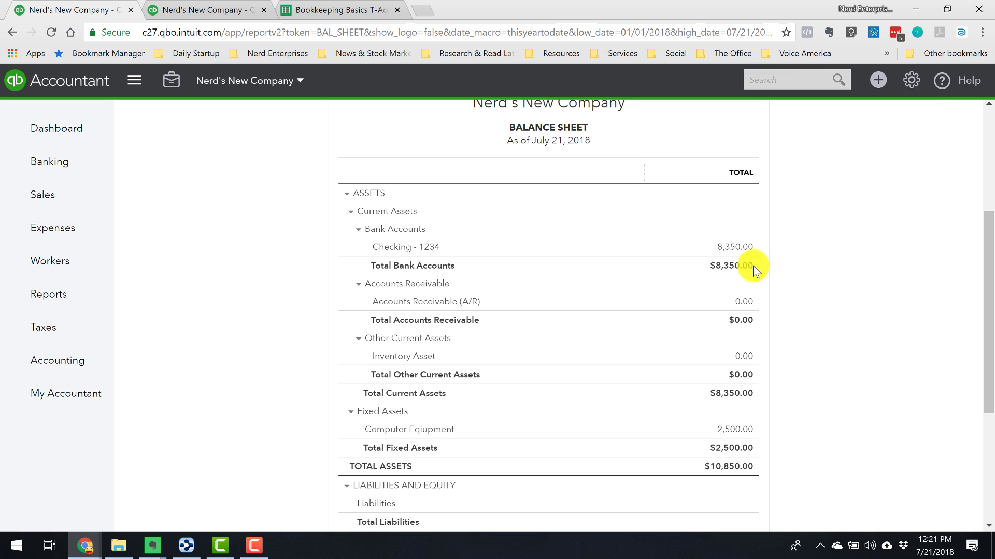
pyautogui.click(732, 250)
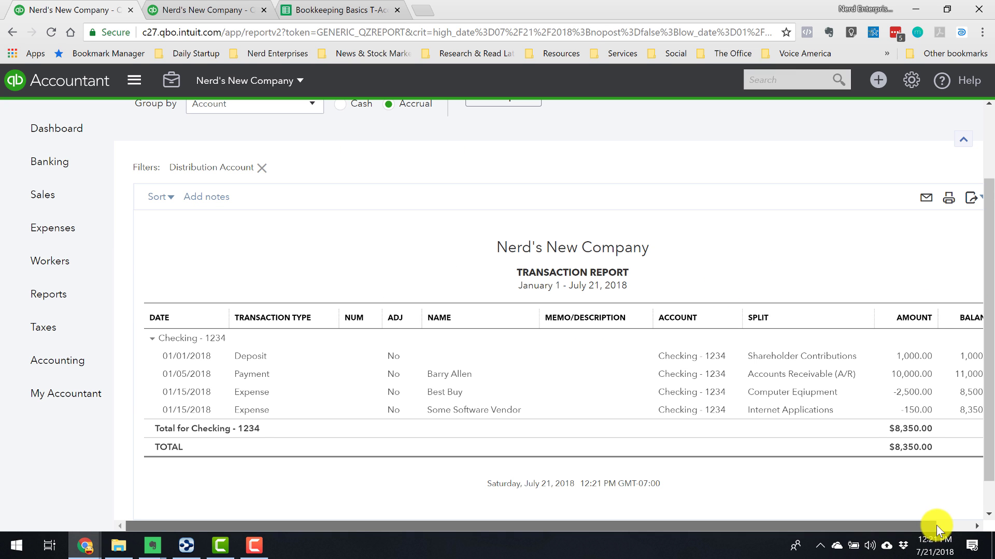
pyautogui.click(936, 525)
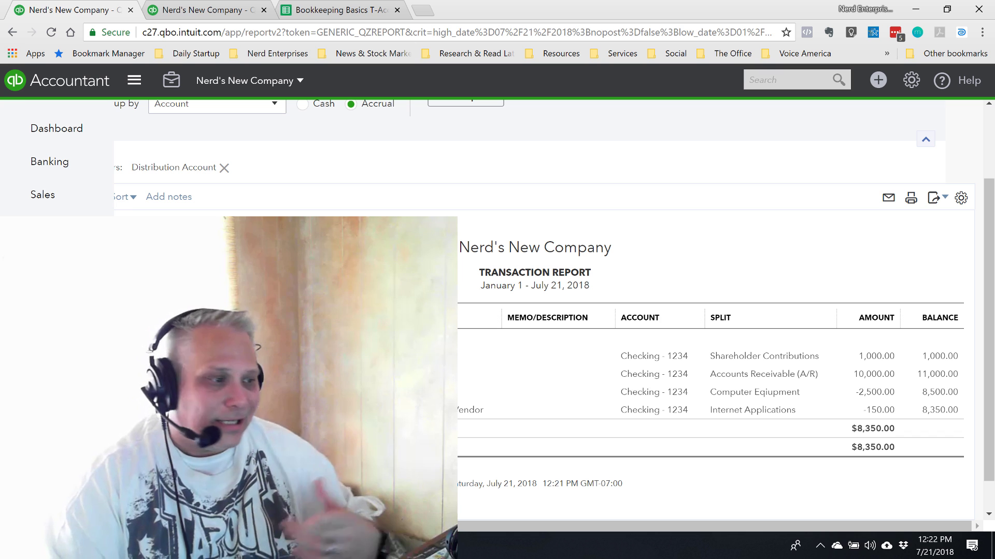
# Step: Go back to the start of the T-Accounts spreadsheet and view its download formats, including Microsoft Excel (.xlsx), without downloading
pyautogui.click(368, 10)
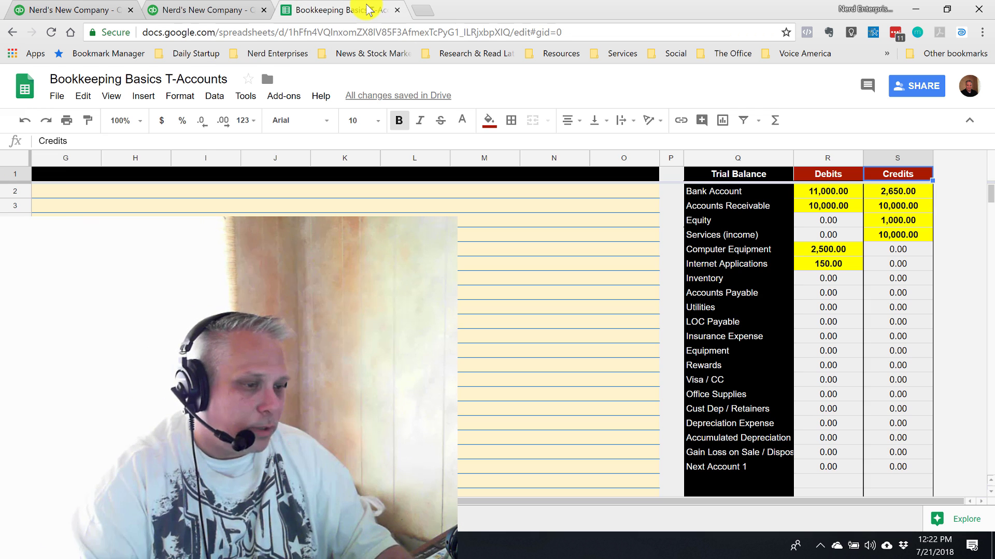
pyautogui.hotkey('ctrl', 'Home')
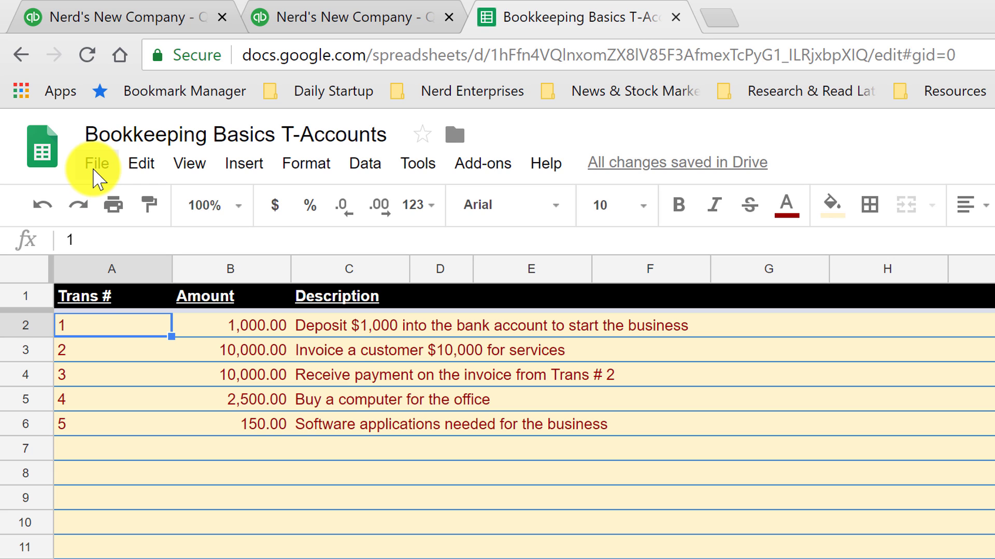
pyautogui.click(94, 169)
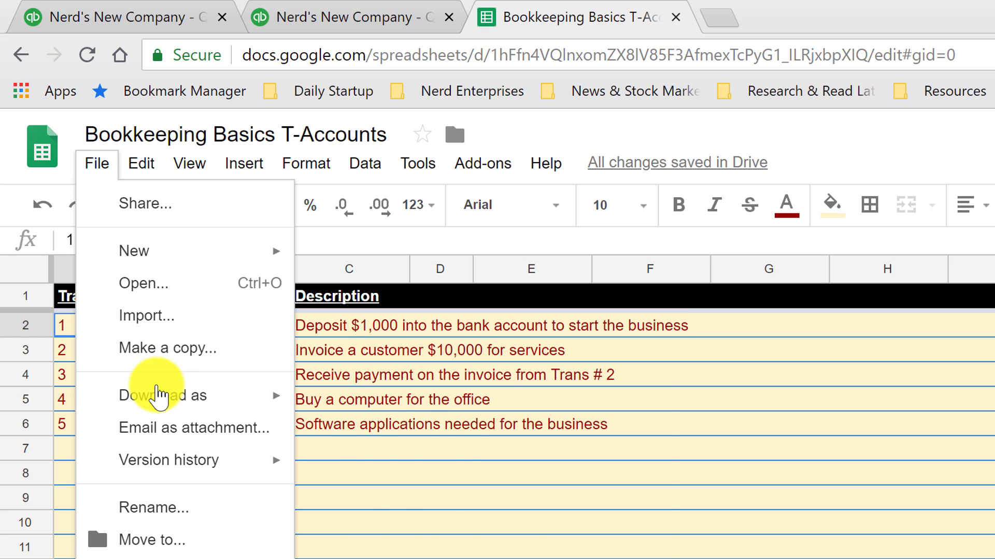
pyautogui.moveTo(156, 396)
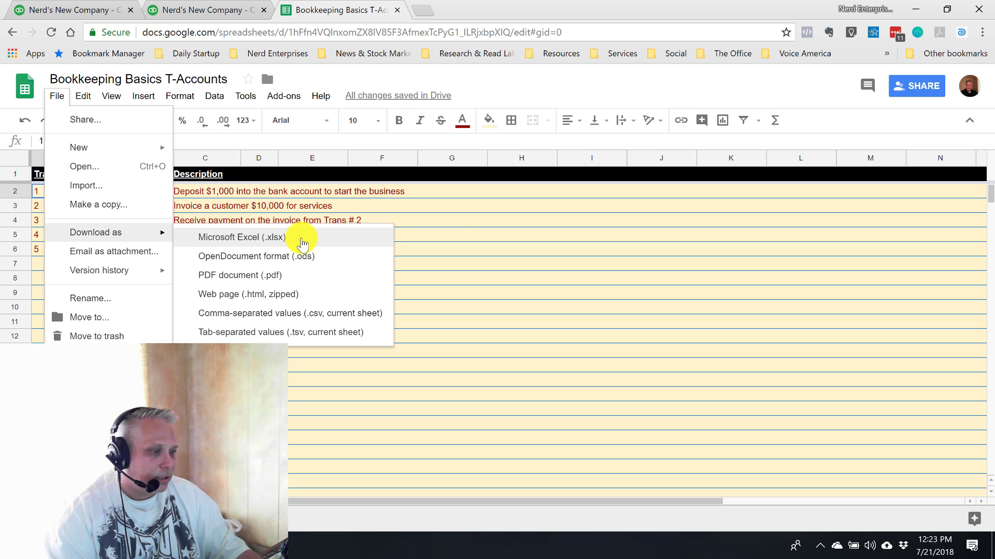
pyautogui.click(449, 221)
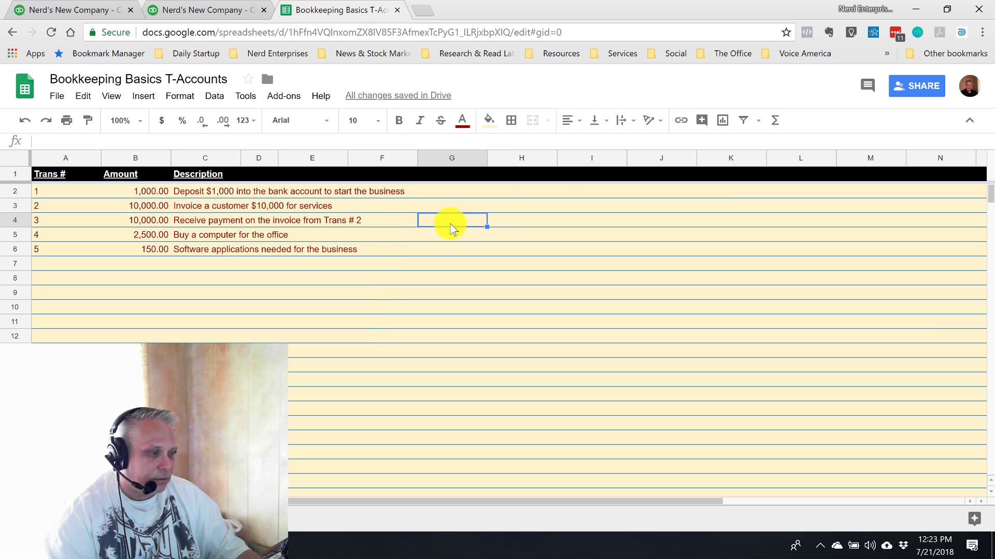
# Step: Point out the amount and description of transaction 1 in the transaction list
pyautogui.click(130, 196)
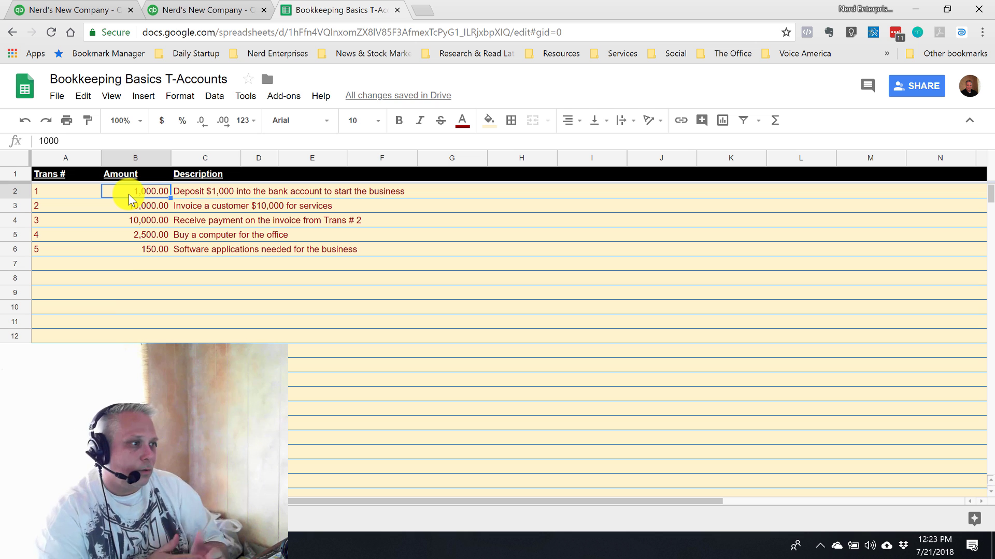
pyautogui.click(246, 191)
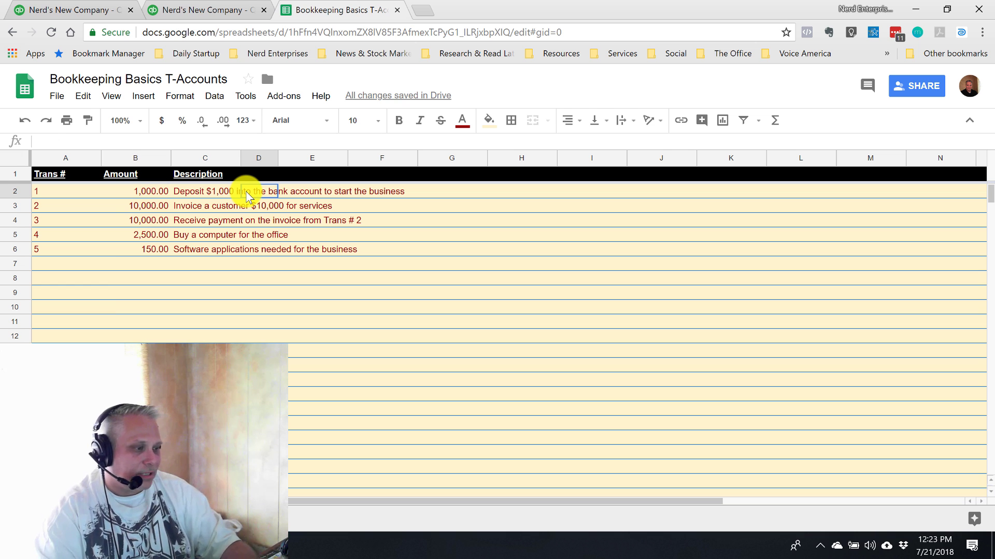